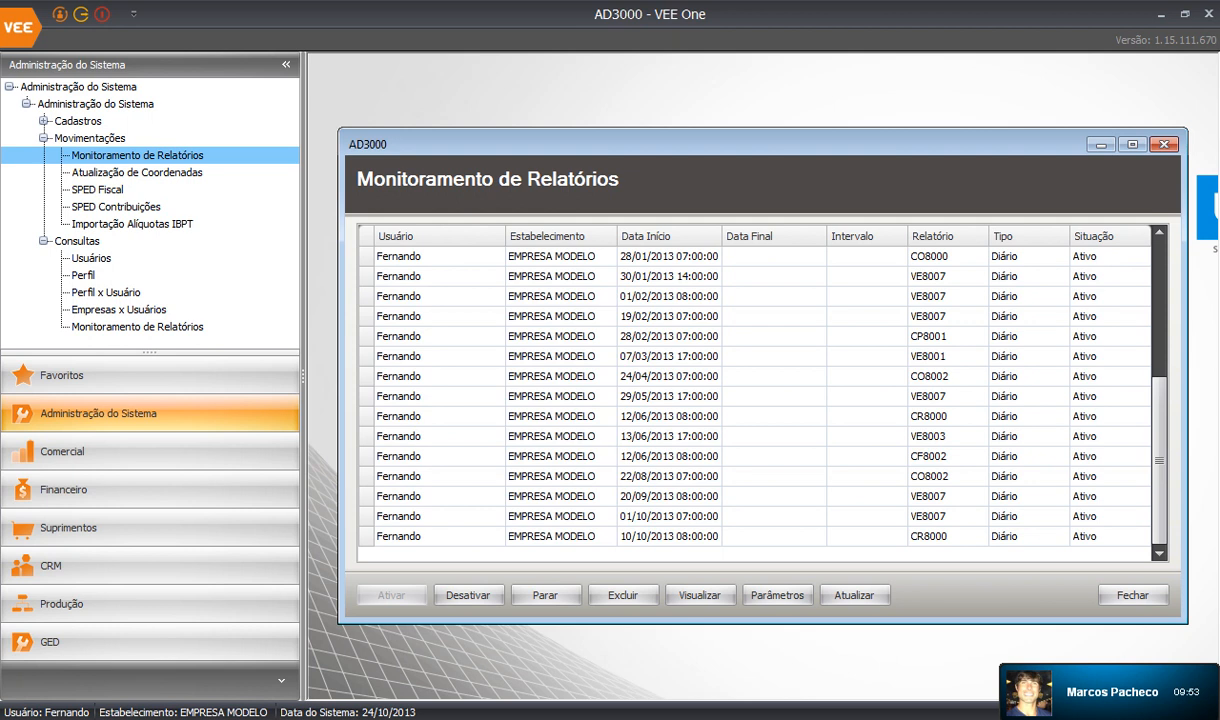
Switch to the Comercial module and expand its Relatórios branch to reach Orçamentos.
left_click(100, 452)
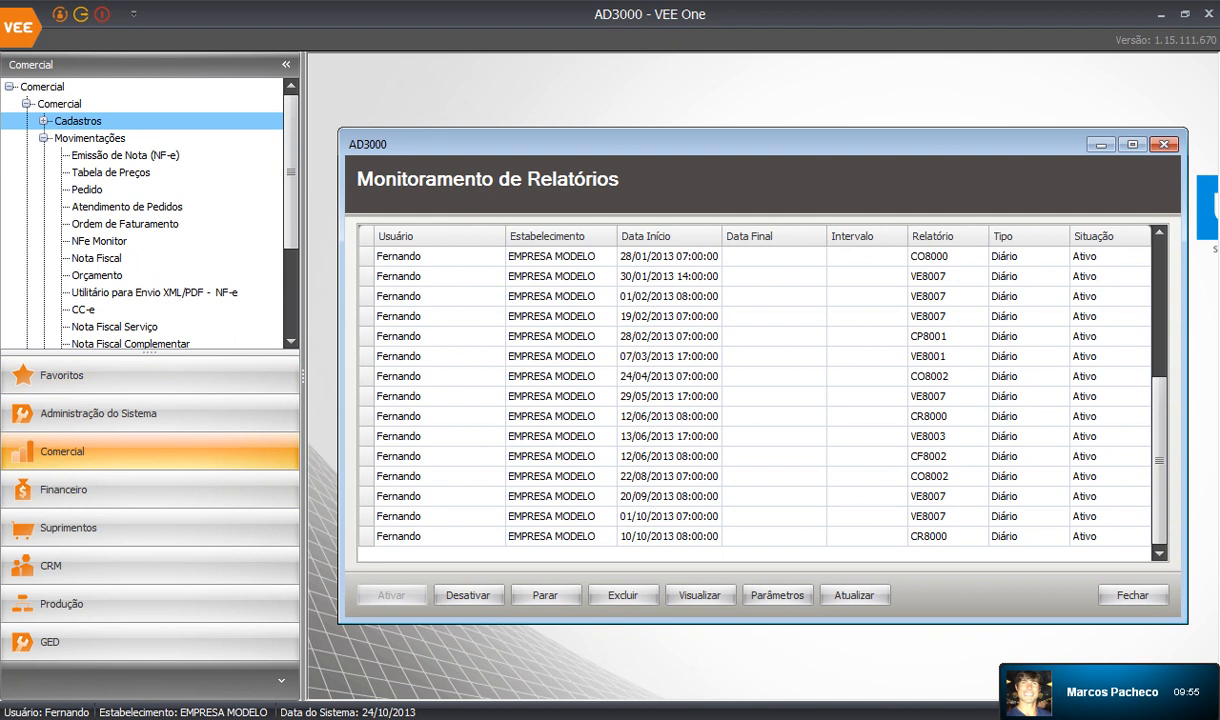
left_click(43, 138)
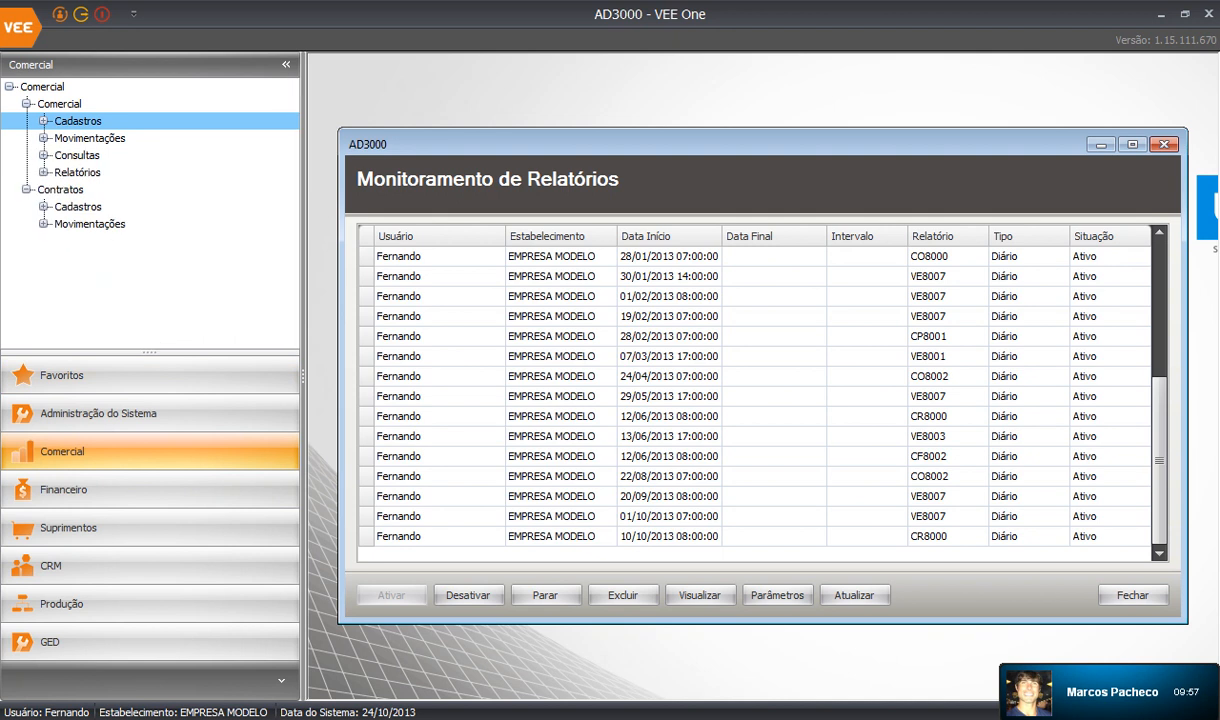
left_click(43, 173)
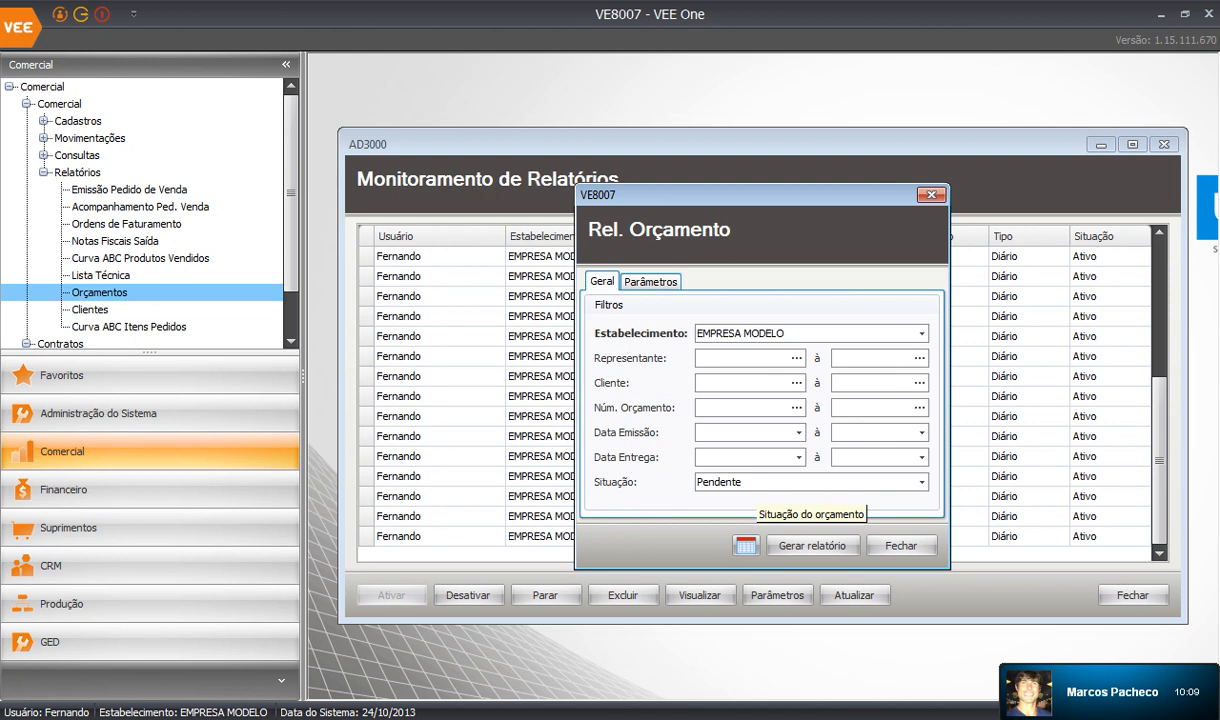
Keep the Pendente status filter and set the report schedule type to Diário.
left_click(820, 482)
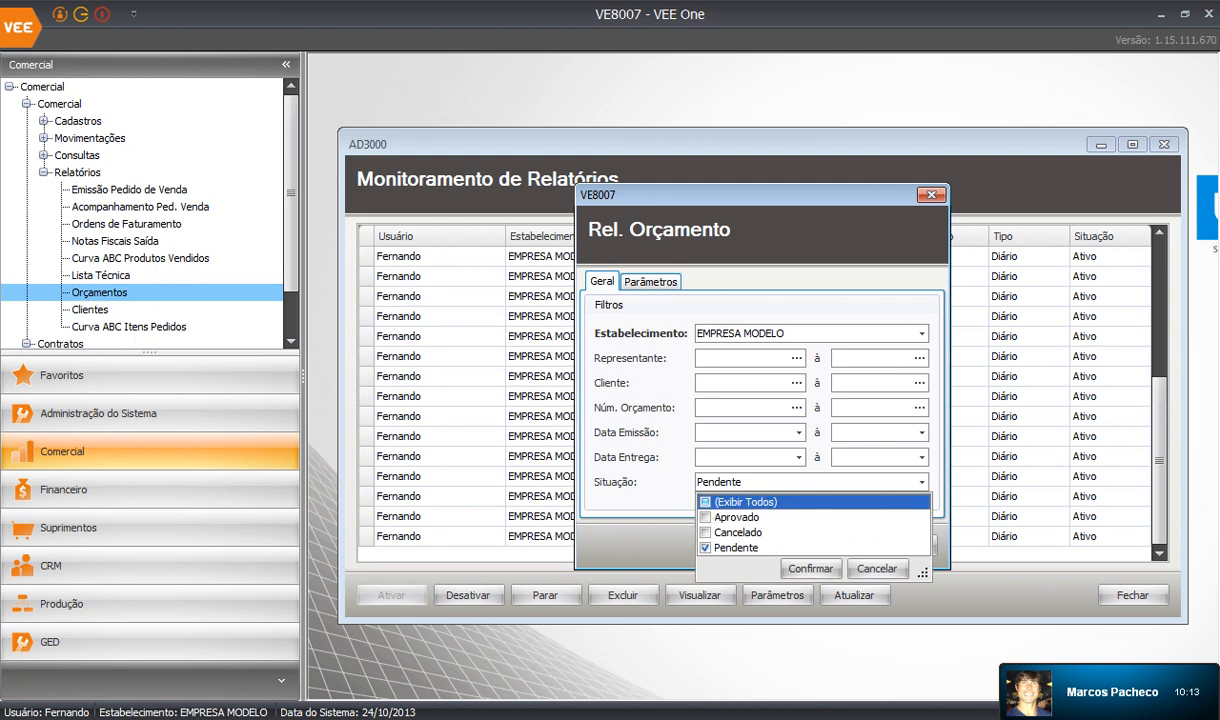
key("Escape")
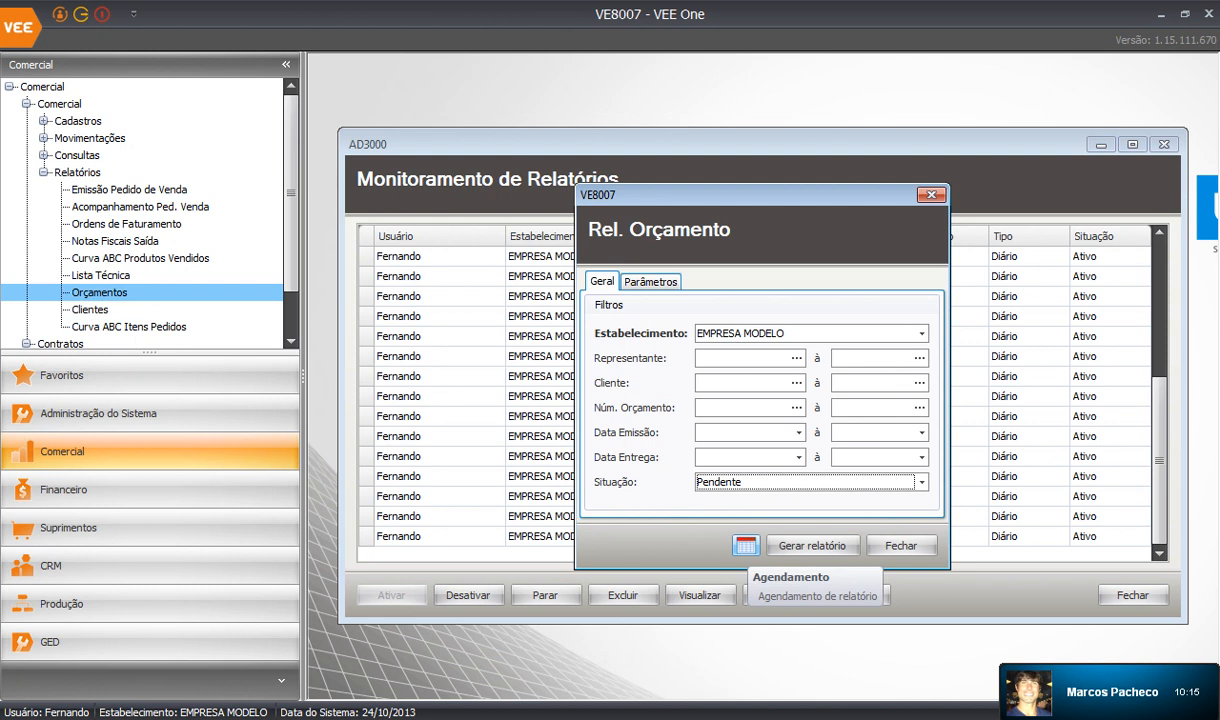
left_click(746, 545)
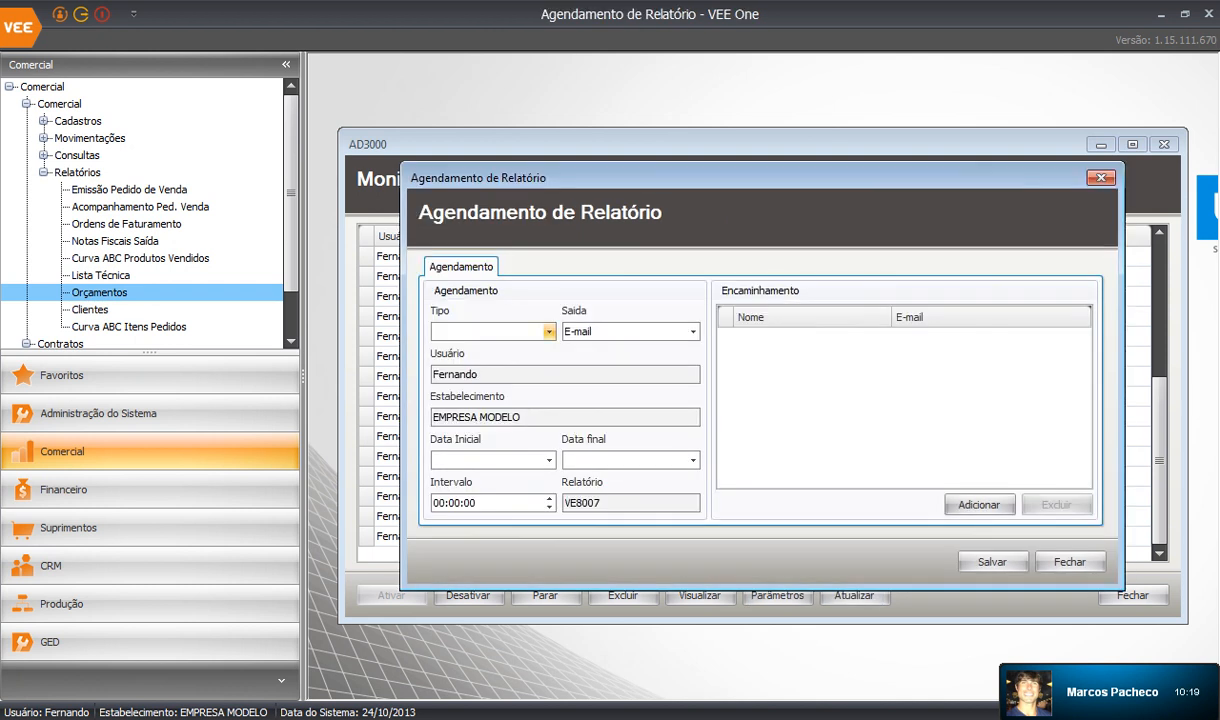
left_click(520, 331)
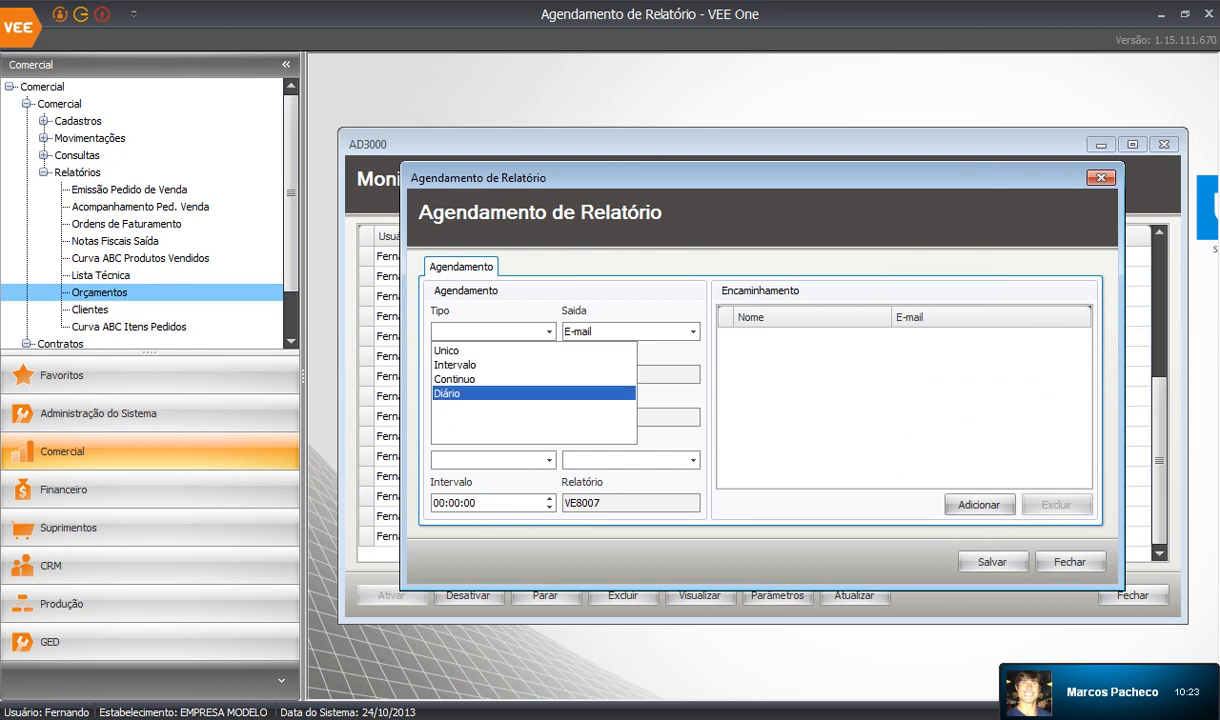
left_click(448, 394)
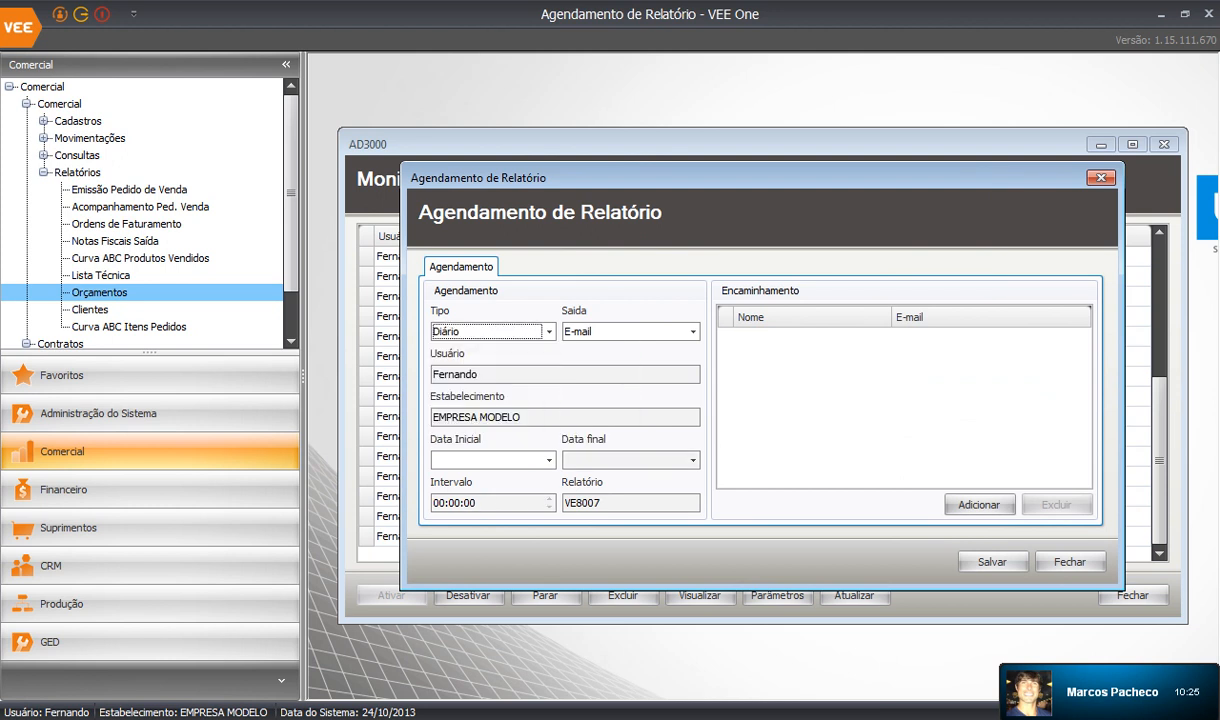
Set the schedule start to 25/10/2013 07:00:00 and begin adding a recipient.
left_click(549, 460)
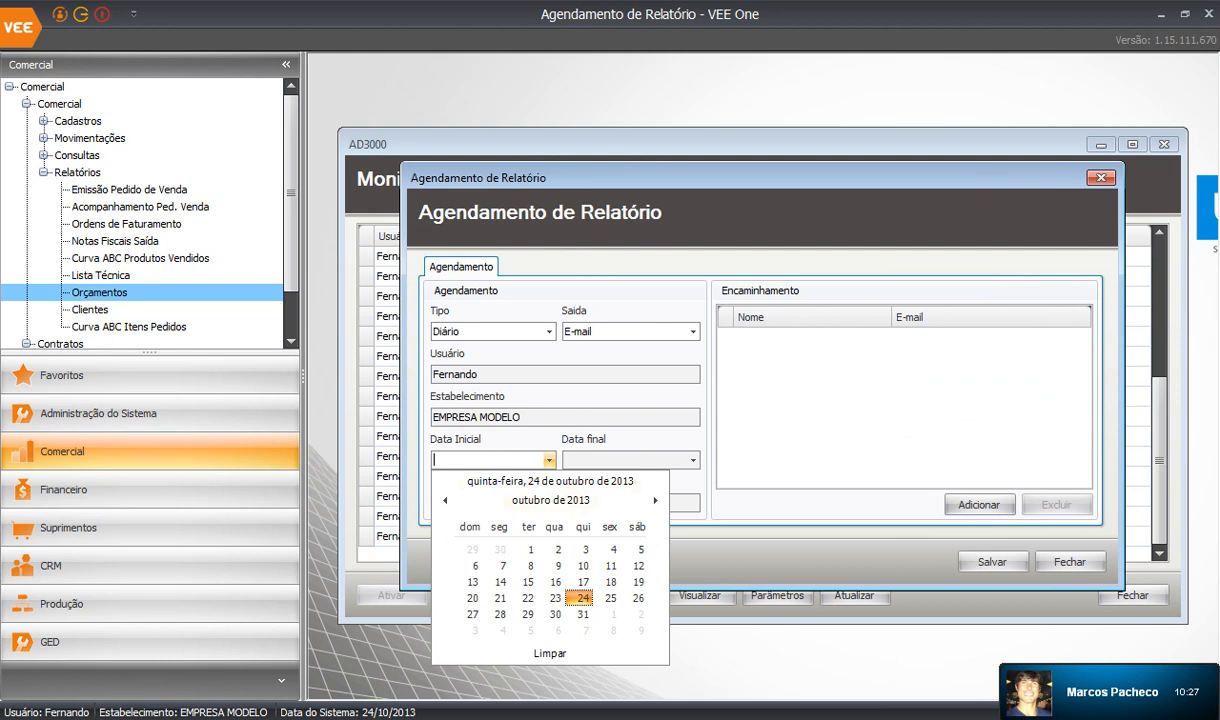
left_click(610, 598)
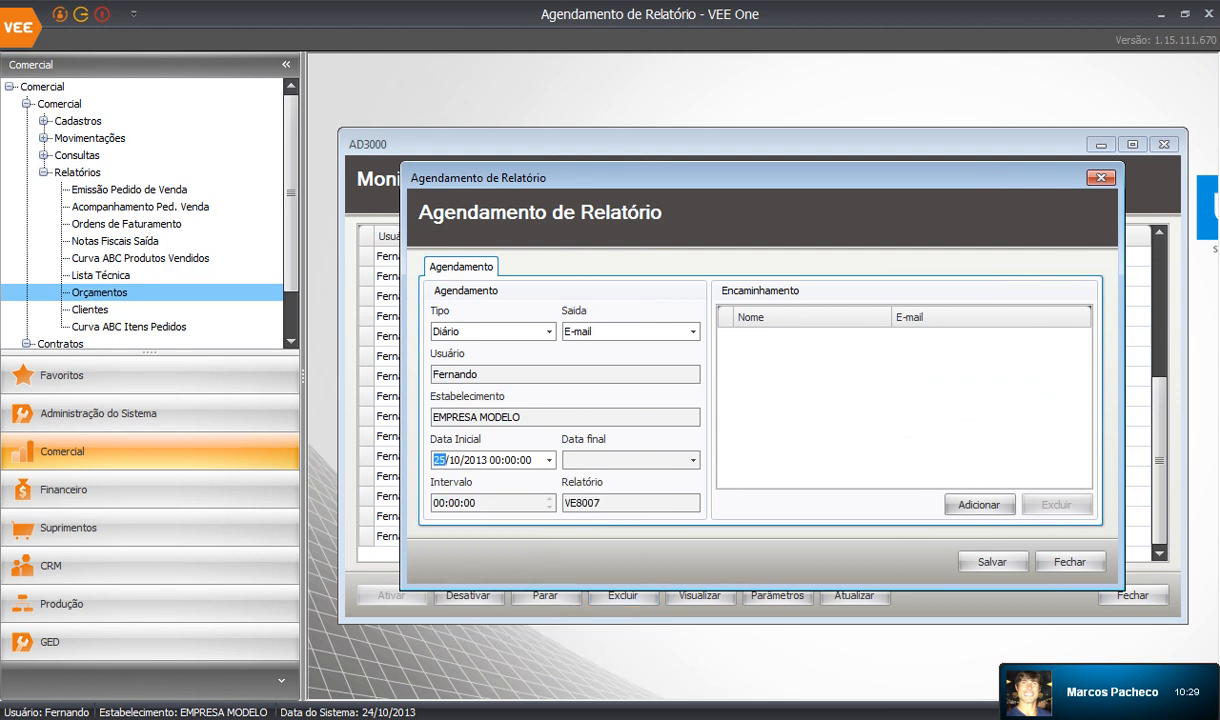
left_click(496, 460)
left_click(526, 460)
left_click(979, 504)
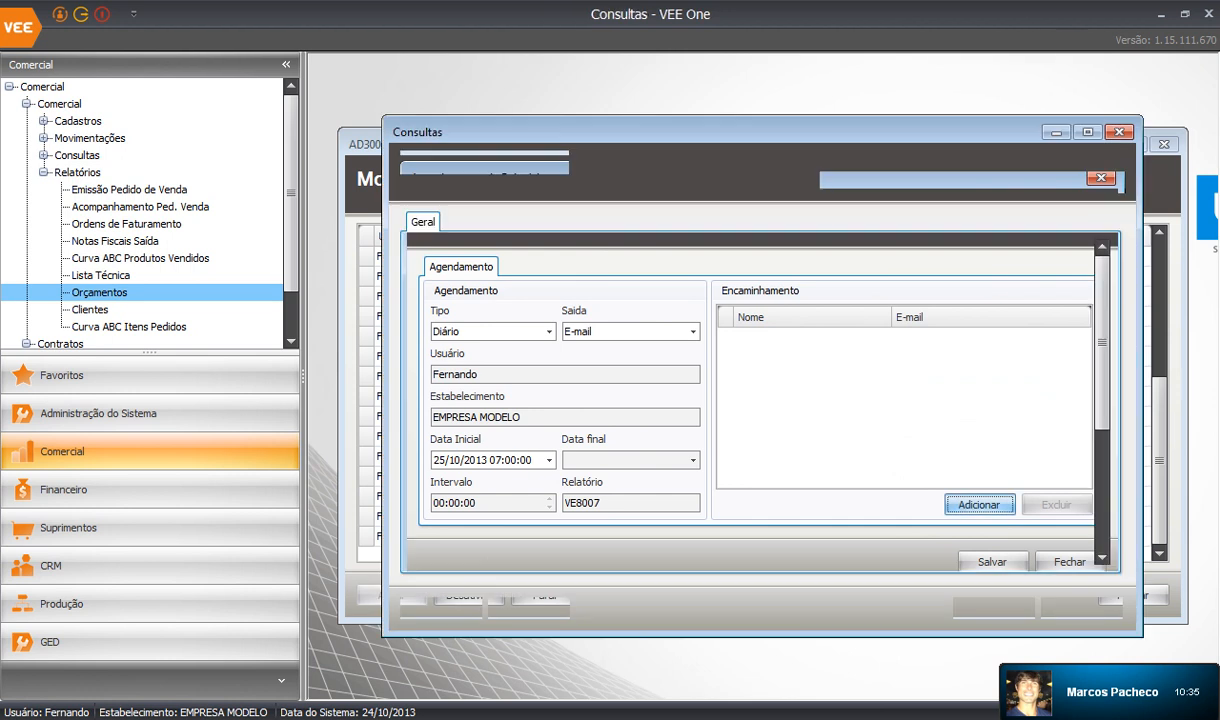
Pick a user from Consulta Usuários as recipient and save the VE8007 schedule.
left_click(496, 366)
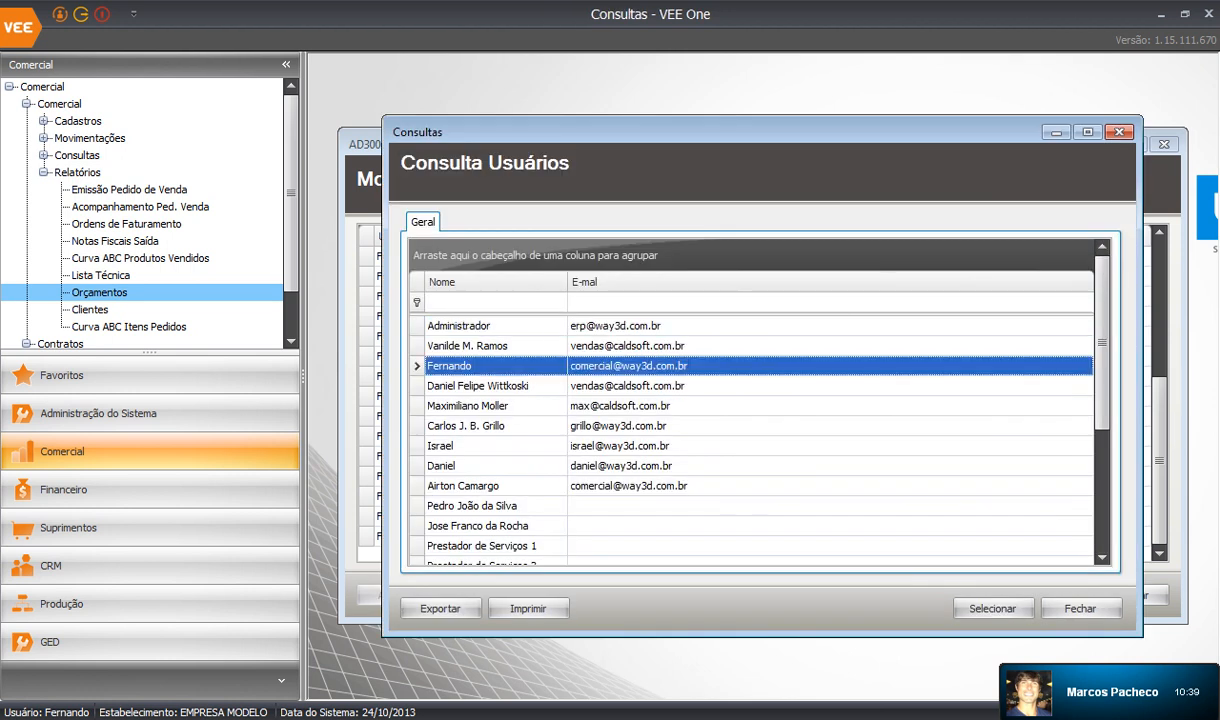
left_click(993, 608)
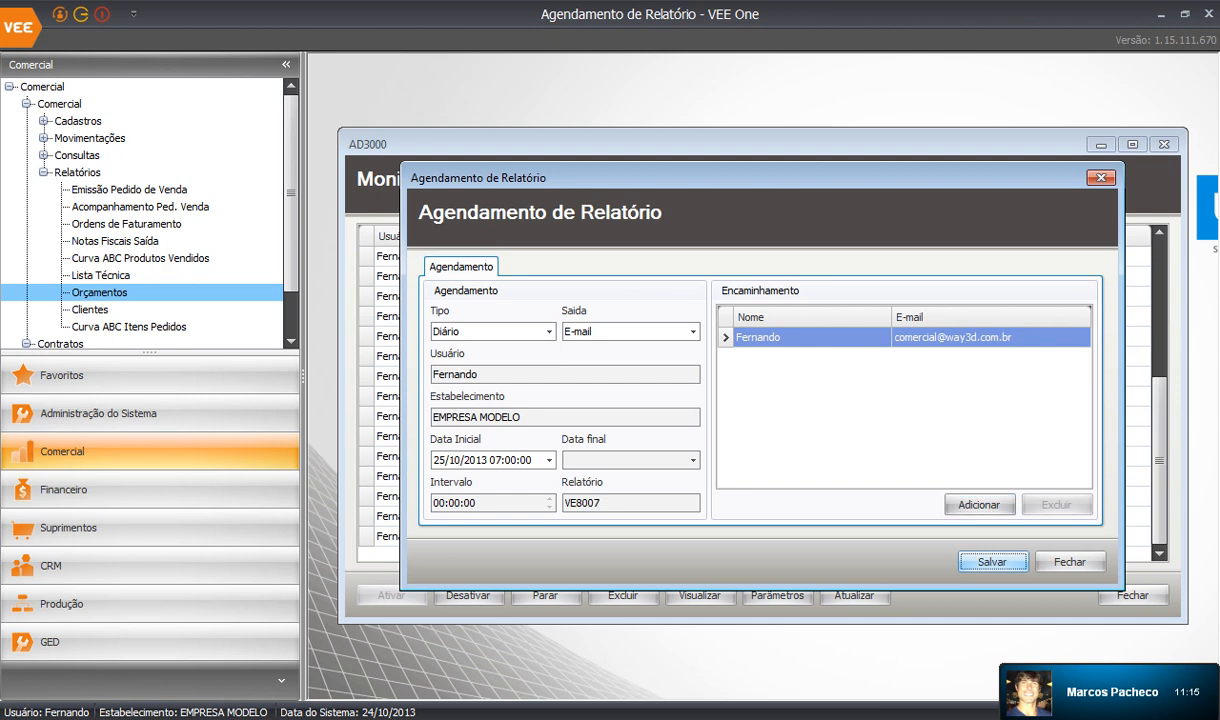
left_click(992, 561)
Close the report dialogs and confirm the daily 25/10/2013 07:00 row in Monitoramento de Relatórios.
left_click(682, 436)
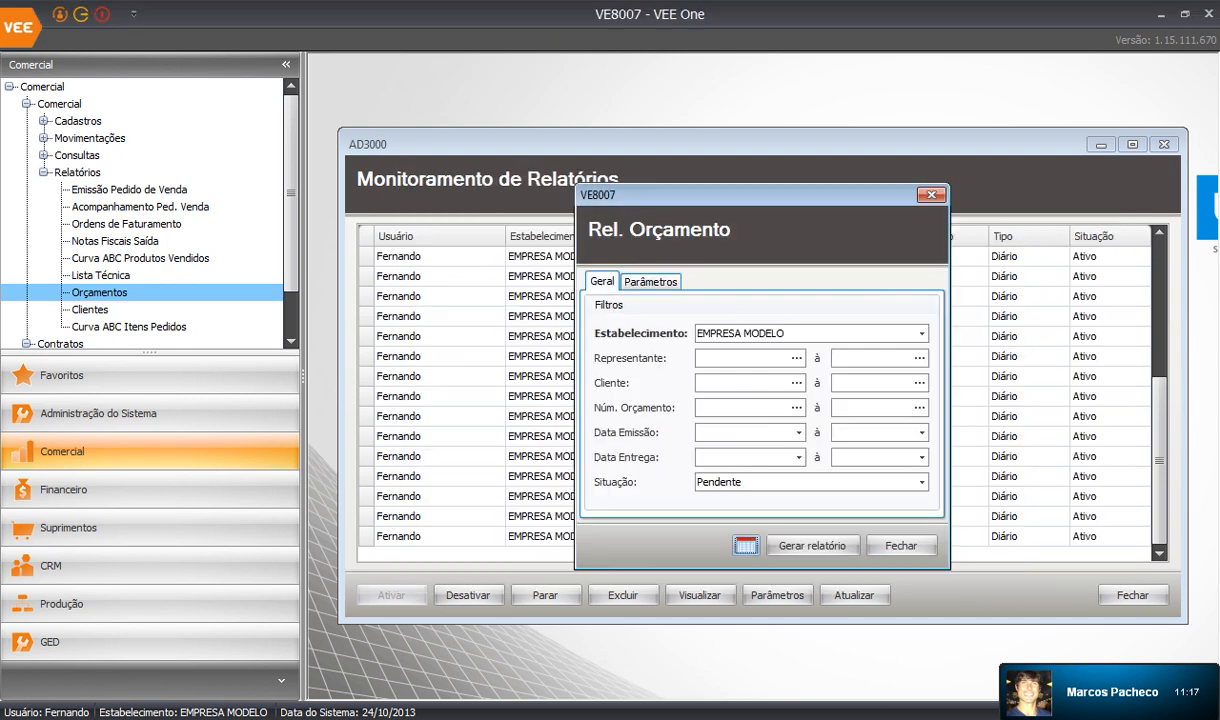
left_click(902, 544)
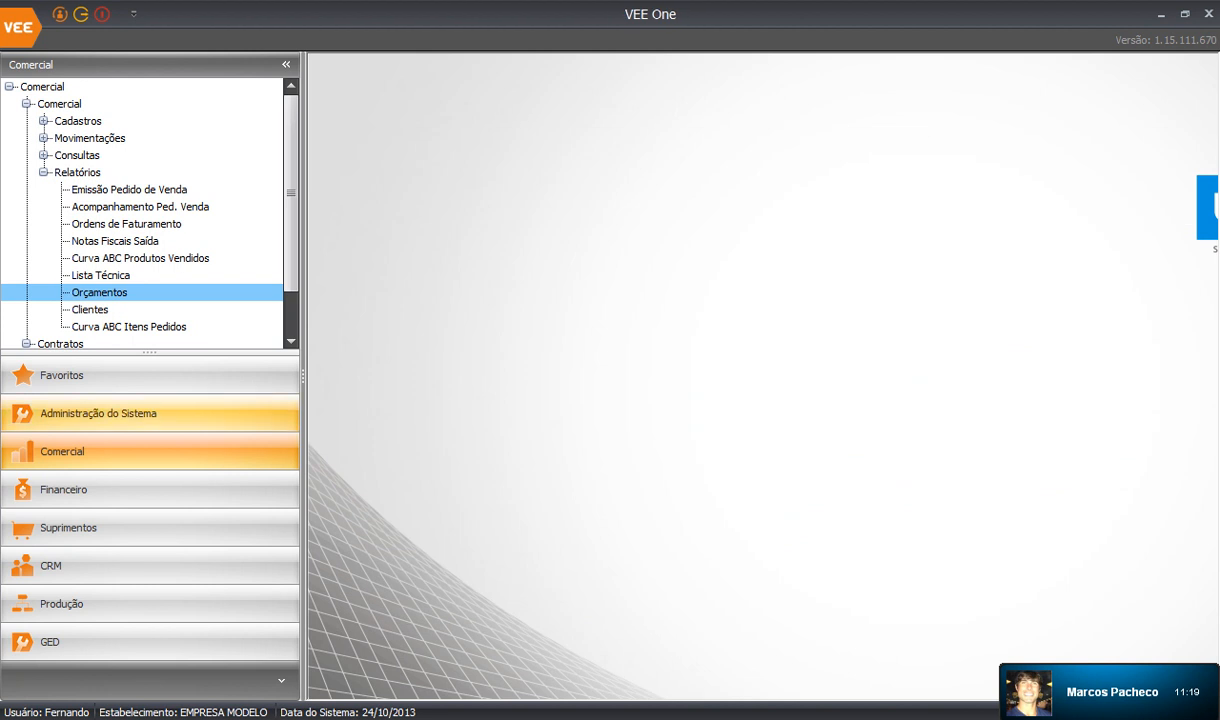
left_click(278, 405)
double_click(137, 155)
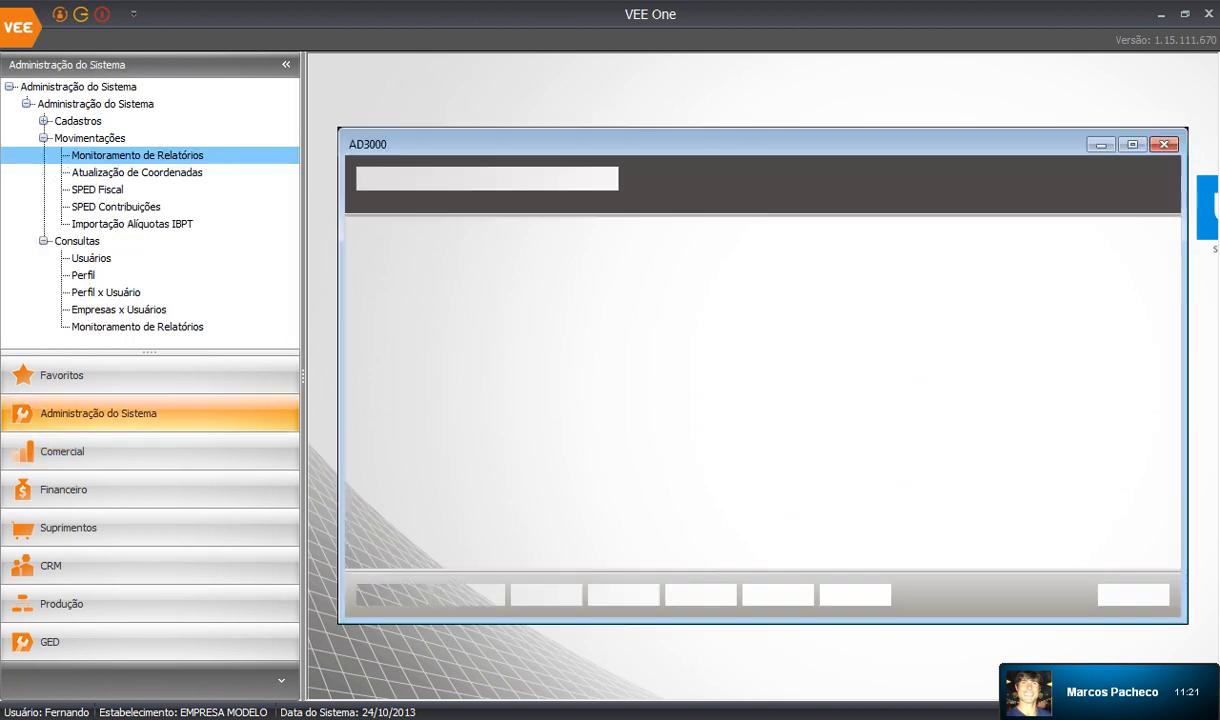
scroll(440, 420, "down", 5)
left_click(440, 536)
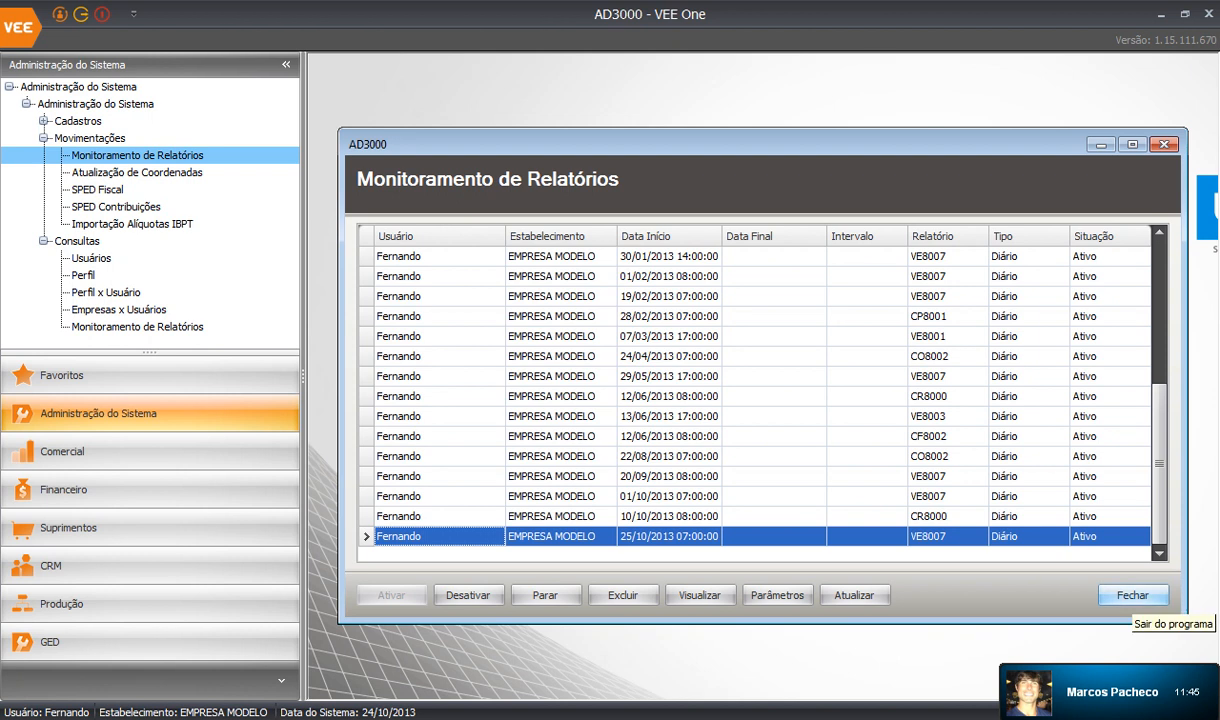
left_click(1132, 595)
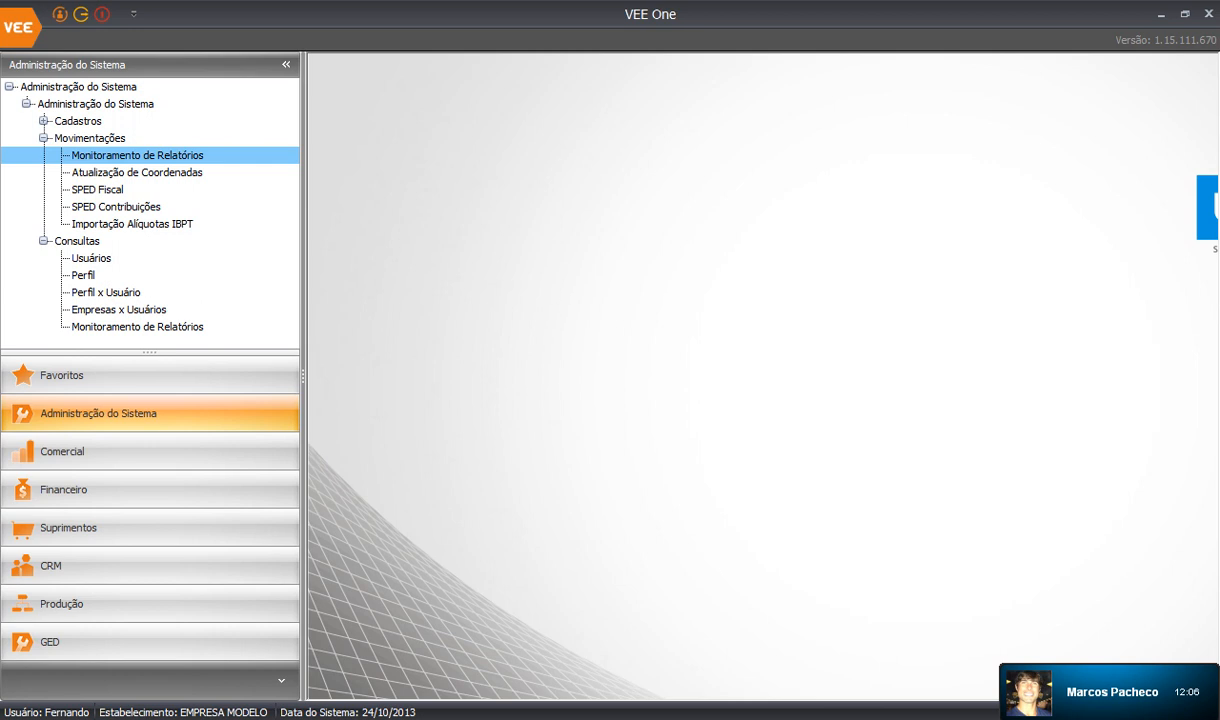
Open Atualização de Coordenadas (AD3002), dismiss its notice and narrow the navigation panel.
left_click(137, 173)
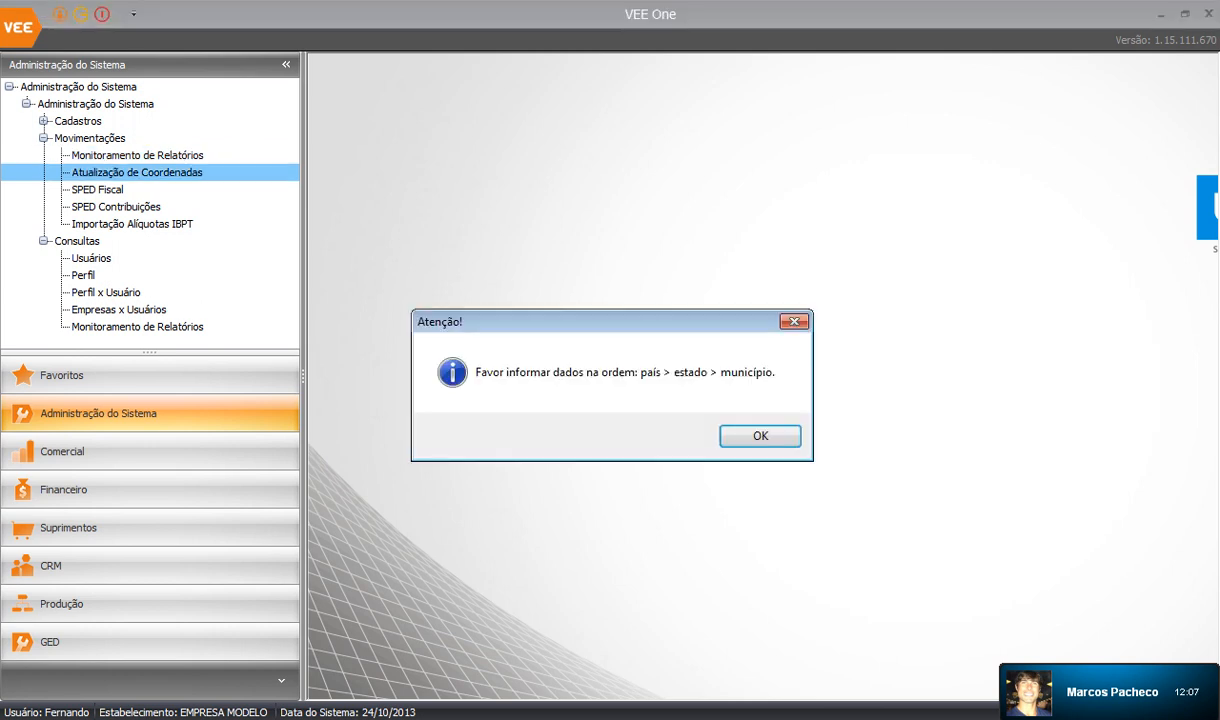
key("Return")
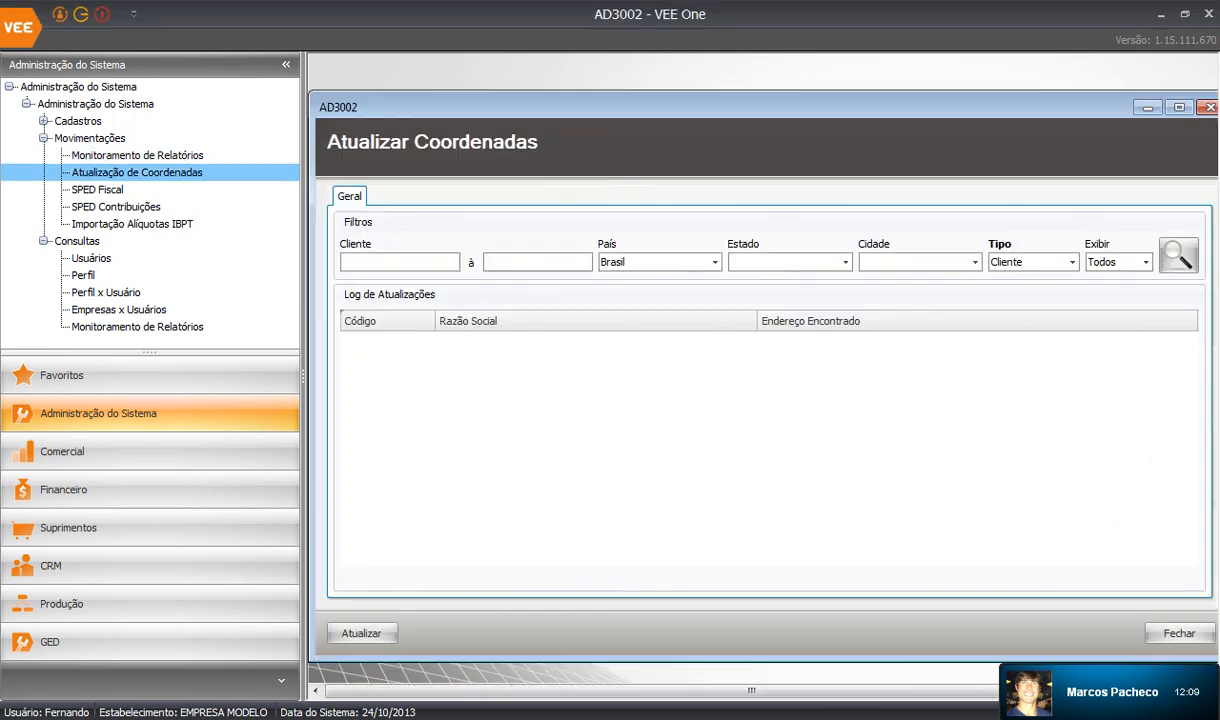
left_click_drag(303, 604, 259, 604)
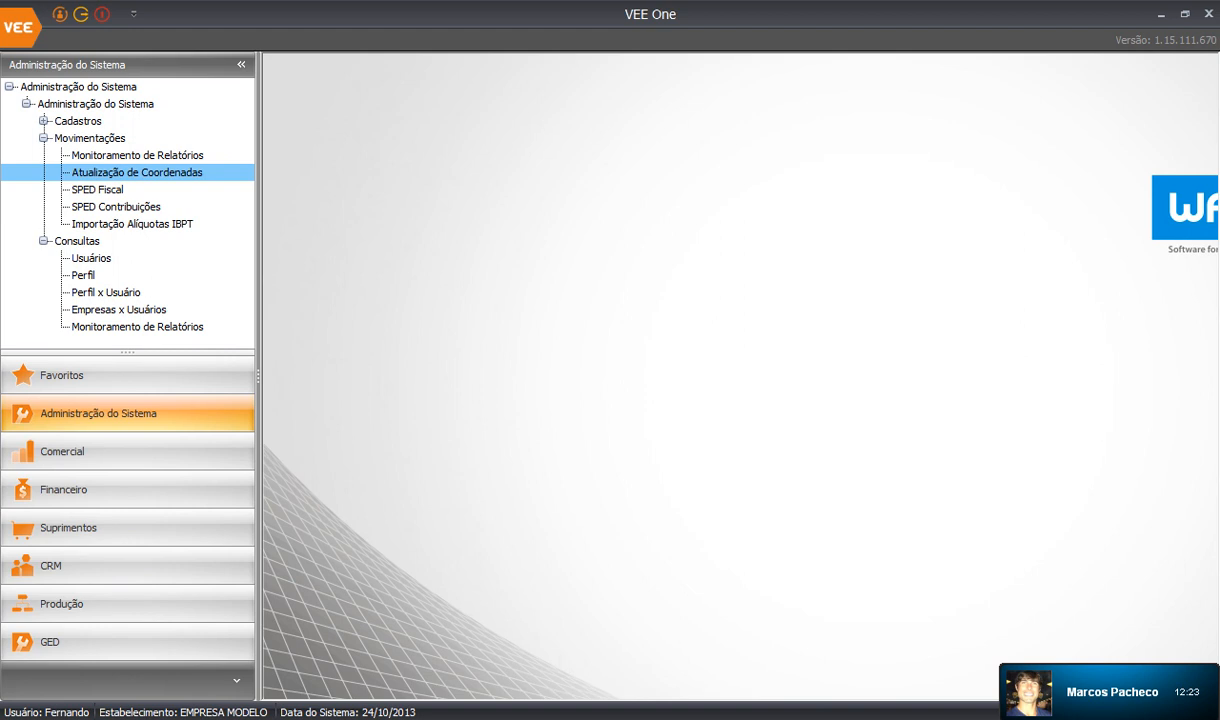
double_click(98, 190)
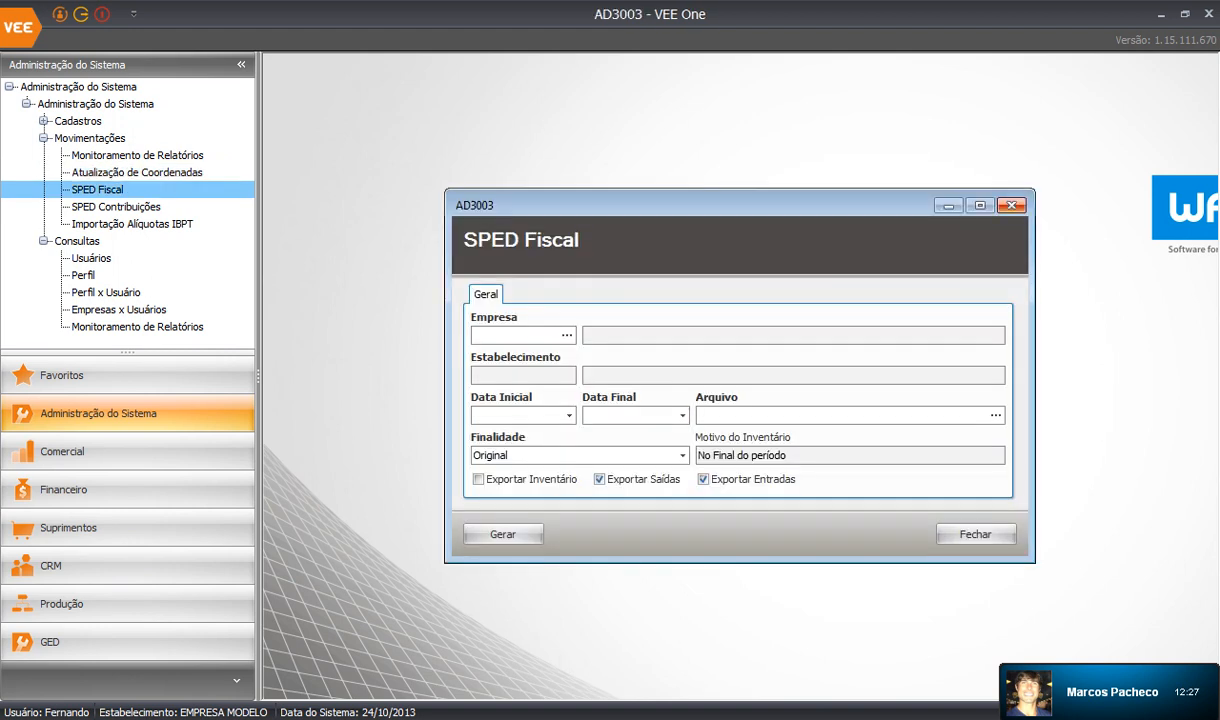
left_click(1012, 205)
double_click(116, 207)
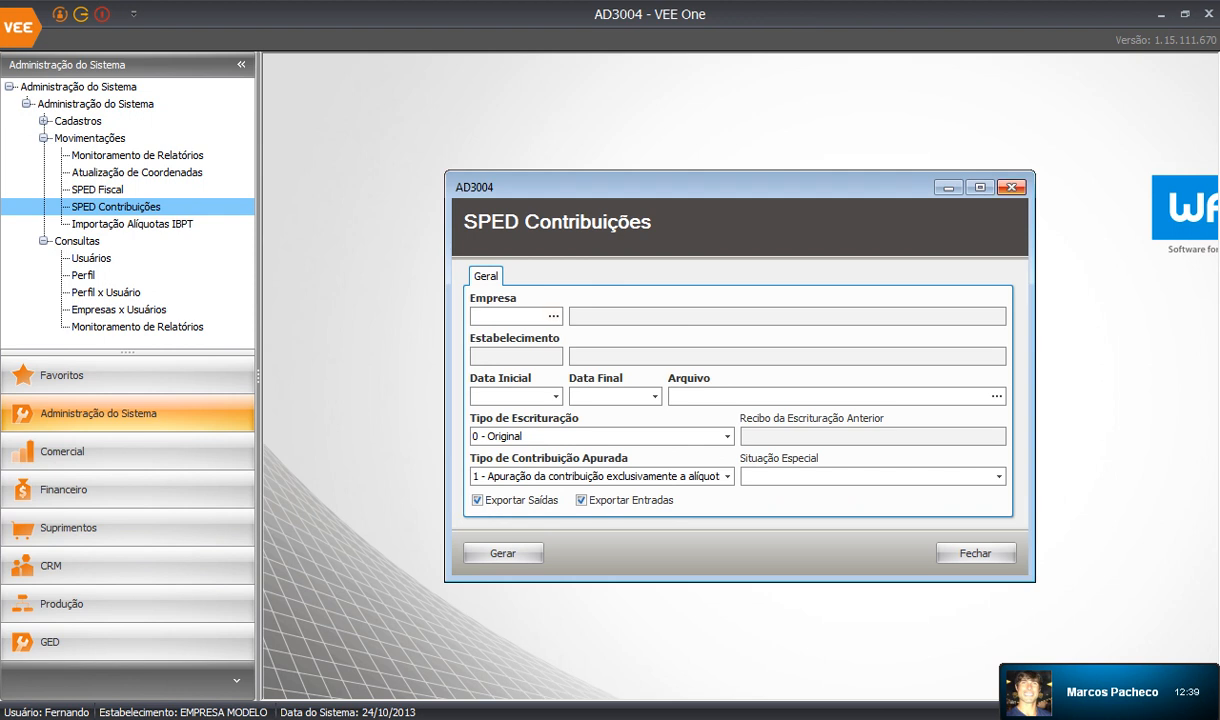
key("Escape")
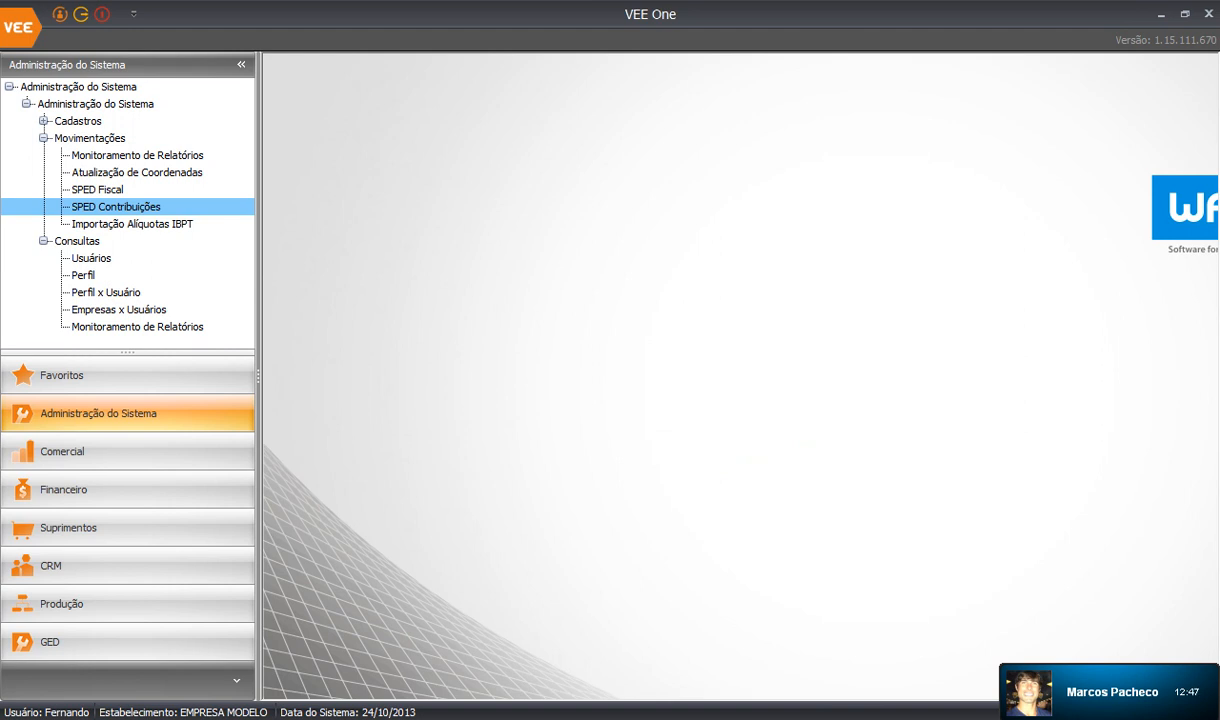
double_click(132, 224)
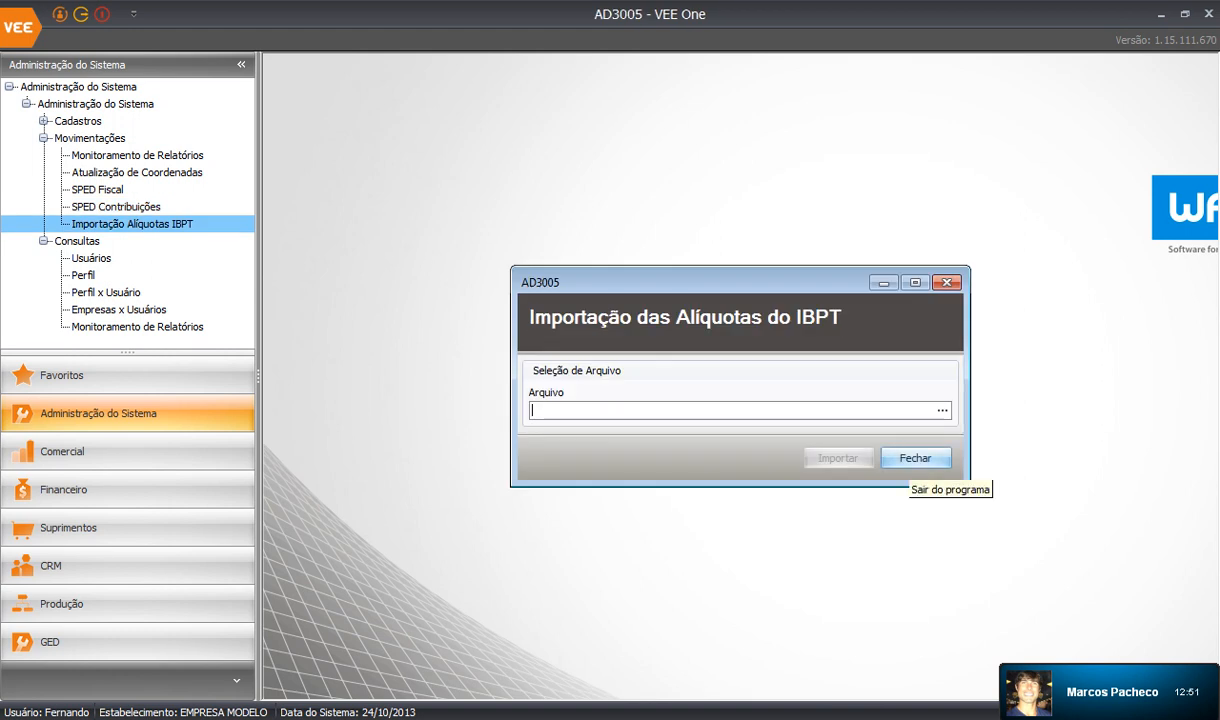
left_click(912, 458)
left_click(91, 258)
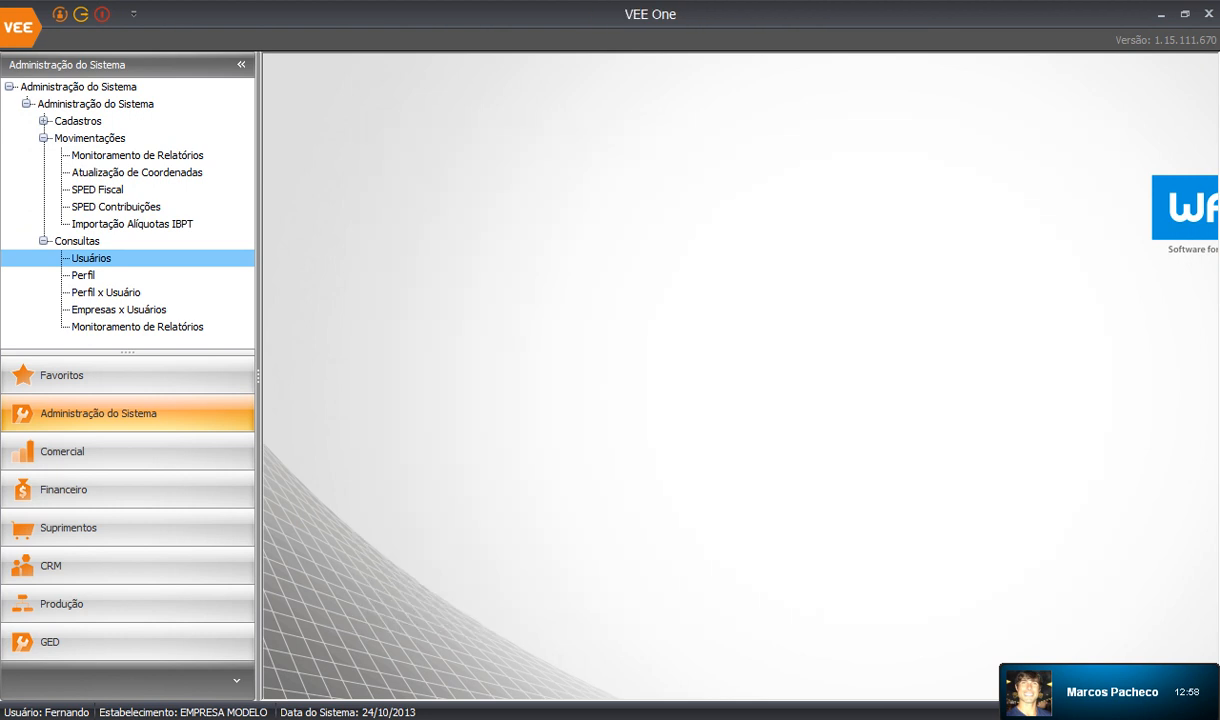
left_click(106, 292)
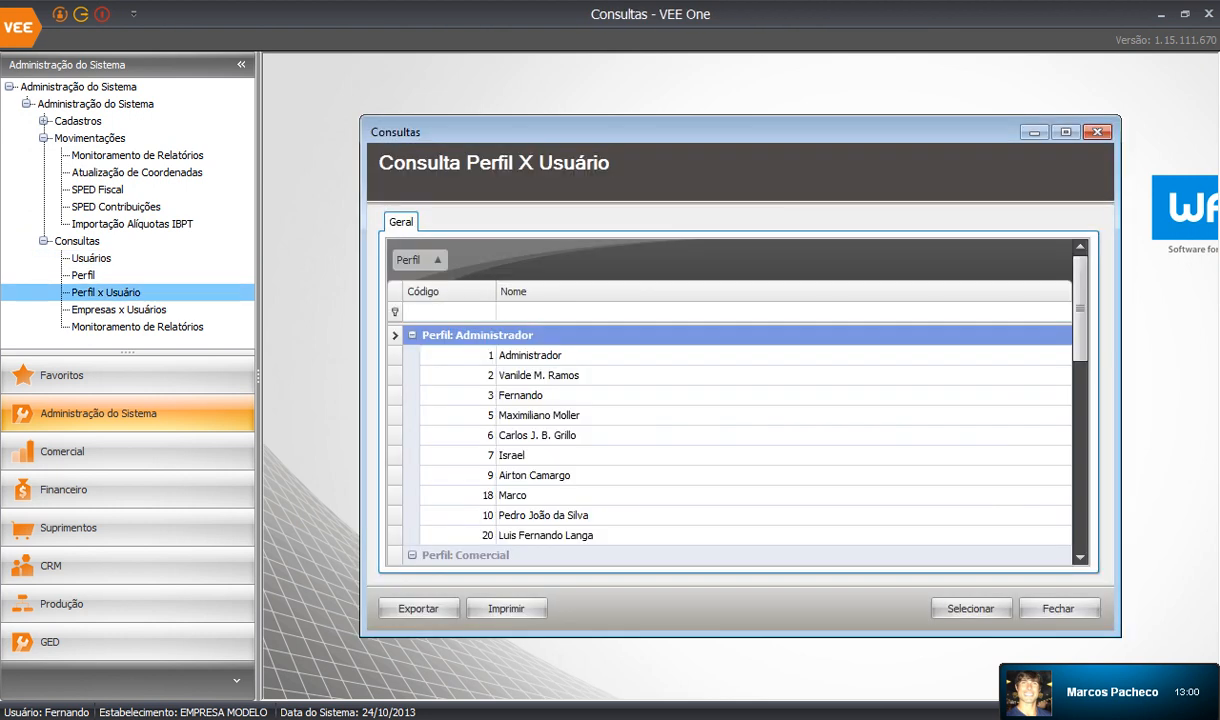
scroll(730, 445, "down", 4)
scroll(730, 445, "down", 3)
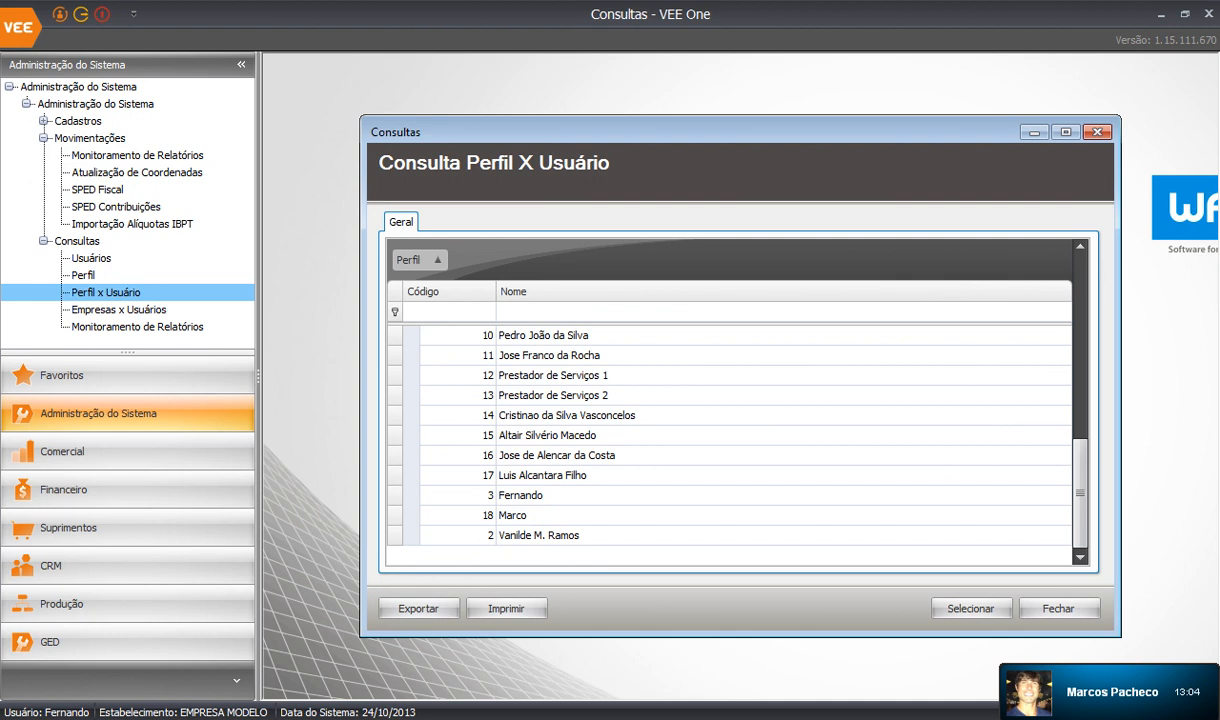
key("Escape")
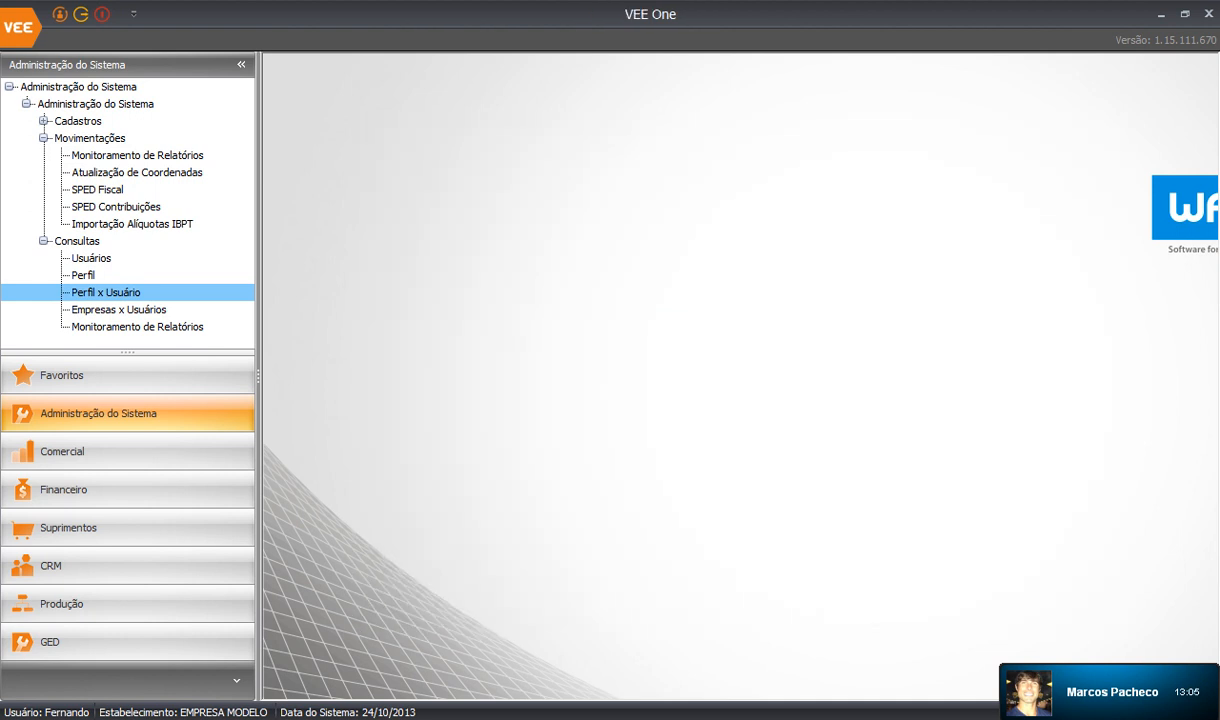
left_click(118, 309)
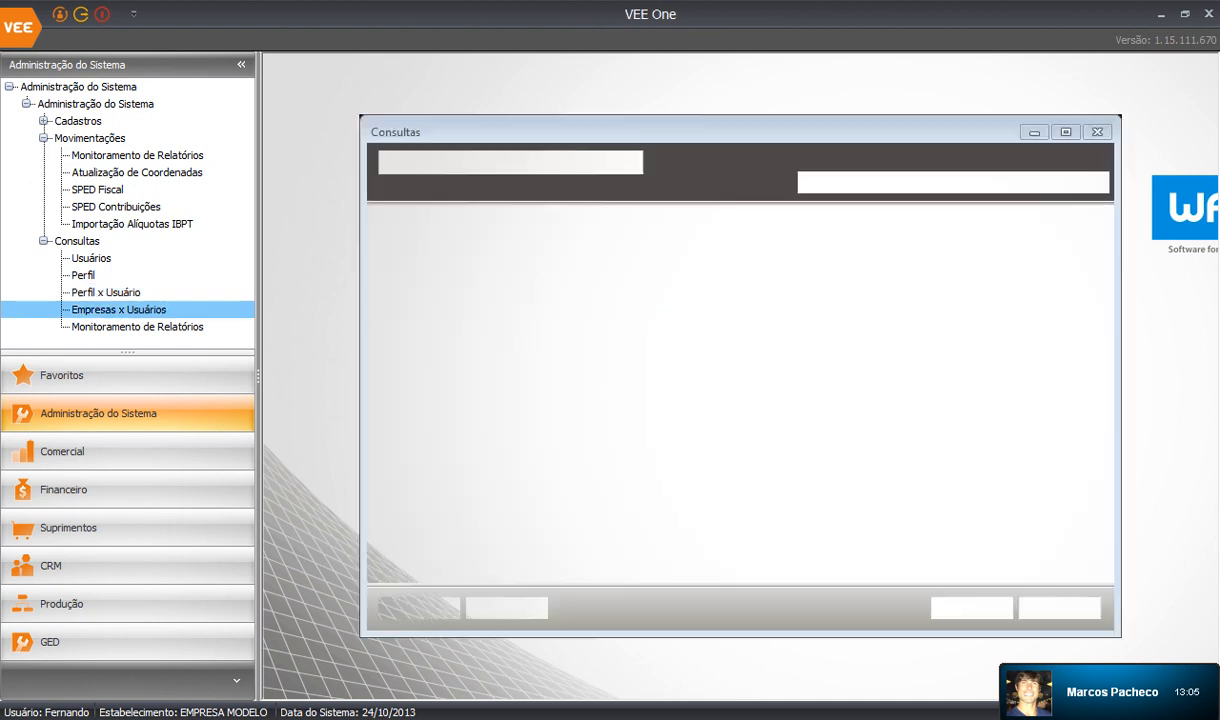
left_click(640, 415)
key("Escape")
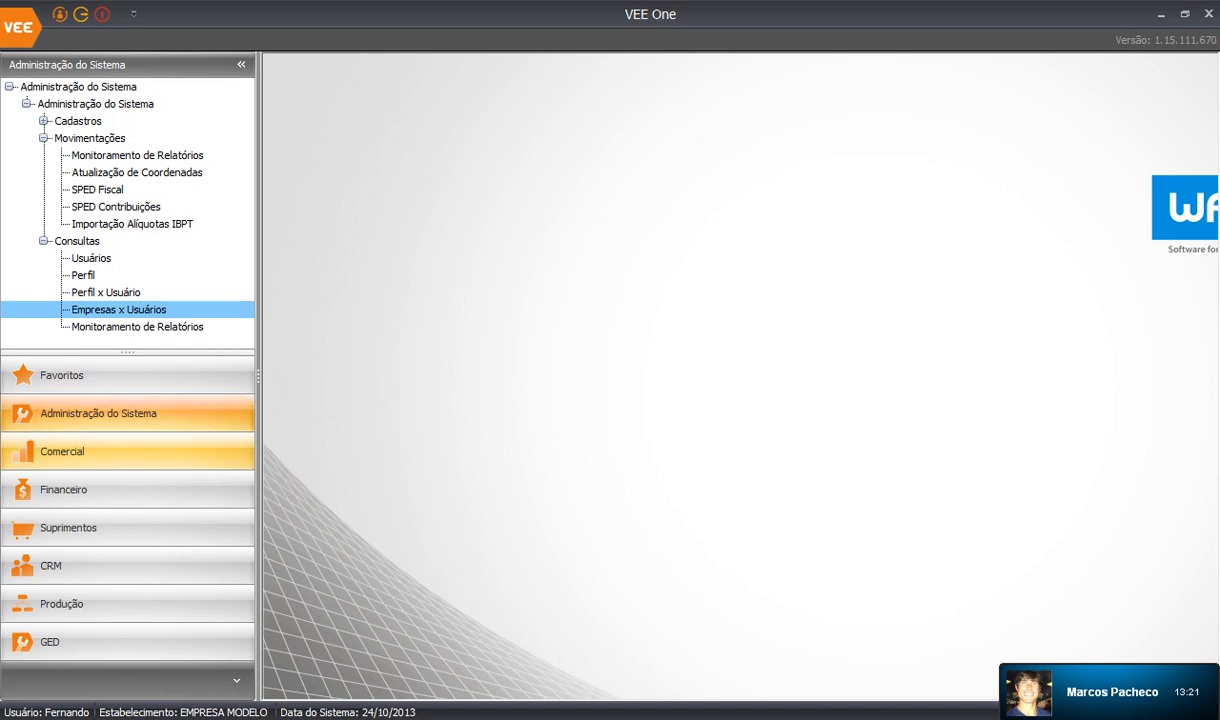
Switch to the Comercial module and collapse its Relatórios group.
left_click(100, 452)
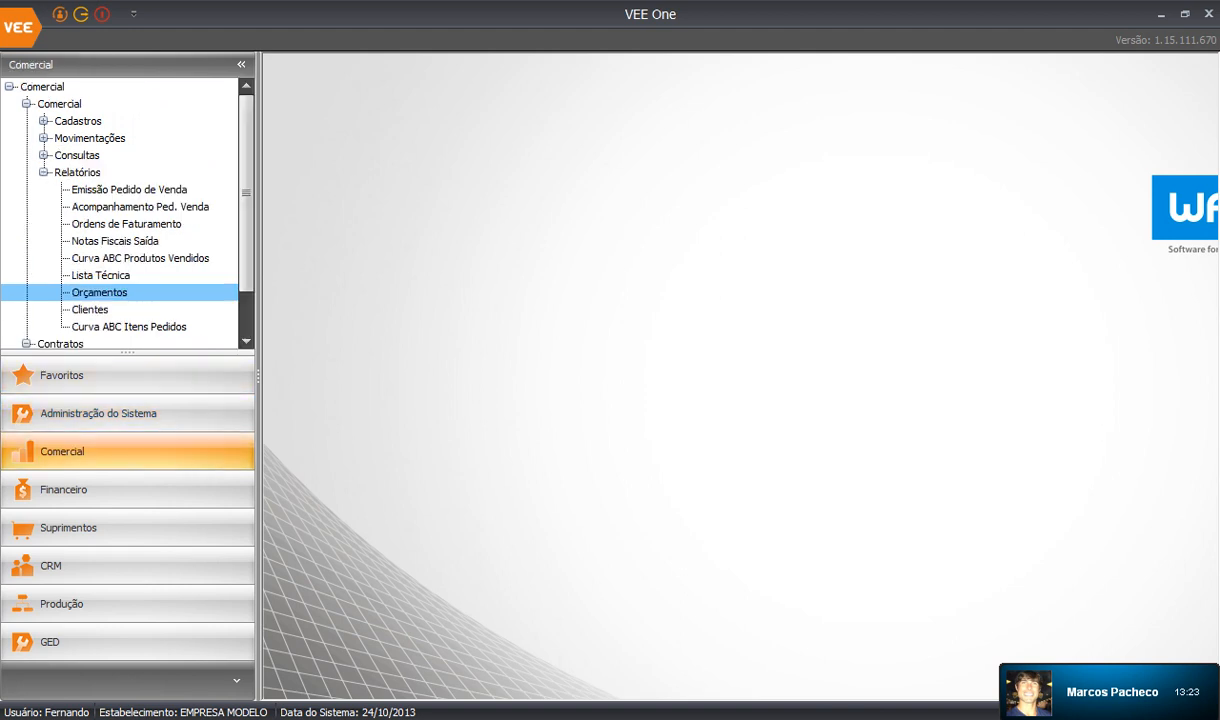
left_click(43, 172)
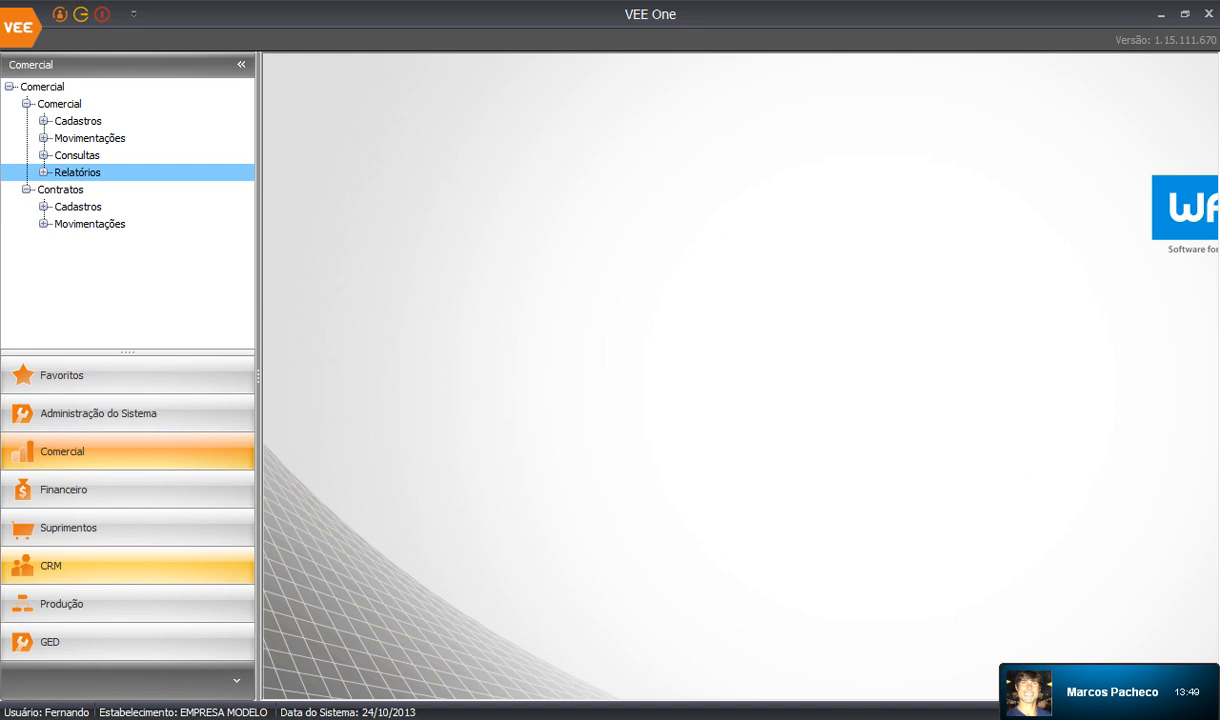
Switch to CRM, expand CRM > Cadastros and widen the navigation panel.
left_click(60, 565)
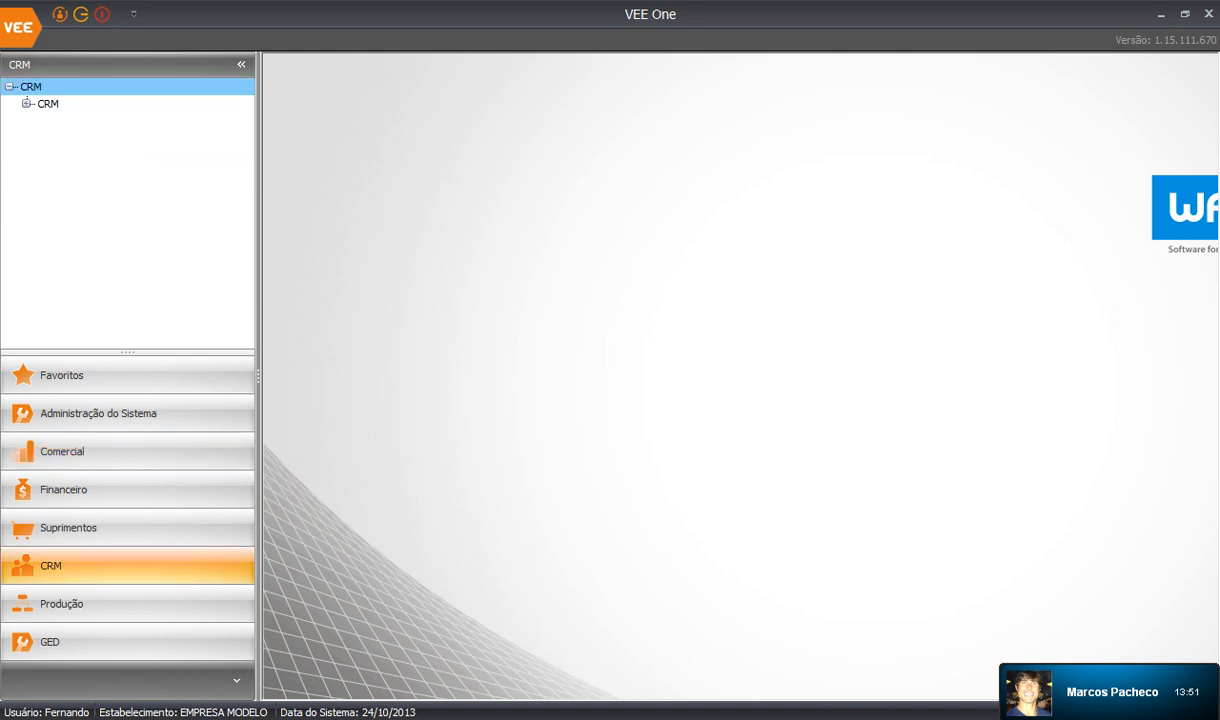
left_click(27, 104)
left_click(44, 121)
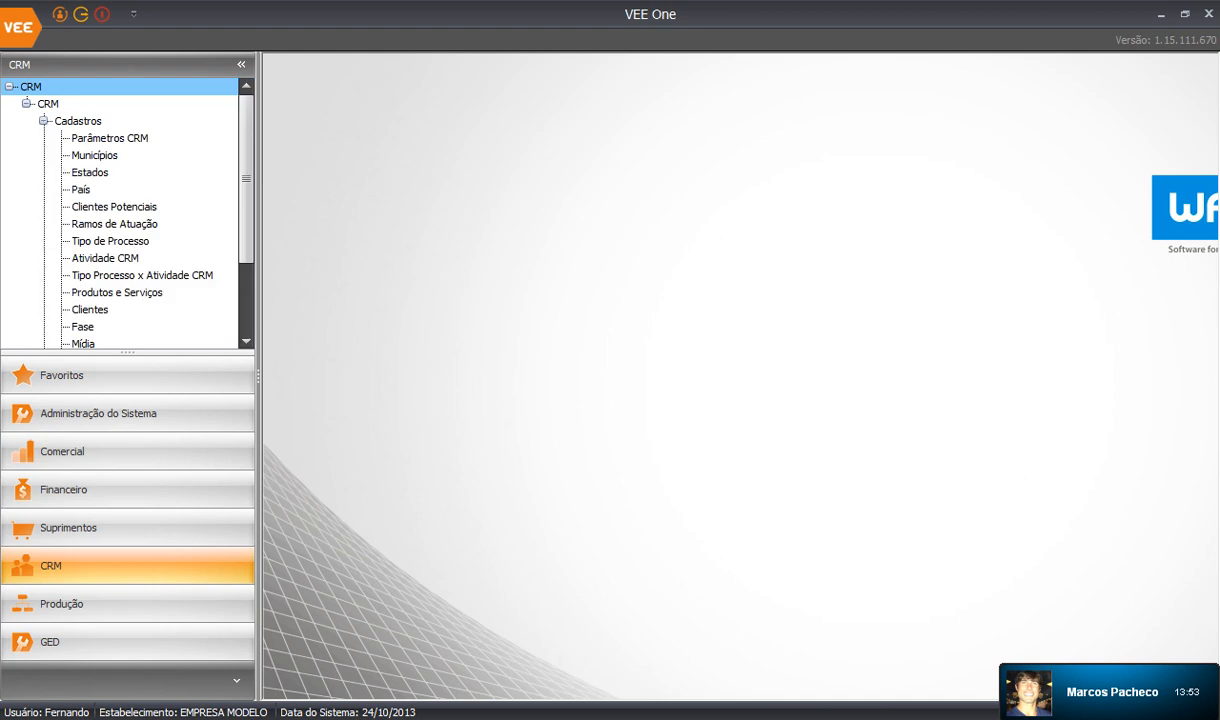
left_click_drag(258, 200, 304, 200)
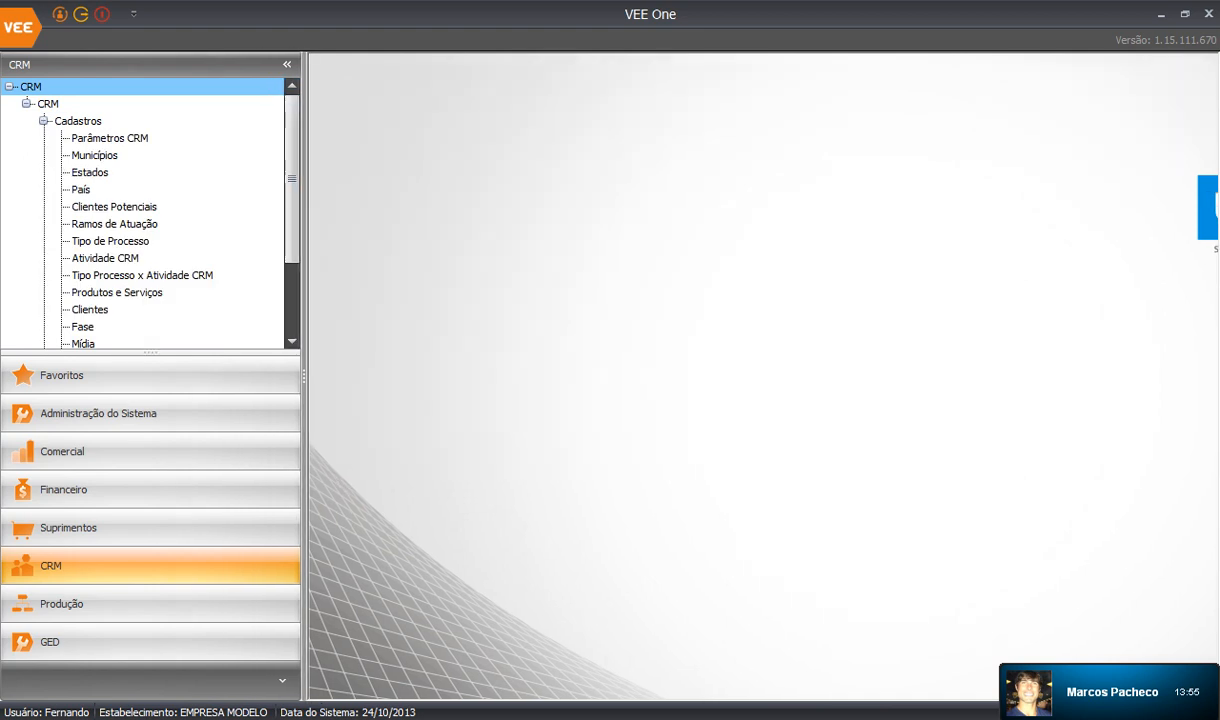
scroll(143, 210, "down", 1)
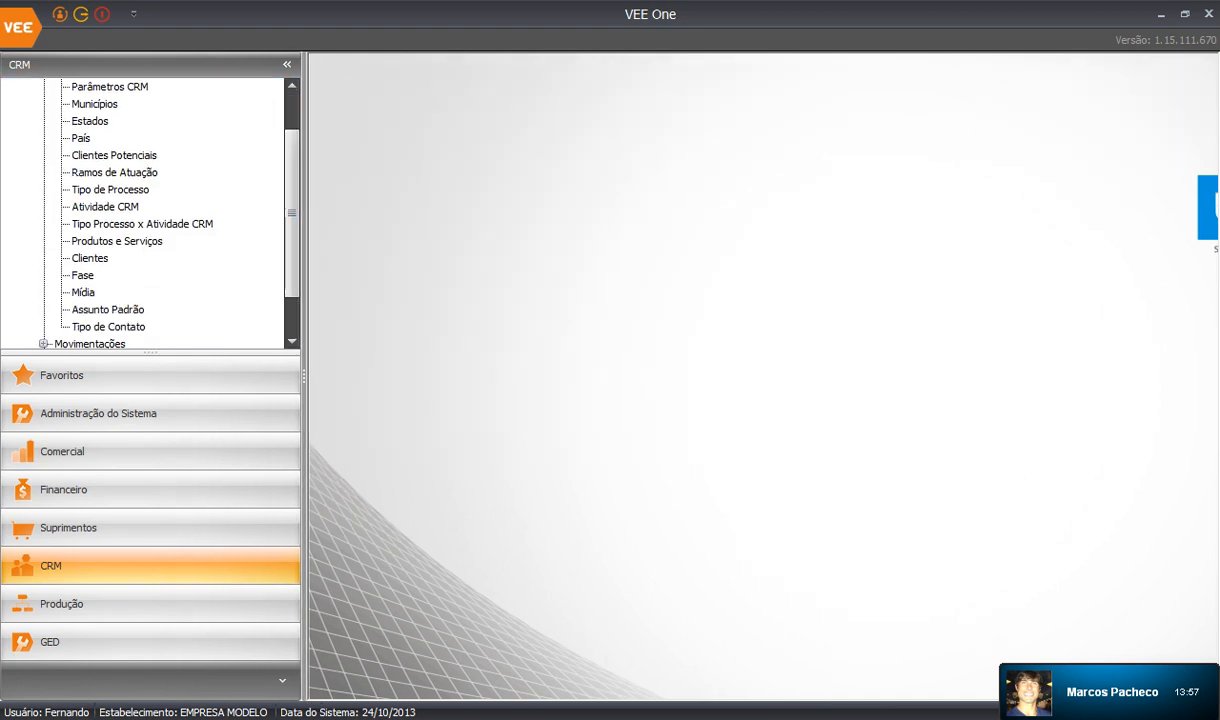
scroll(143, 210, "up", 1)
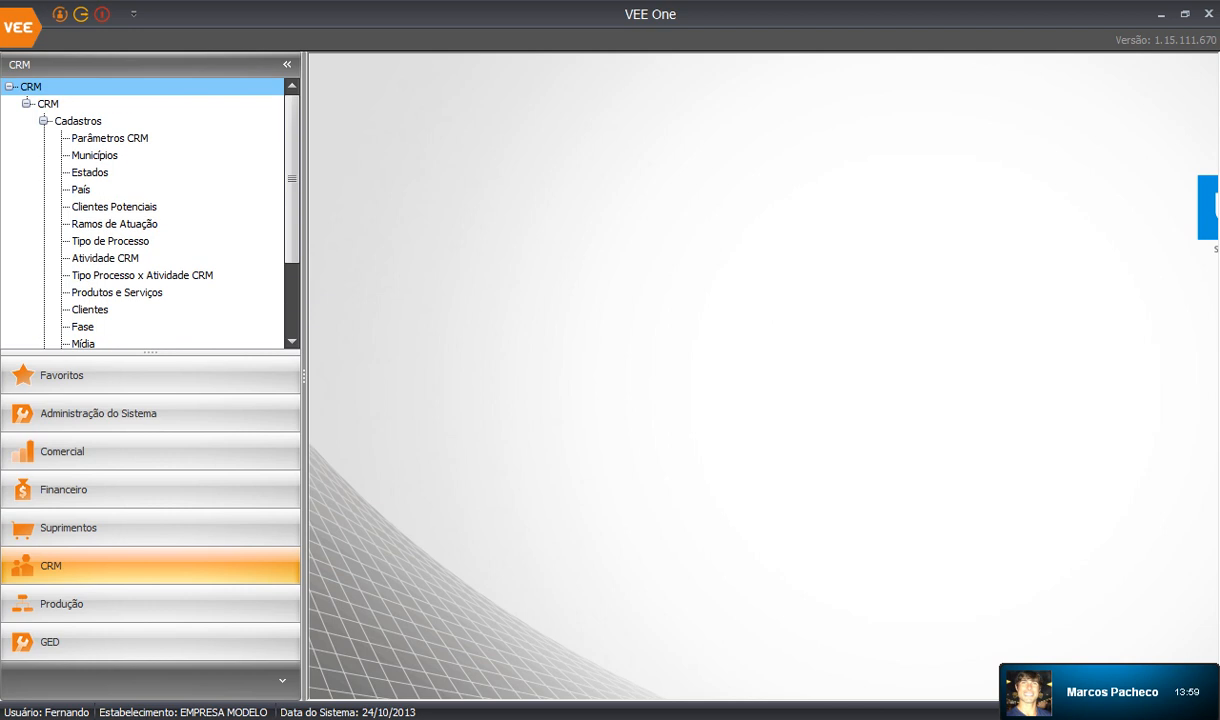
Open the Municípios register, browse its records, then close it.
left_click(95, 155)
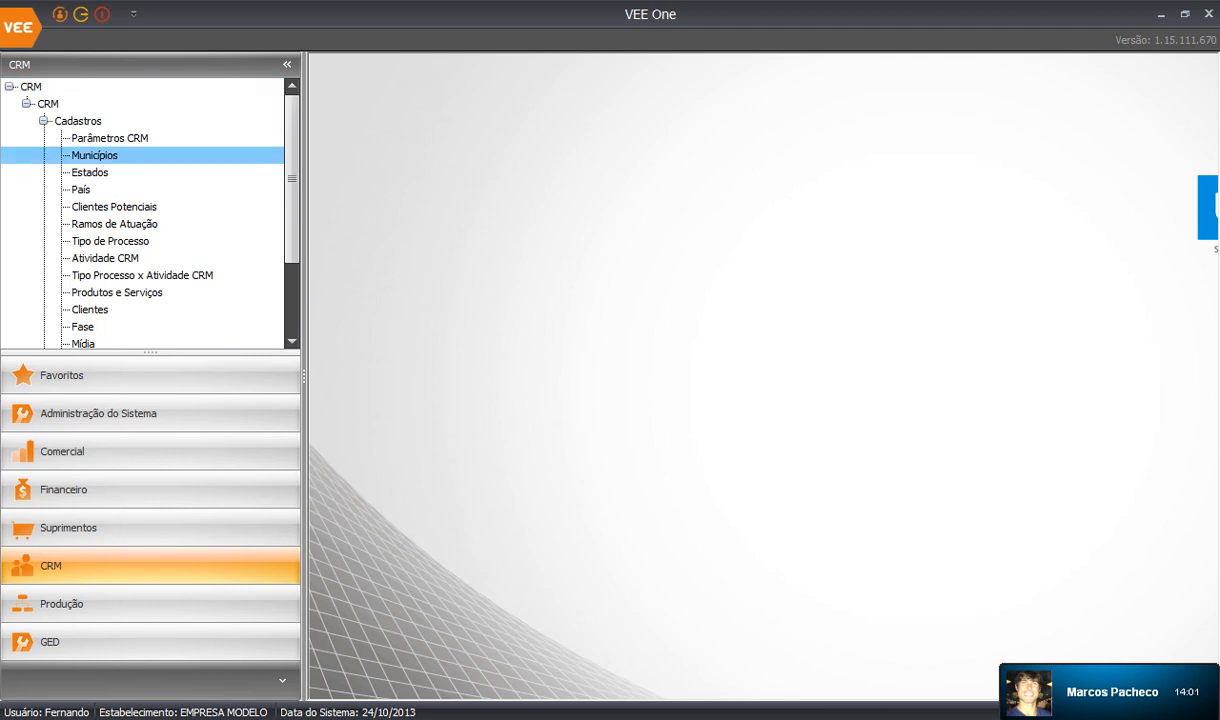
left_click(577, 369)
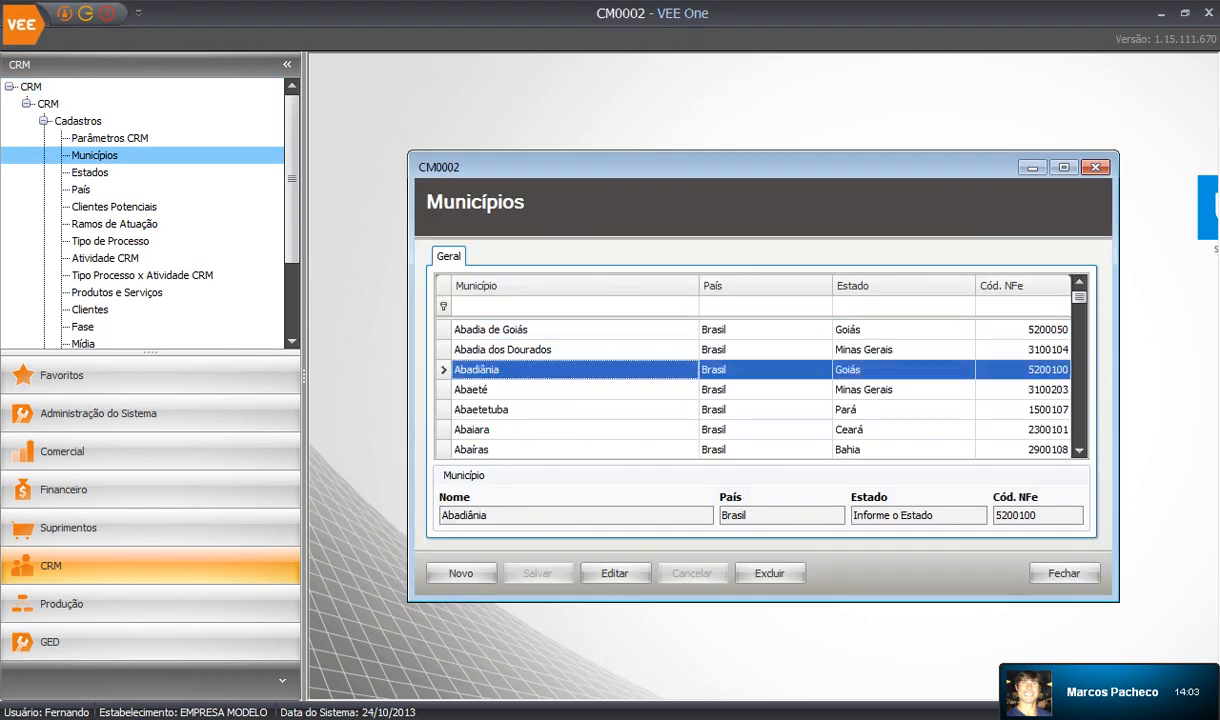
scroll(577, 369, "down", 4)
scroll(577, 369, "down", 20)
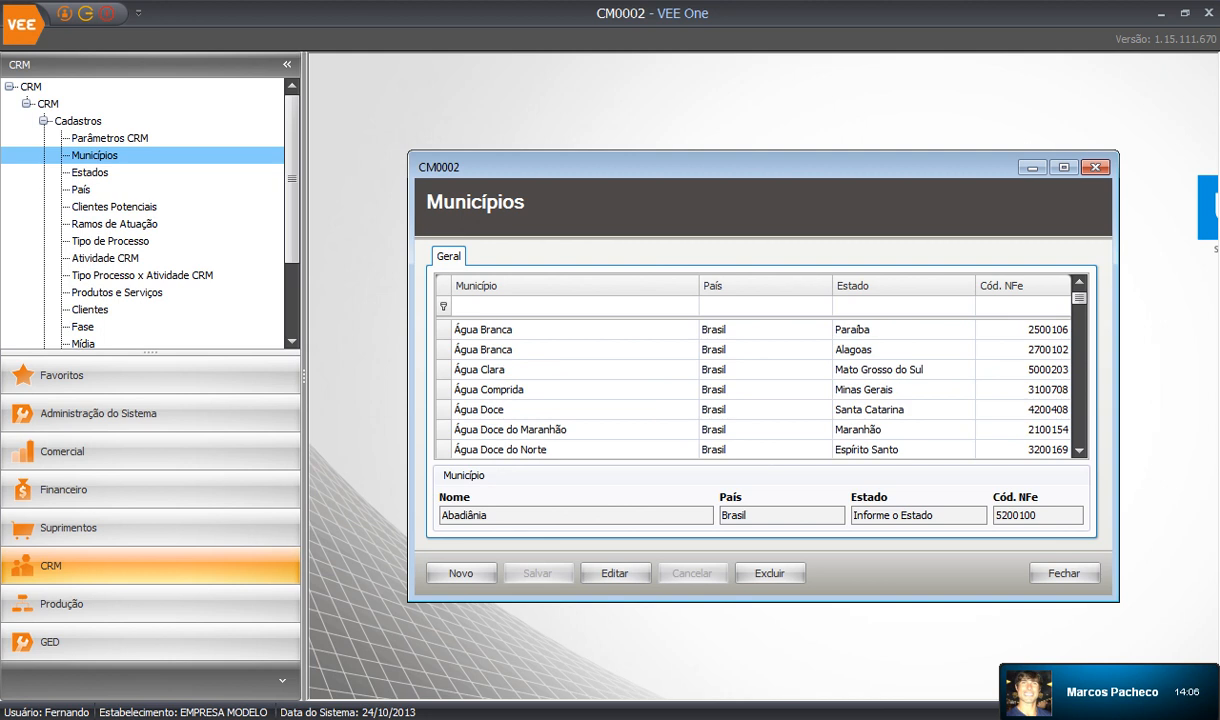
scroll(577, 369, "down", 20)
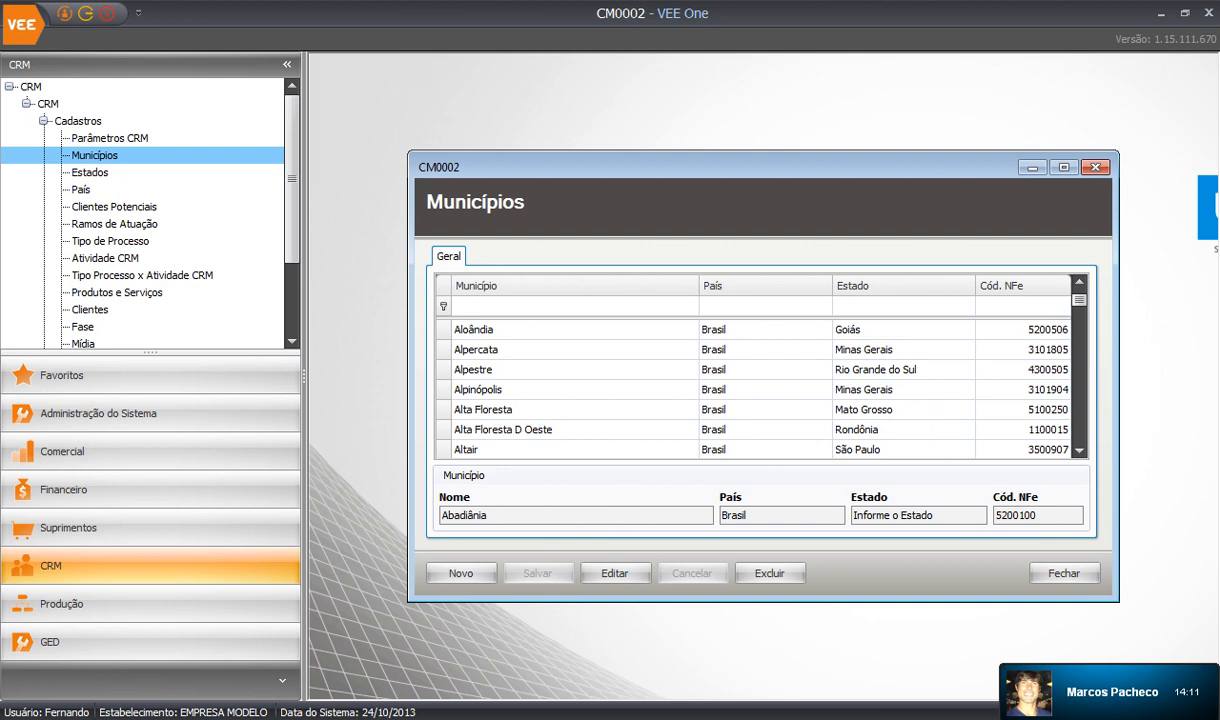
left_click_drag(1079, 300, 1079, 436)
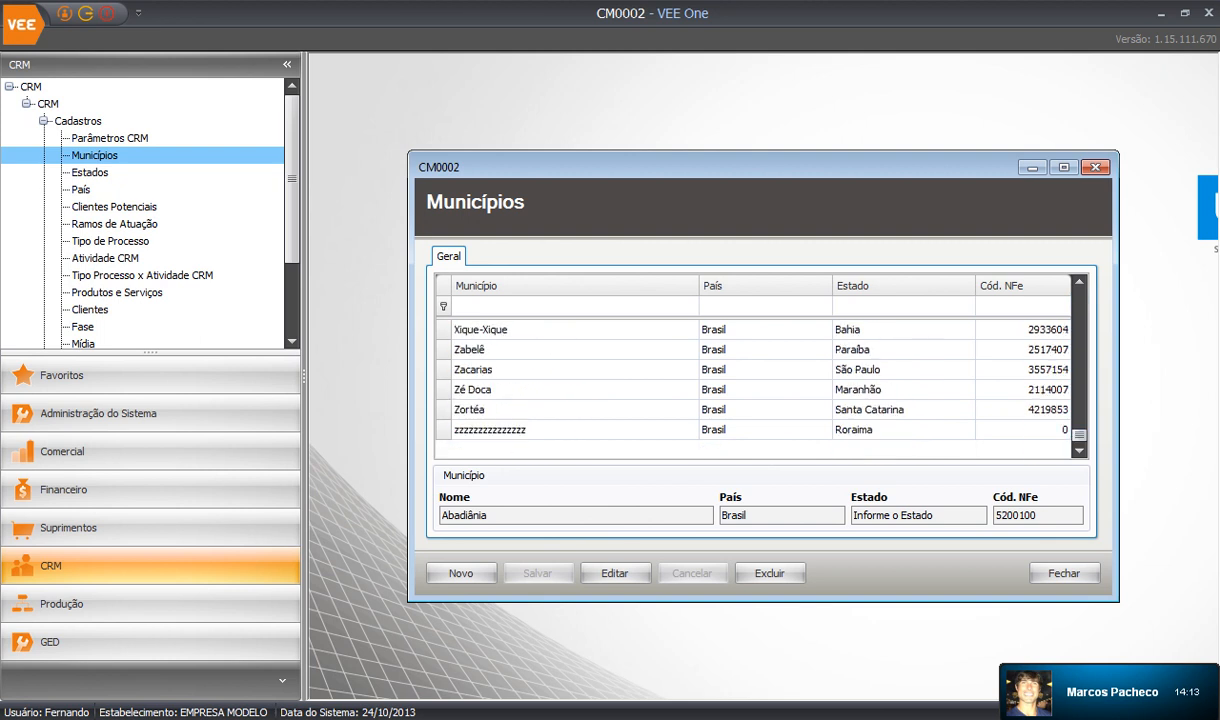
left_click(1064, 573)
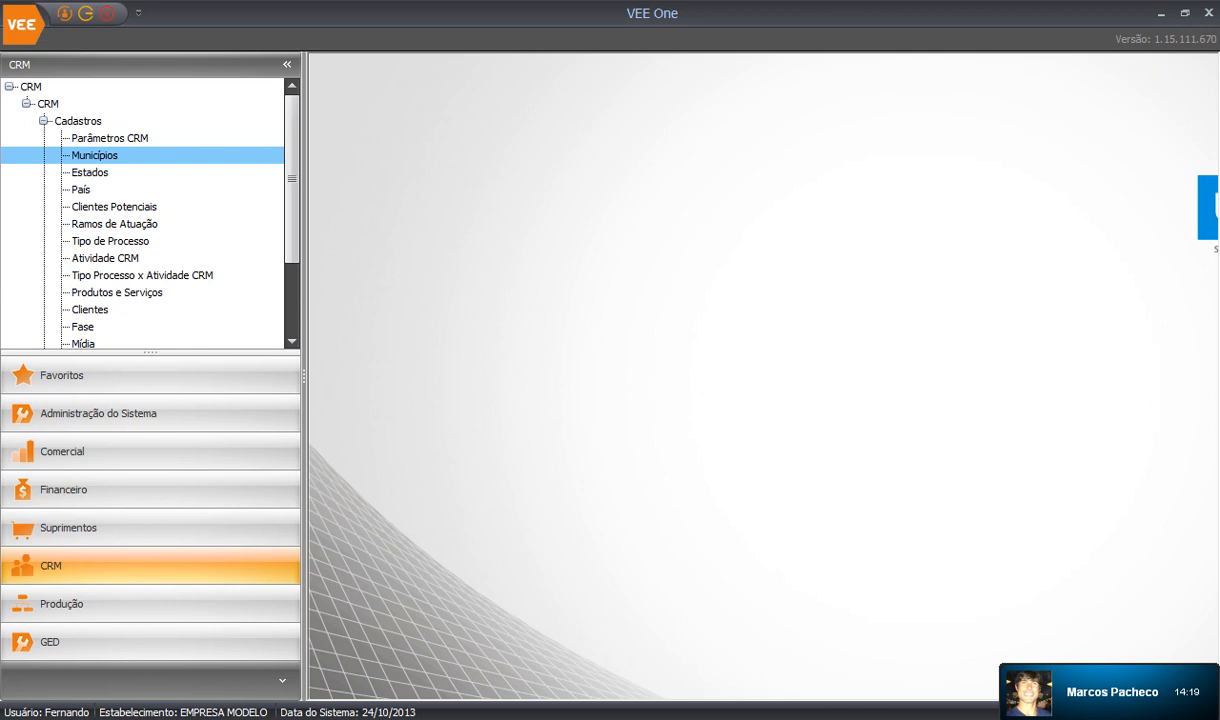
Open the Países (CM0004) register, browse from Argélia down, then close it.
double_click(81, 190)
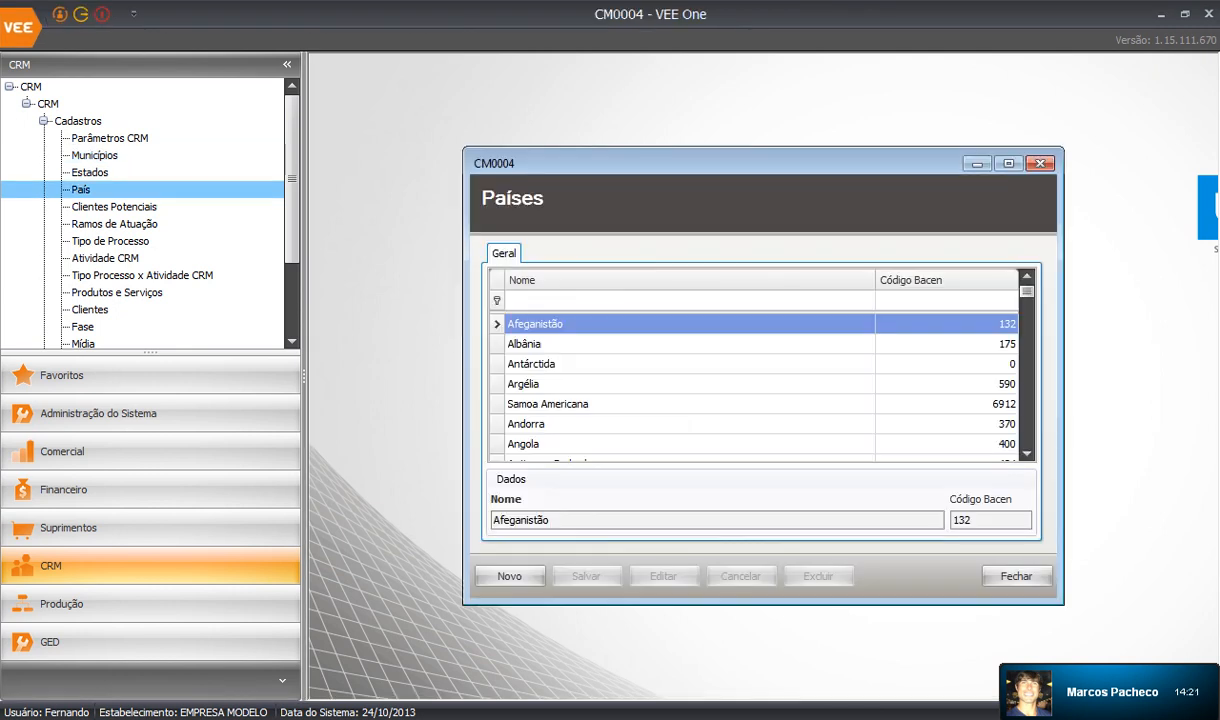
left_click(690, 384)
scroll(690, 384, "down", 4)
scroll(690, 384, "down", 20)
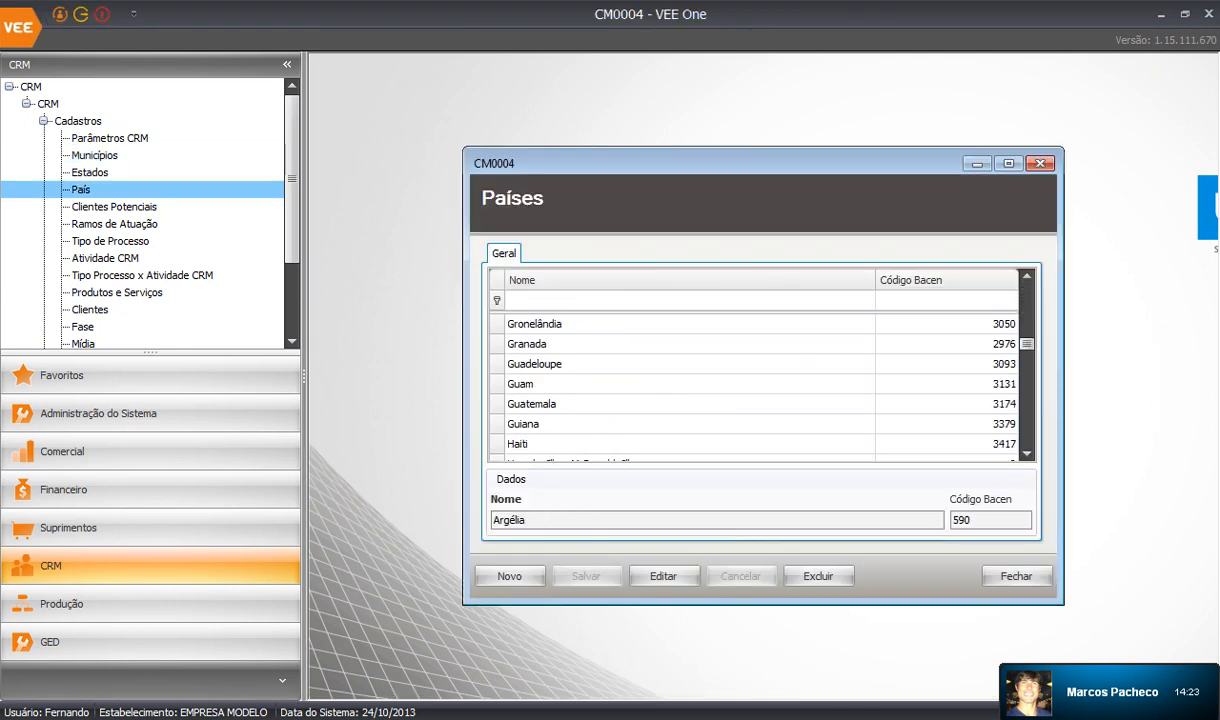
scroll(690, 384, "down", 15)
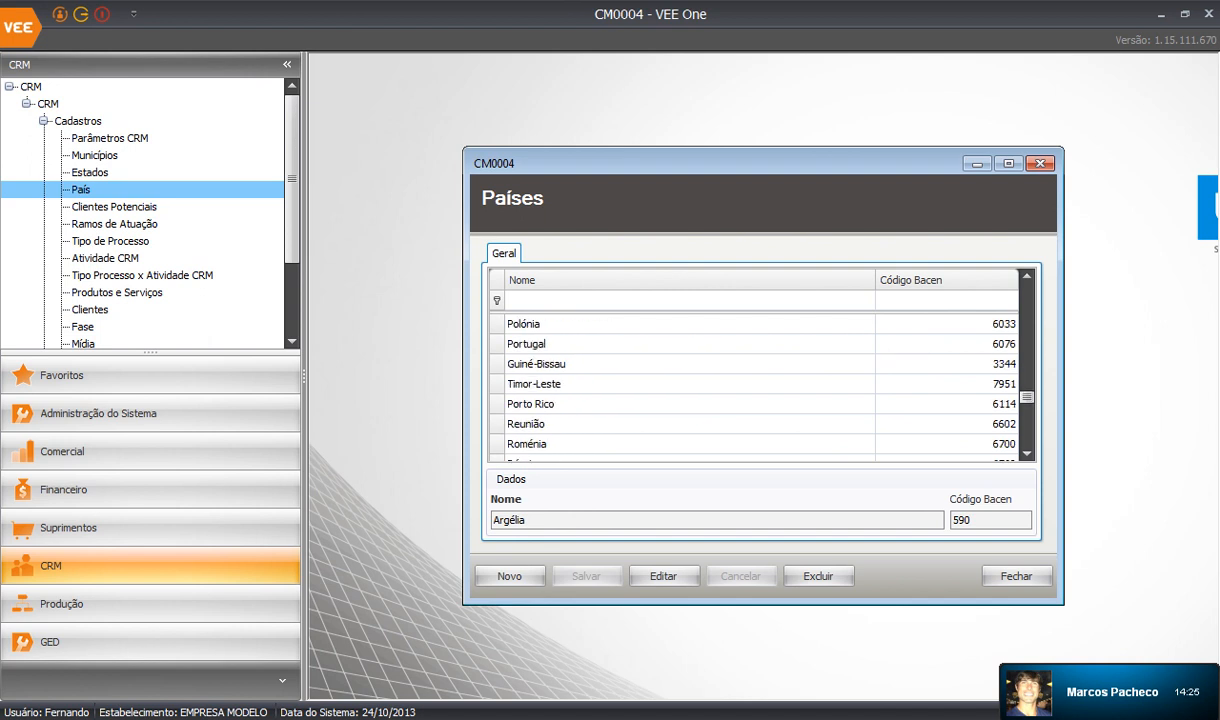
left_click(1040, 163)
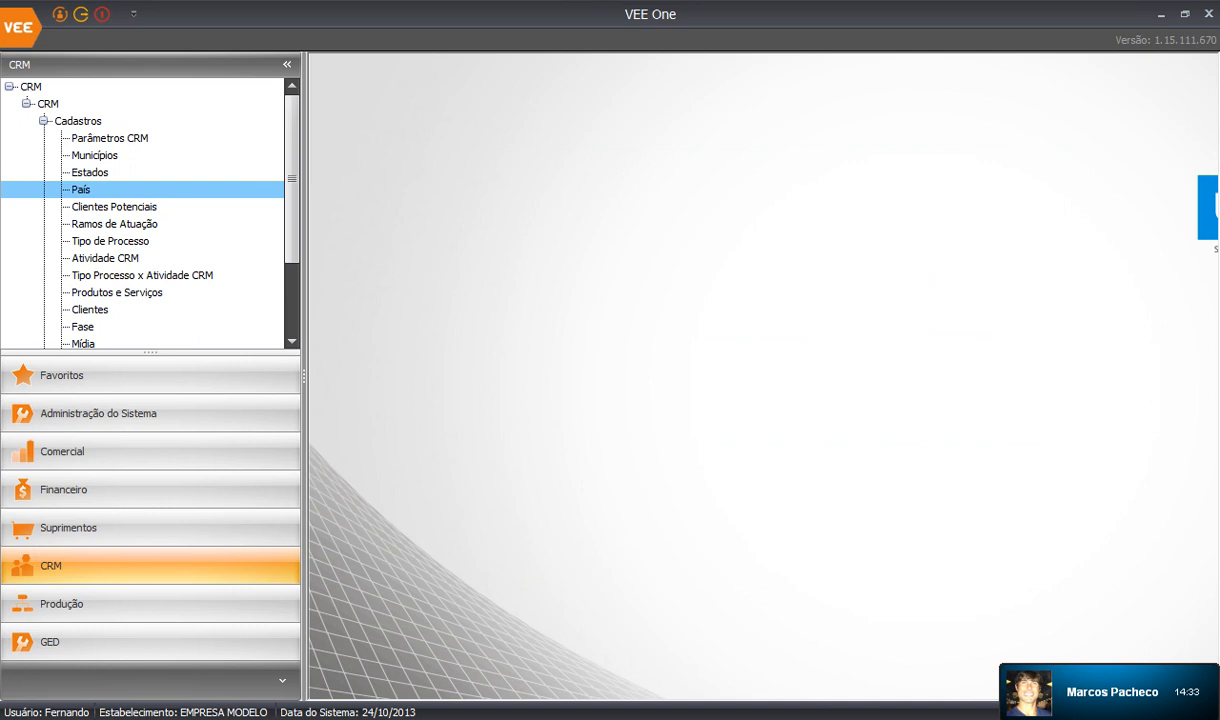
Open the Cliente Potencial (CM0005) form and start a new record.
double_click(114, 207)
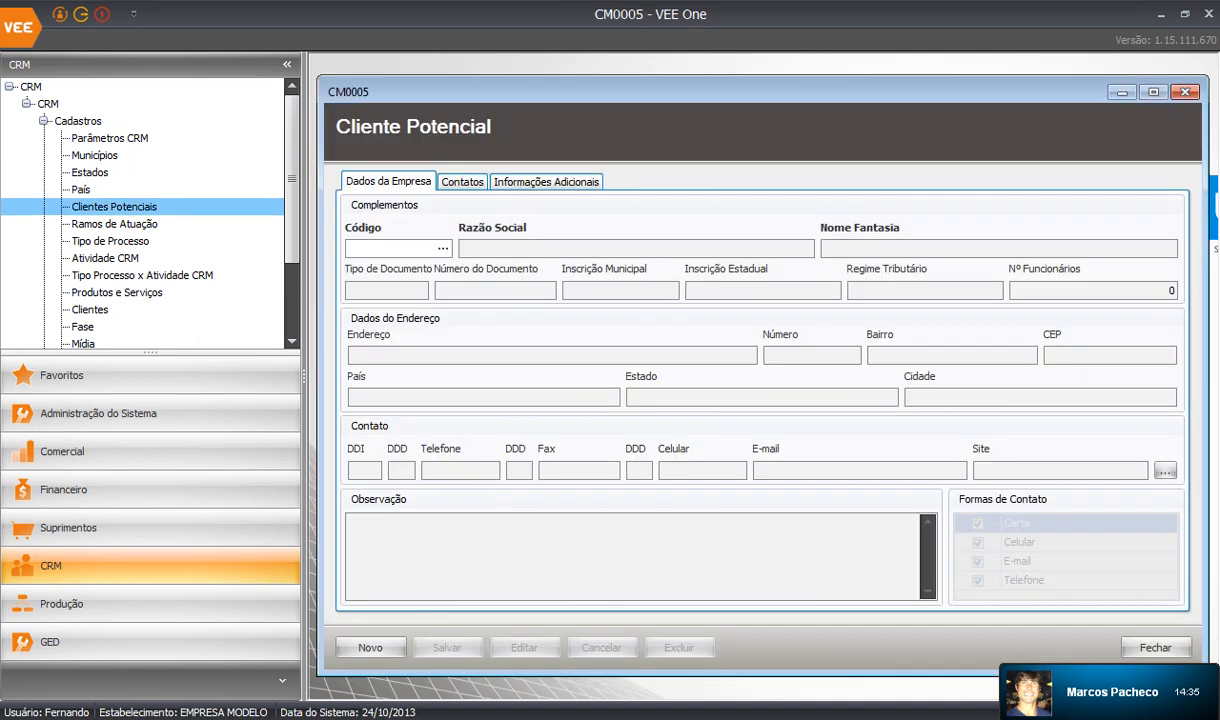
left_click_drag(304, 225, 260, 225)
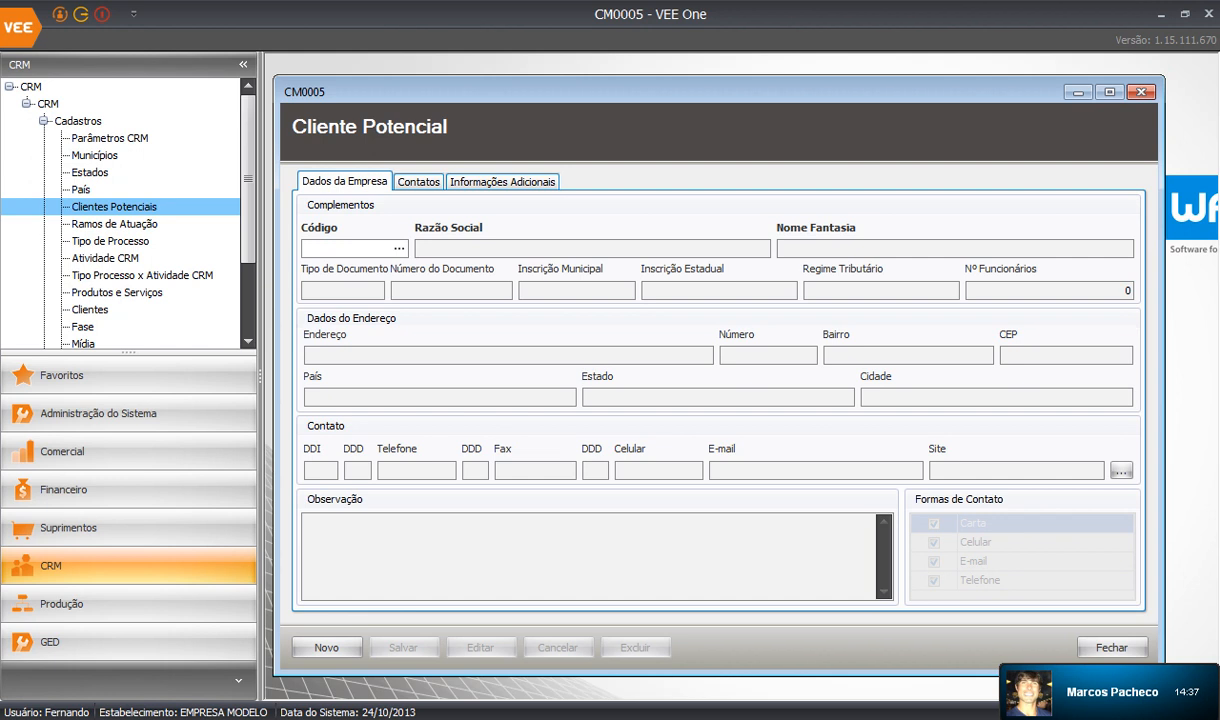
left_click(327, 647)
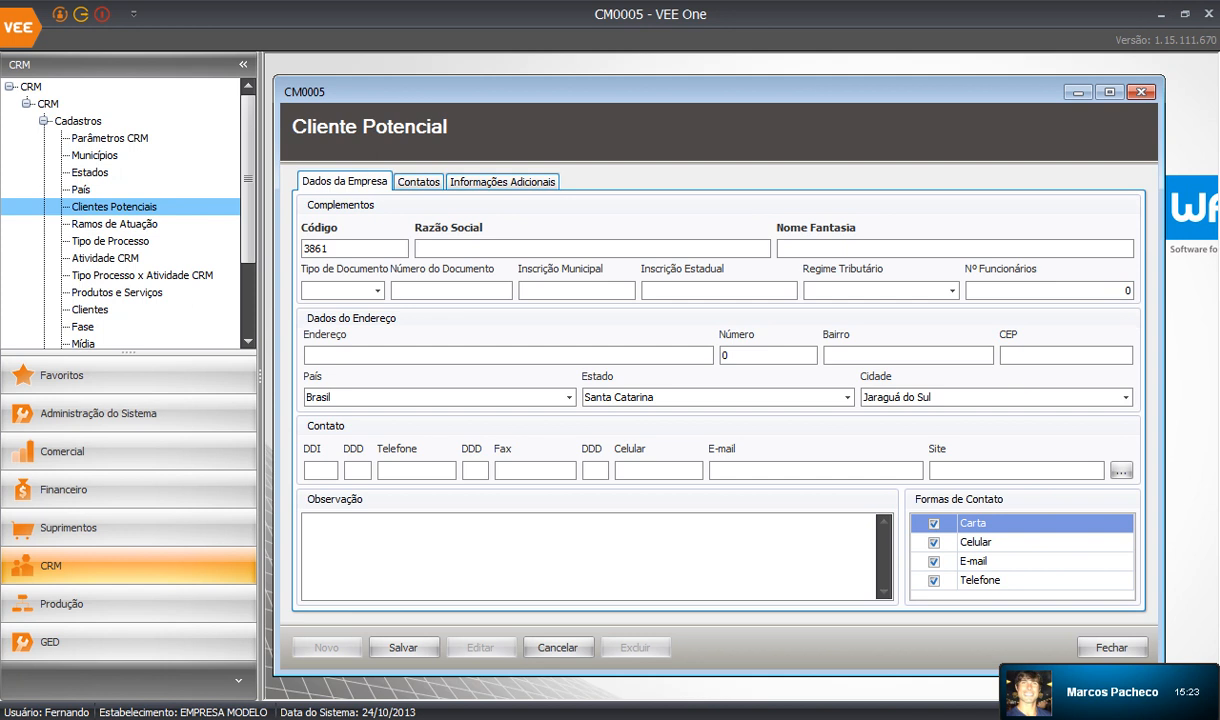
Review the Contatos and Informações Adicionais sections, then cancel the new record and close.
key("ctrl+Tab")
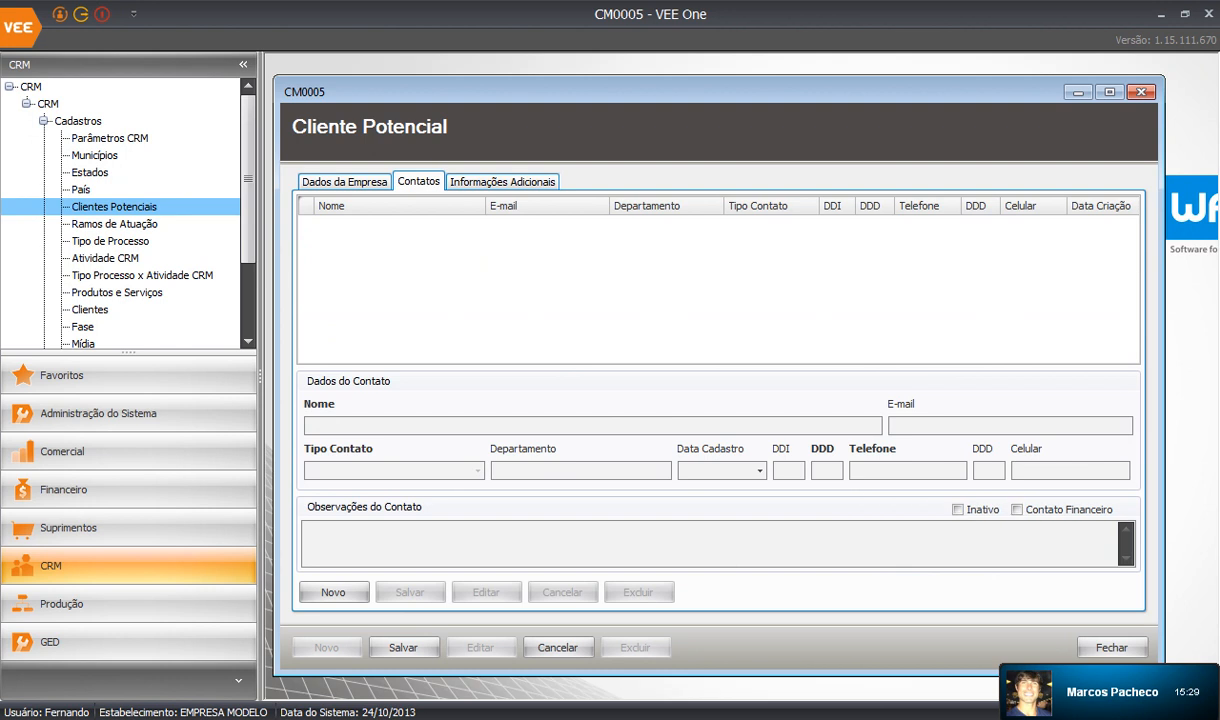
left_click(344, 182)
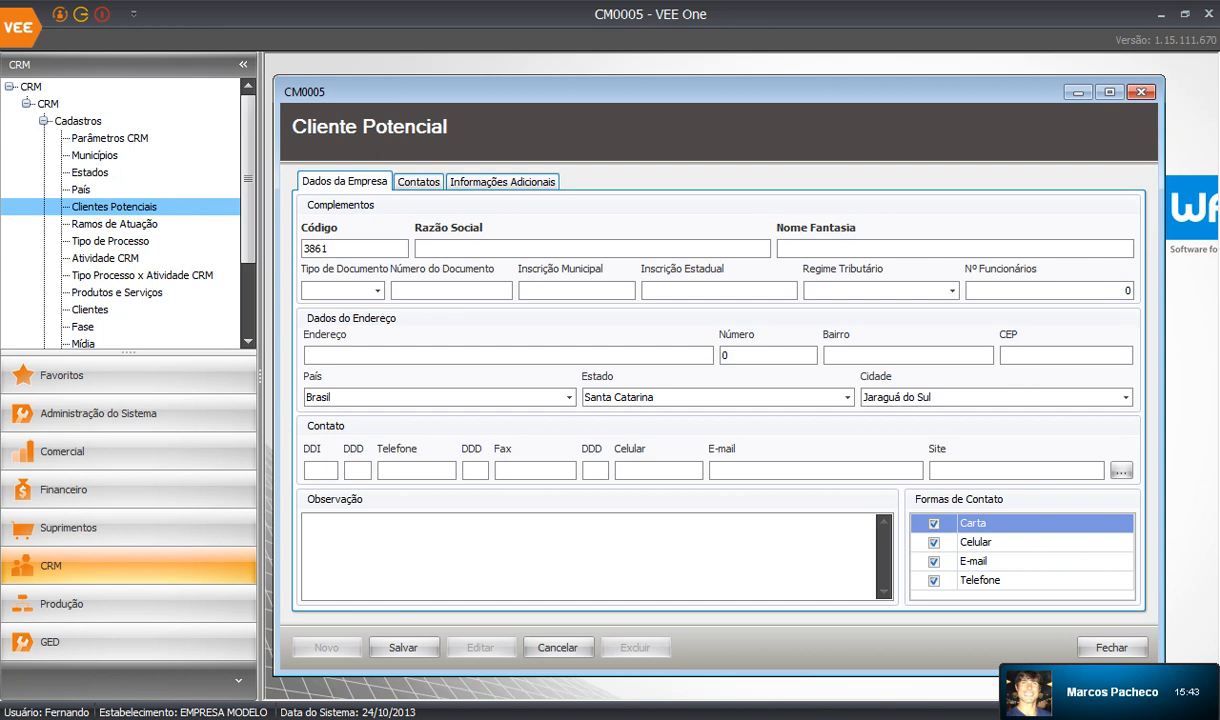
left_click(502, 182)
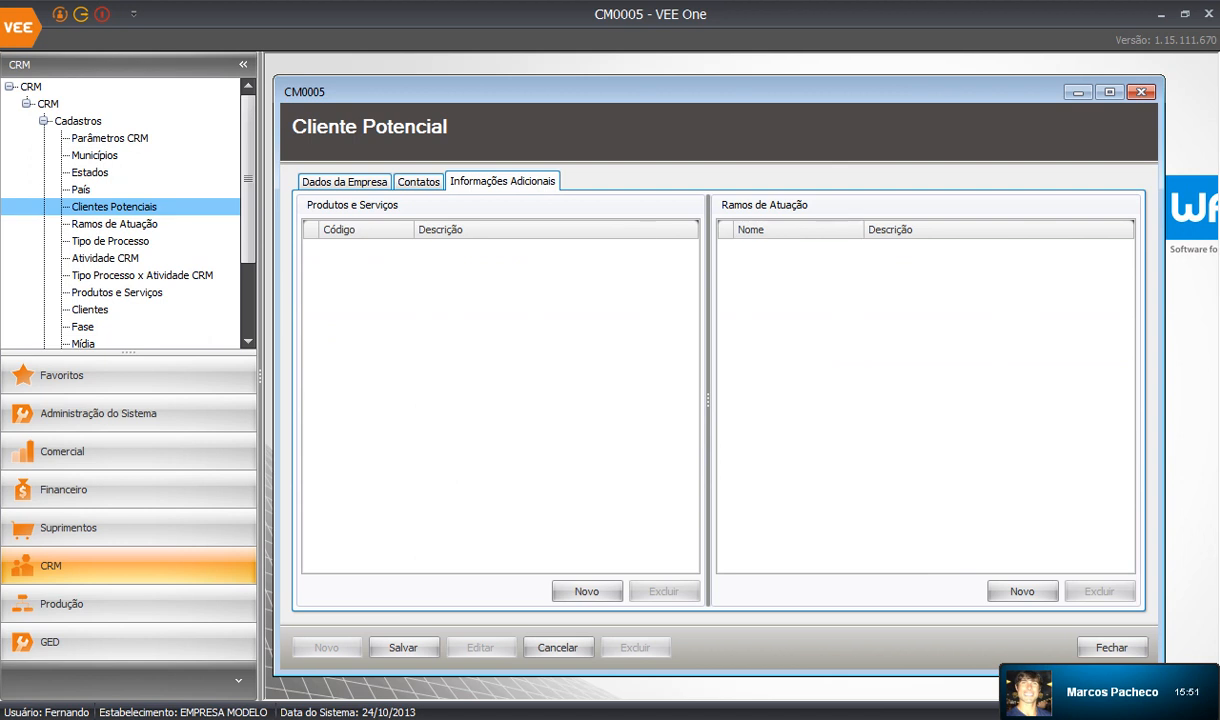
left_click(1141, 92)
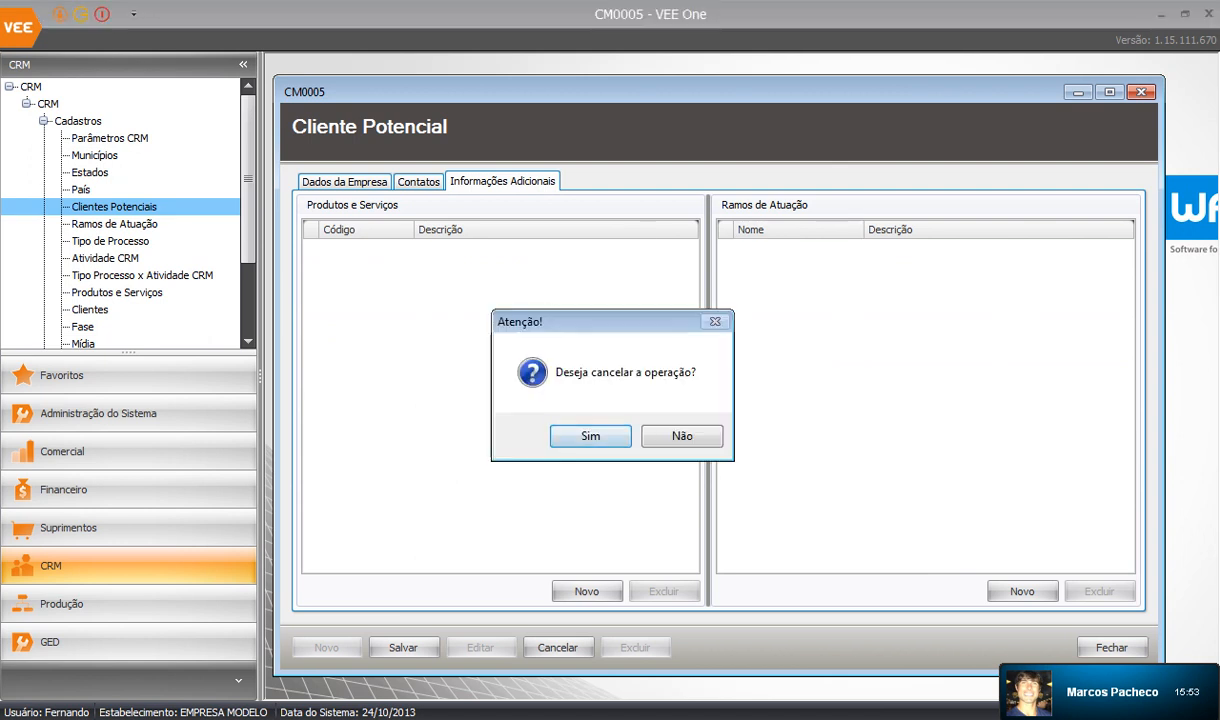
left_click(591, 436)
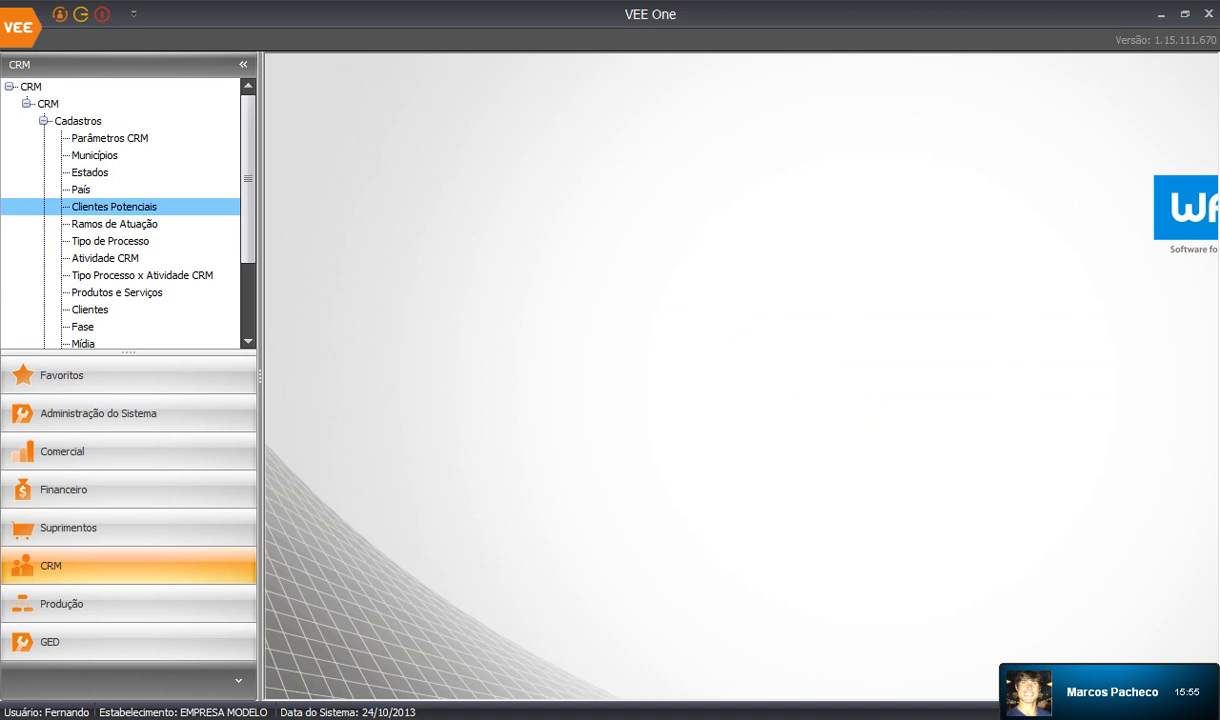
Open Cadastro de Clientes (CM3006), narrow the side panel and return to Dados Cadastrais.
scroll(120, 210, "down", 2)
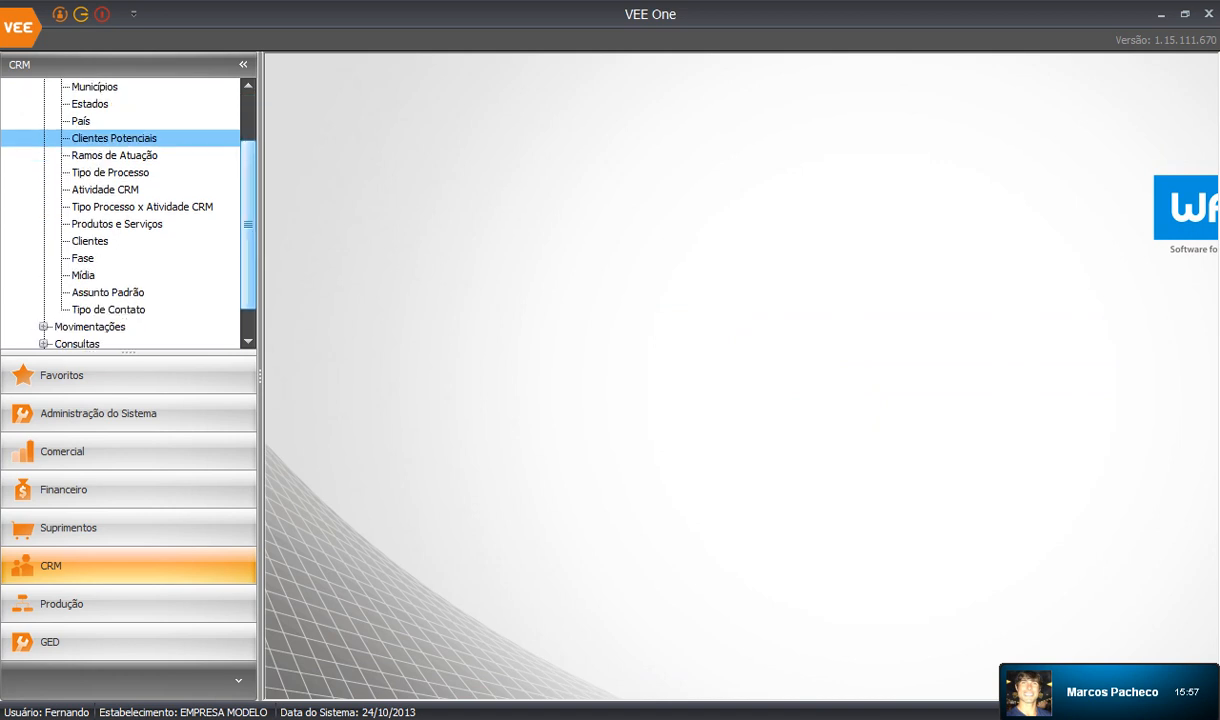
left_click(90, 241)
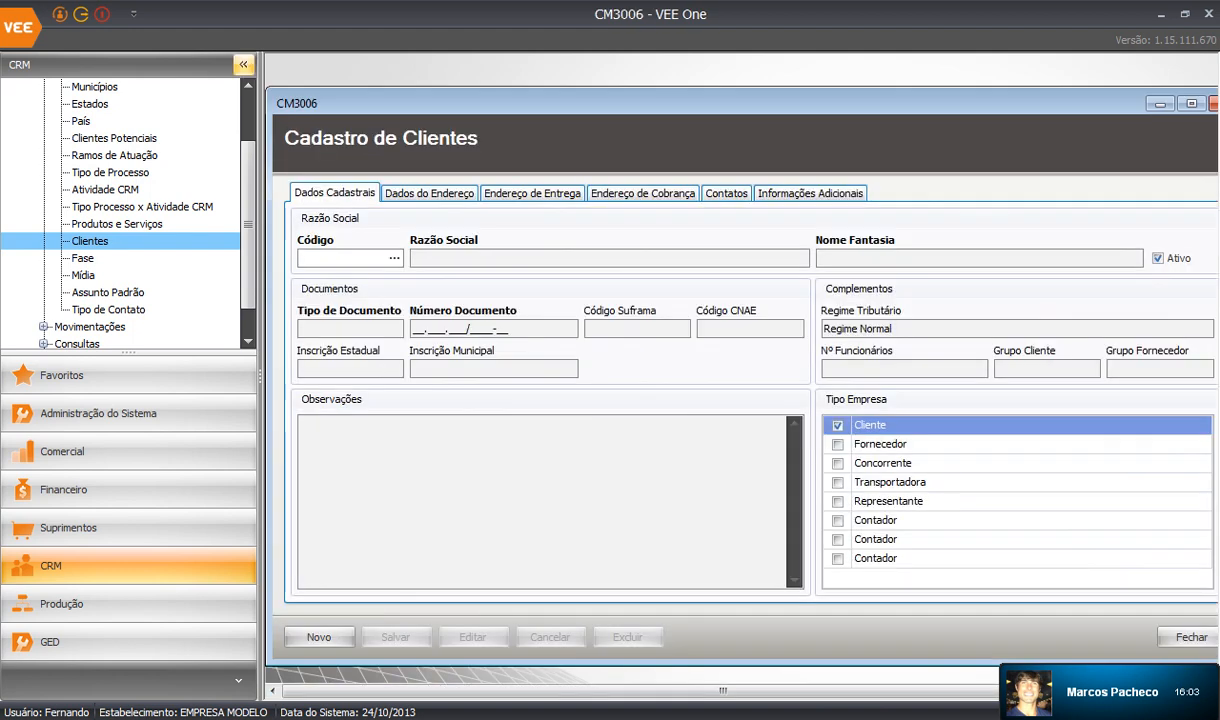
left_click_drag(260, 120, 159, 120)
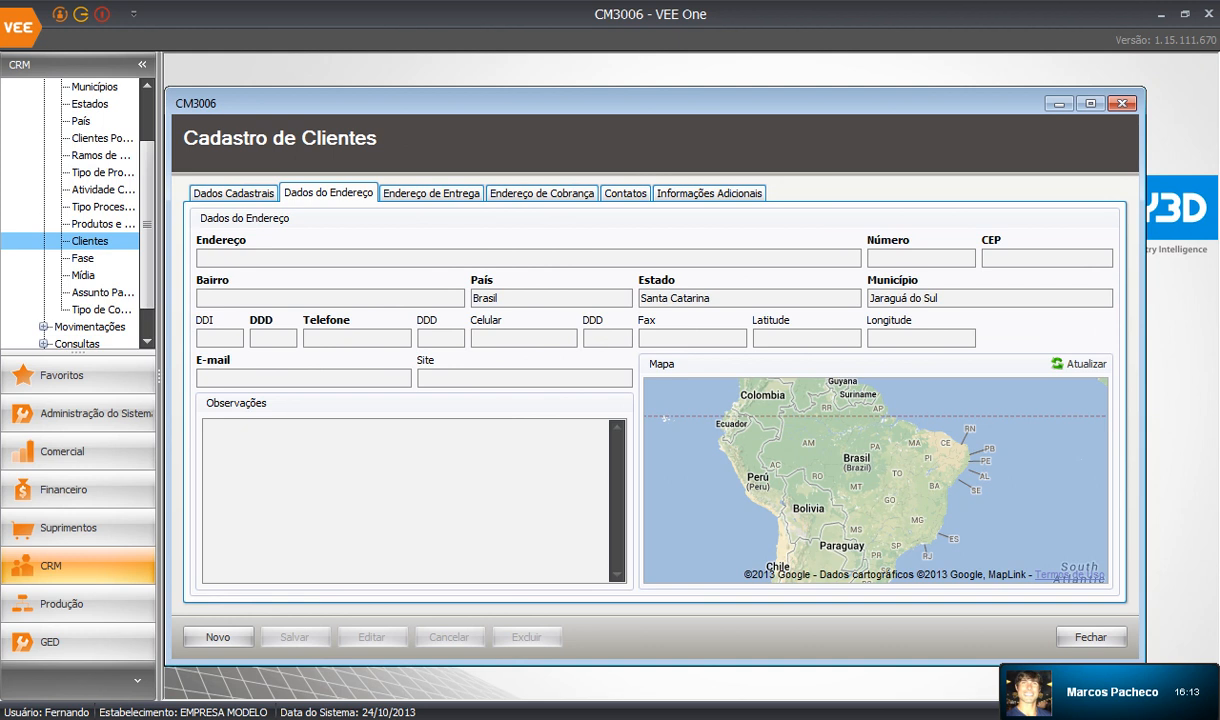
left_click(233, 193)
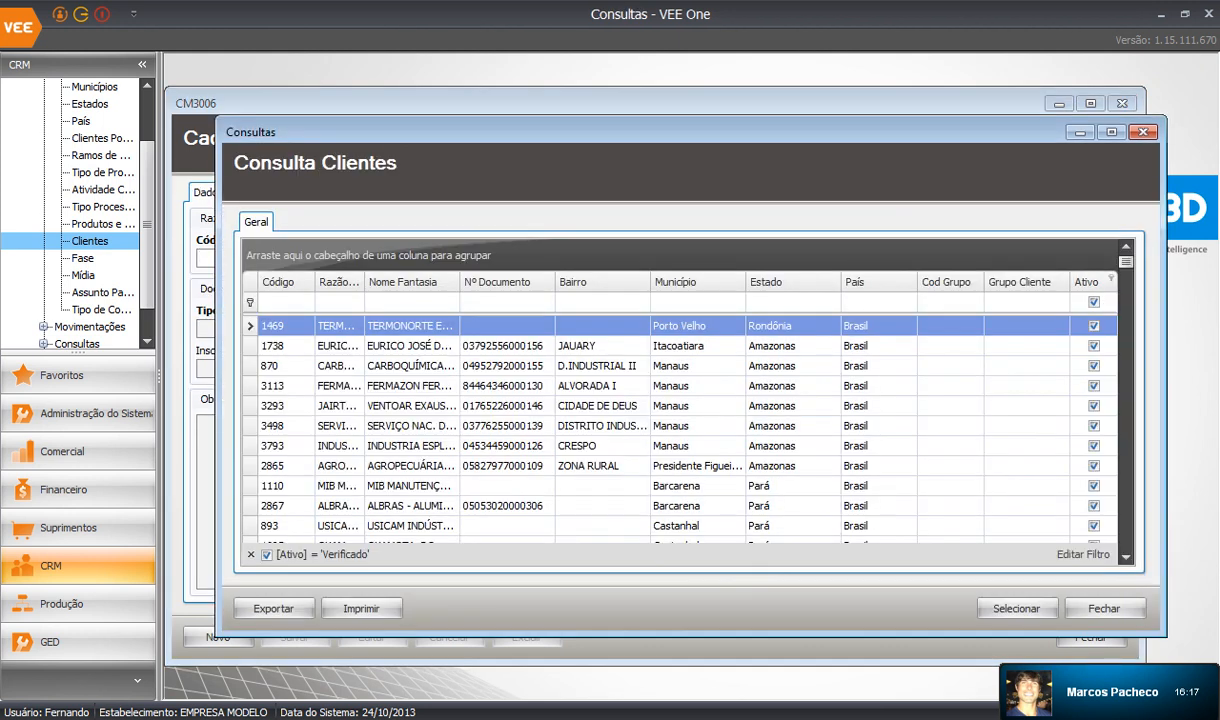
Filter clients by municipality 'cri' and load PREMATEC METALURGICA LTDA, code 264.
left_click(792, 302)
left_click(697, 302)
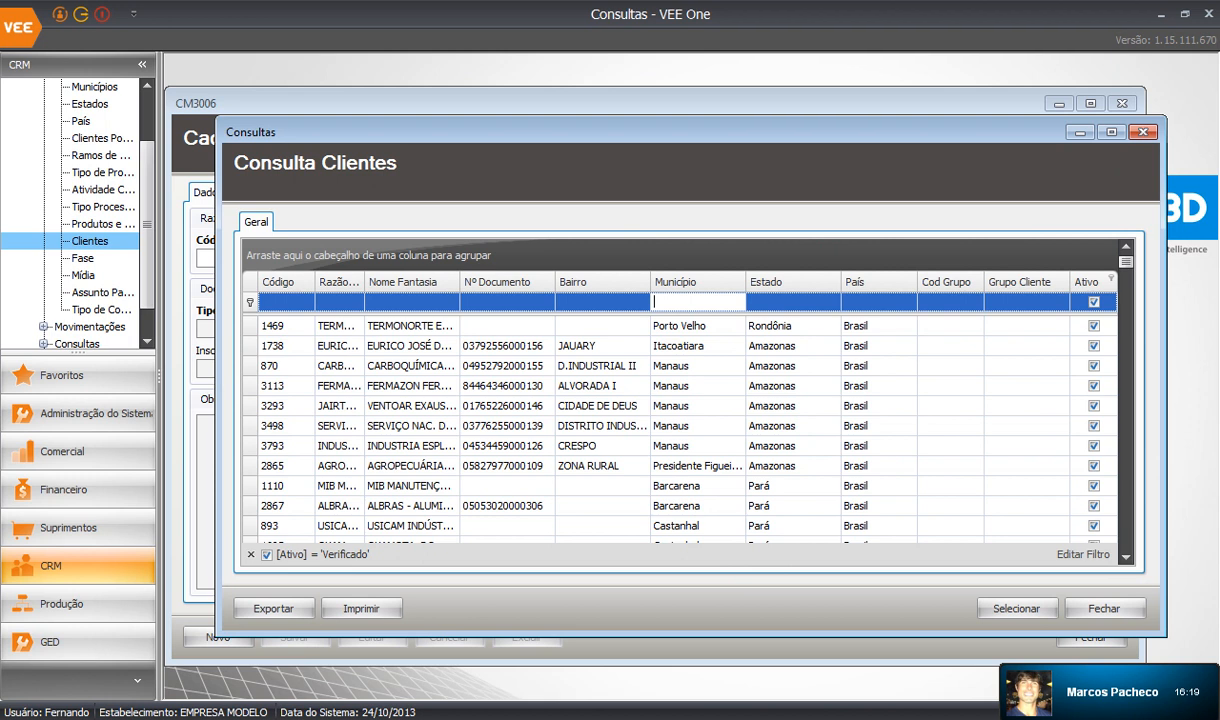
type("cri")
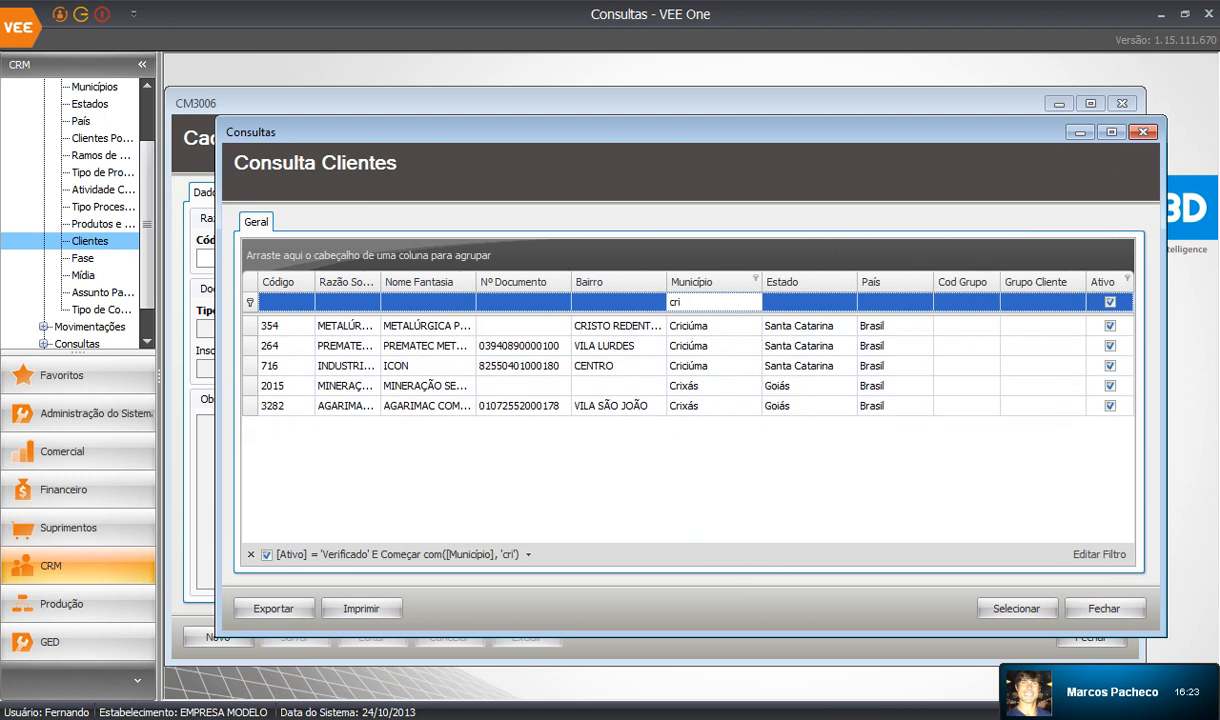
left_click(697, 345)
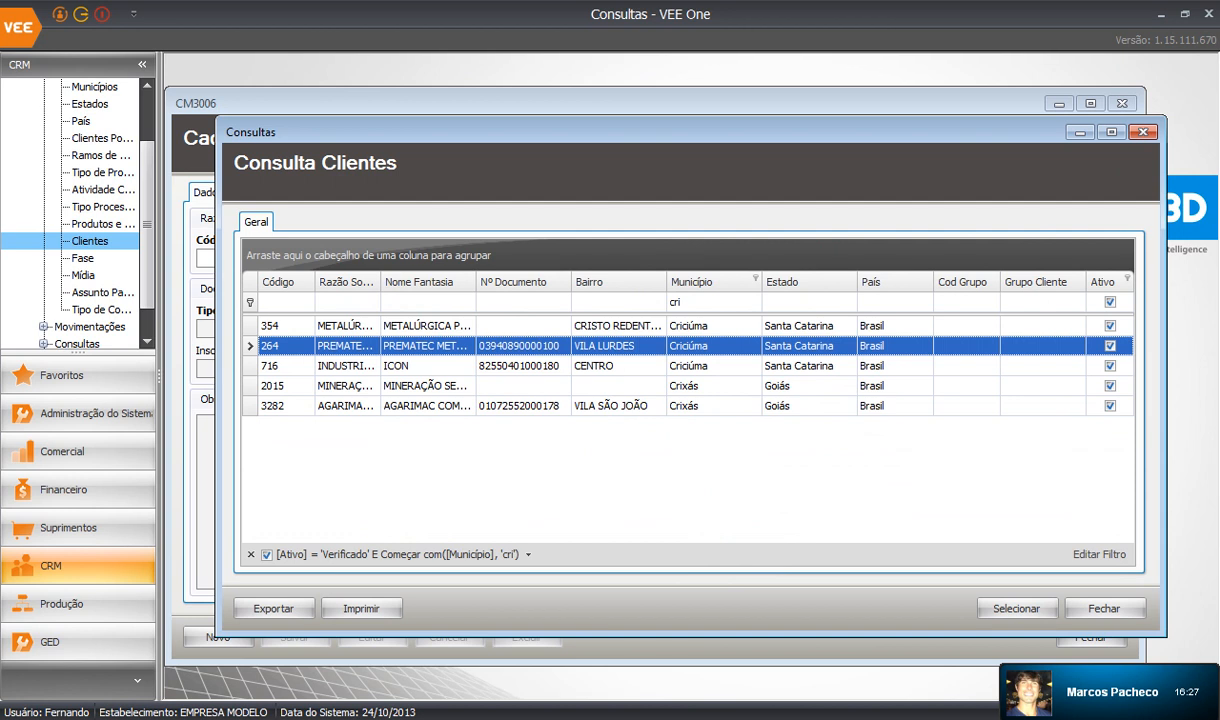
double_click(697, 346)
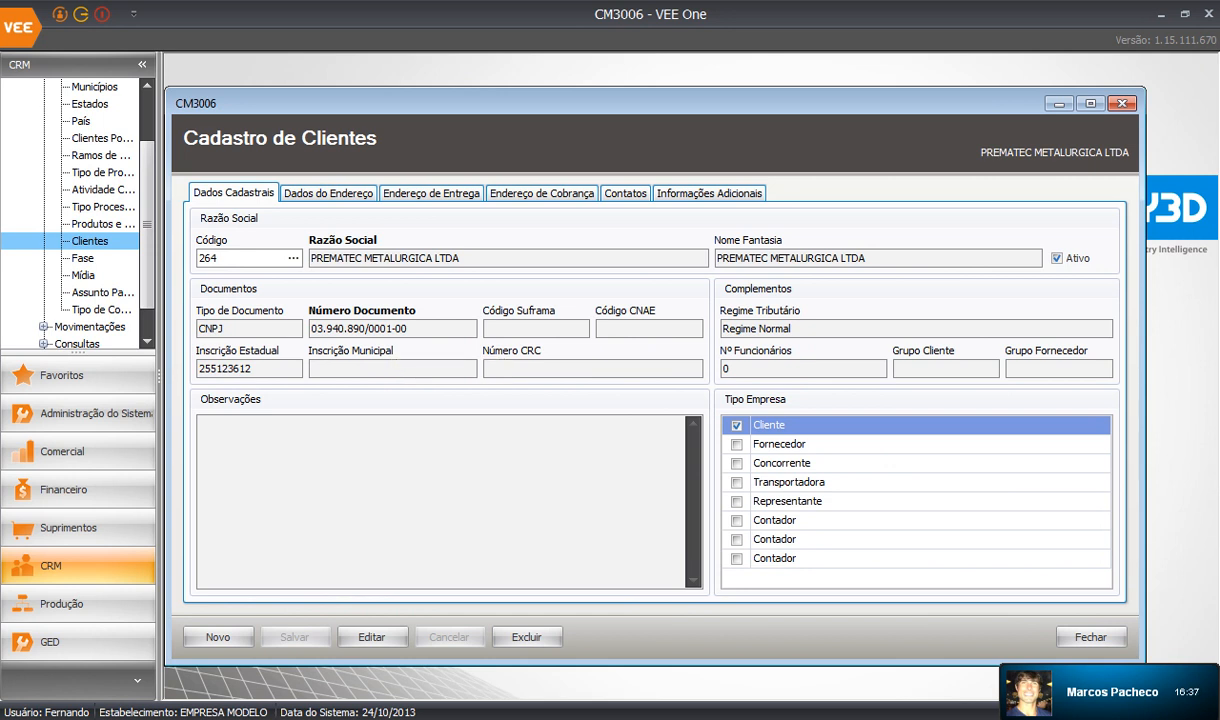
Check the client's address and Criciúma map in Dados do Endereço, then close the CM3006 form.
left_click(328, 193)
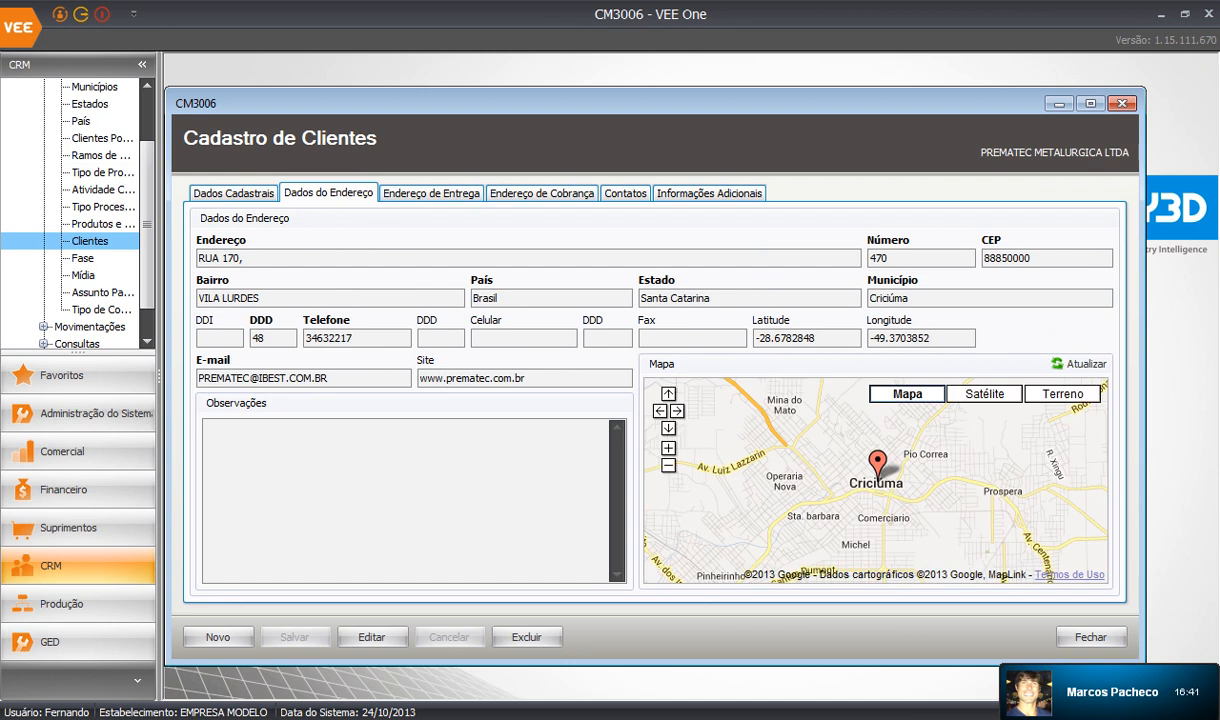
left_click(1091, 103)
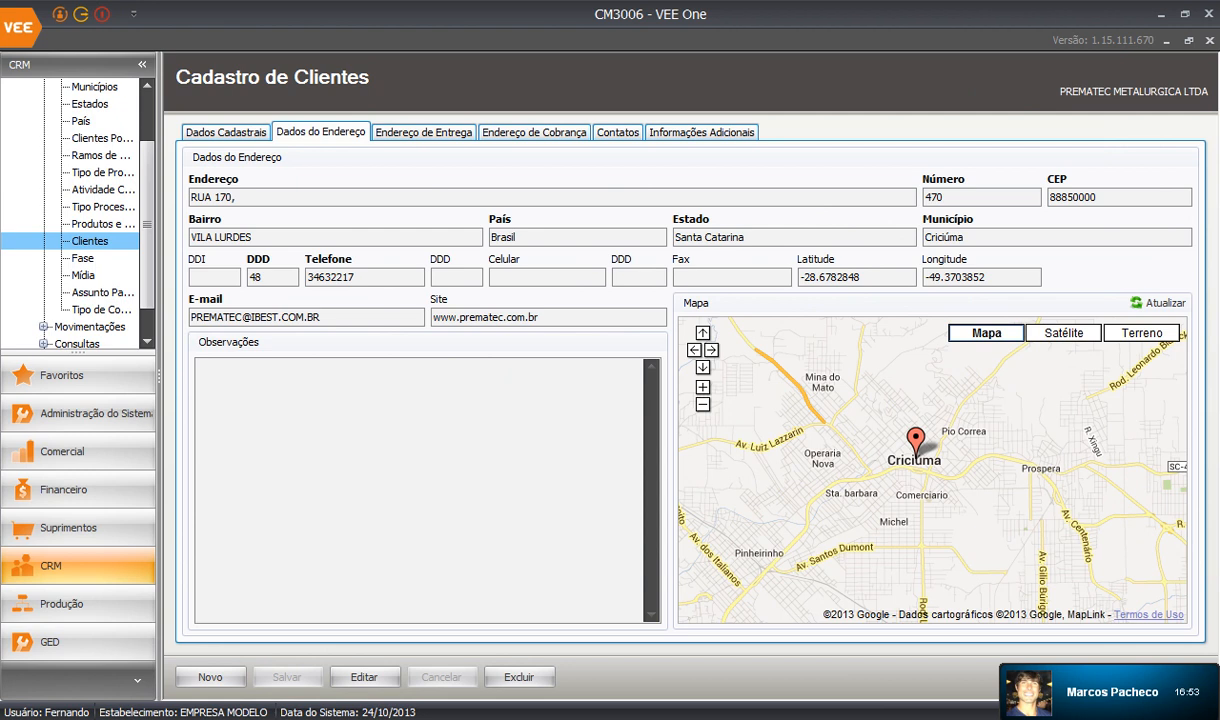
left_click(1208, 40)
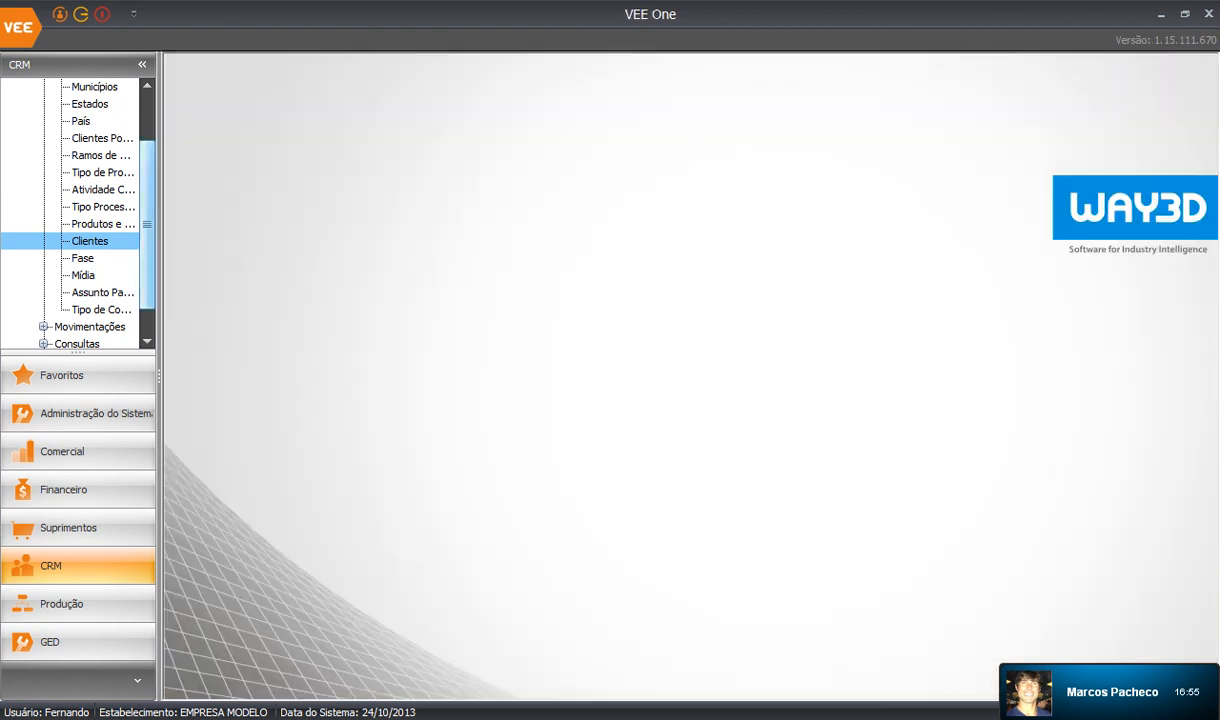
Widen the navigation panel, expand Cadastros and Movimentações, and open Movimentações > CRM (CM3000).
left_click_drag(160, 240, 273, 240)
scroll(130, 220, "up", 2)
left_click(43, 121)
left_click(43, 138)
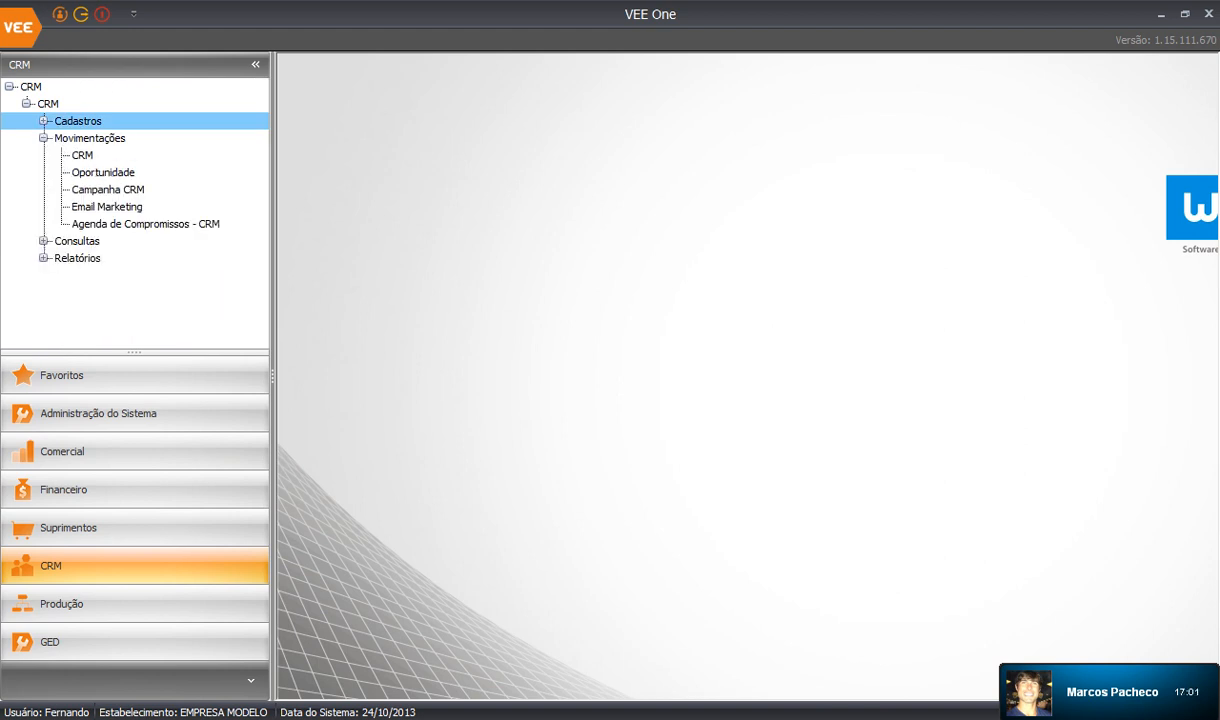
left_click(43, 121)
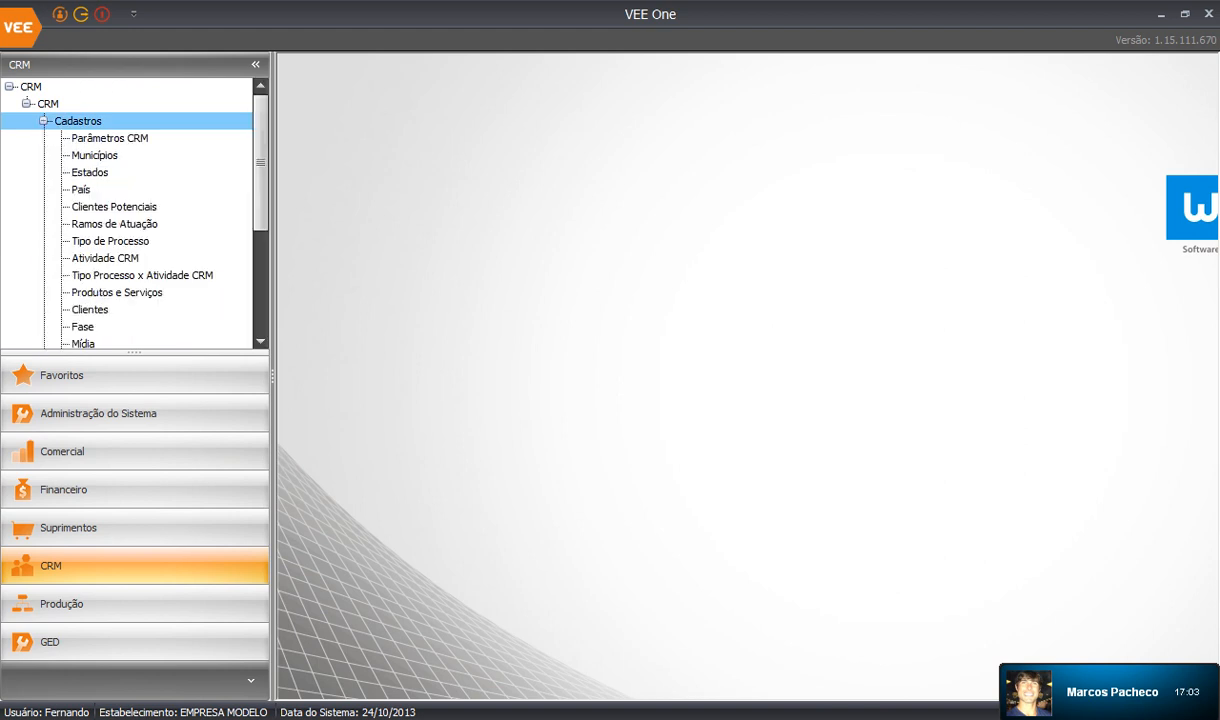
scroll(130, 215, "down", 2)
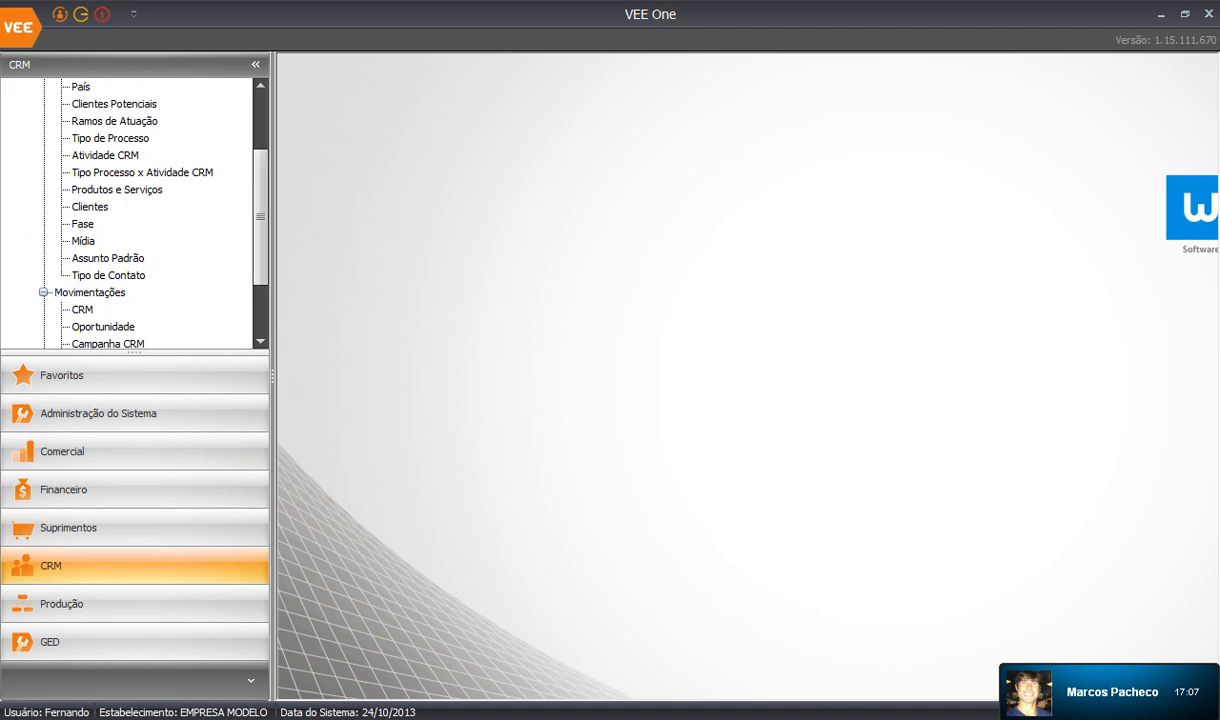
scroll(130, 215, "up", 1)
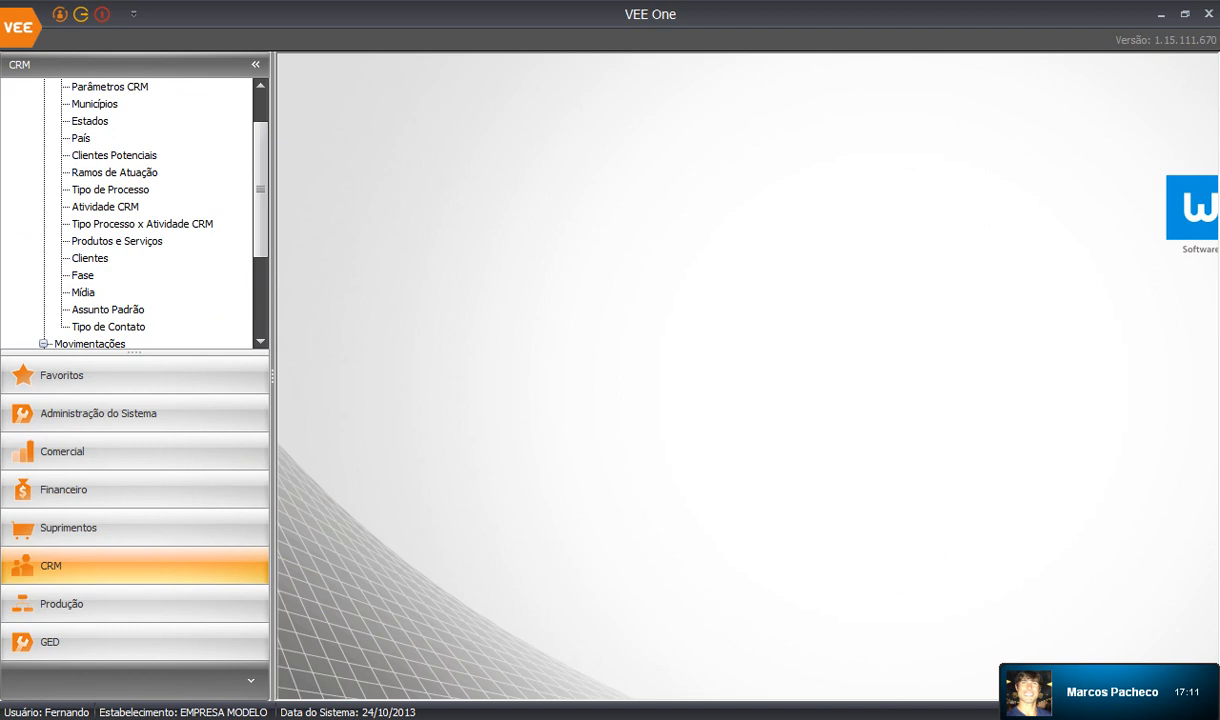
scroll(130, 215, "down", 2)
left_click(82, 258)
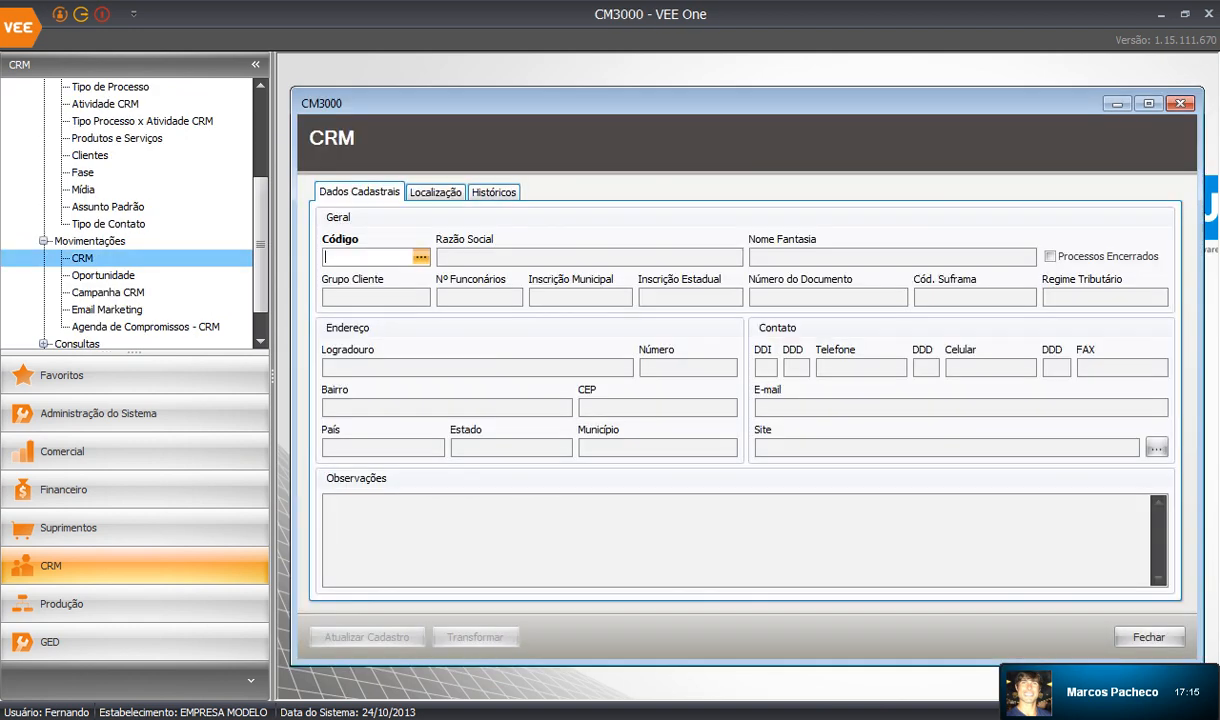
Filter the company lookup by Razão Social 'prem', load code 264 PREMATEC METALURGICA LTDA, and maximize the form.
left_click(421, 257)
left_click(519, 302)
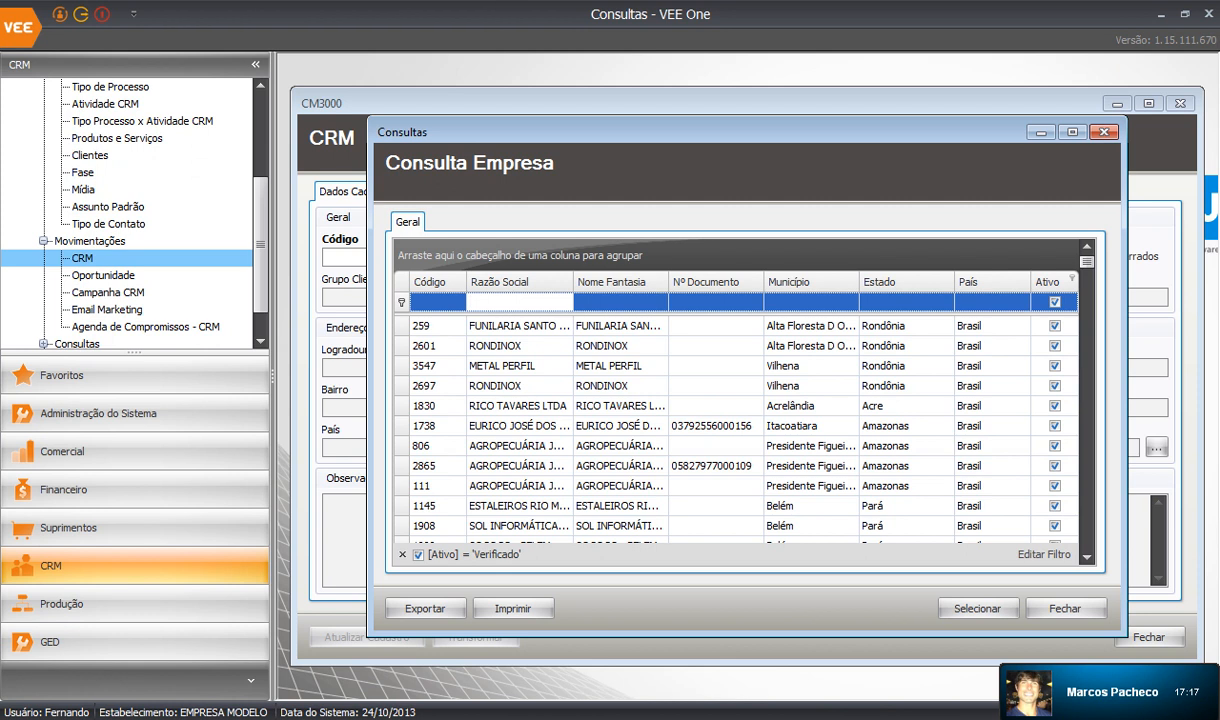
type("prem")
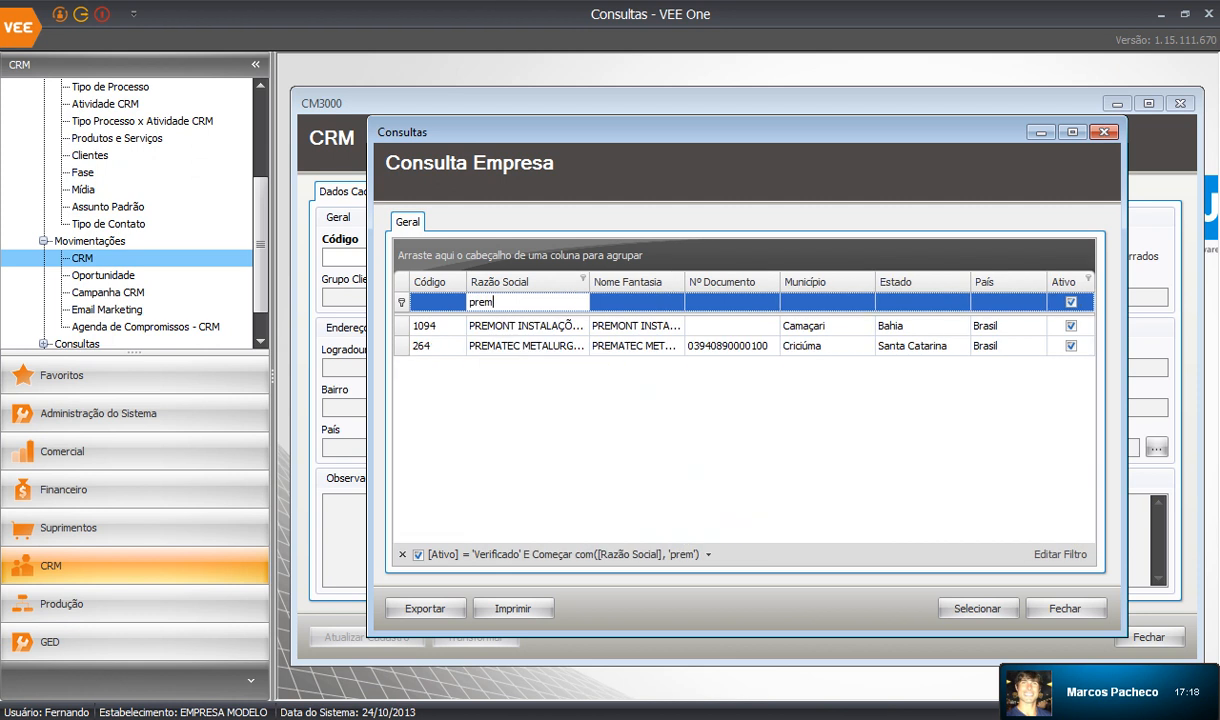
left_click(527, 346)
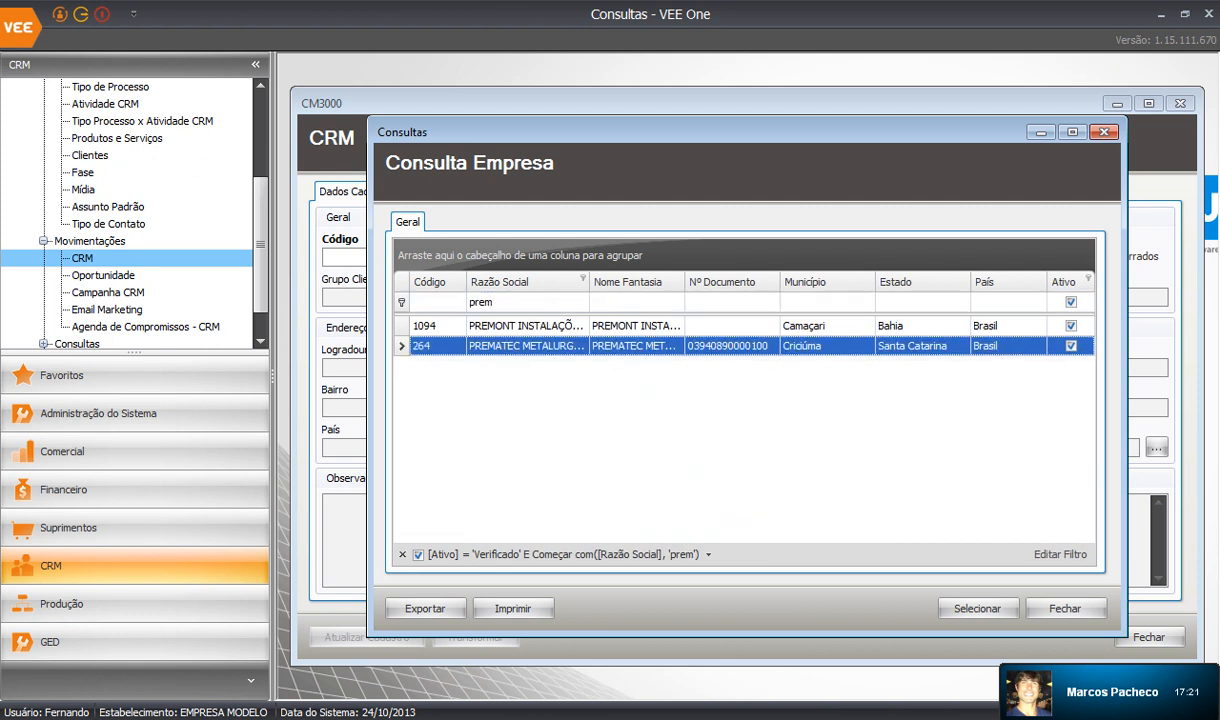
left_click(977, 608)
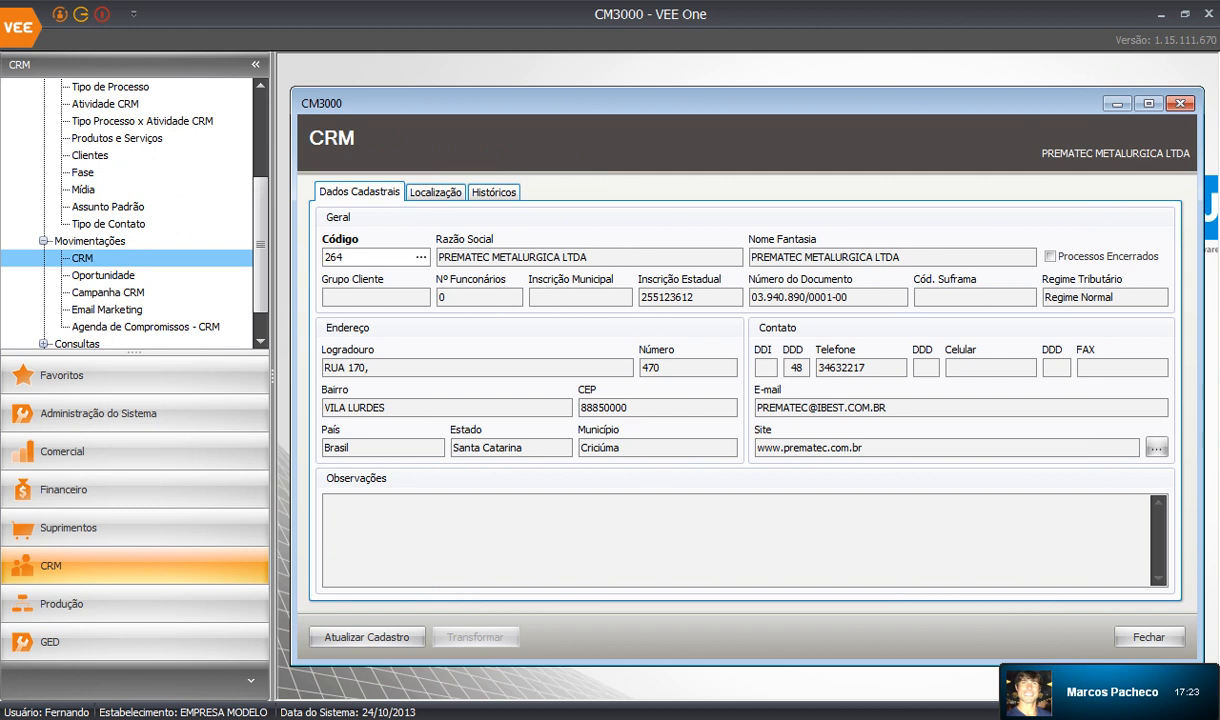
left_click(256, 65)
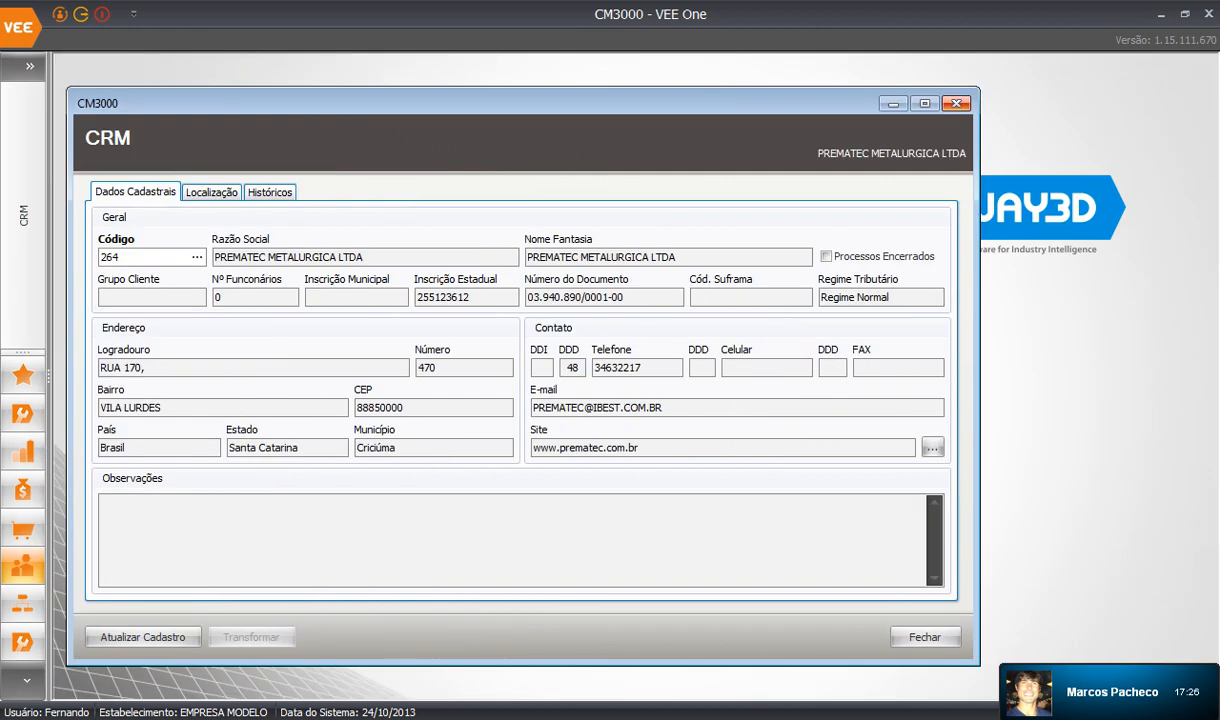
left_click(925, 103)
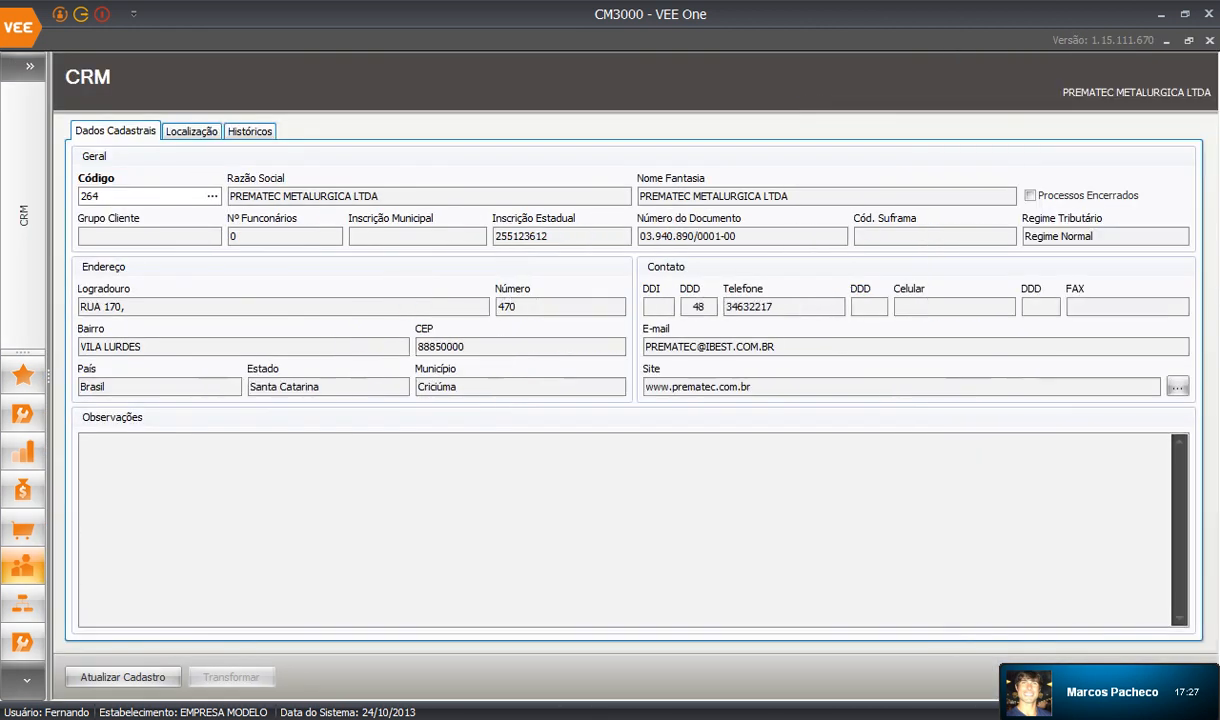
On the Localização map, change Mais Próximos from 10 to 20 and search again.
left_click(191, 131)
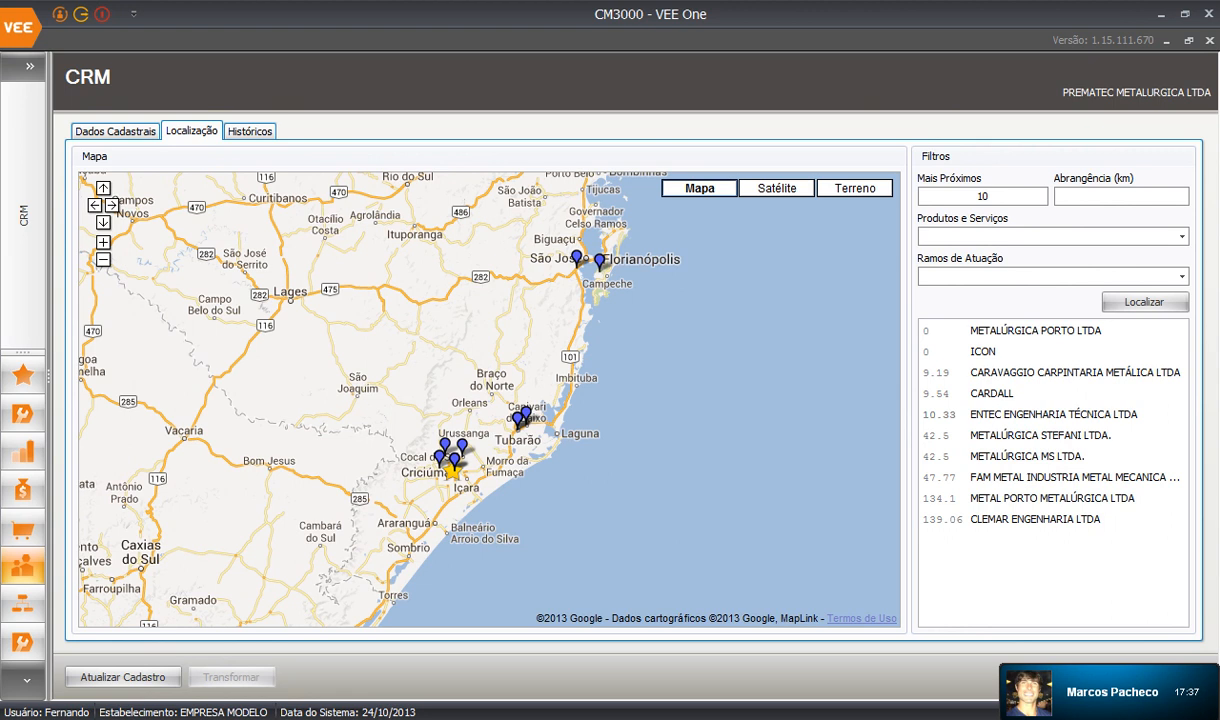
left_click_drag(400, 380, 485, 390)
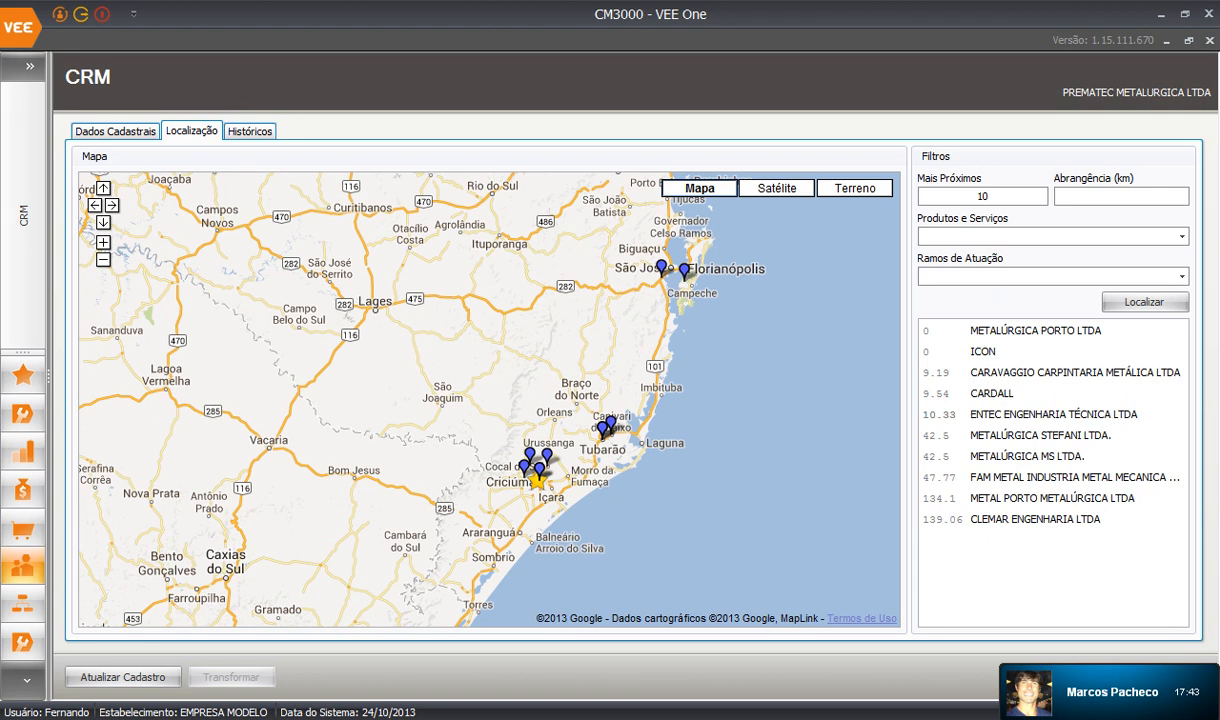
double_click(983, 196)
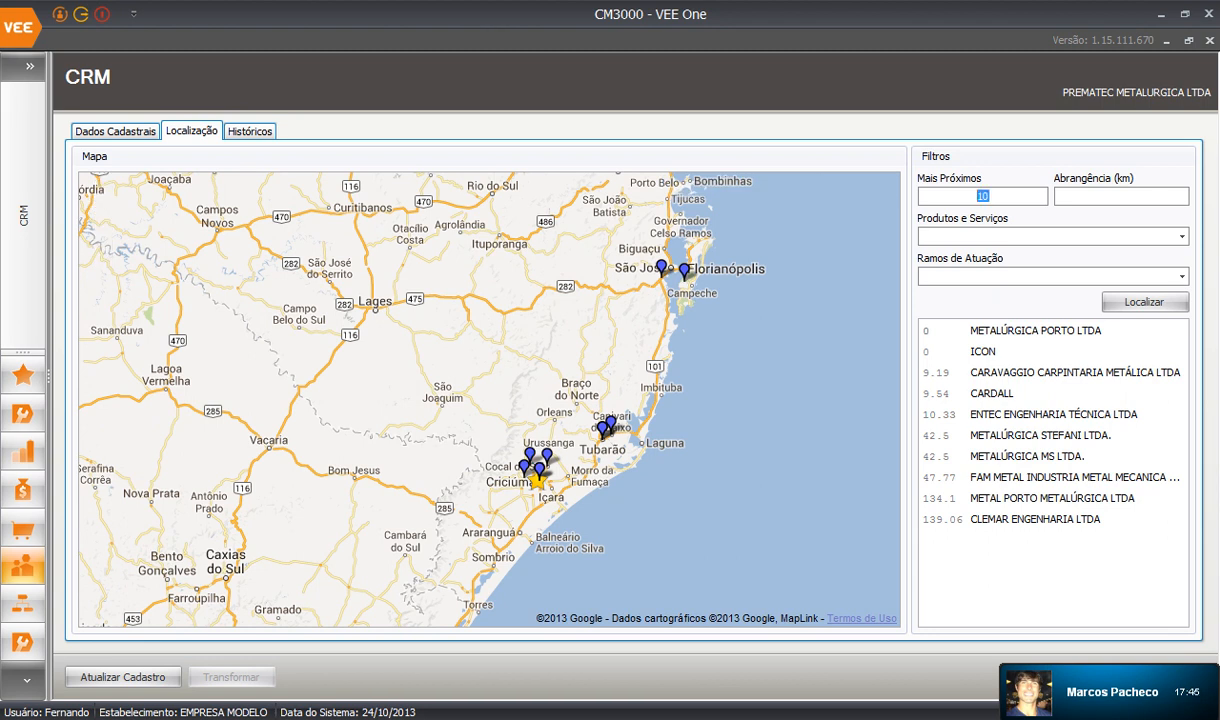
type("20")
left_click(1145, 301)
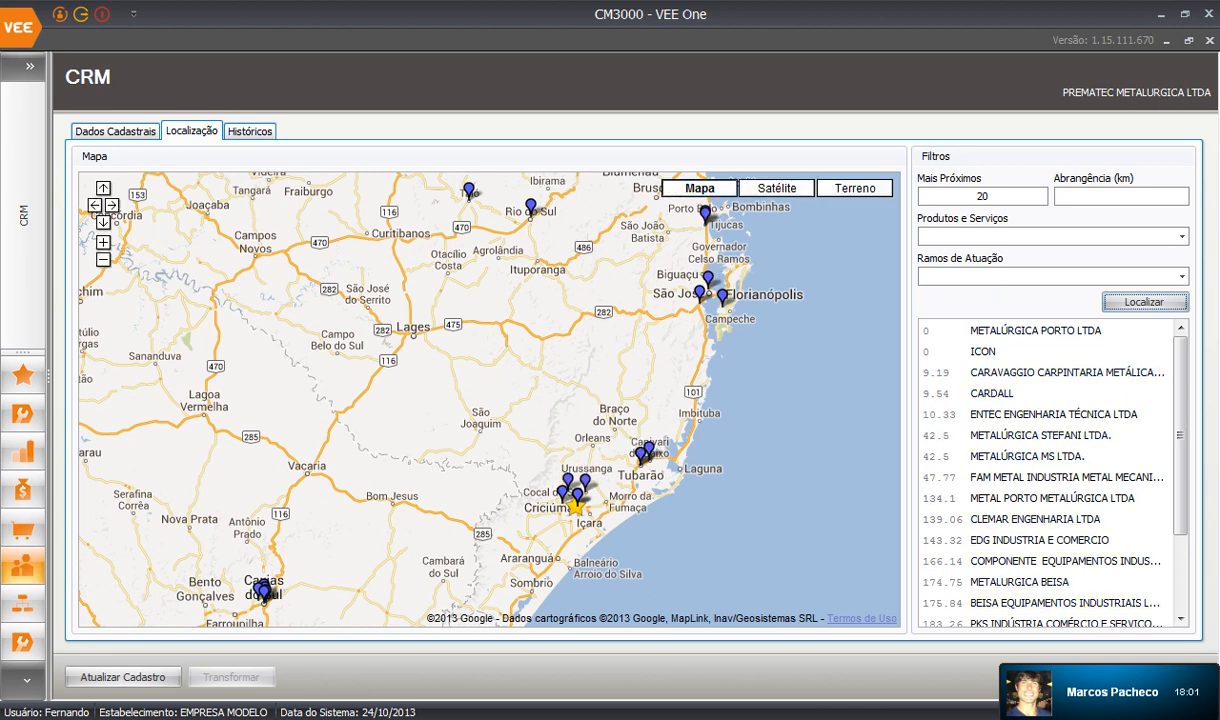
Add ESTRUTURAS METÁLICAS to the Produtos e Serviços filter and confirm it.
left_click(1125, 236)
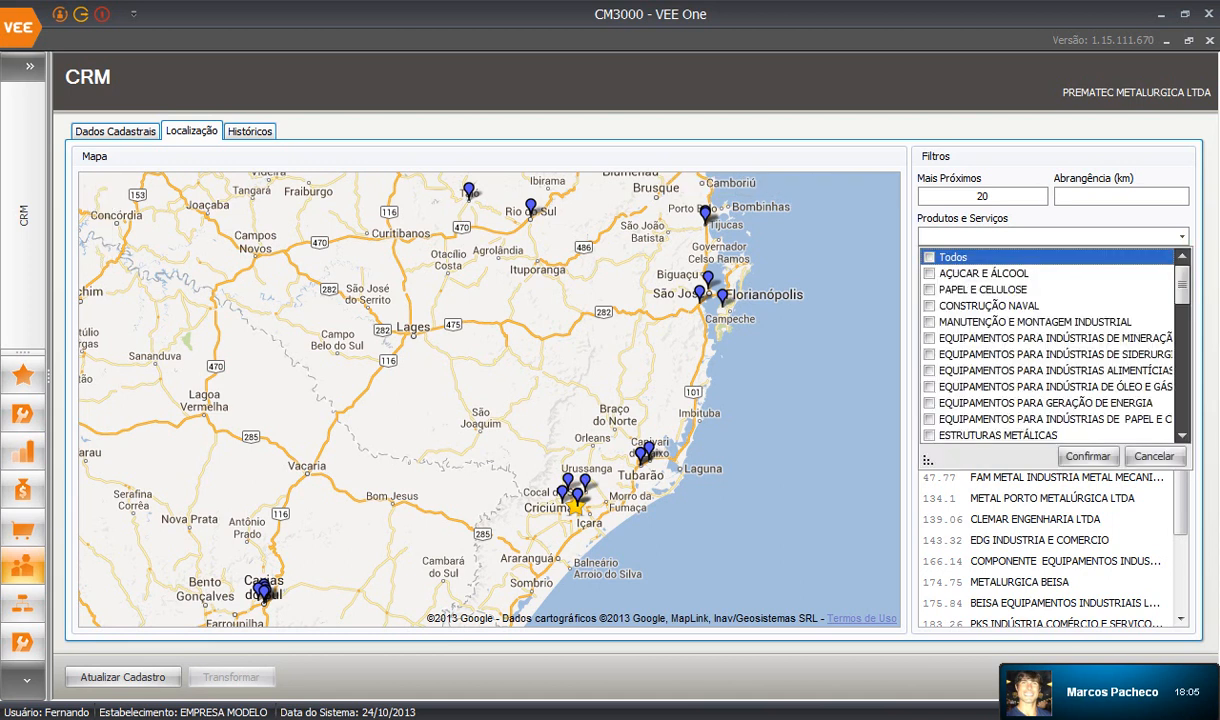
left_click_drag(927, 459, 902, 542)
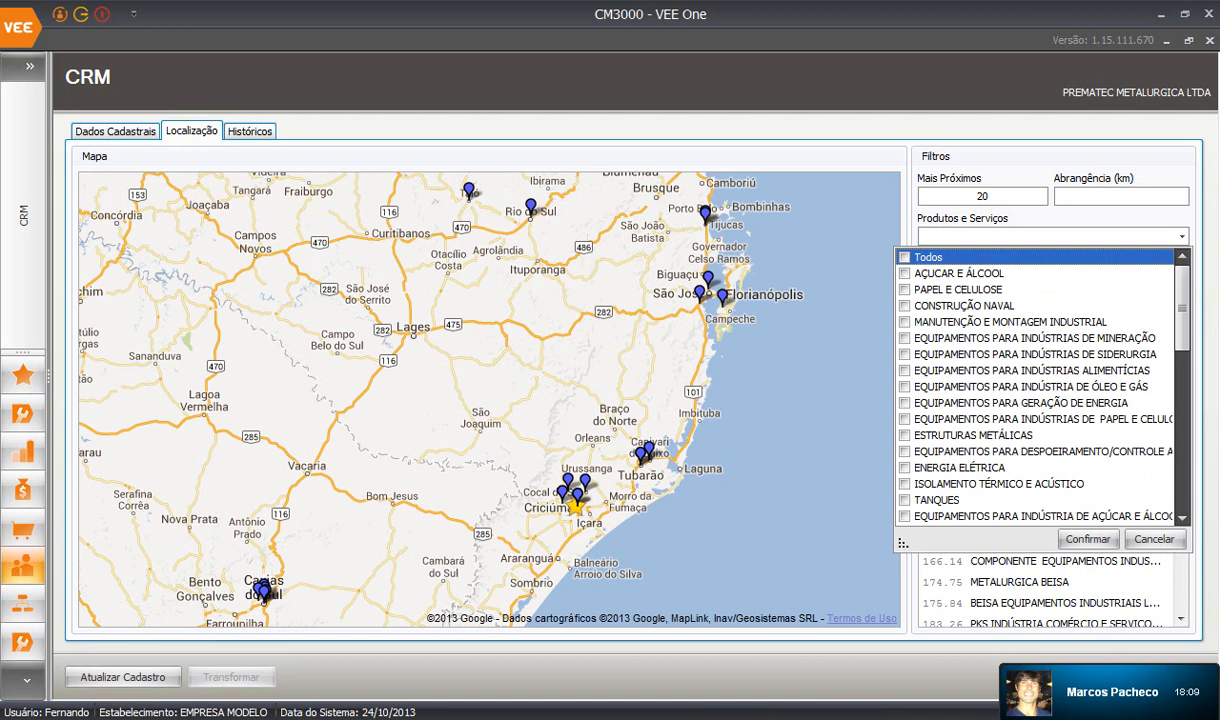
left_click(905, 435)
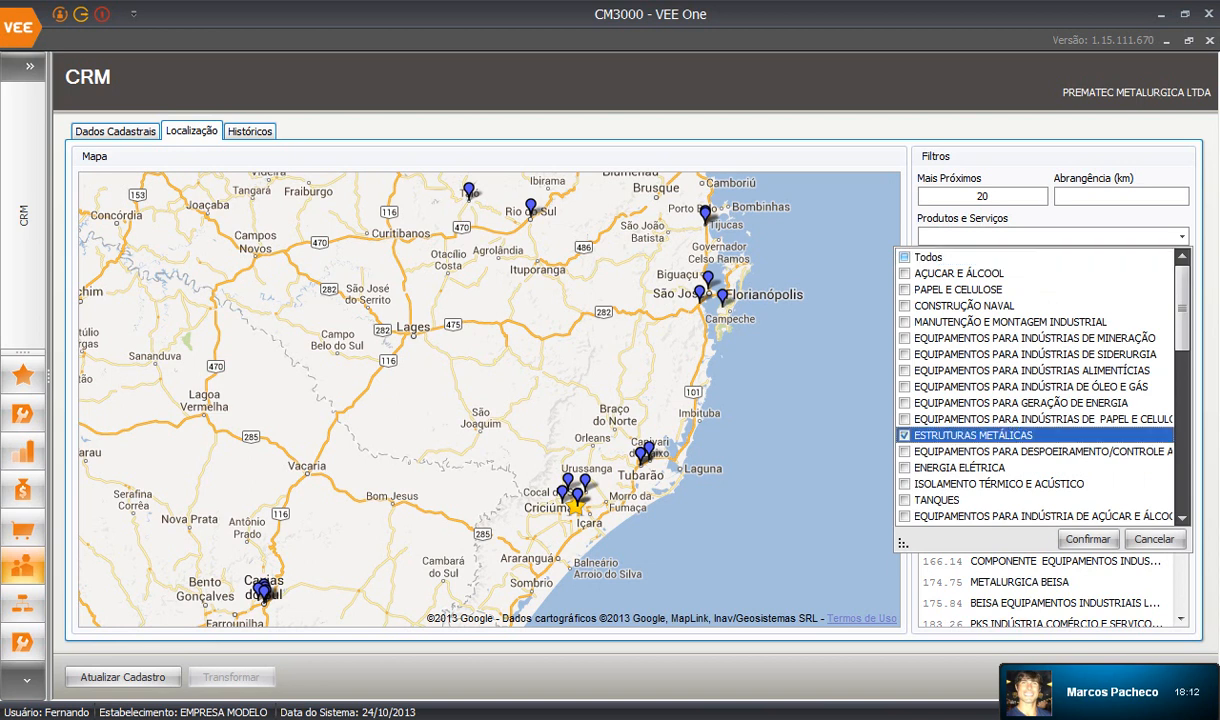
left_click(1087, 539)
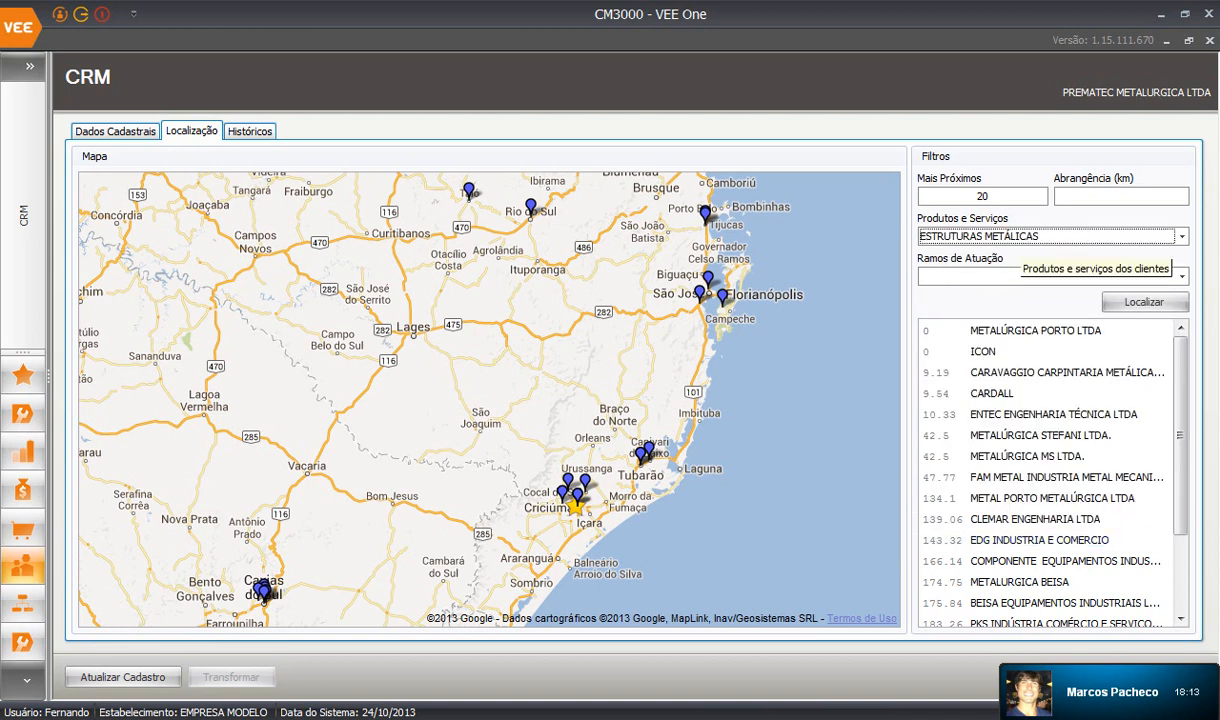
Select Todos in the Ramos de Atuação filter and confirm it.
left_click(1181, 237)
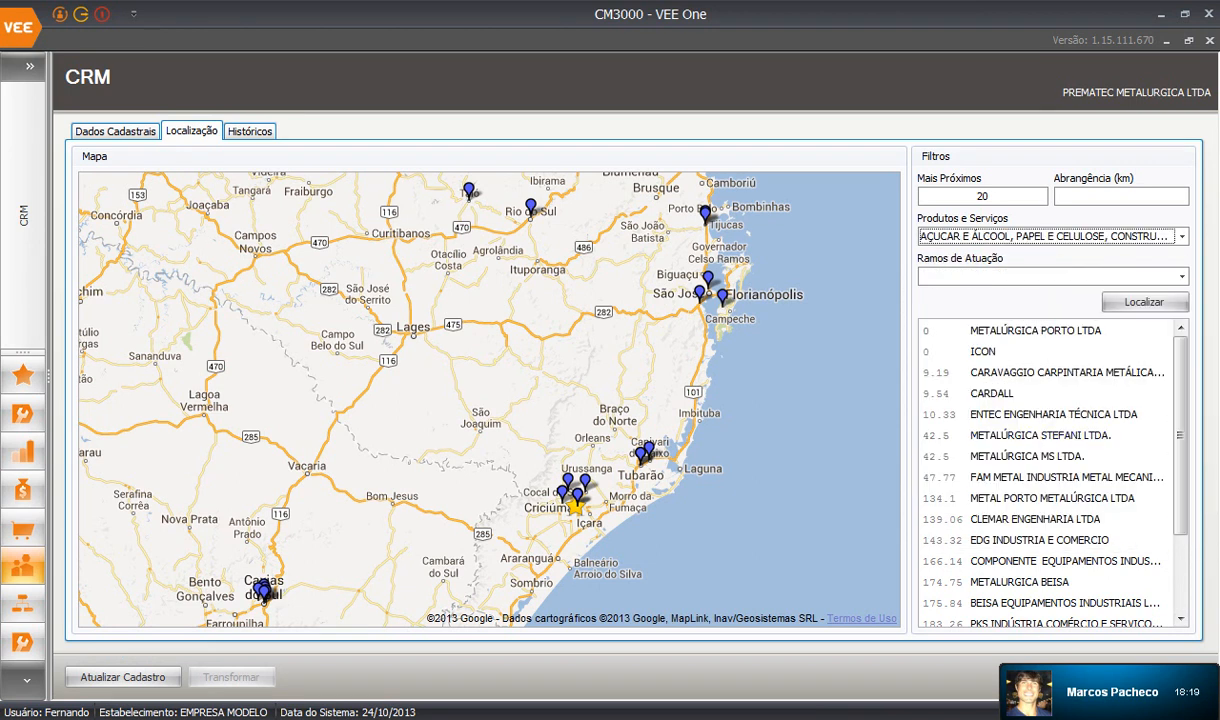
left_click(1182, 277)
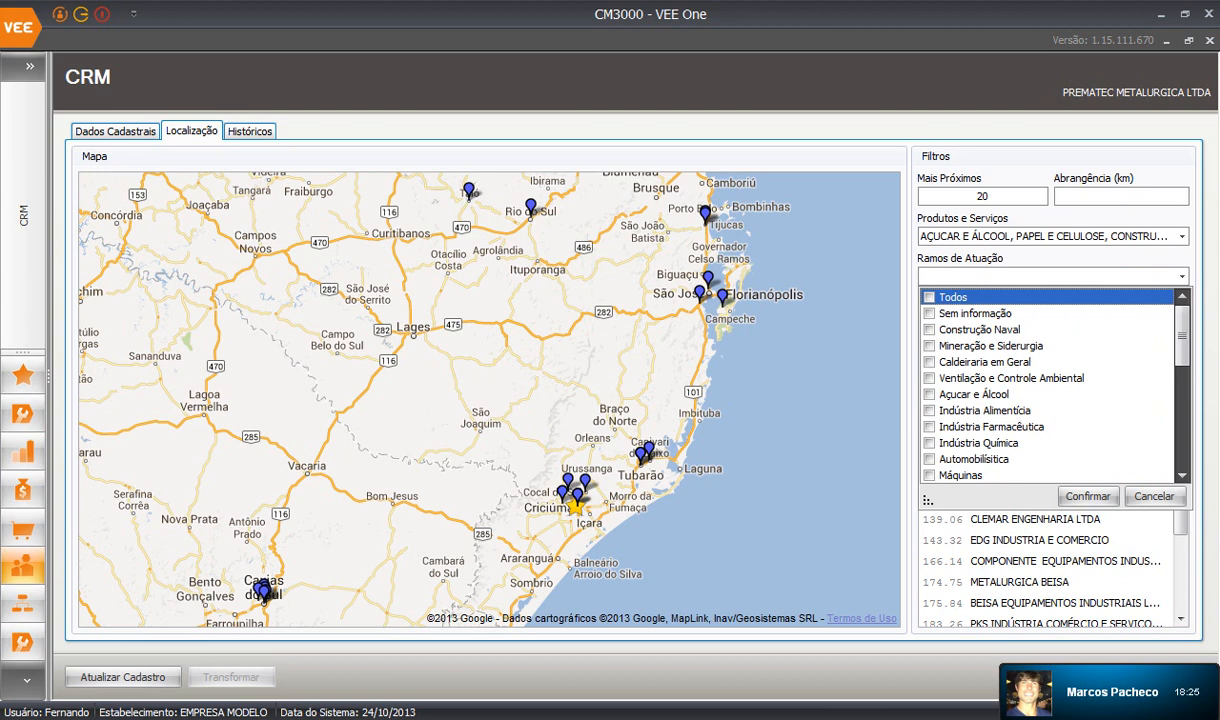
key("space")
left_click(1088, 497)
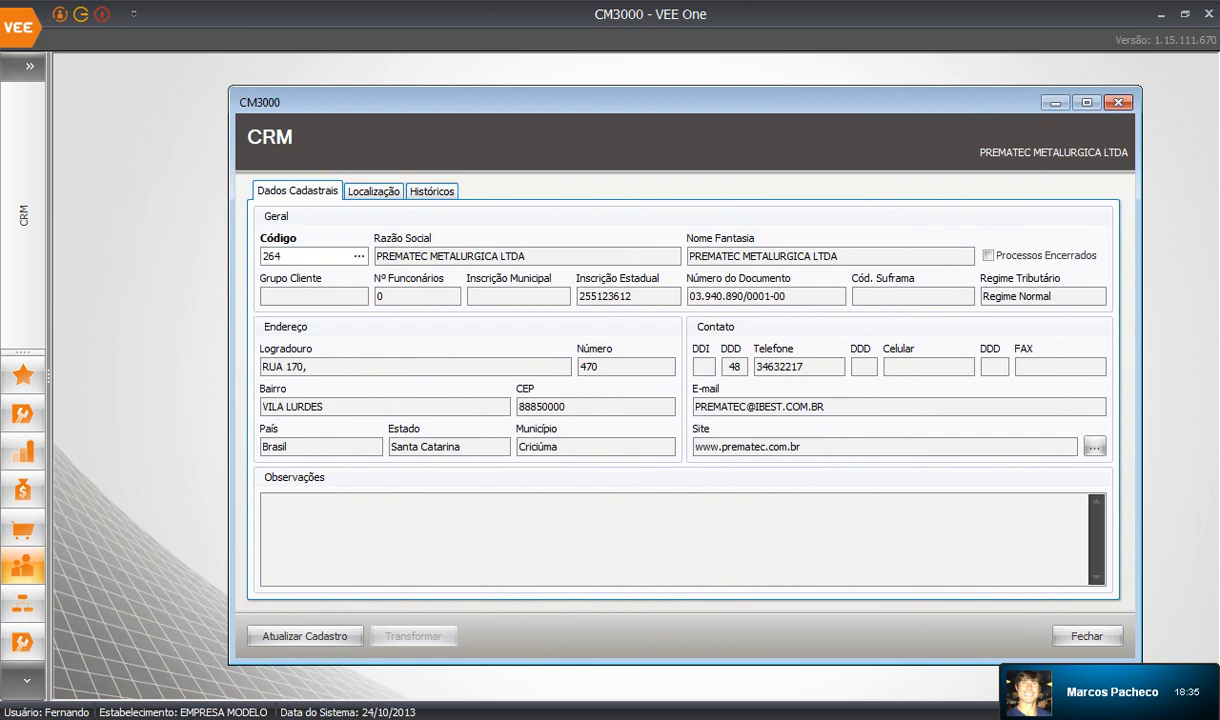
Filter the company lookup by Município 'são paulo' and load code 302, ICC CARDOSO.
left_click(359, 256)
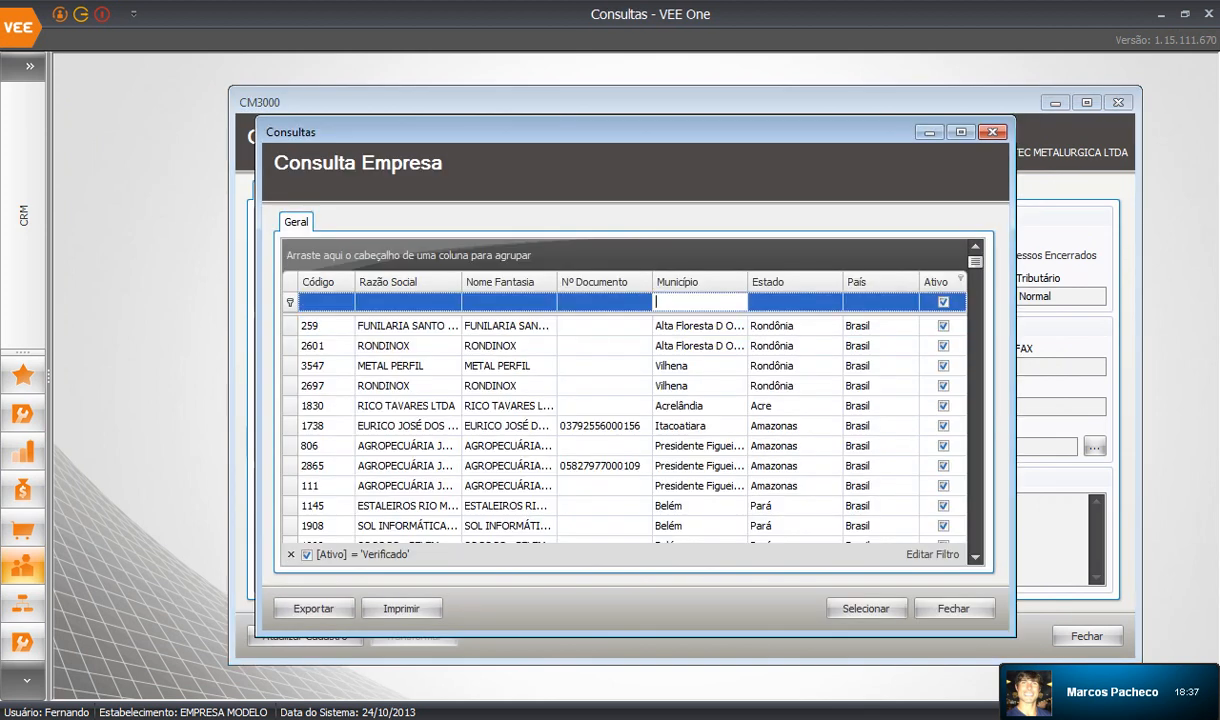
type("s")
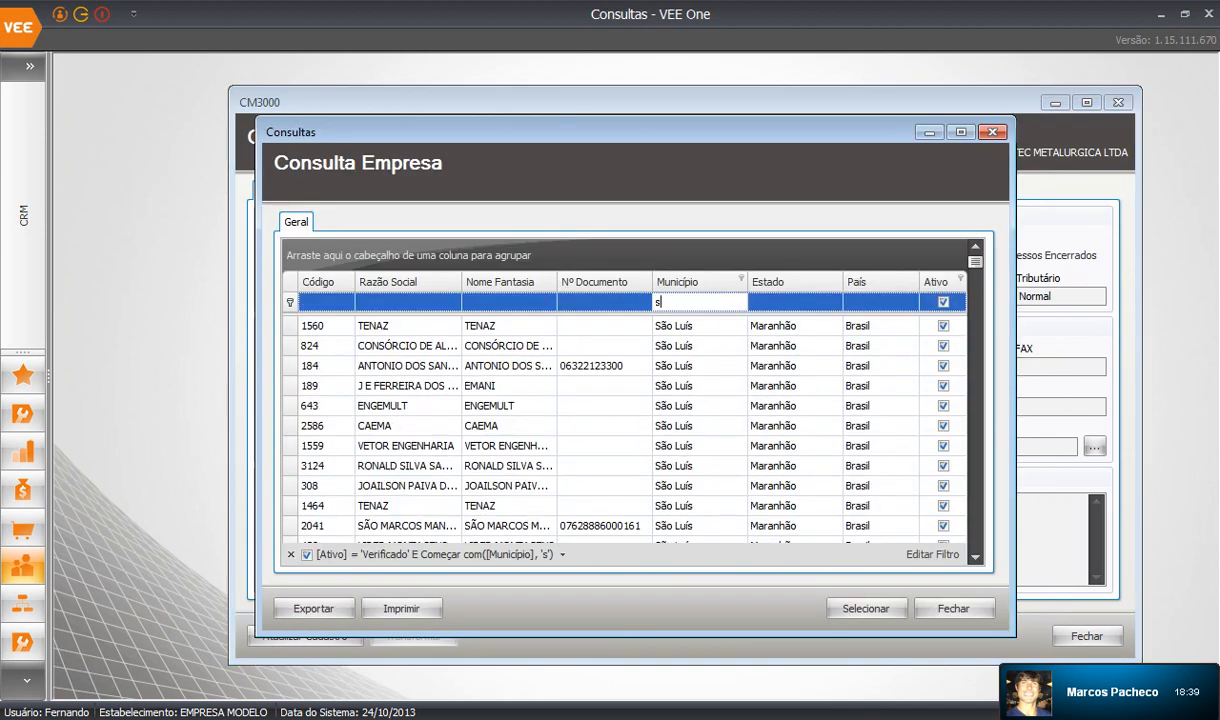
type("ão paulo")
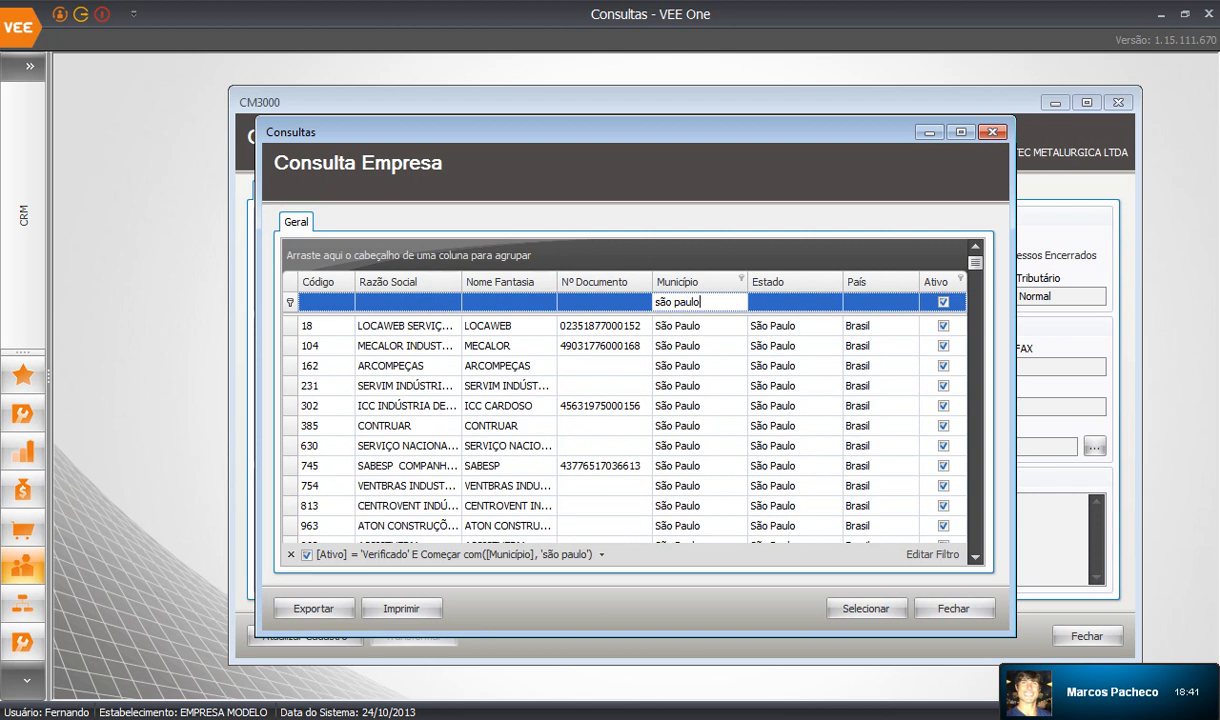
left_click(400, 345)
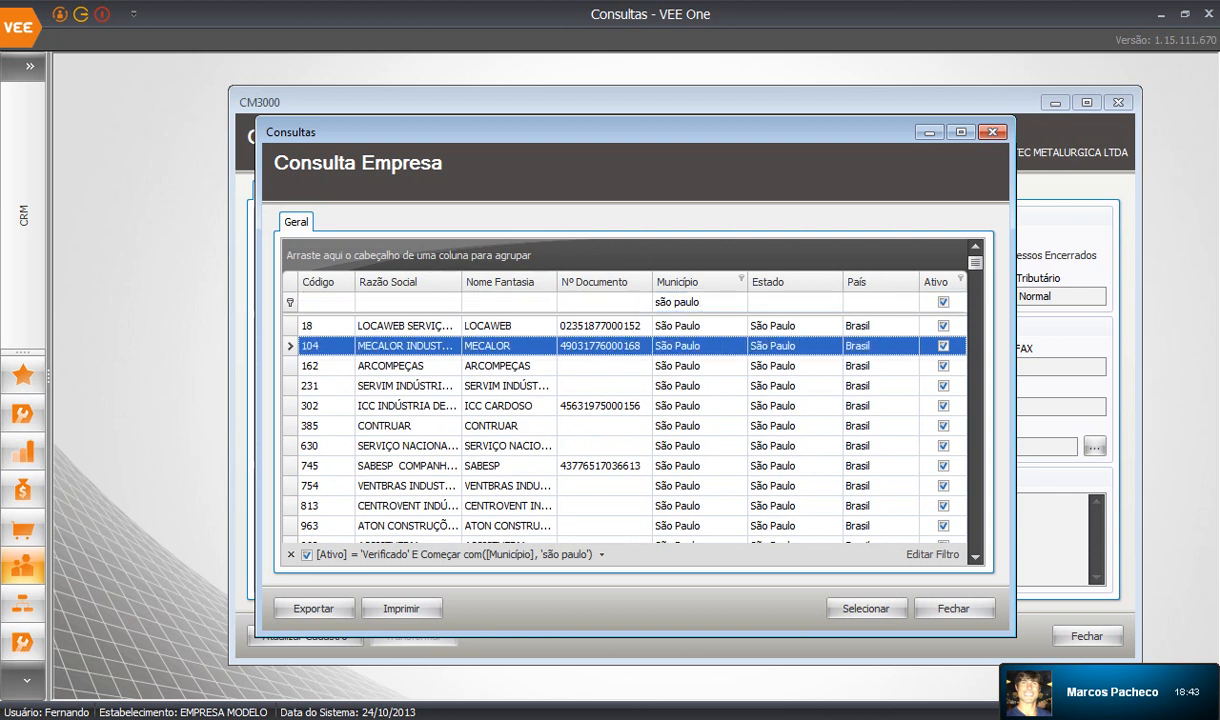
left_click(500, 405)
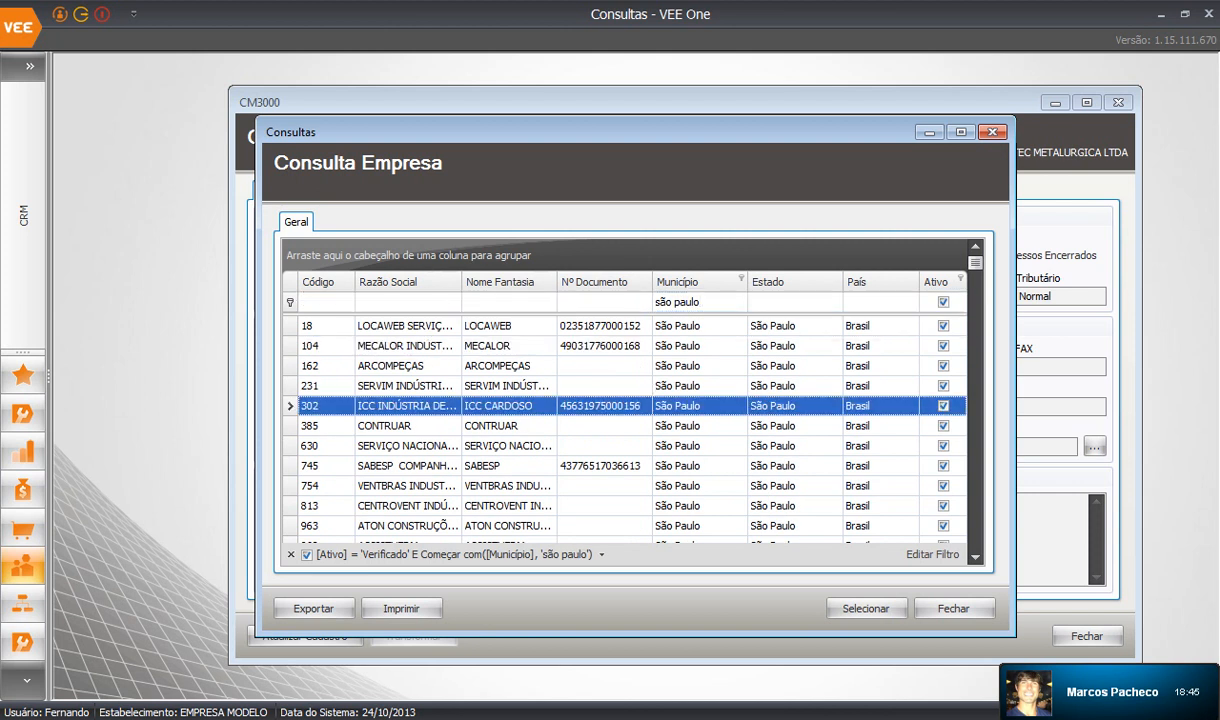
left_click(866, 608)
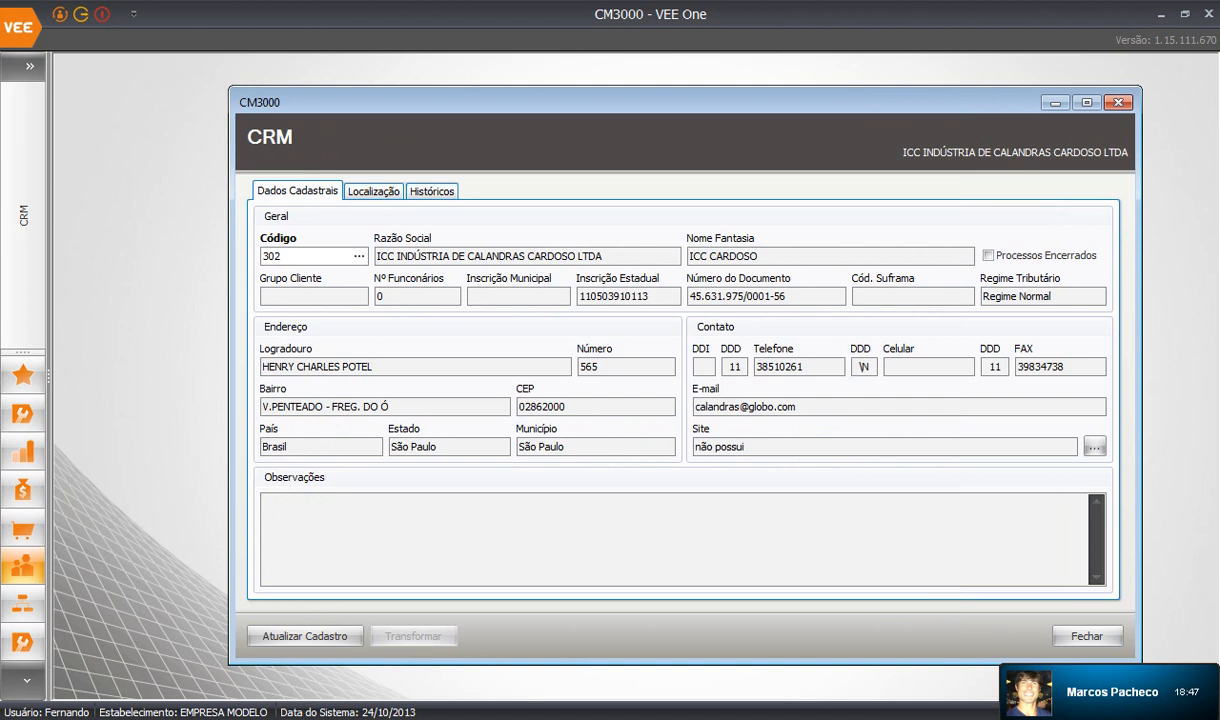
On Localização, clear the Produtos e Serviços and Ramos de Atuação filters and search the 20 nearest companies.
left_click(376, 191)
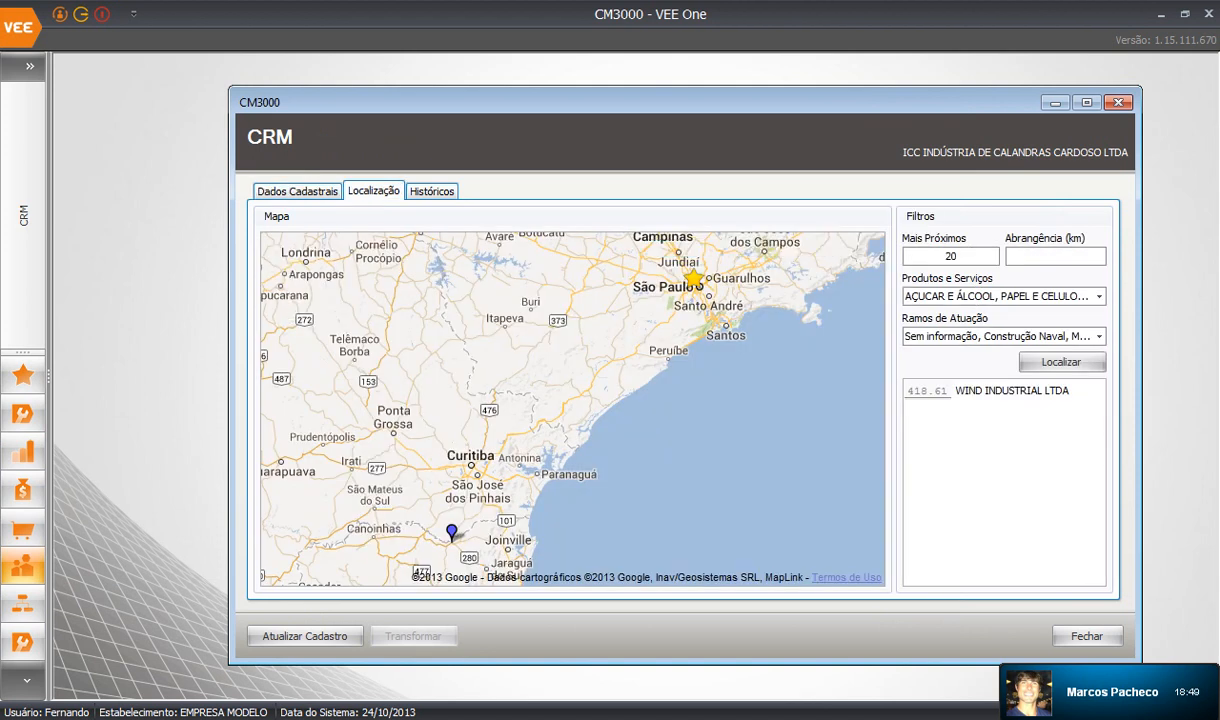
left_click(1061, 362)
left_click(1099, 297)
left_click(914, 317)
left_click(1098, 599)
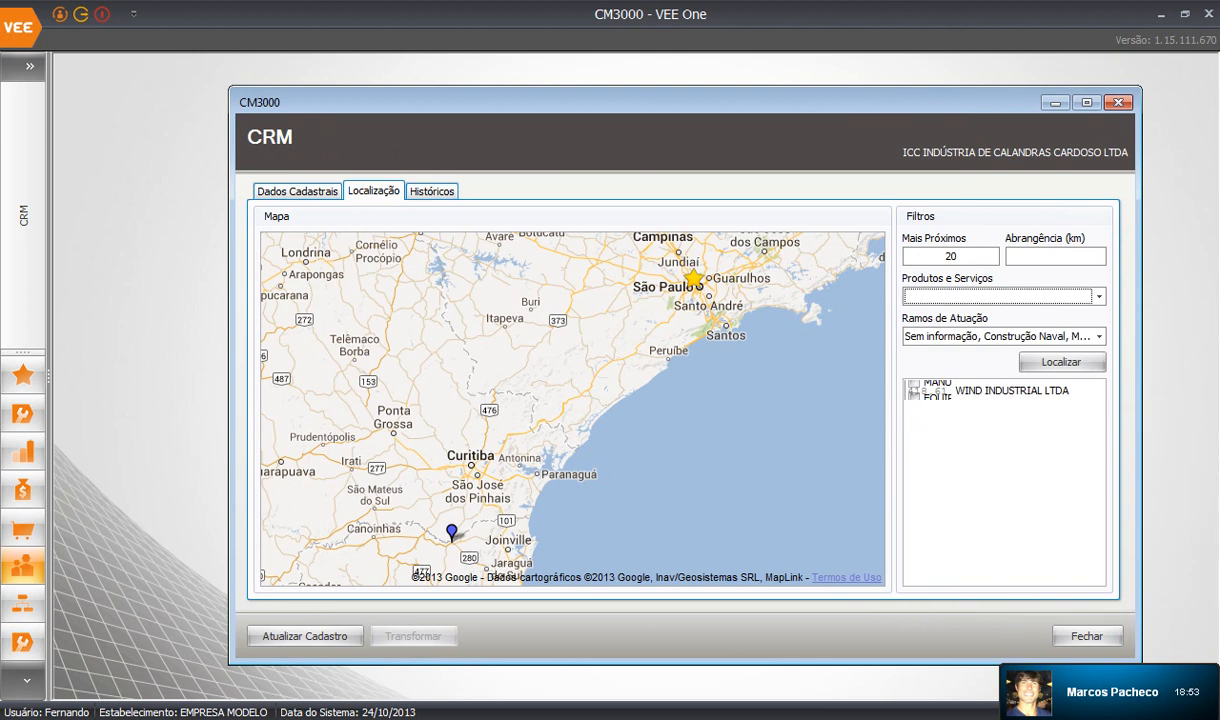
left_click(1099, 336)
left_click(914, 353)
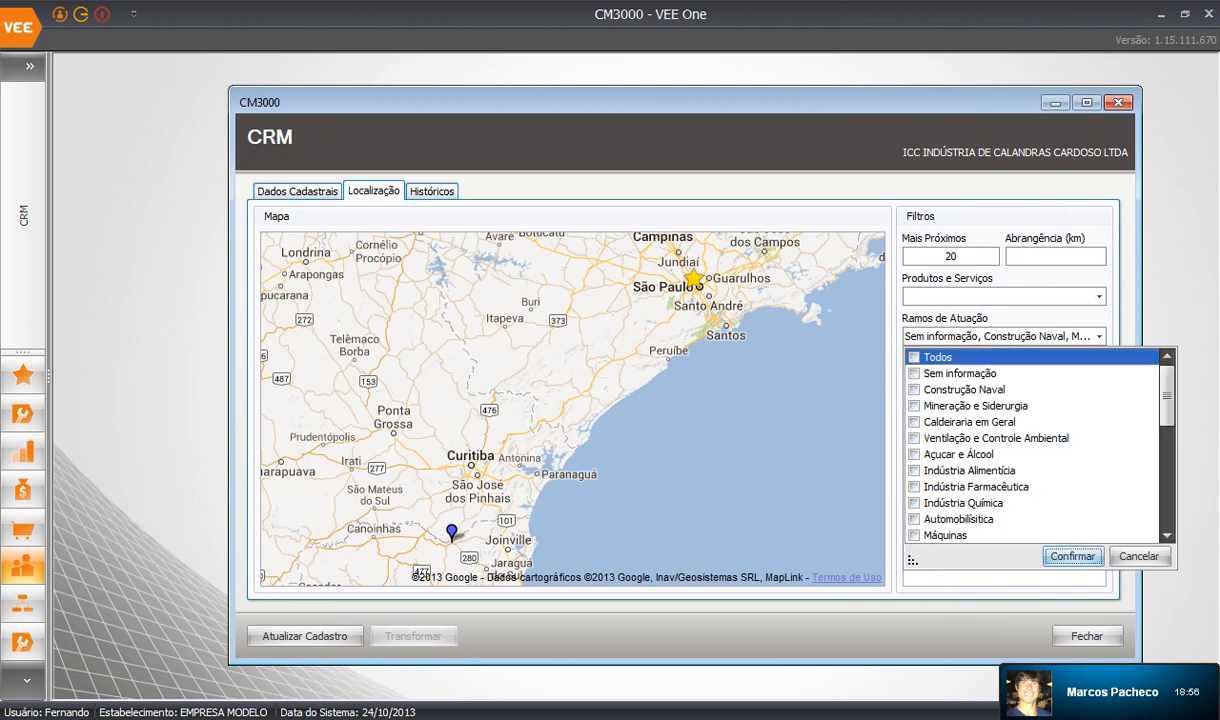
left_click(1070, 632)
left_click(1062, 362)
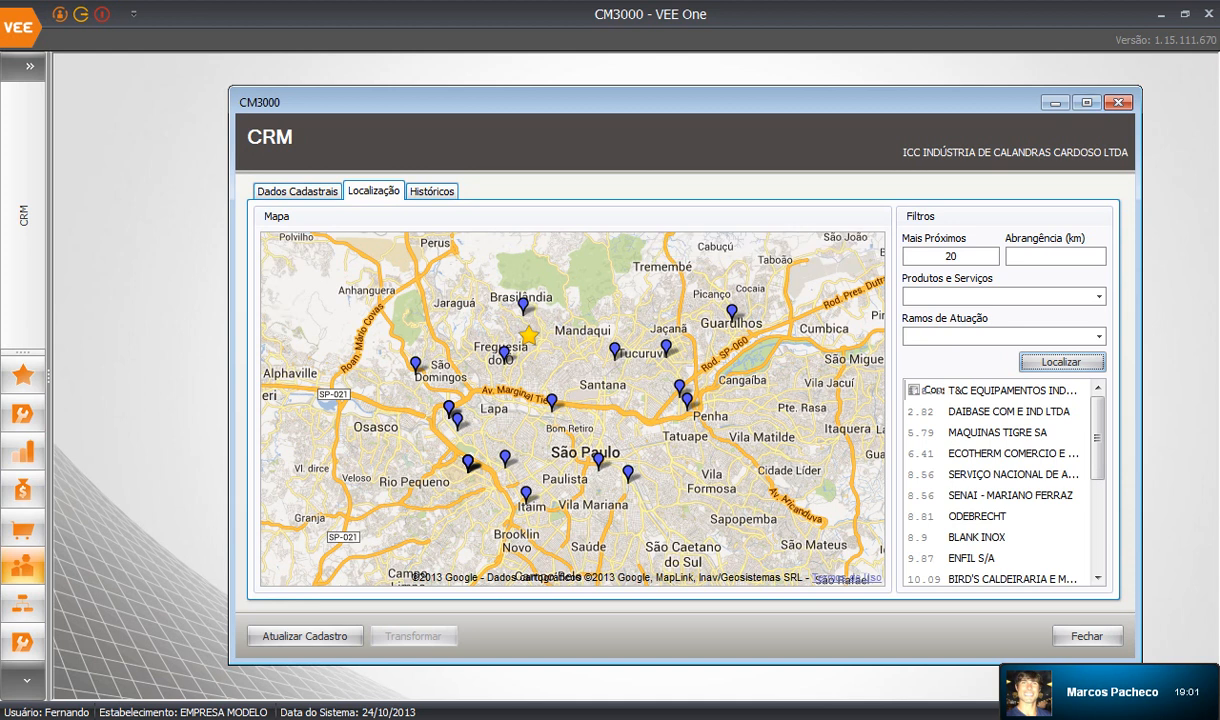
left_click(1087, 102)
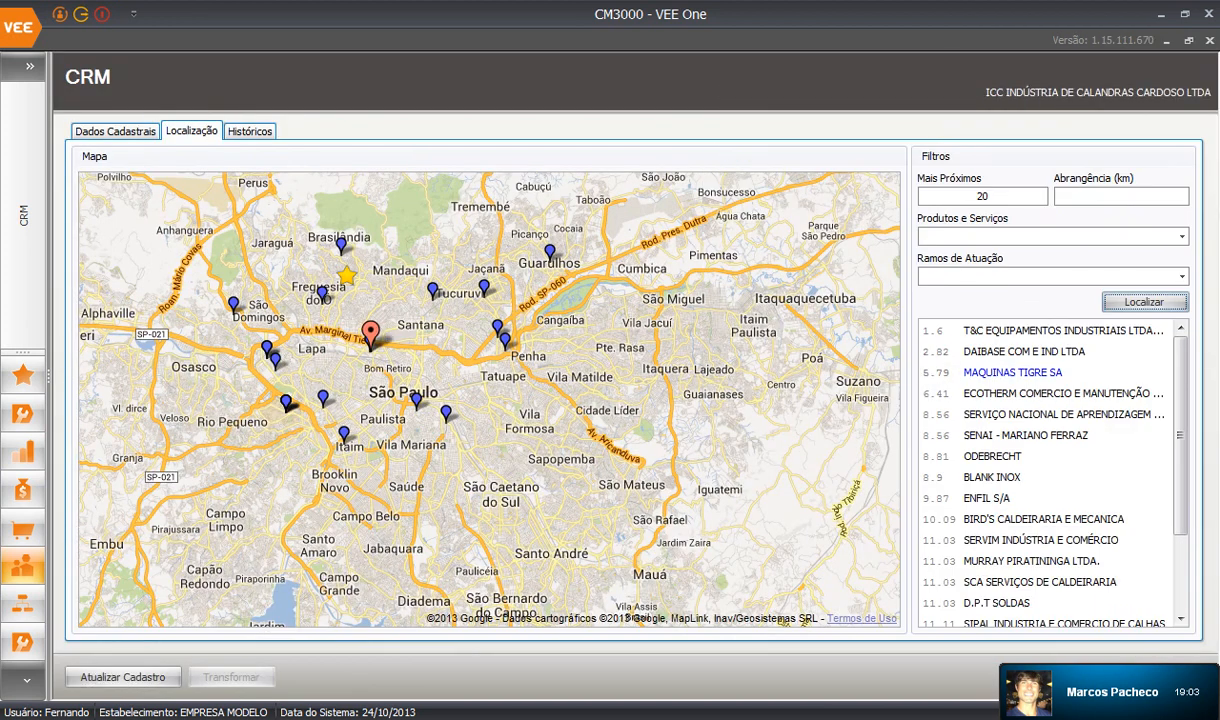
left_click_drag(489, 400, 567, 445)
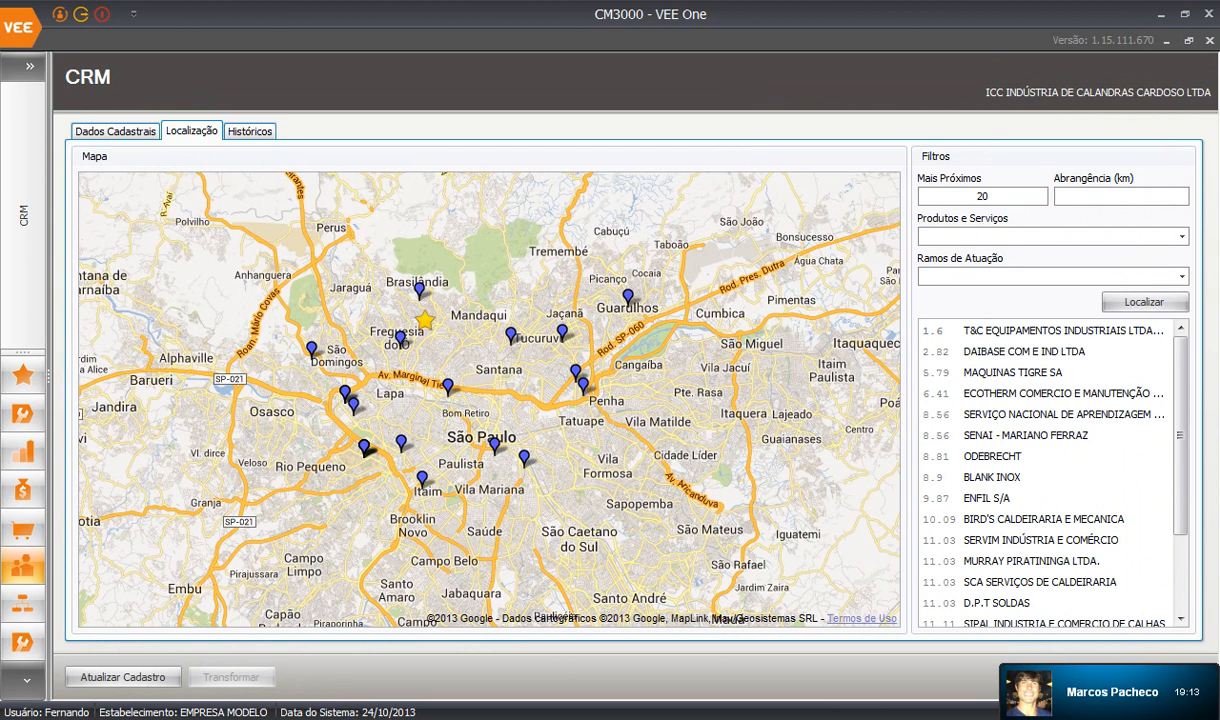
Set Mais Próximos to 40 and search, then switch to the Históricos tab.
double_click(982, 196)
double_click(982, 196)
type("40")
left_click(1145, 302)
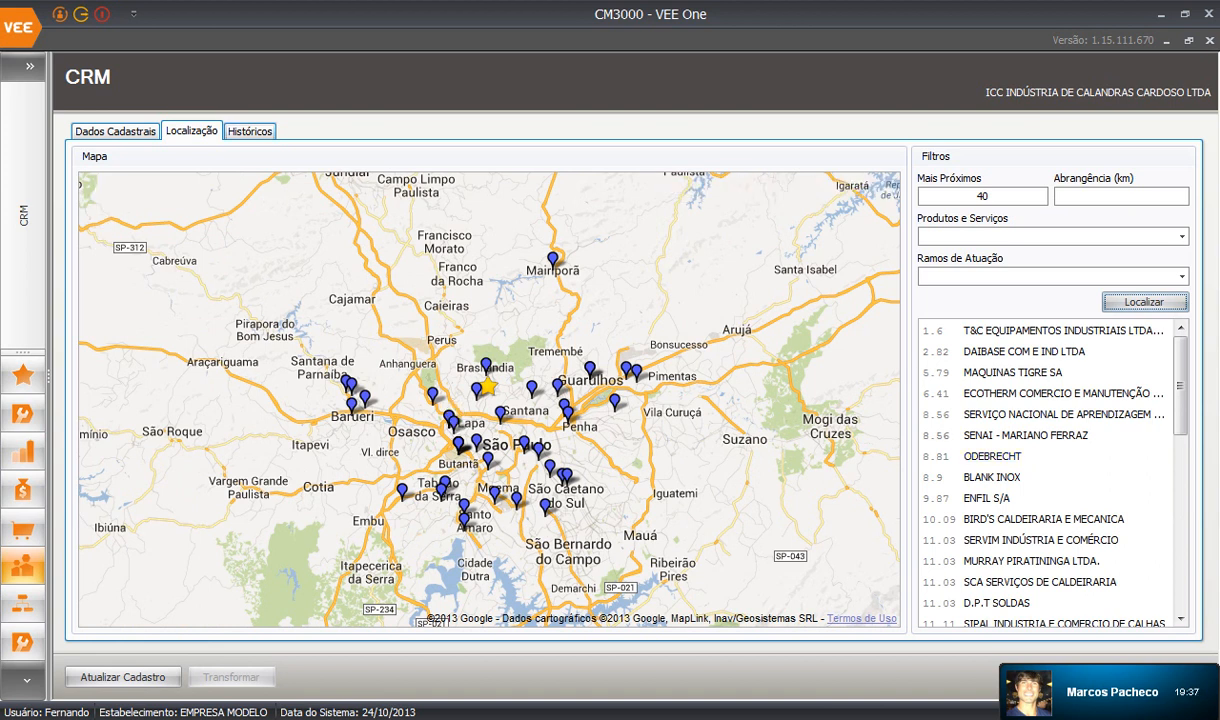
left_click(249, 131)
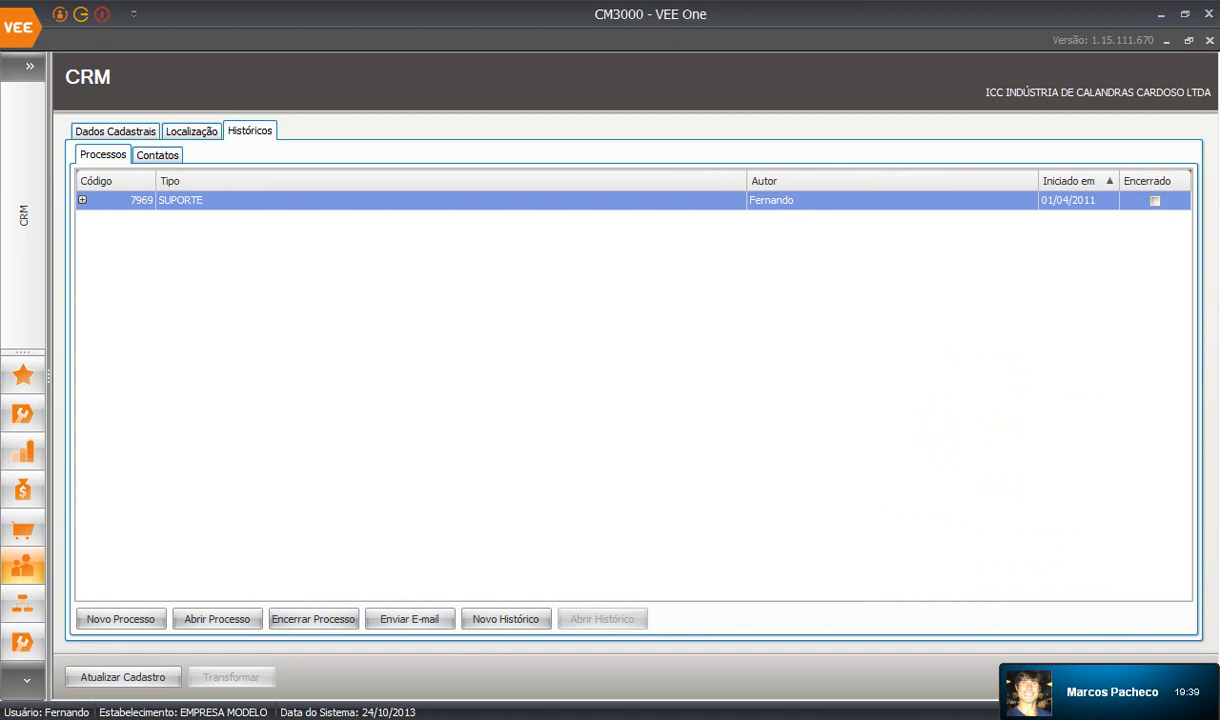
Expand SUPORTE process 7969 to show its e-mail history and restore the window.
left_click(1155, 201)
left_click(82, 200)
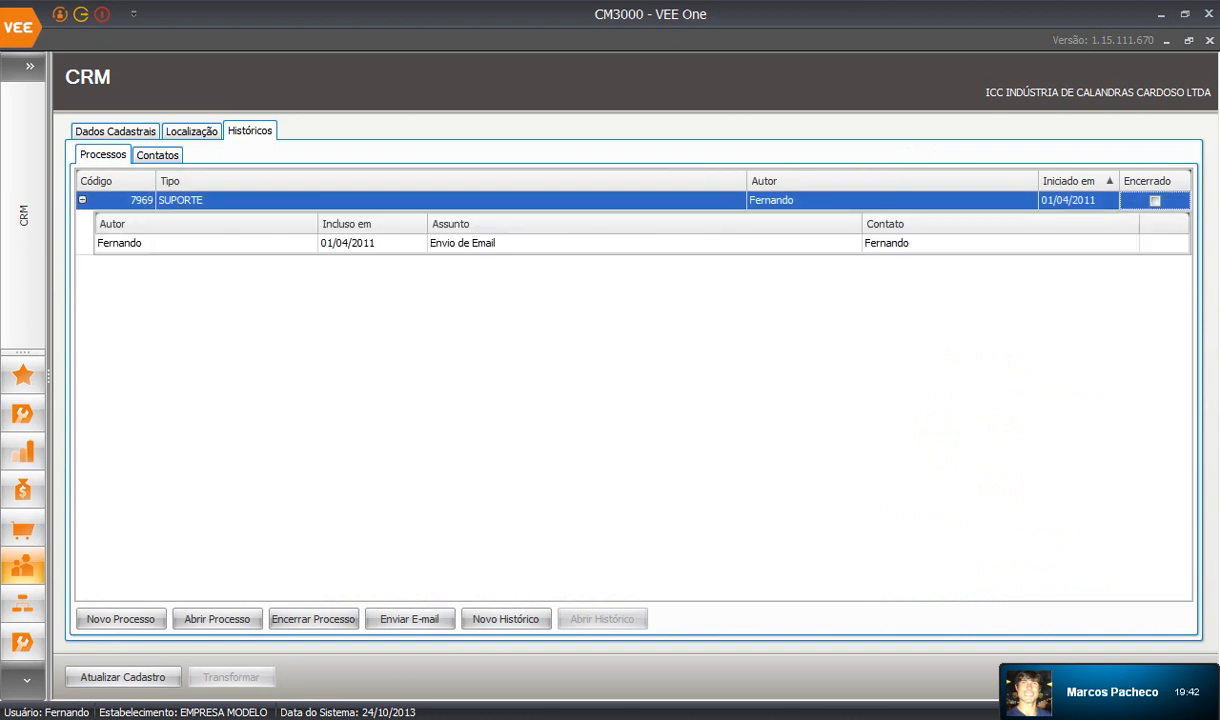
left_click(1189, 41)
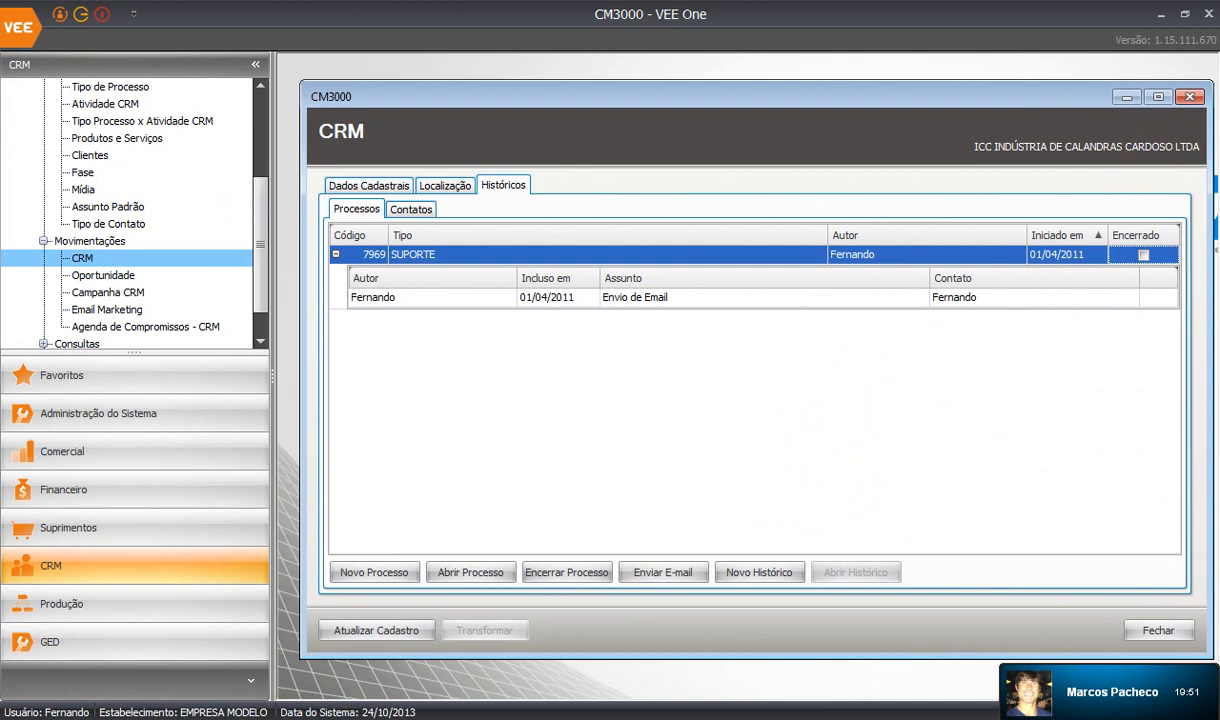
Review the Contatos sub-tab, then start a new process (code 10103) from Processos.
left_click(411, 209)
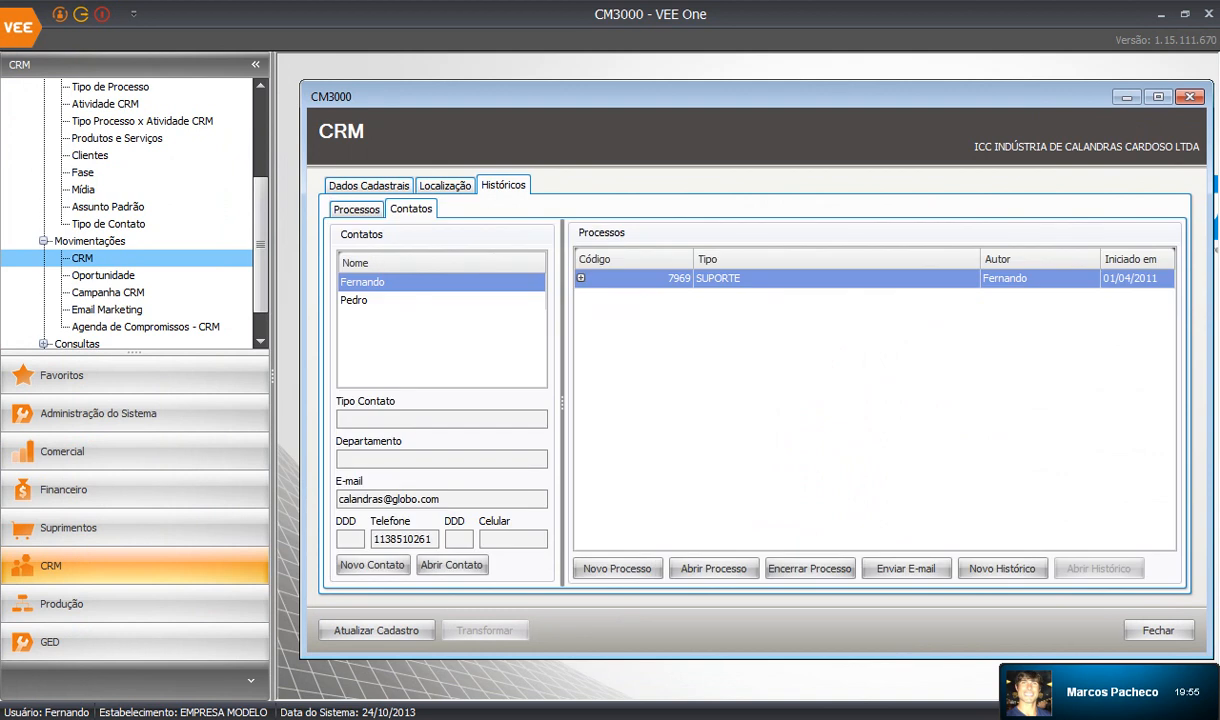
left_click(357, 209)
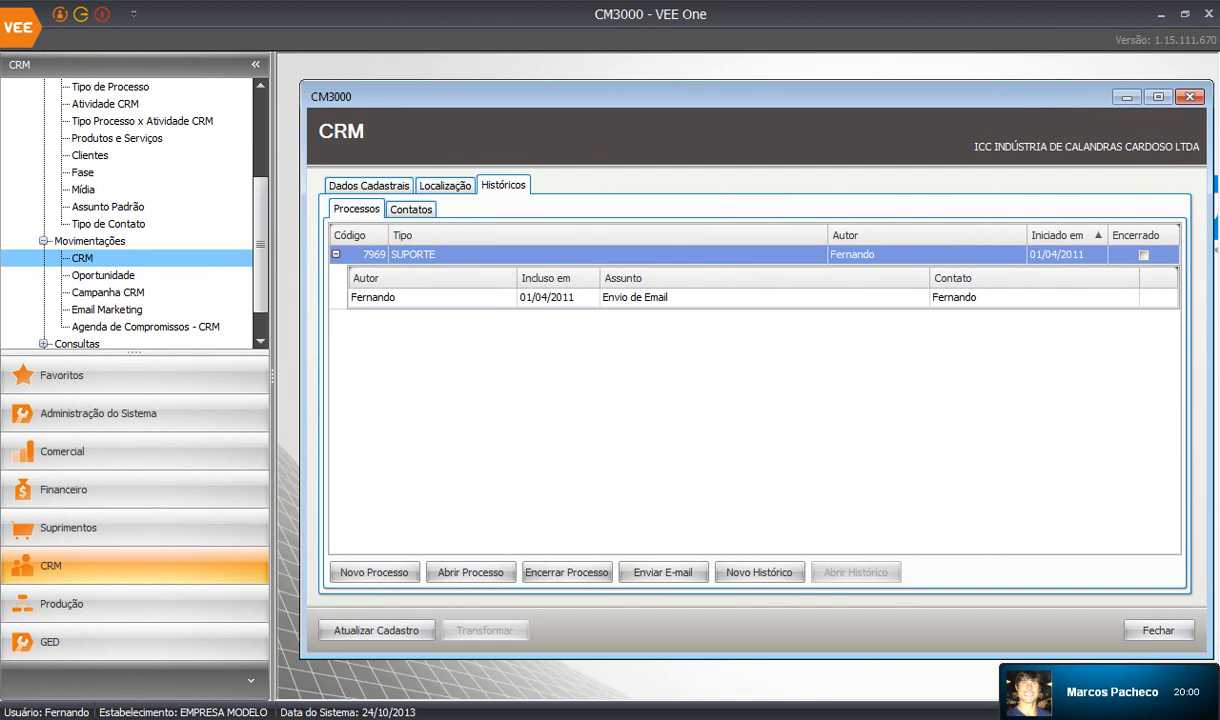
left_click(374, 572)
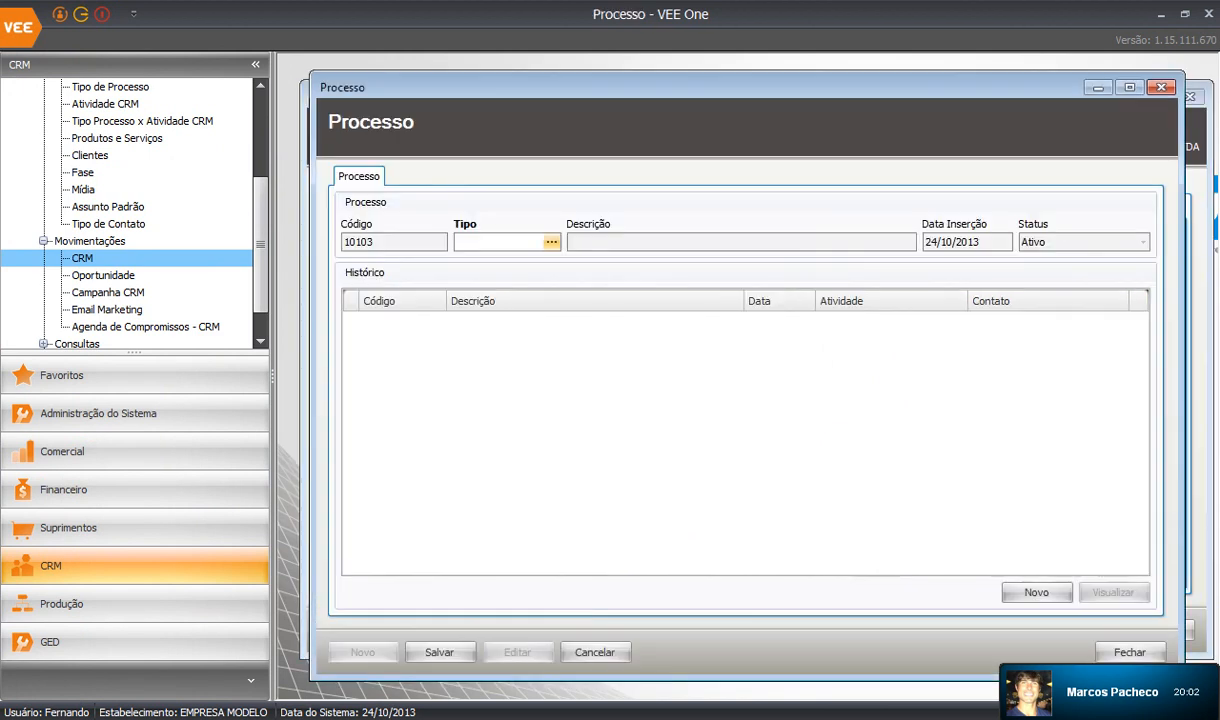
Give process 10103 type 01 PROPOSTA COMERCIAL - BRASIL, save it, and select it in the list.
left_click(527, 232)
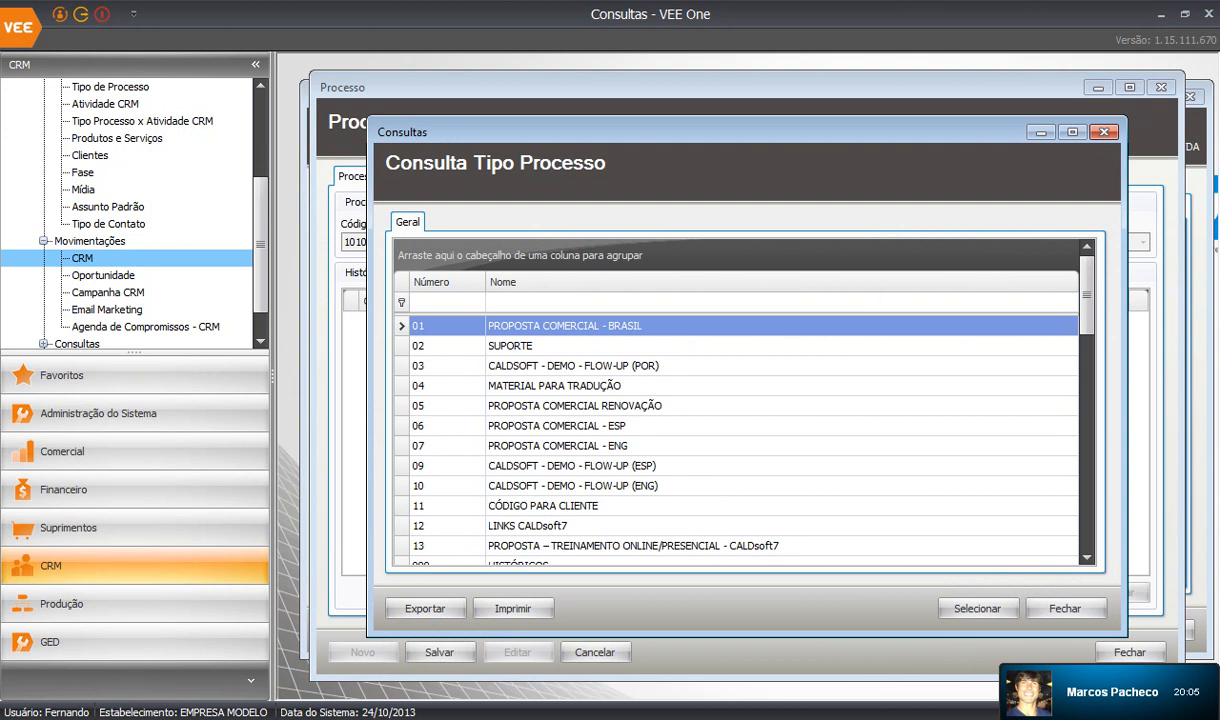
key("Return")
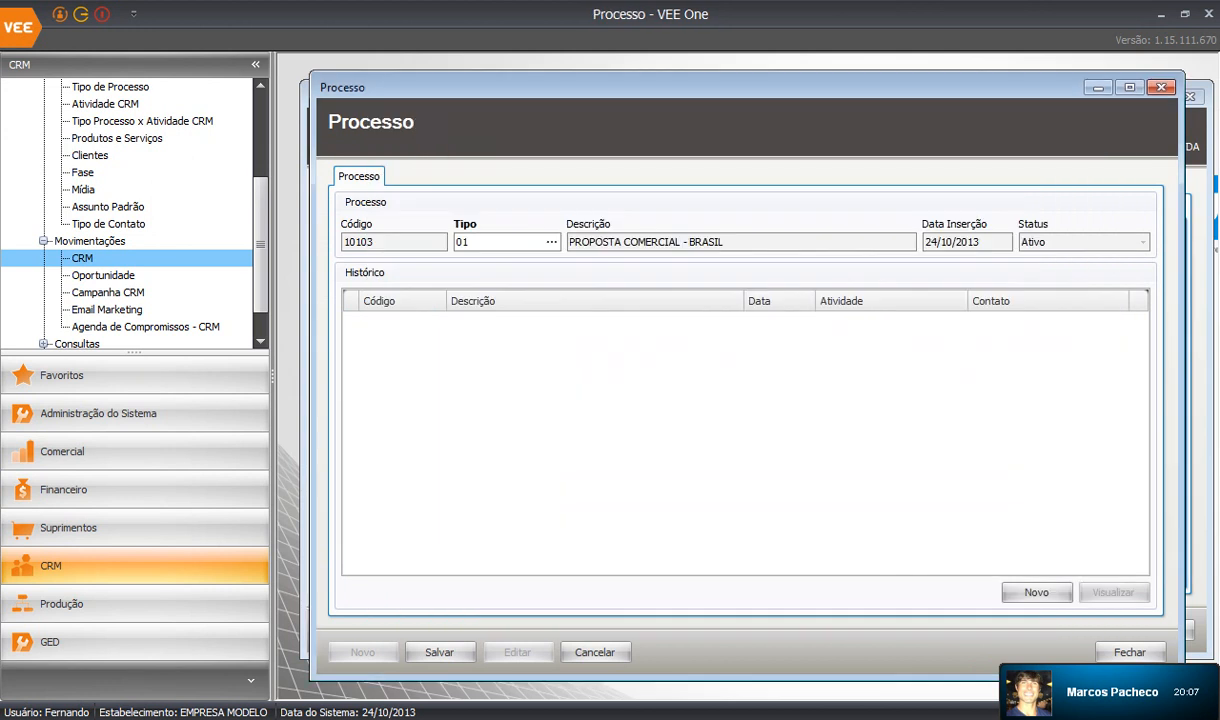
left_click(440, 652)
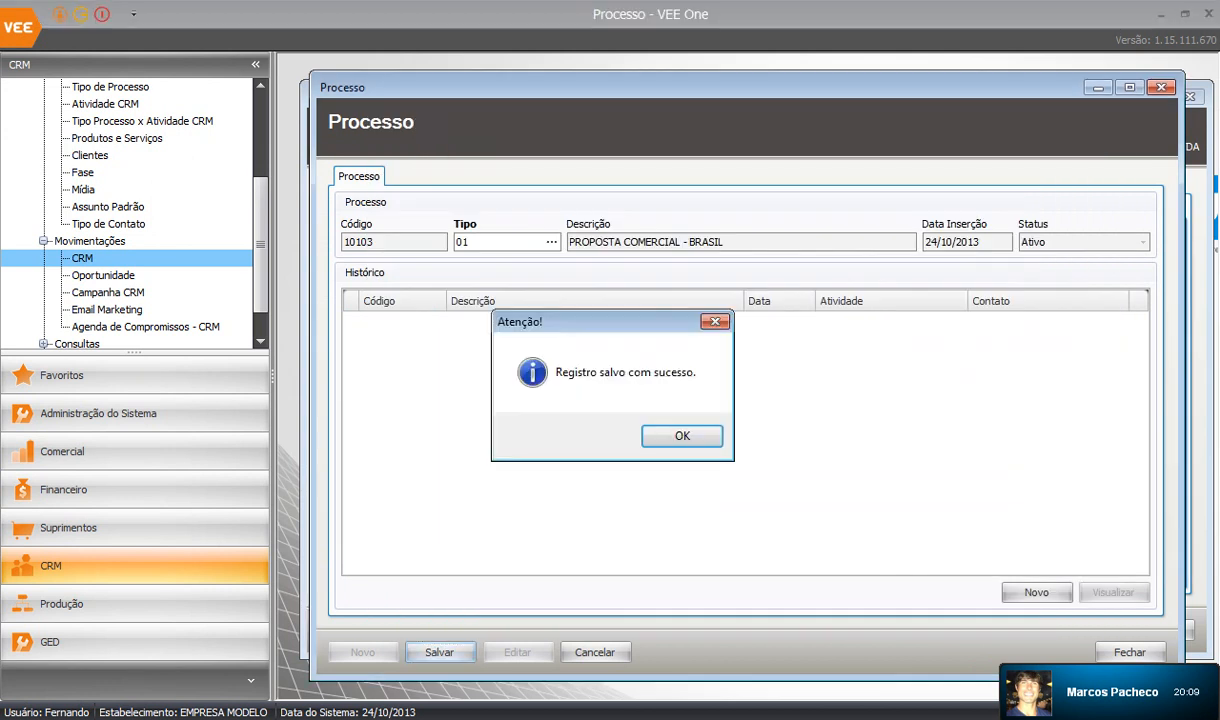
key("Return")
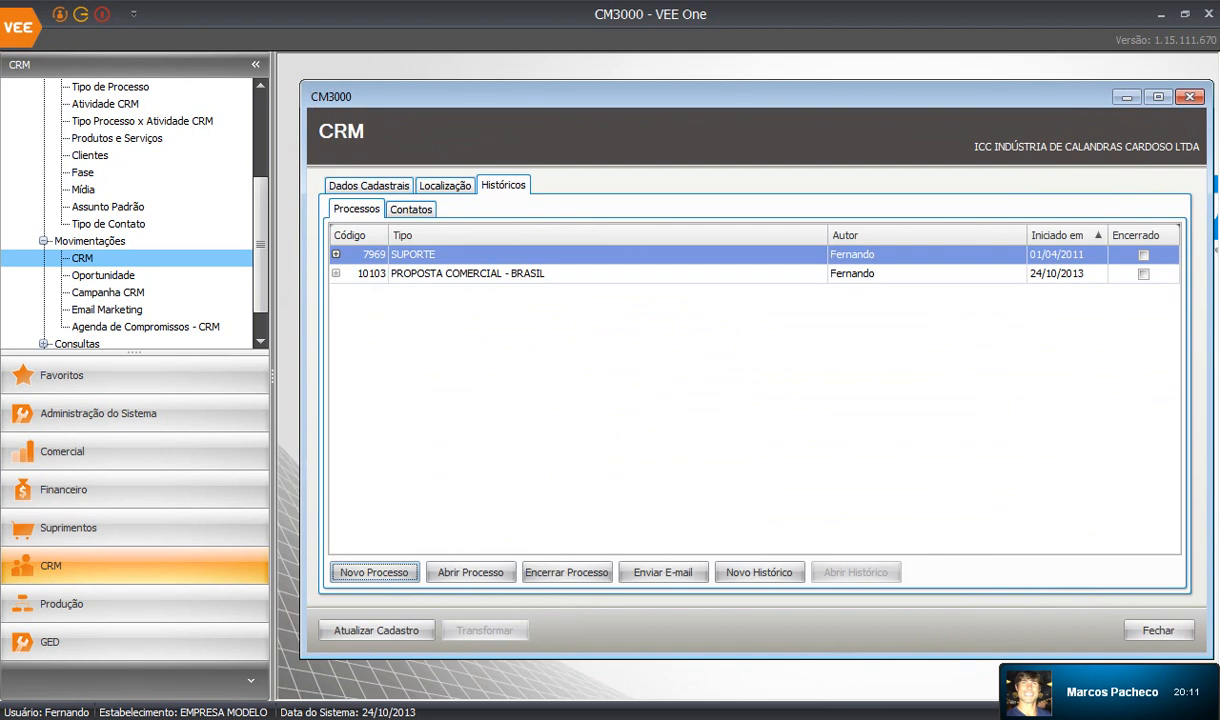
left_click(1140, 274)
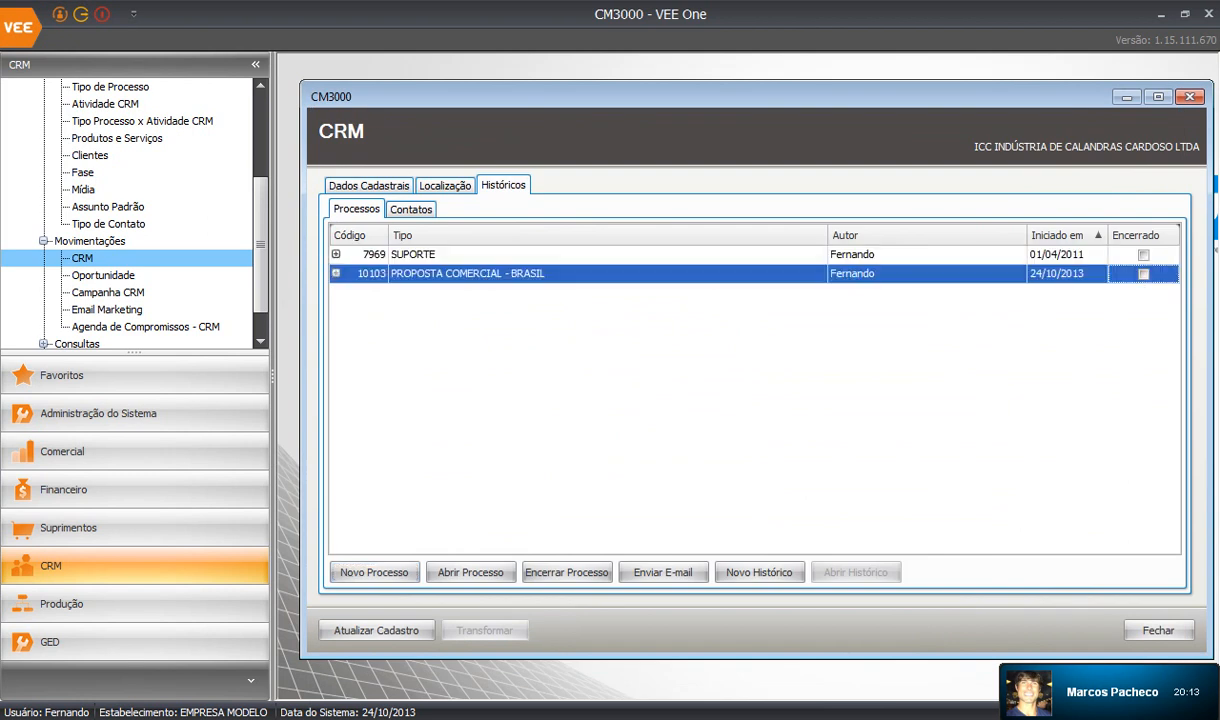
Add a CONTATO TELEFÔNICO history for contact 4202 on process 10103, described 'EM RELAÇÃO AO ORÇAMENTO'.
left_click(759, 572)
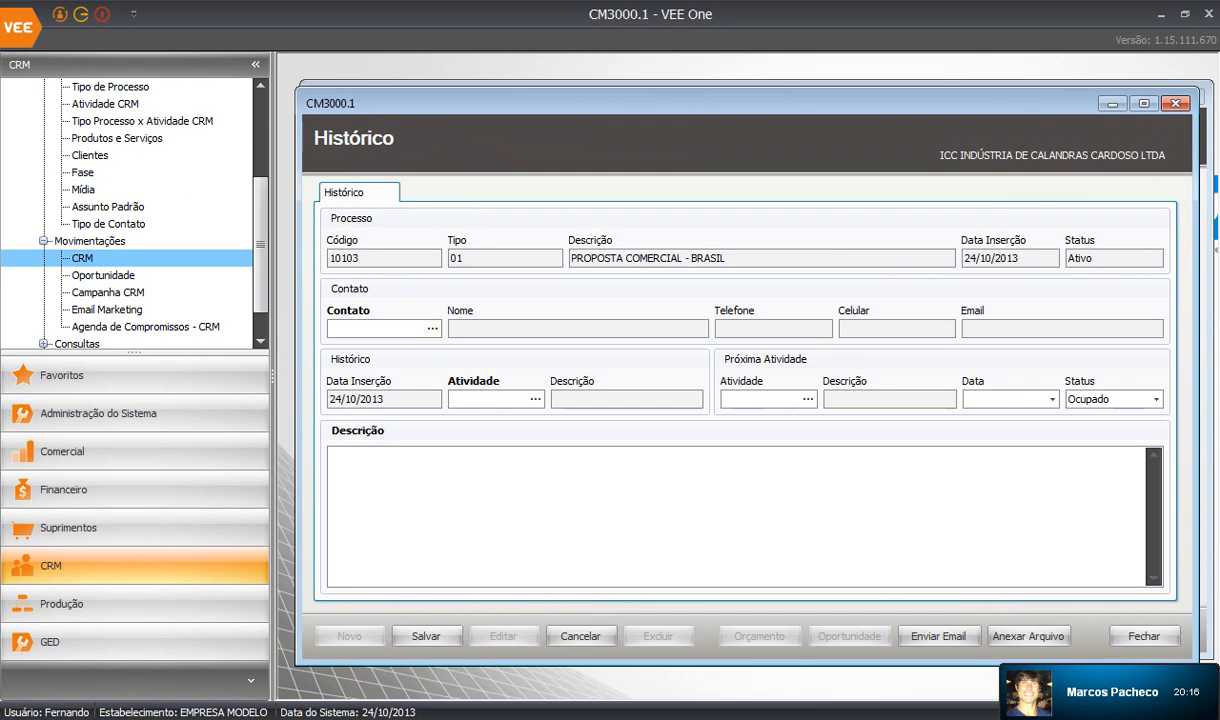
left_click(432, 328)
left_click(524, 326)
left_click(524, 346)
double_click(524, 346)
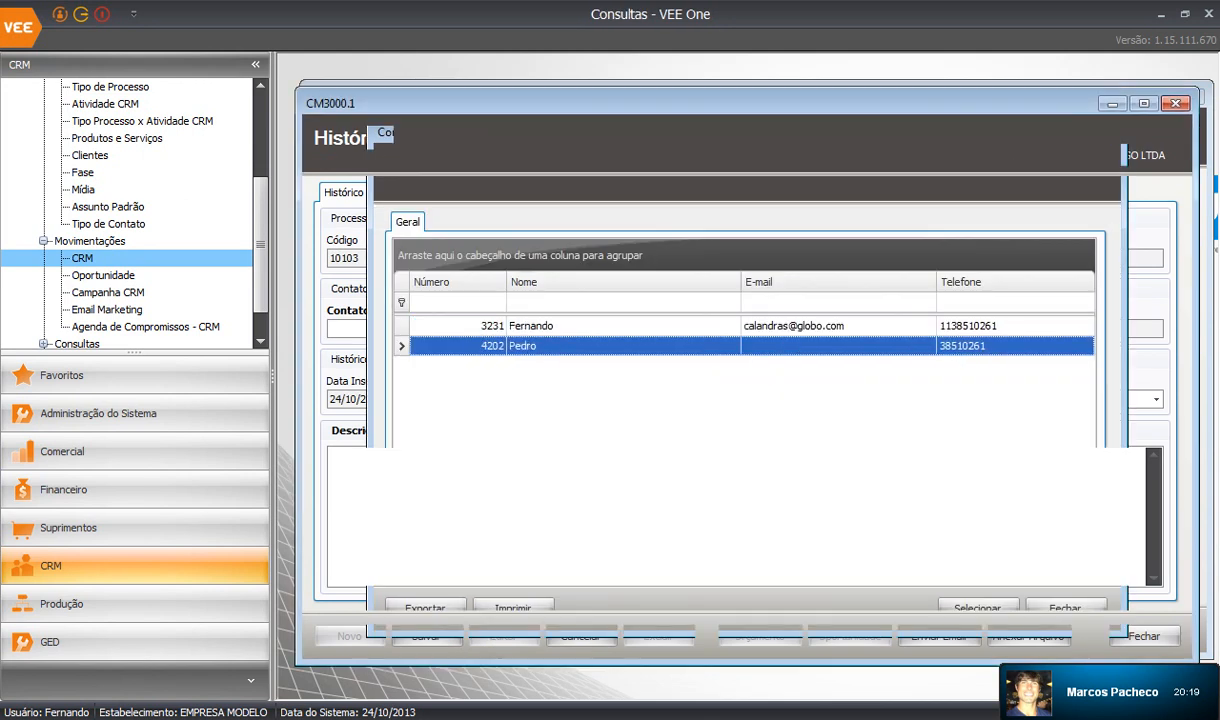
left_click(536, 399)
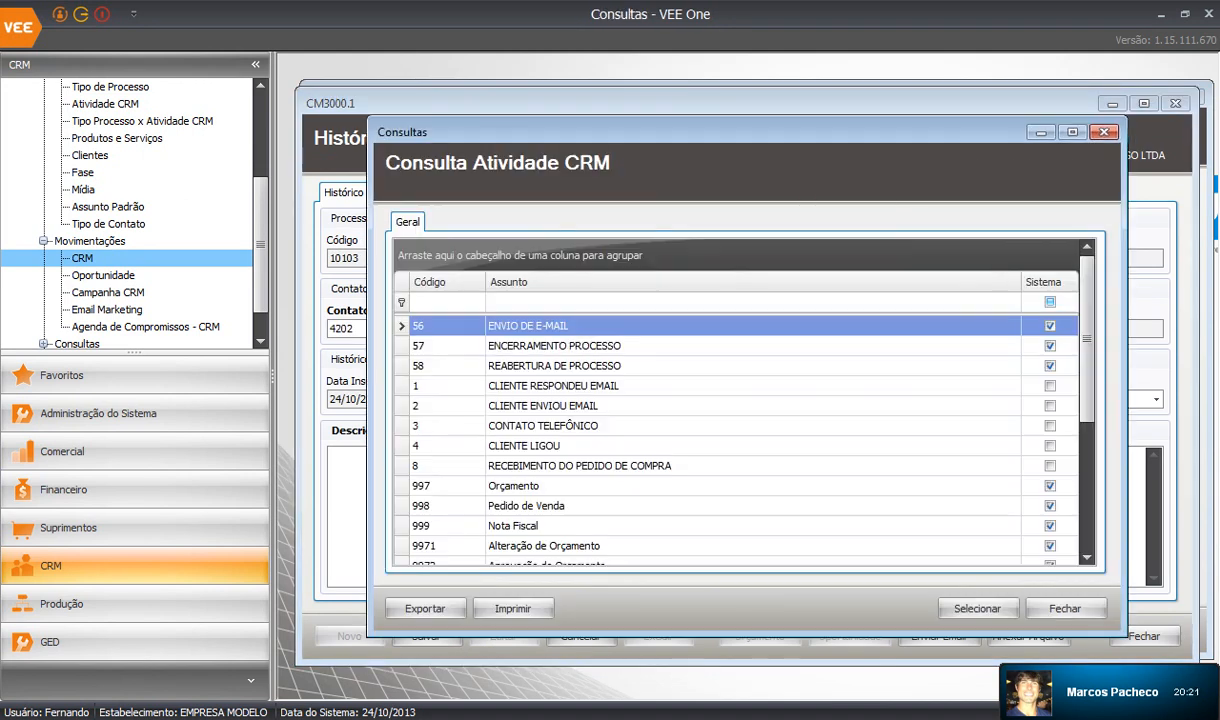
double_click(545, 425)
left_click(545, 490)
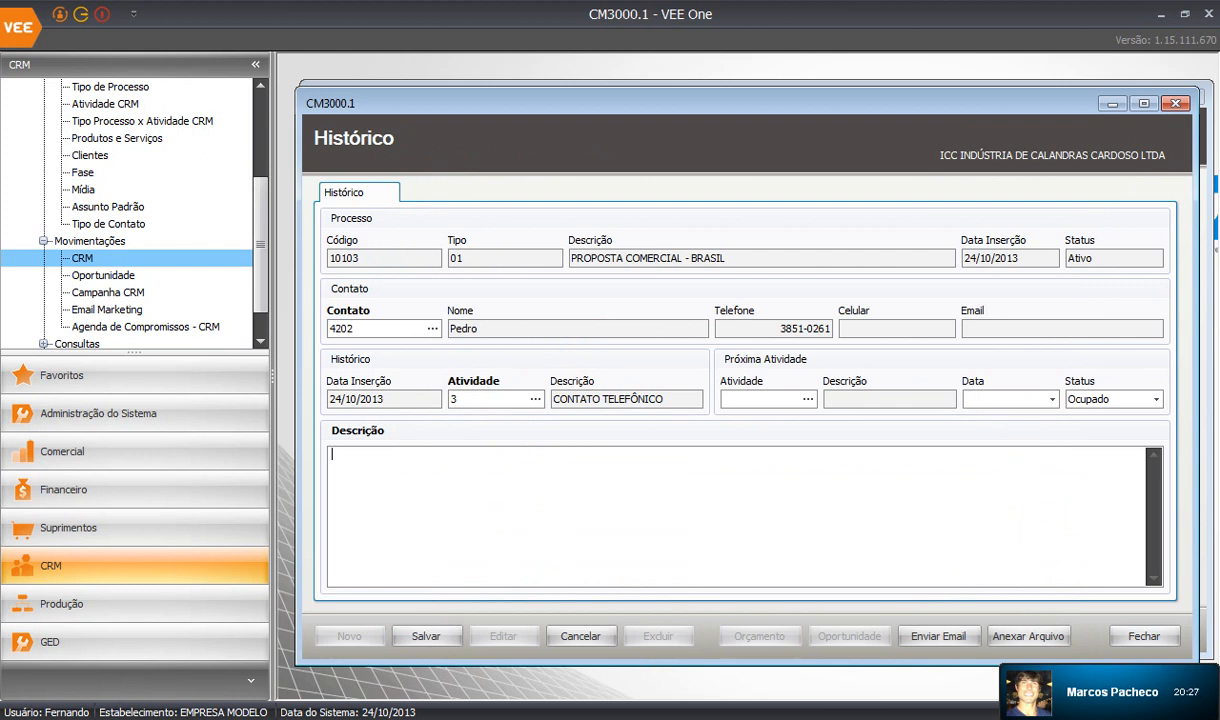
type("EM RELAÇÃO AO ORÇAMENTO")
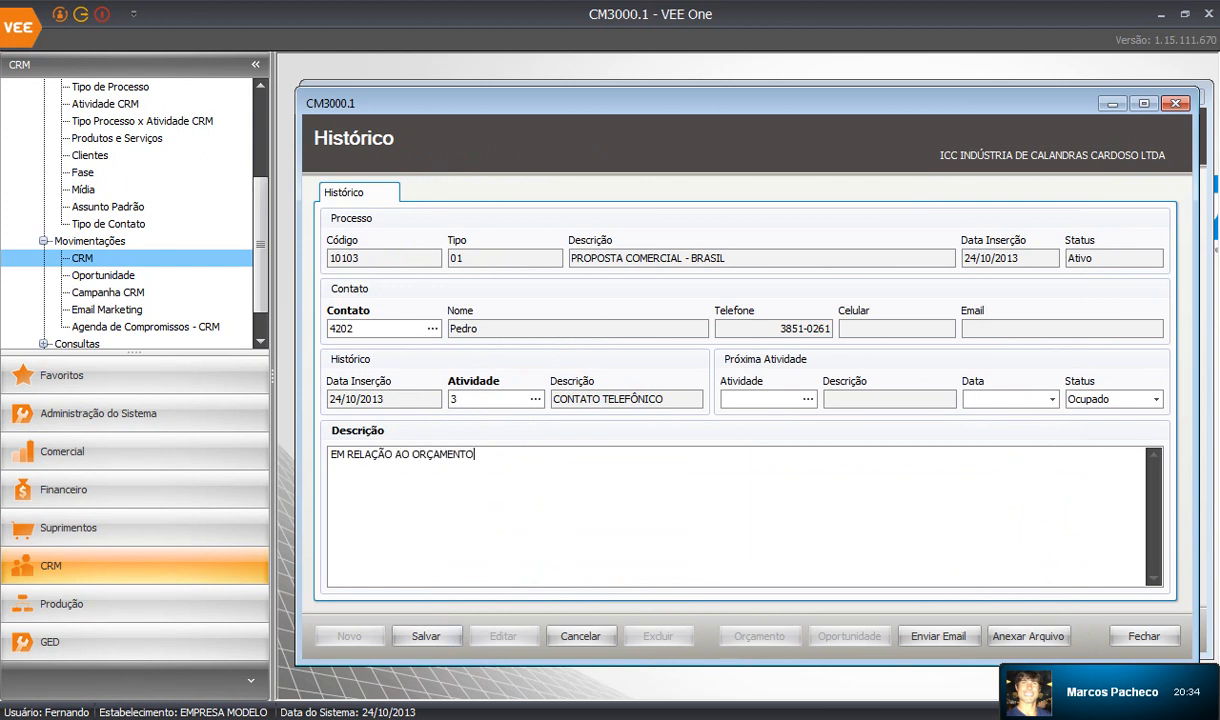
key("Tab")
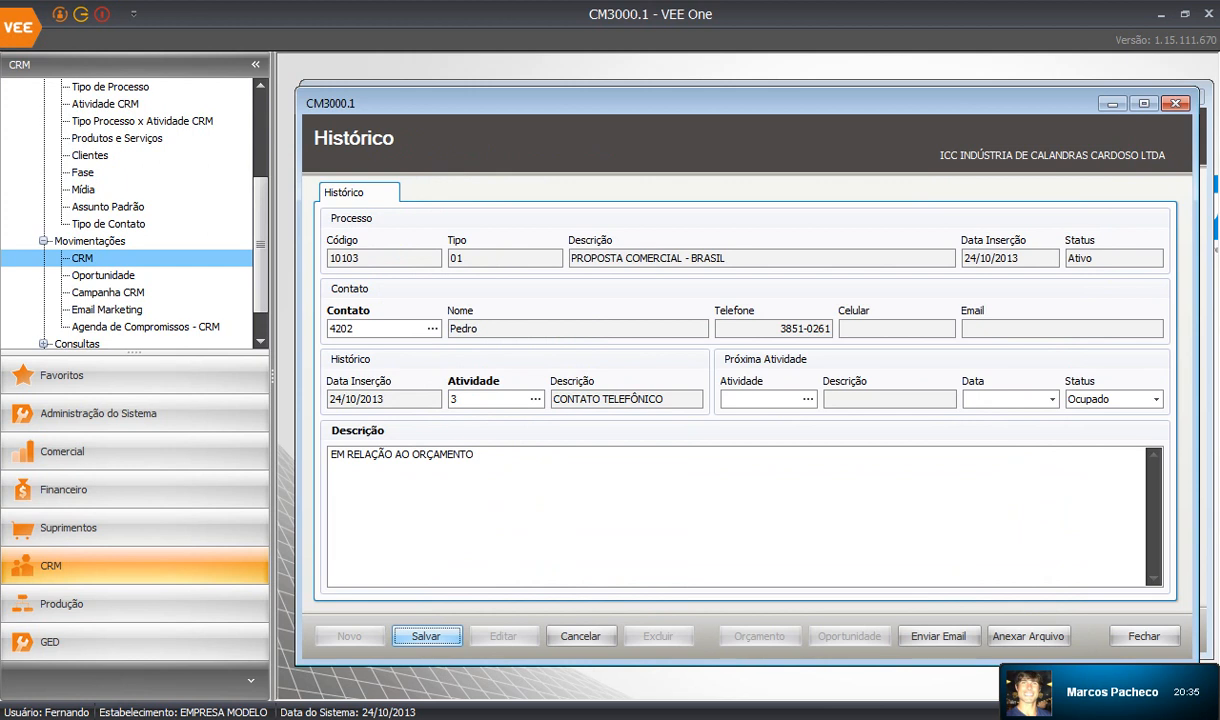
key("Return")
key("Return")
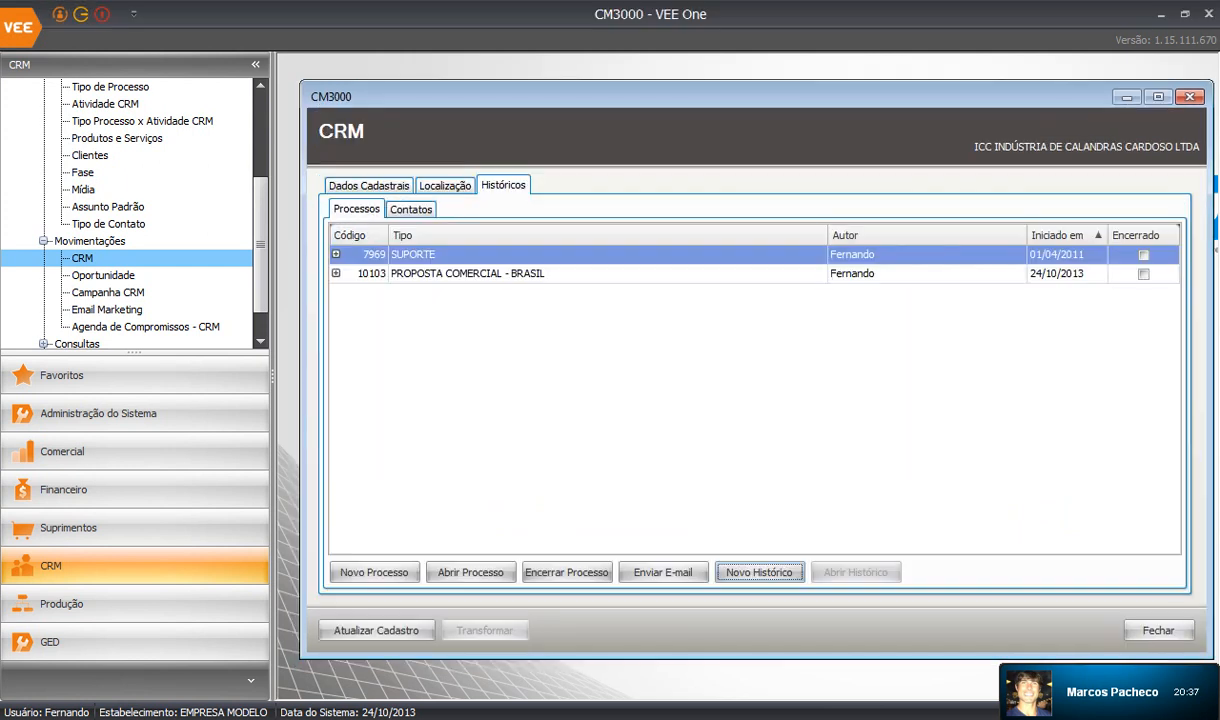
Start a new history on process 10103 with the second contact and activity CLIENTE ENVIOU EMAIL.
left_click(336, 273)
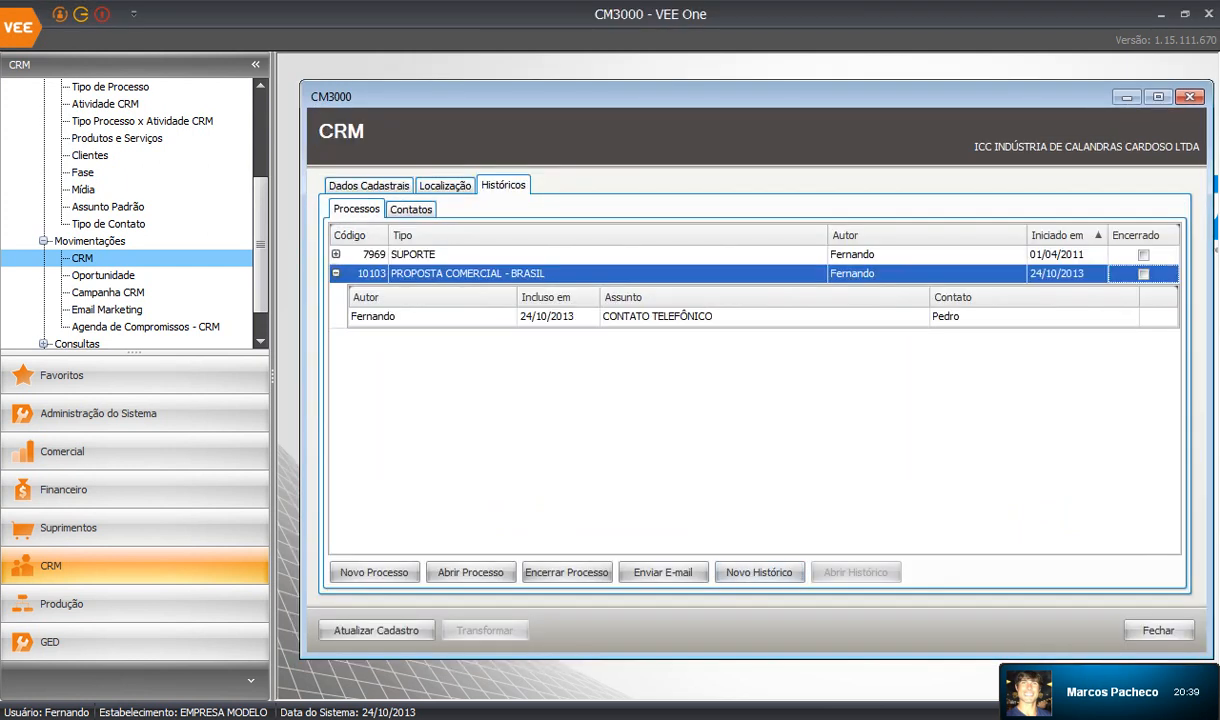
left_click(760, 572)
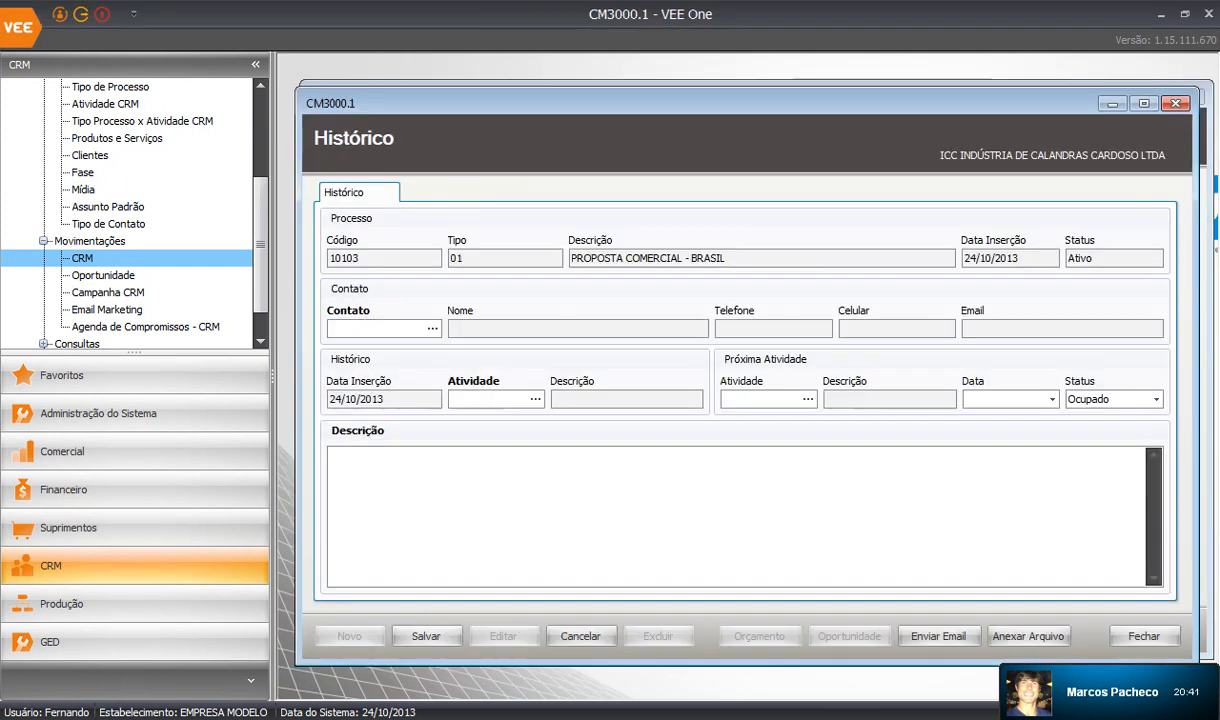
left_click(433, 328)
double_click(522, 346)
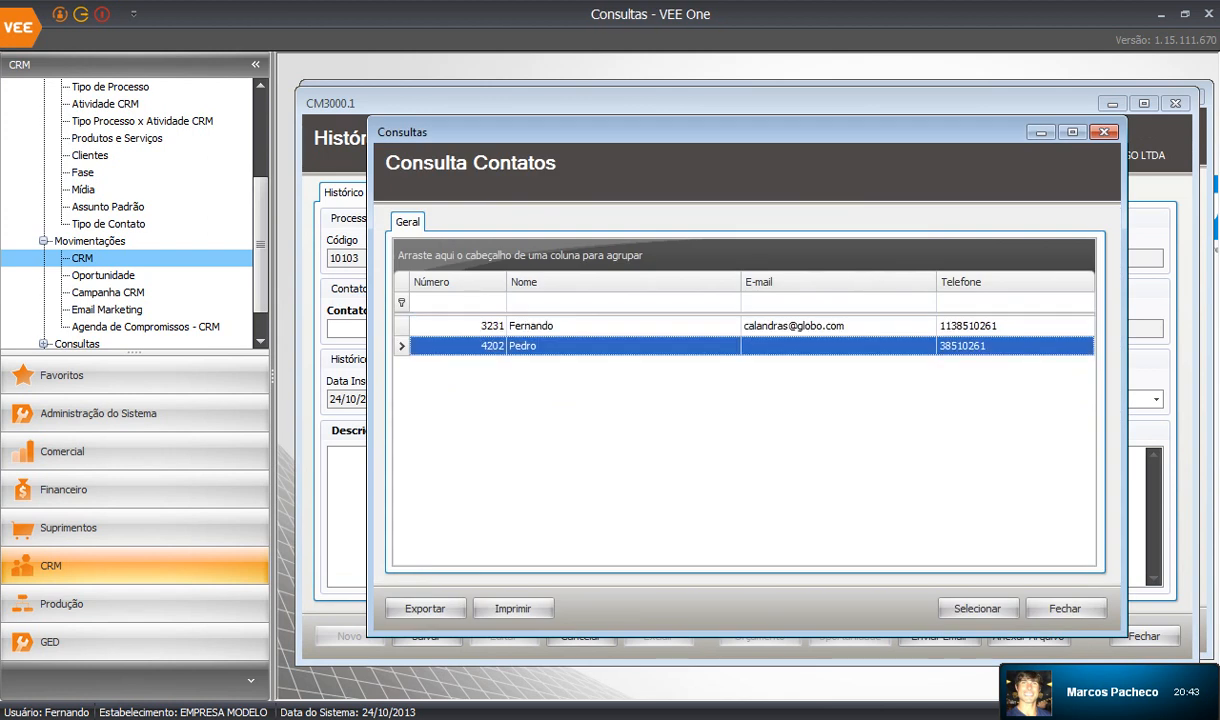
left_click(535, 399)
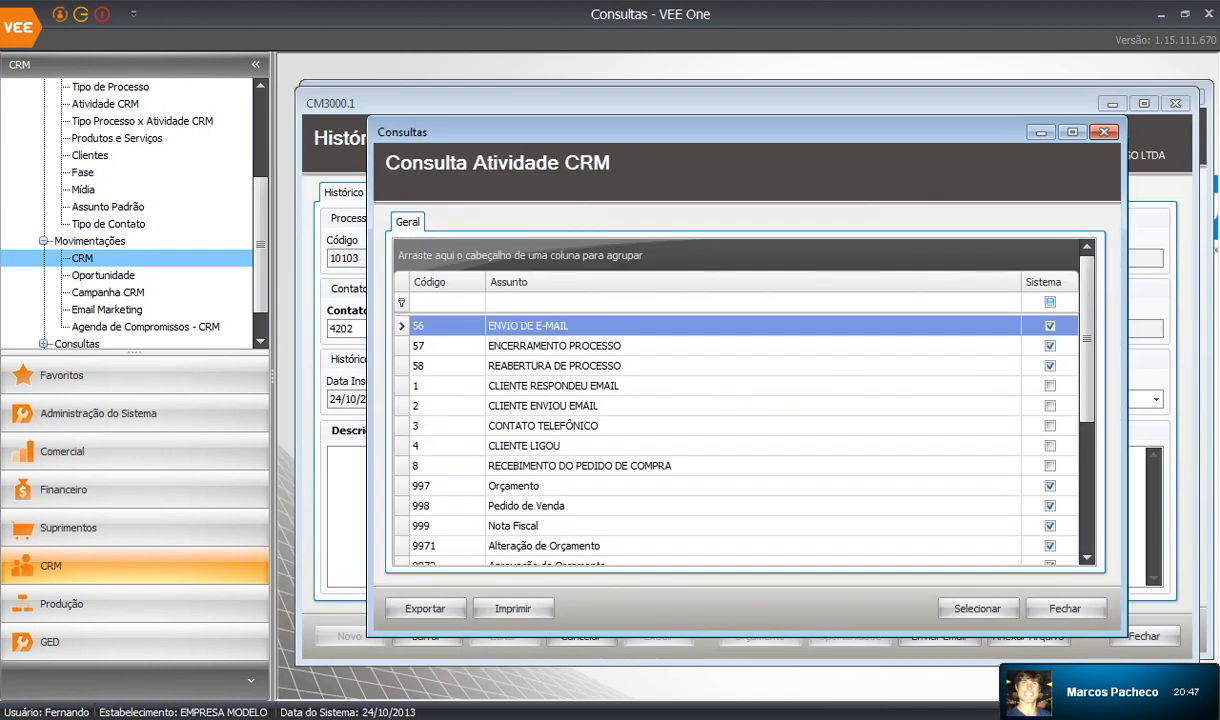
double_click(540, 405)
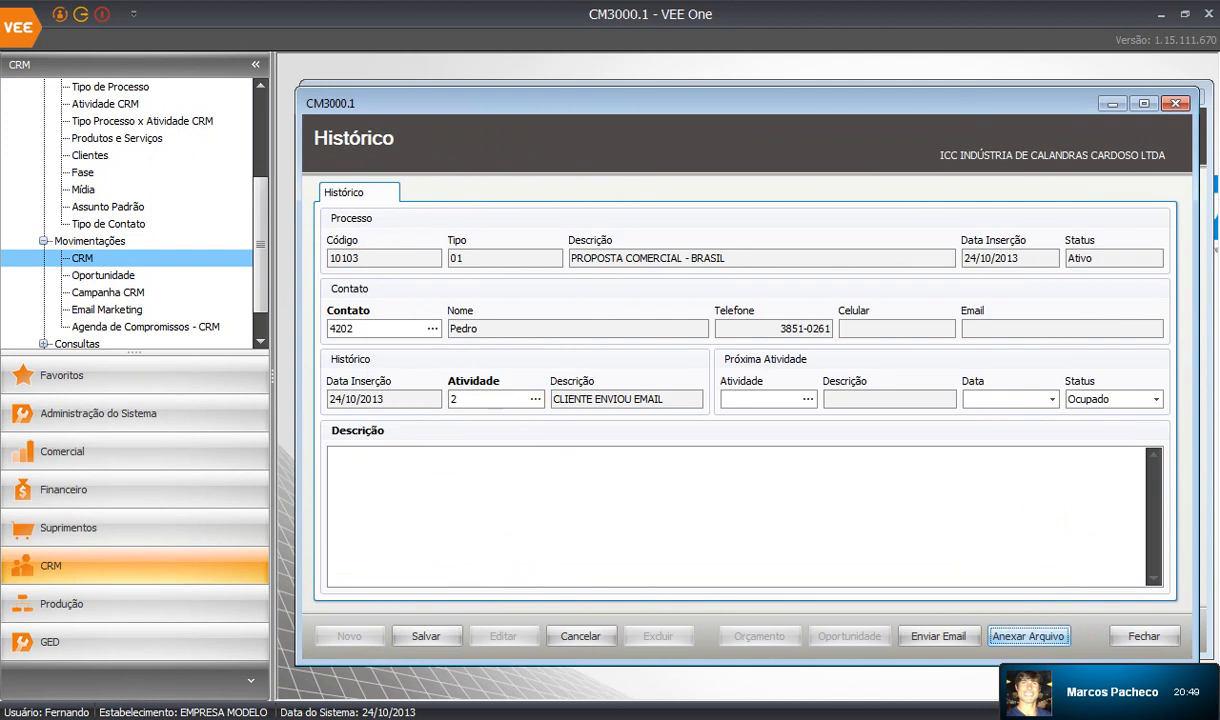
Attach ENC Proposta Erp VEE One.msg, describe it 'E-MAIL RECEBIDO DO CLIENTE', and save the history.
left_click(1028, 636)
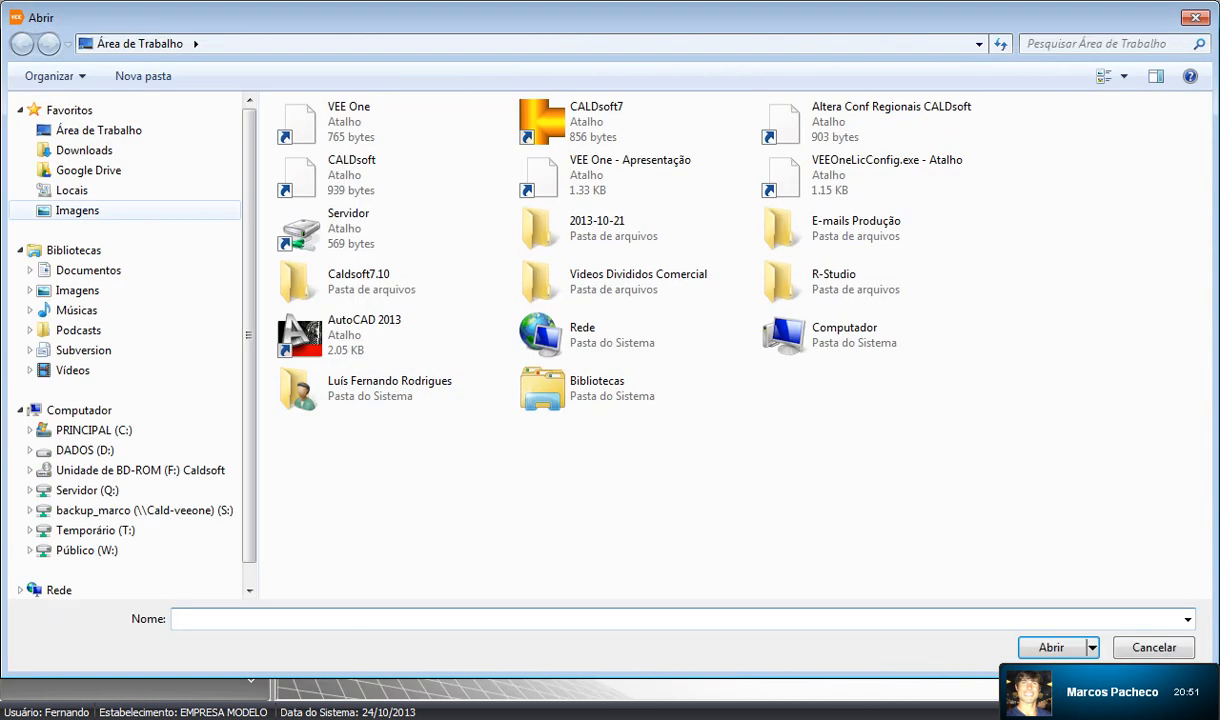
double_click(597, 228)
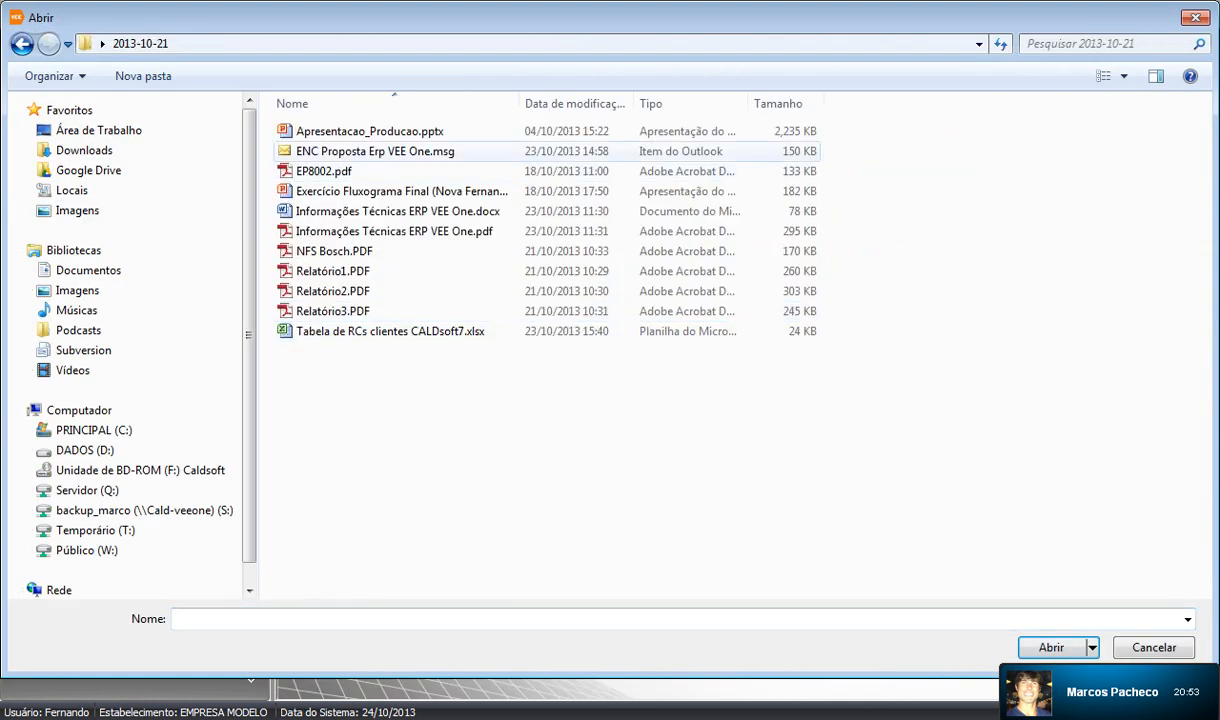
left_click(375, 151)
left_click(1051, 648)
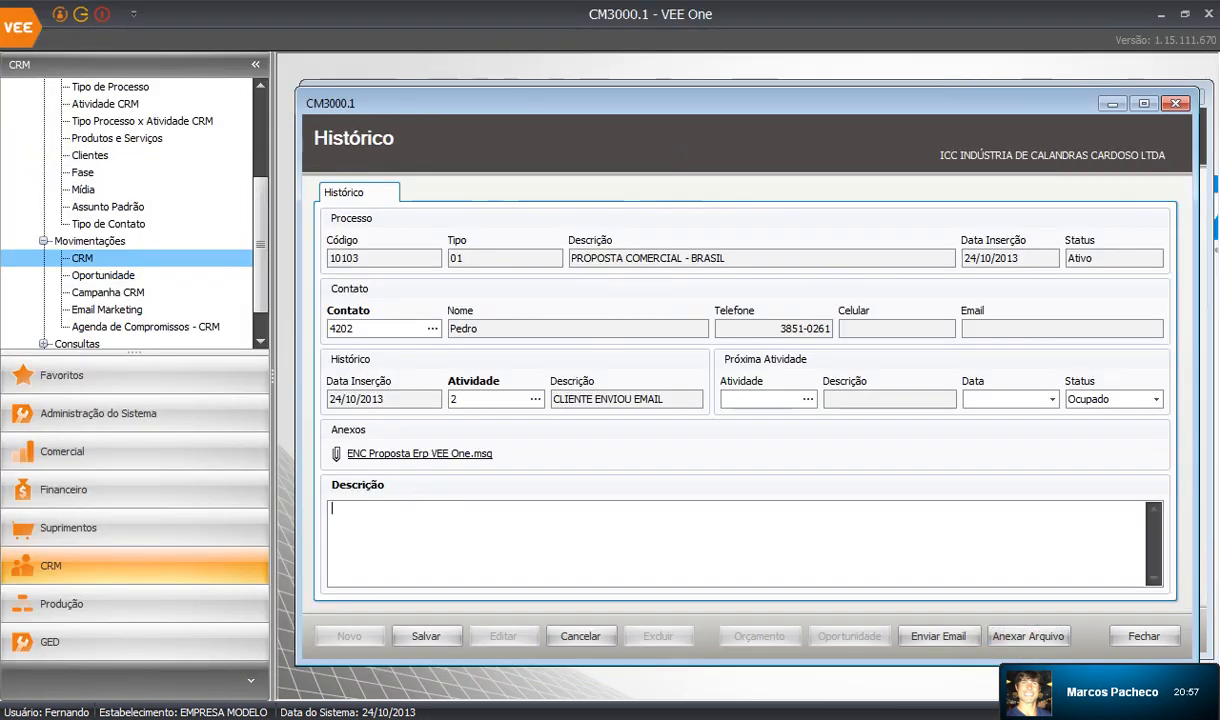
type("E-MAIL R")
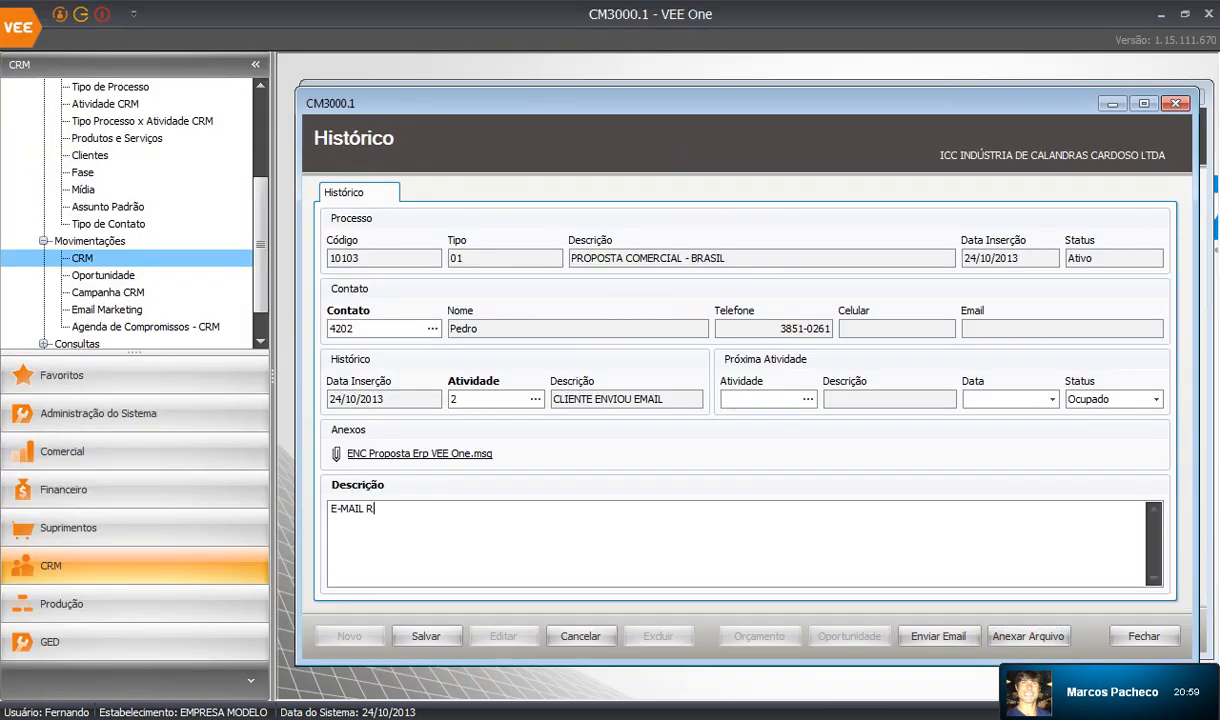
type("ECEBIDO DO CLIENTE")
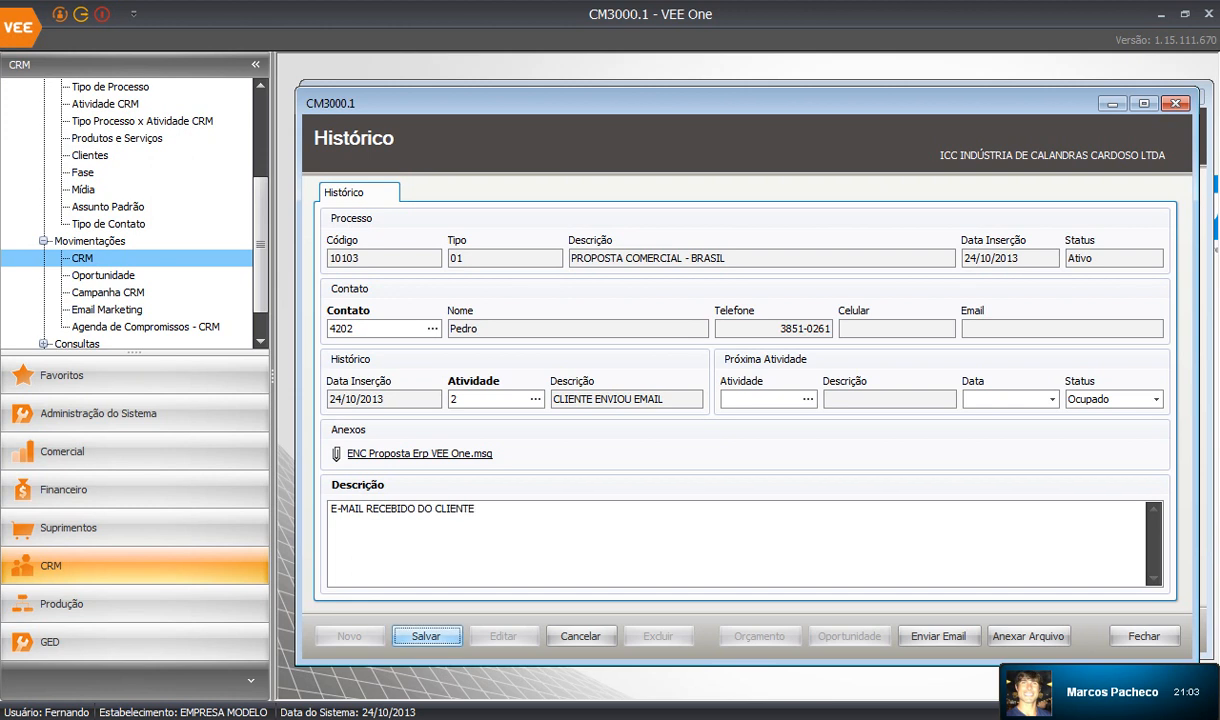
left_click(426, 636)
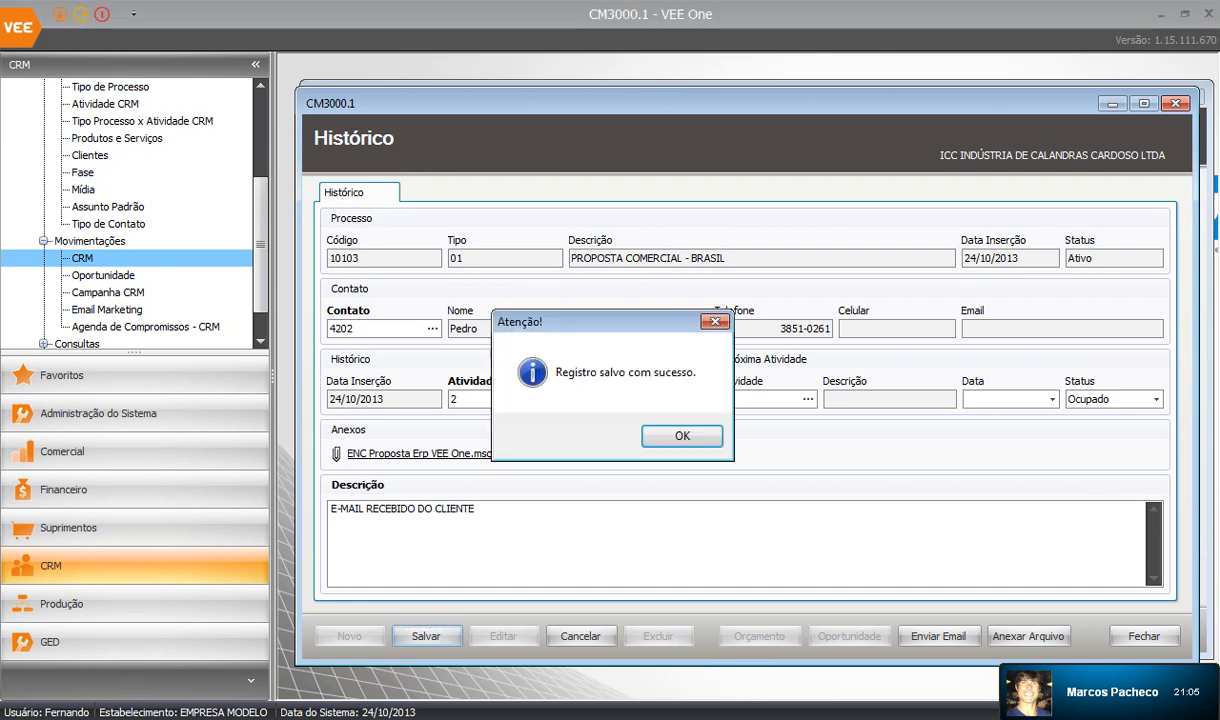
key("Return")
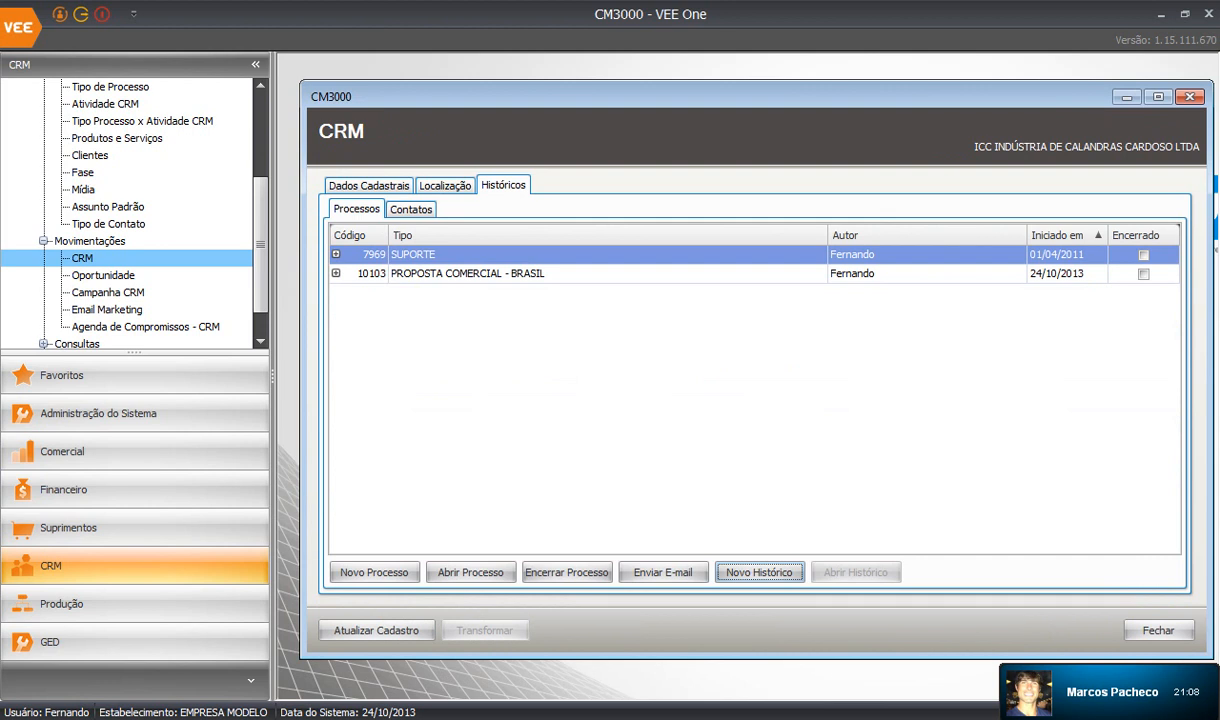
Open the proposal email attached to process 10103's CLIENTE ENVIOU EMAIL history.
left_click(336, 273)
left_click(1157, 317)
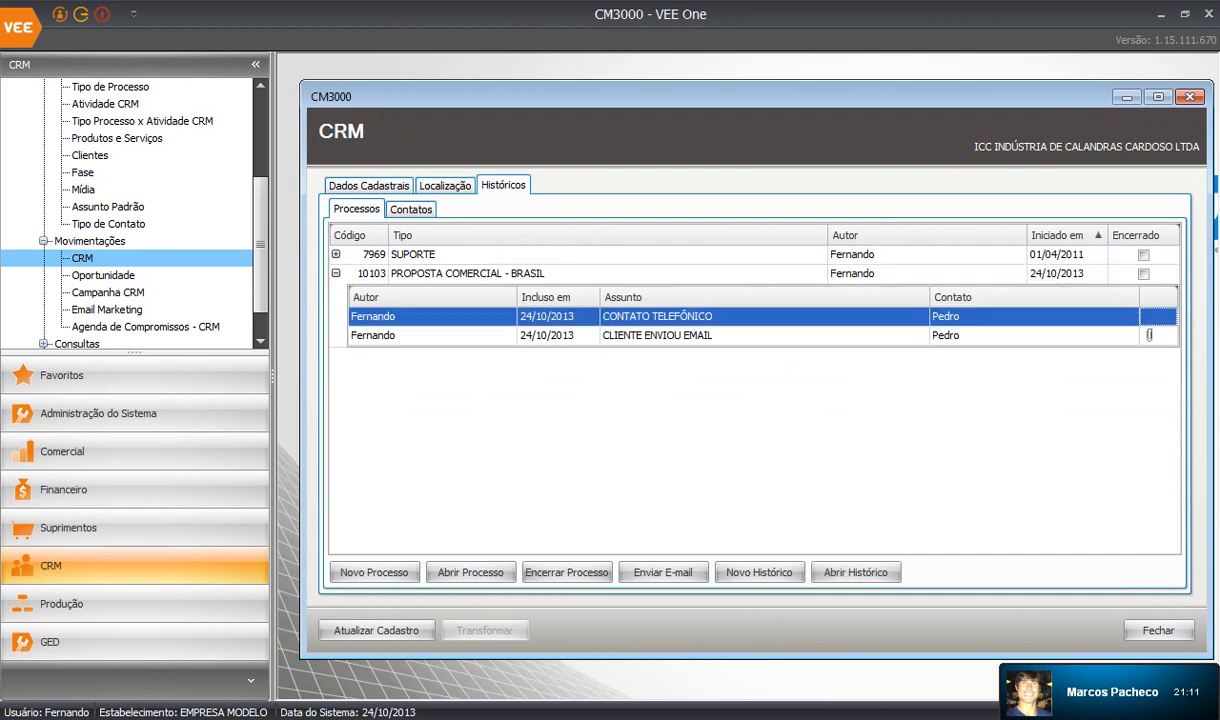
left_click(1149, 335)
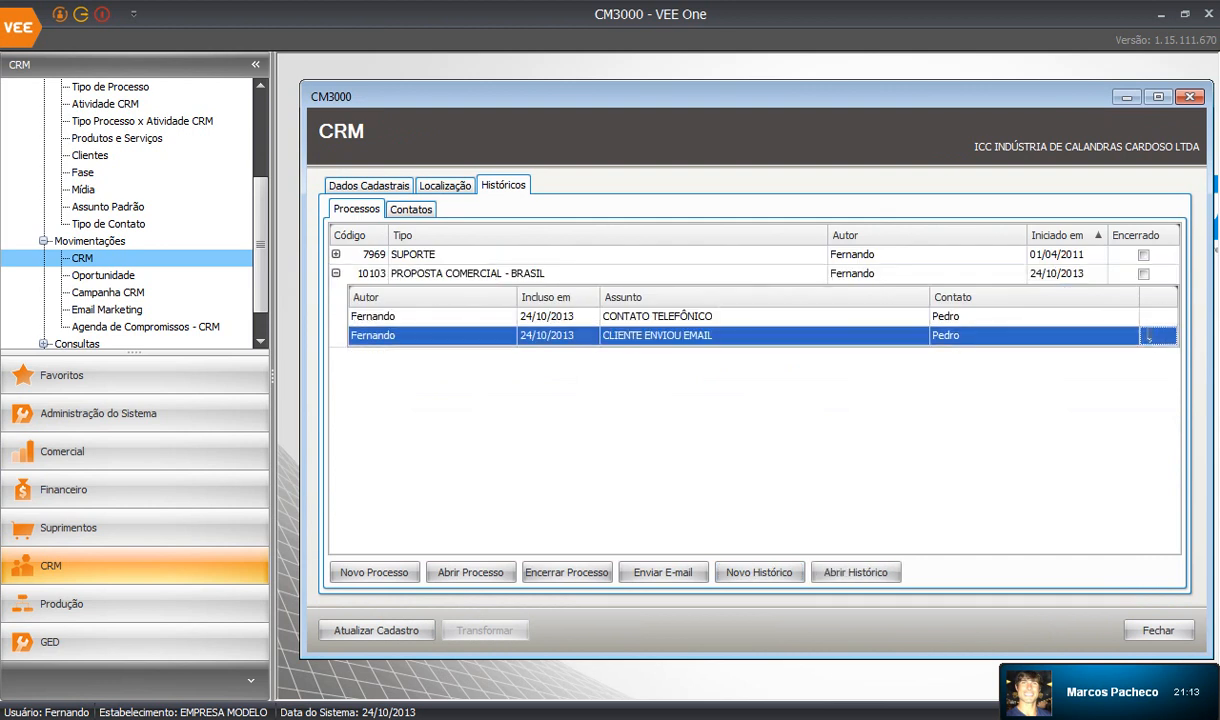
left_click(1149, 336)
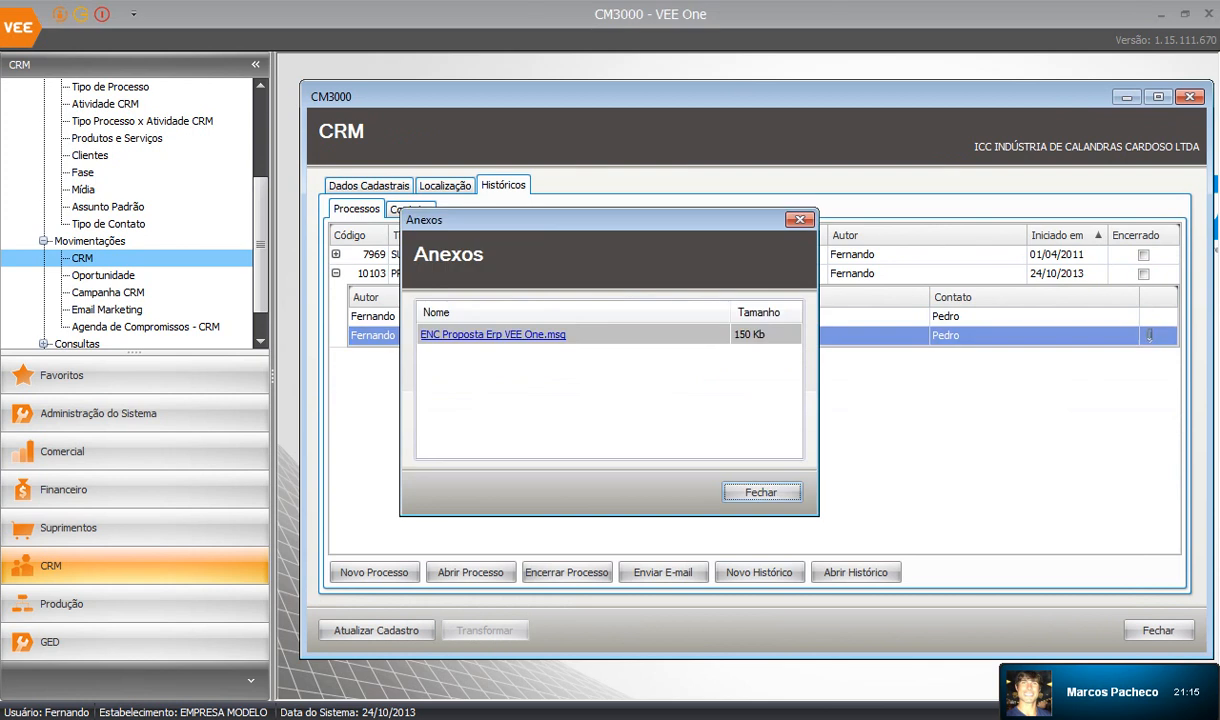
left_click(492, 335)
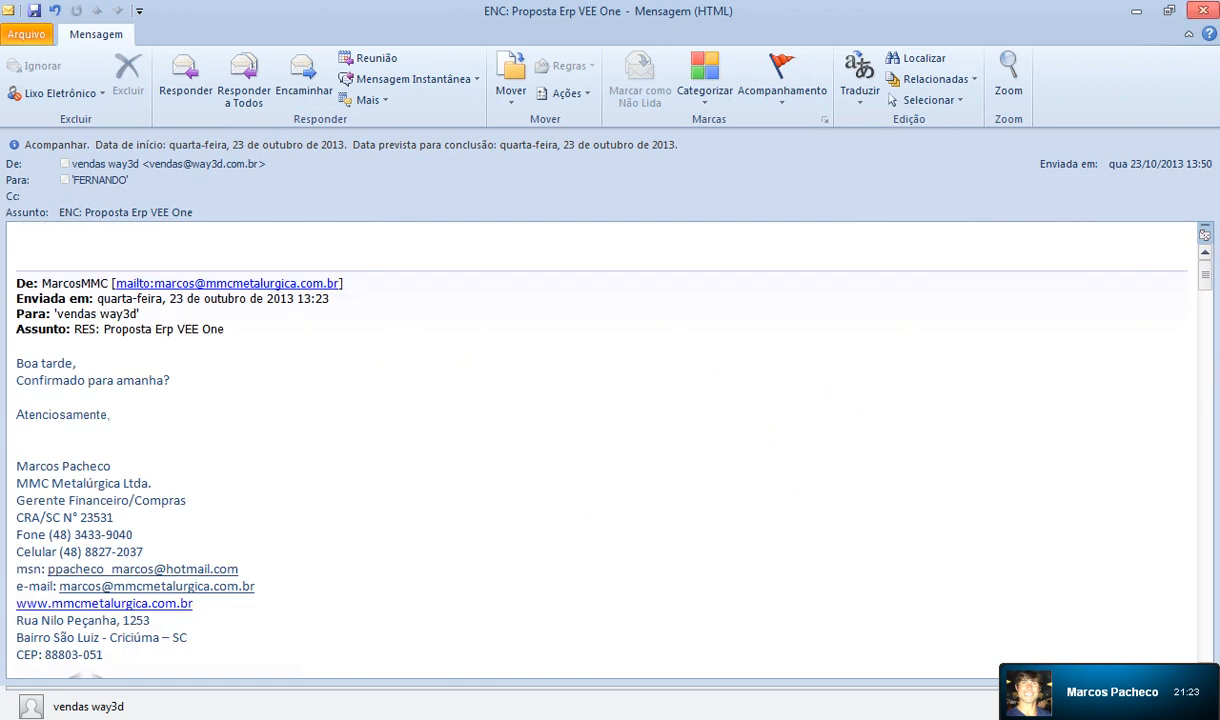
Close the ENC: Proposta Erp VEE One message window in Outlook.
left_click(1203, 10)
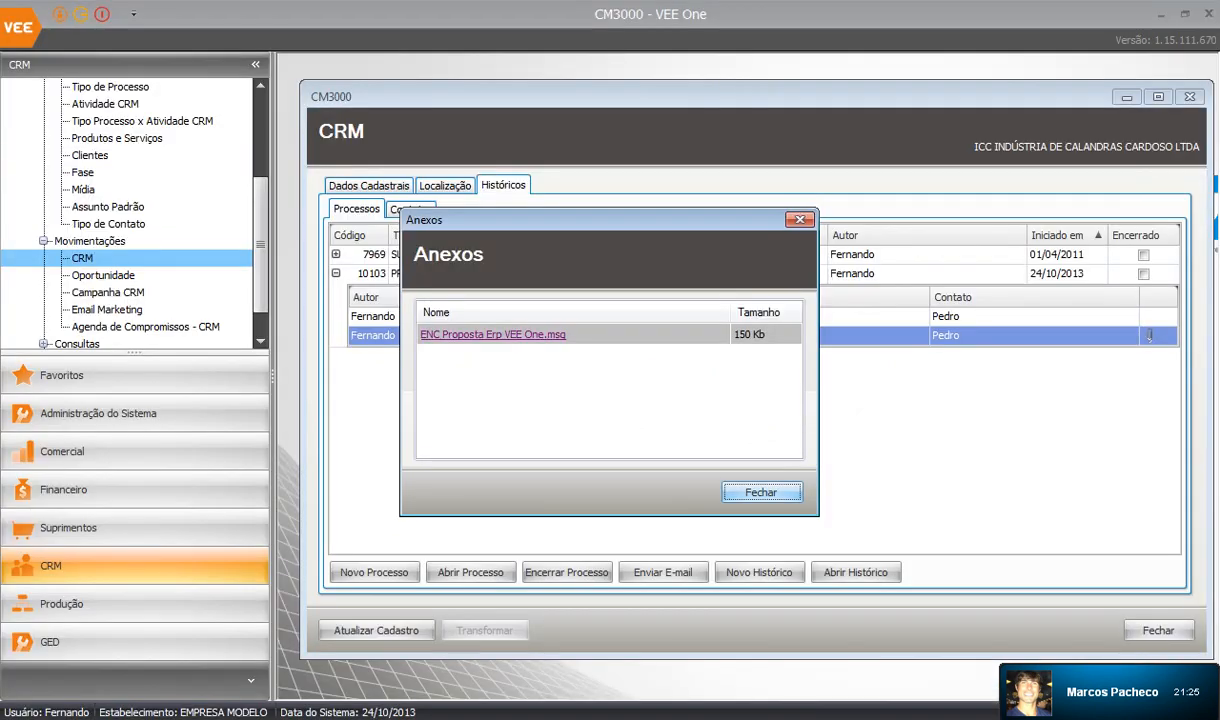
Close the Anexos list and begin another blank history for process 10103.
left_click(760, 490)
left_click(1157, 317)
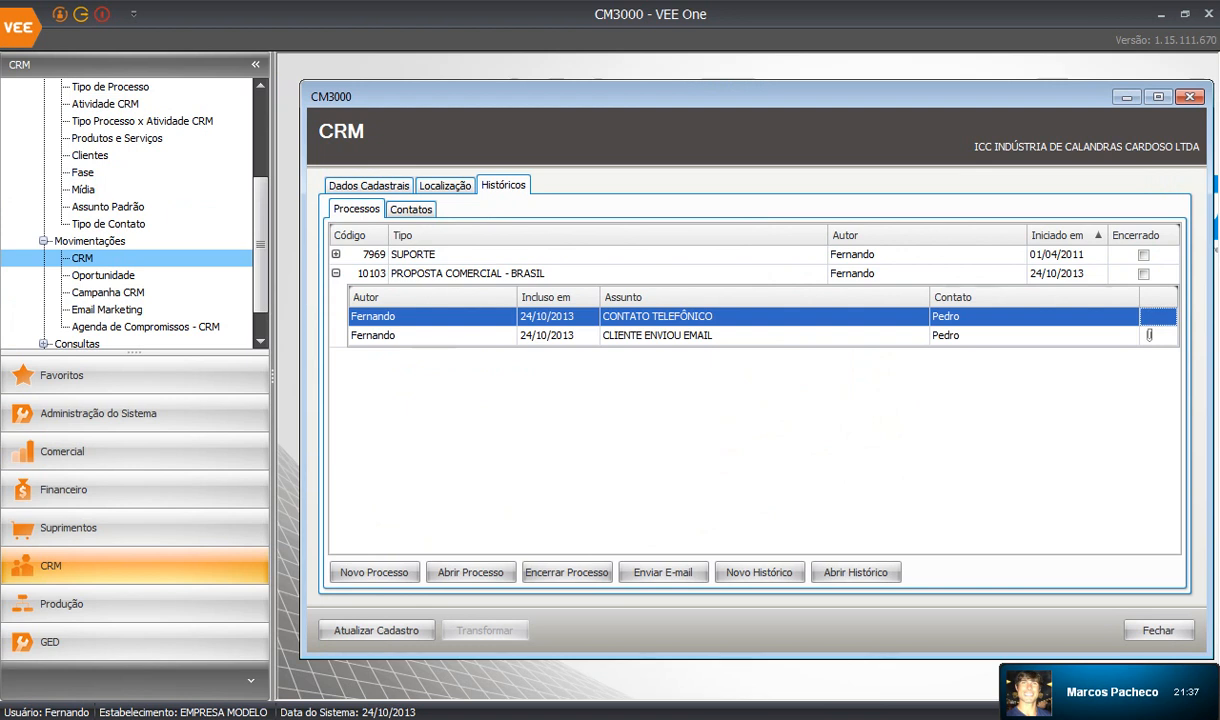
left_click(759, 573)
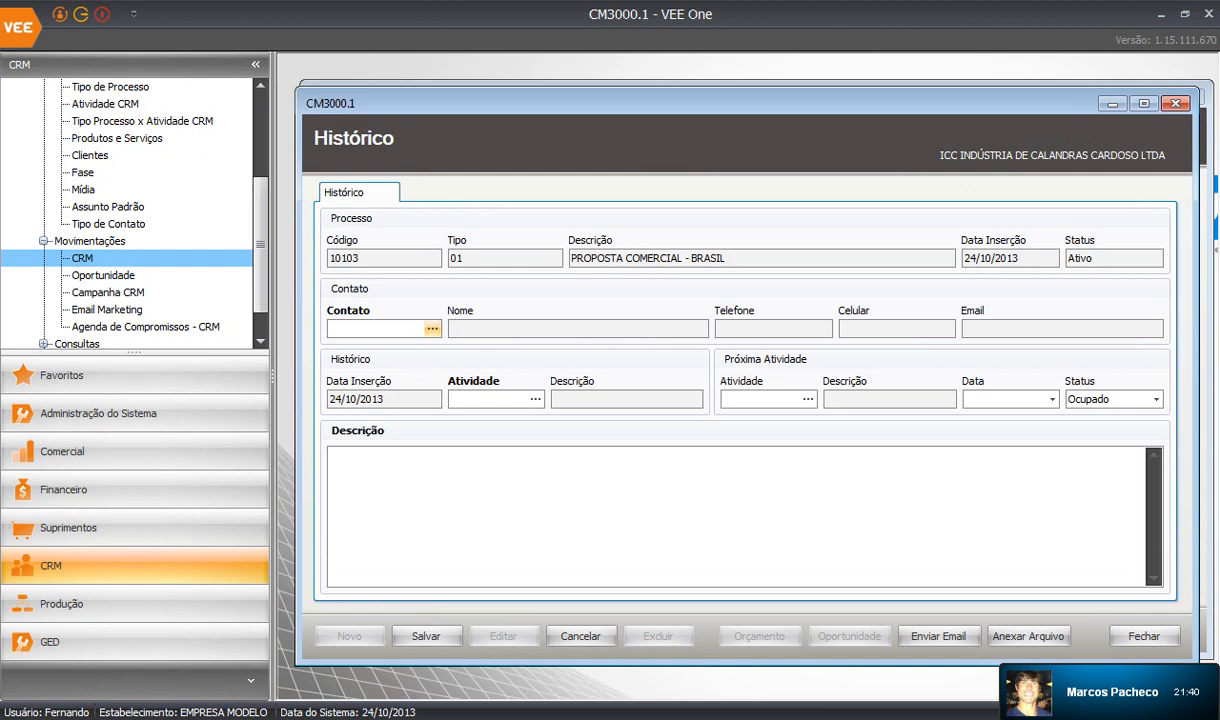
Fill the history with the first contact, activity CLIENTE LIGOU, and description 'PEDIU PARA LIGAR EM 07 DIAS.'.
left_click(412, 318)
key("Return")
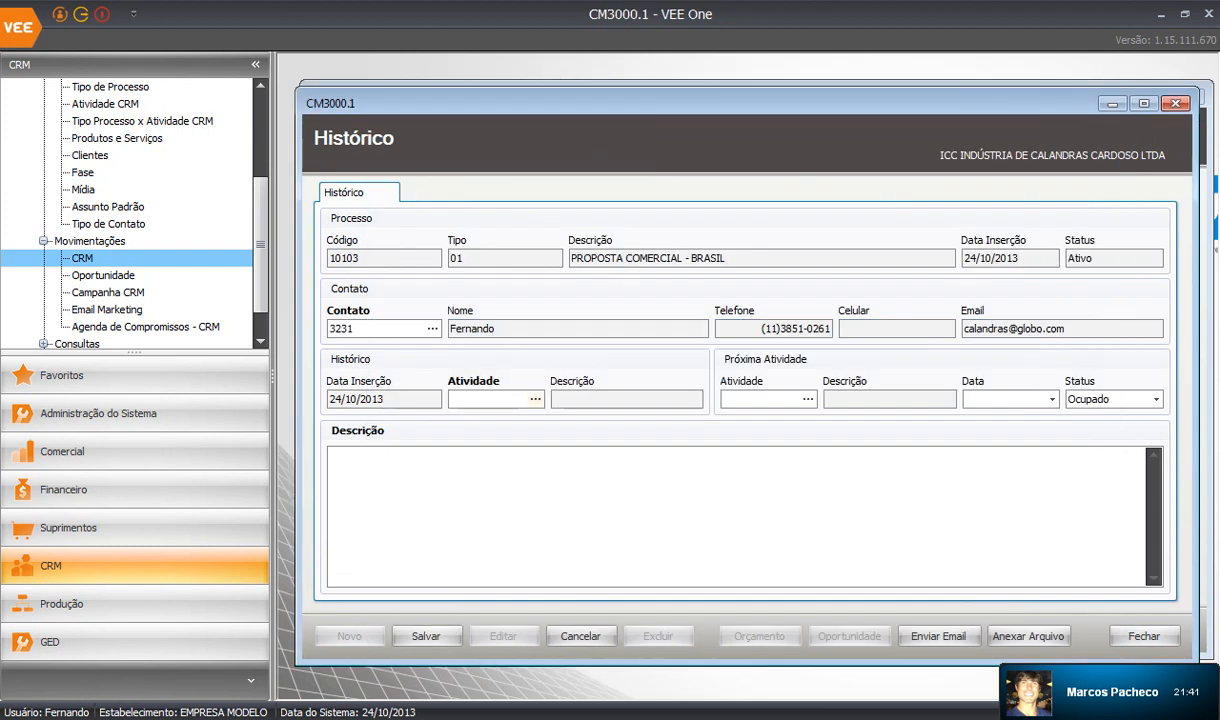
left_click(537, 398)
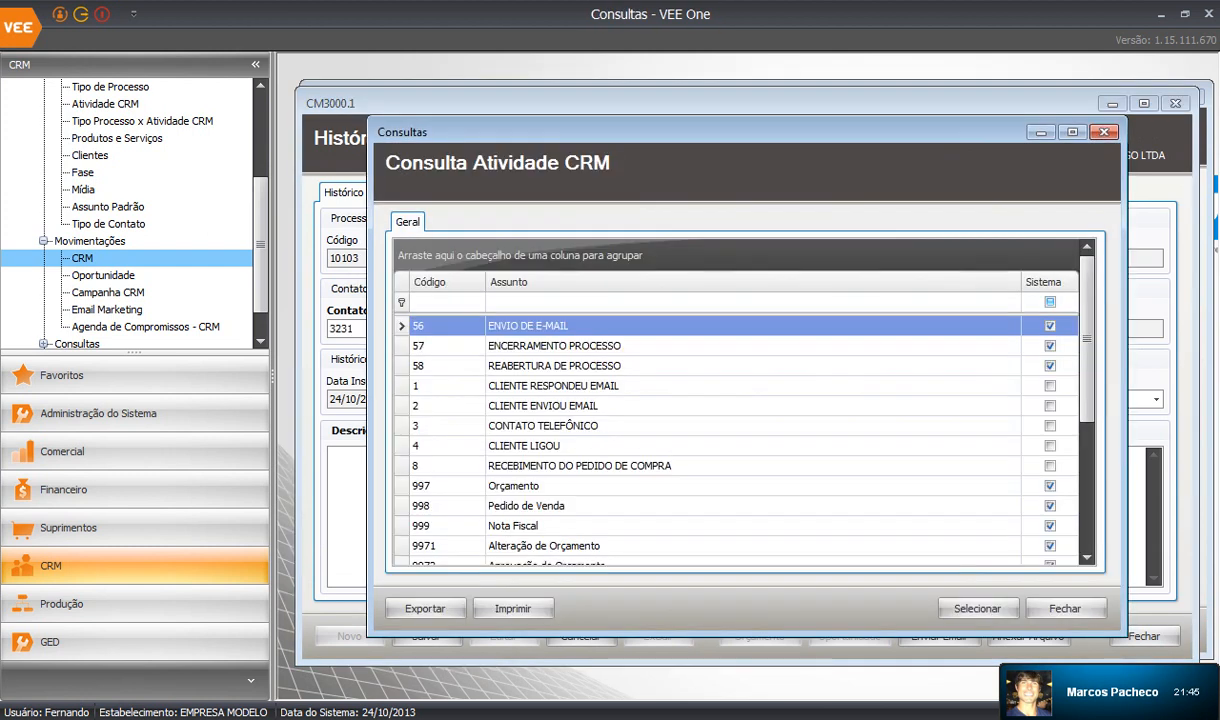
double_click(524, 446)
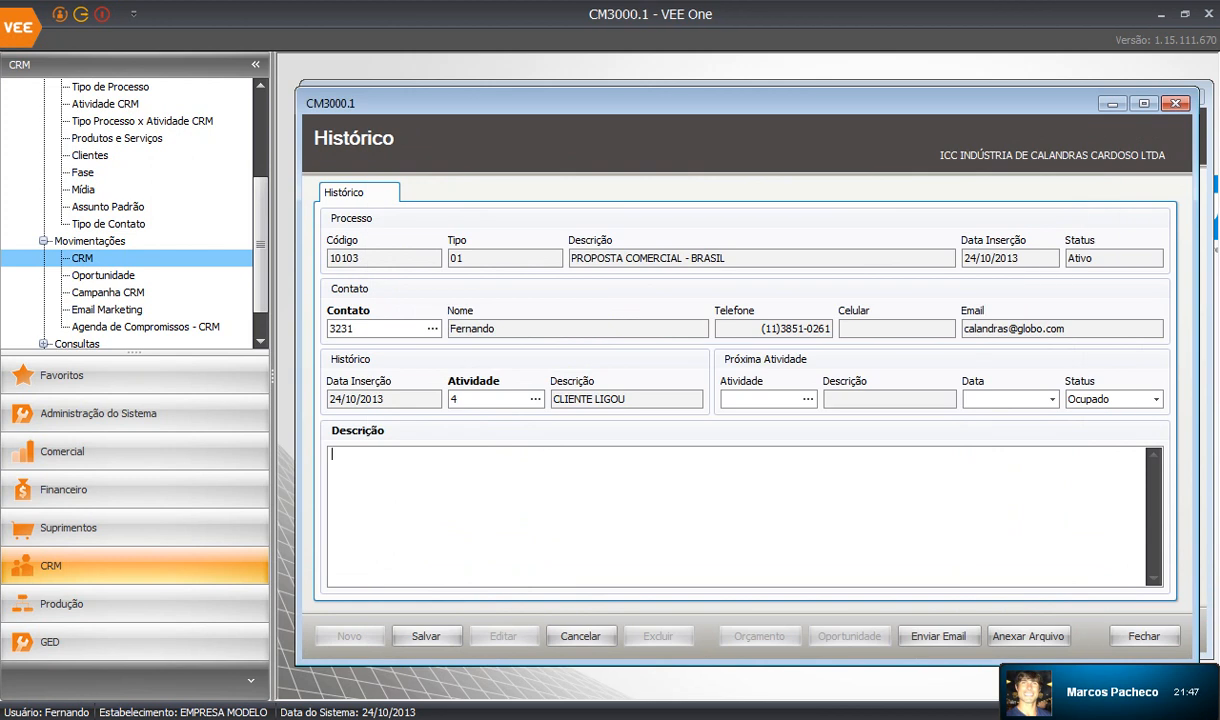
type("PEDIU PARA LIGAR EM")
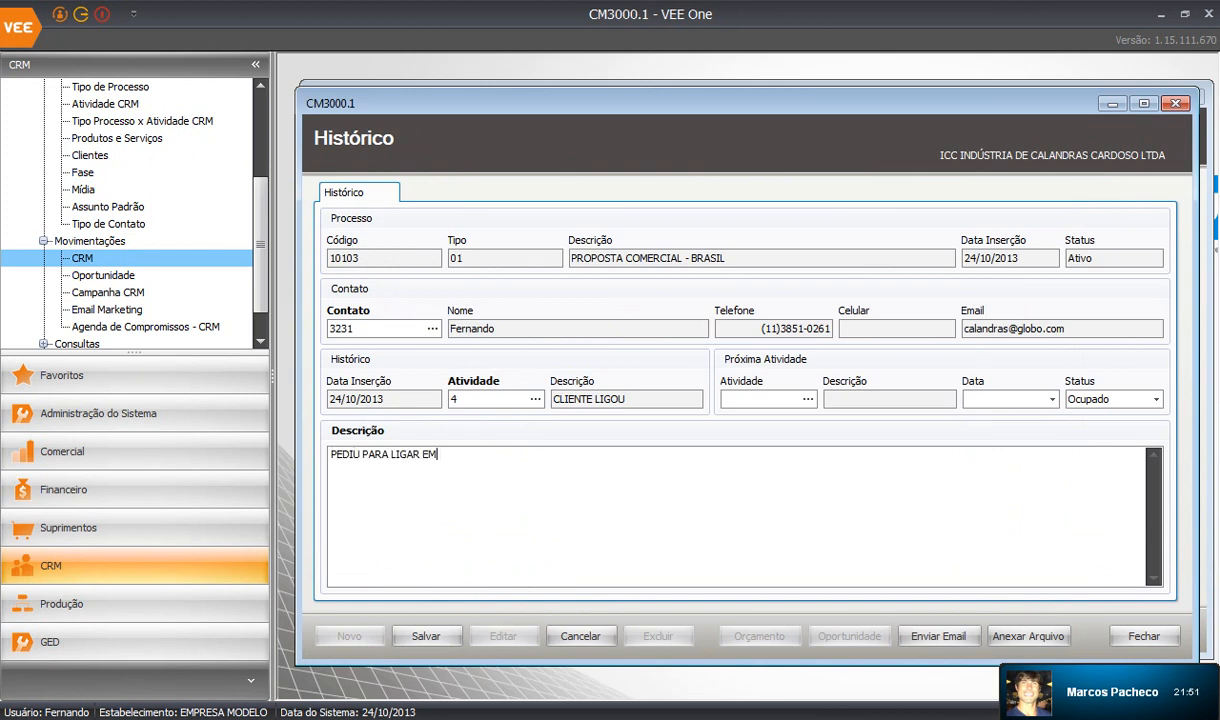
type(" 07 DIAS.")
Schedule a CONTATO TELEFÔNICO follow-up for 31/10/2013 and save the history.
left_click(807, 399)
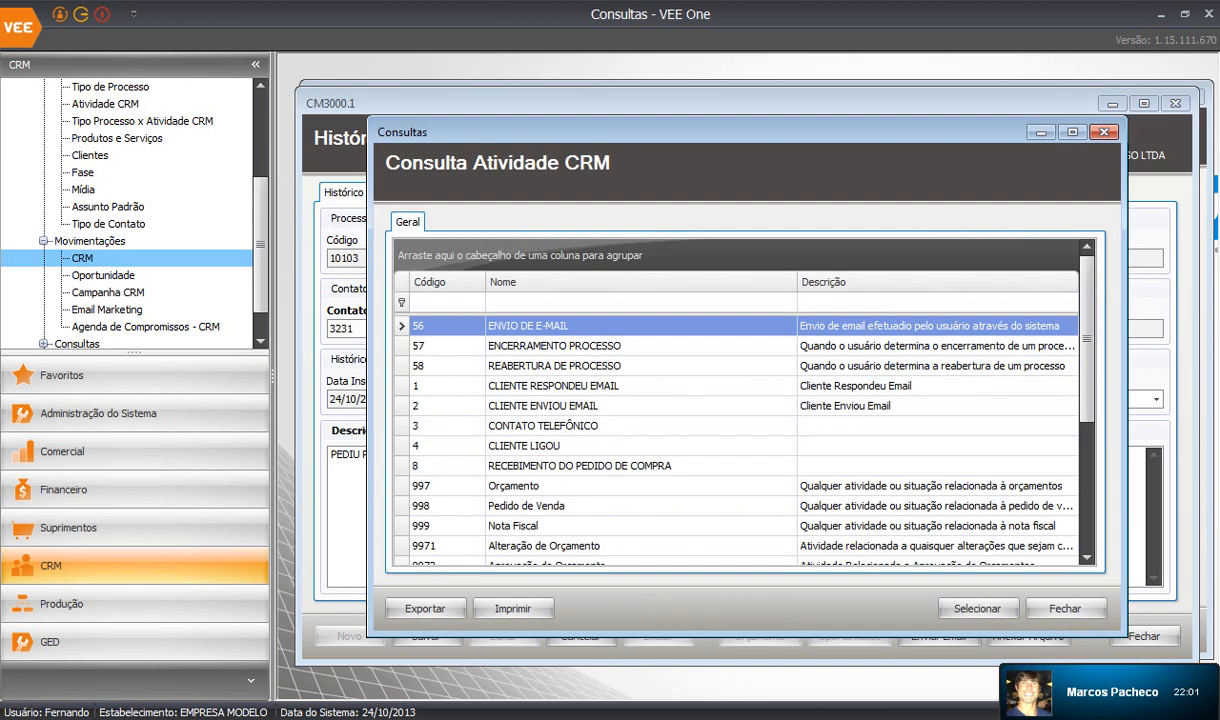
double_click(543, 426)
left_click(1051, 399)
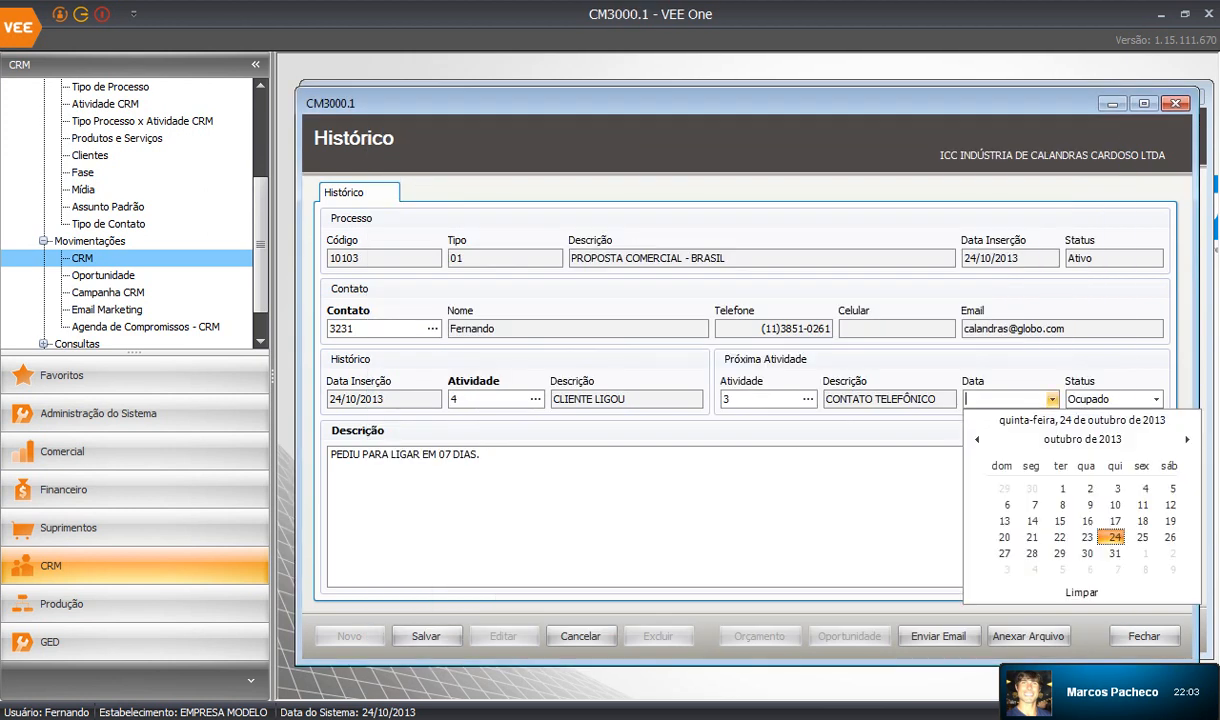
left_click(1059, 528)
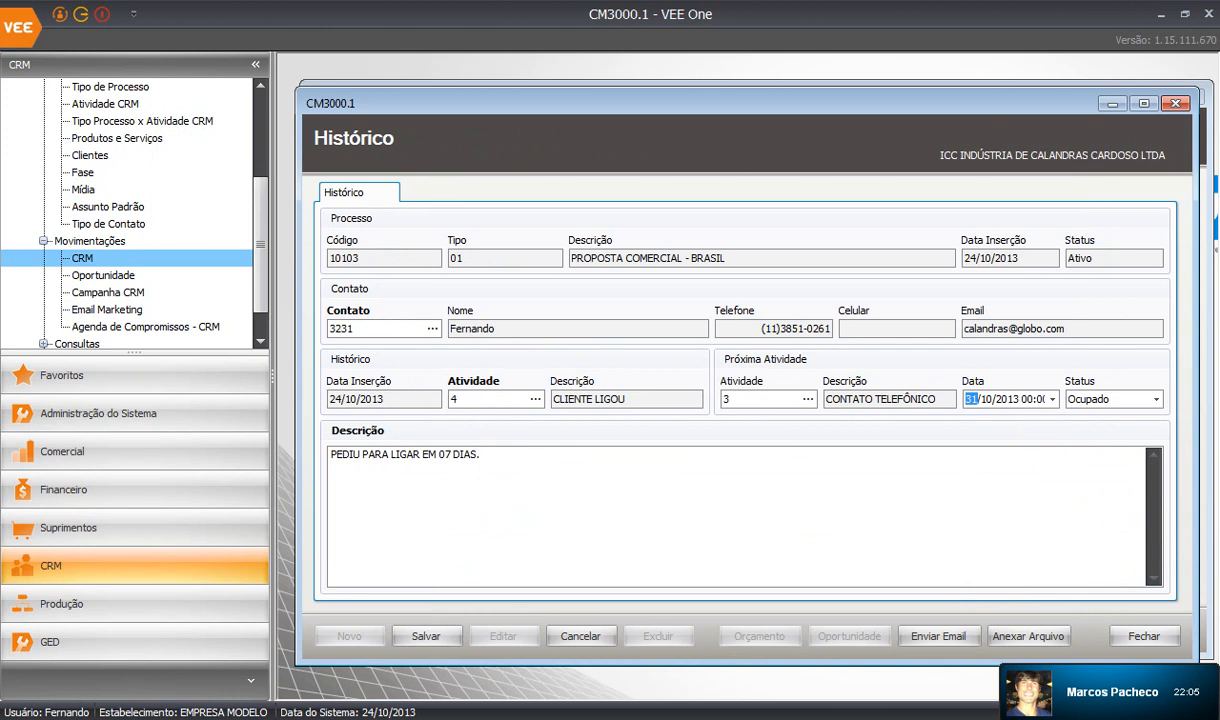
key("Right")
key("Right")
key("Right")
left_click(426, 636)
key("Return")
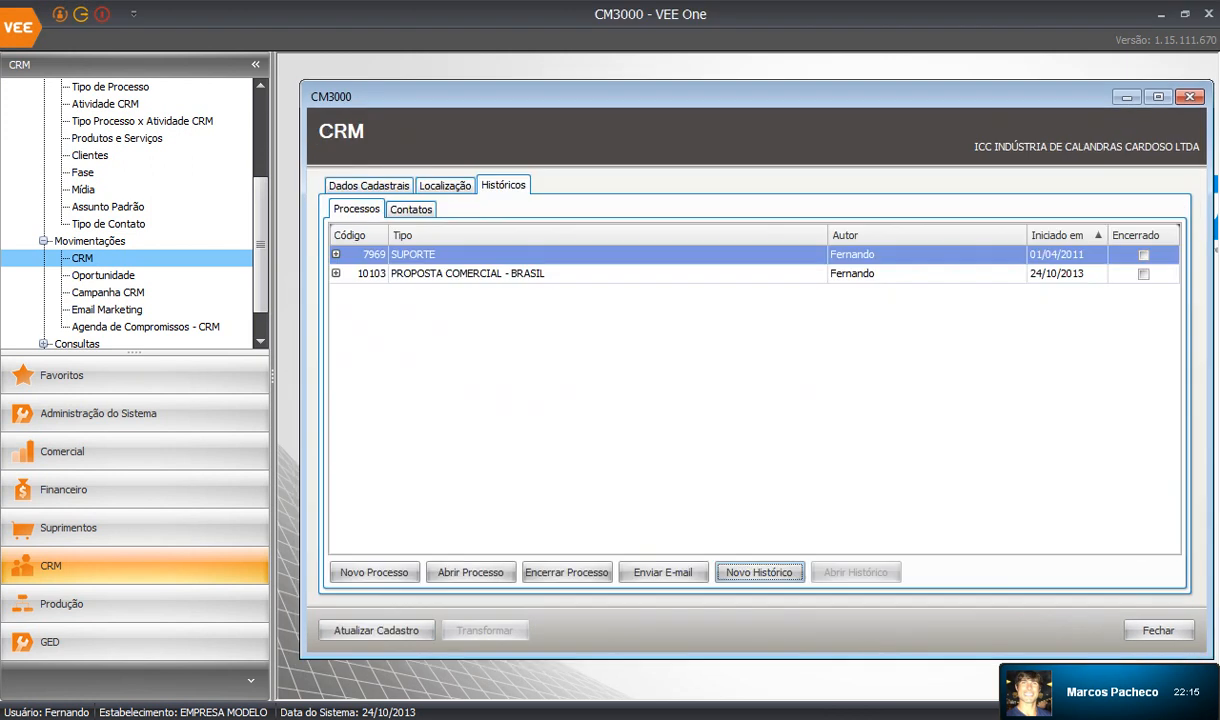
Show next week's CRM appointment calendar maximized.
left_click(145, 327)
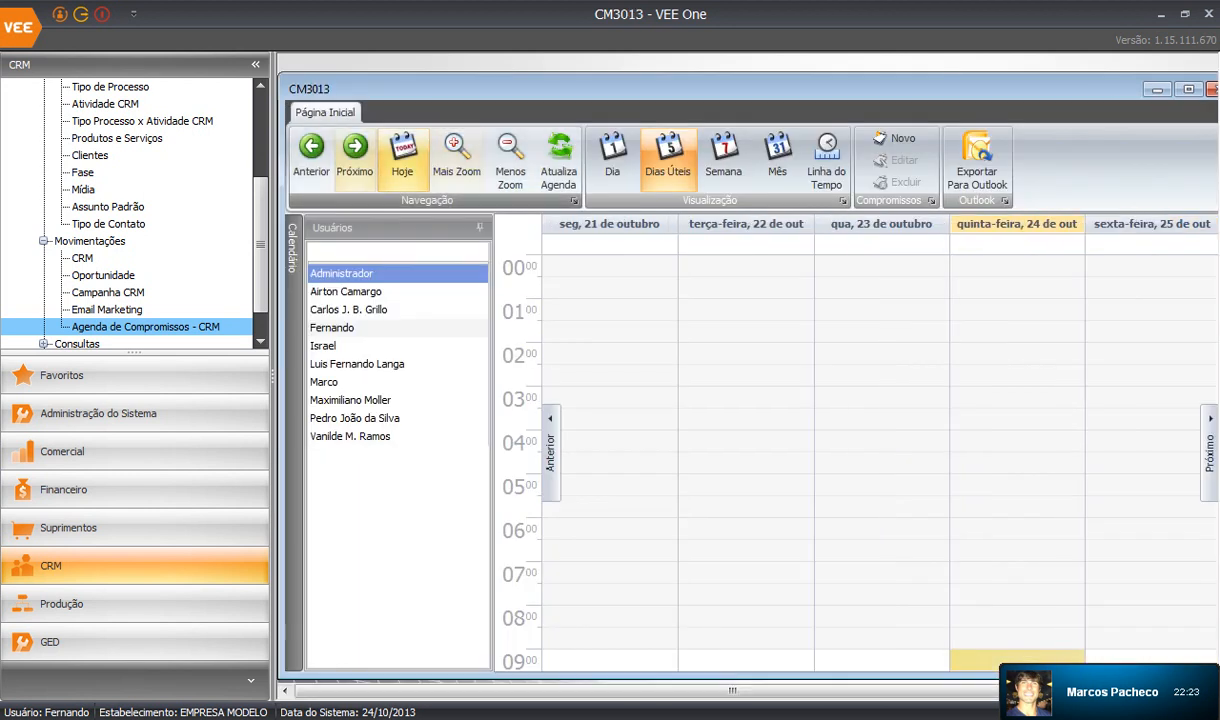
left_click(355, 155)
scroll(850, 450, "down", 3)
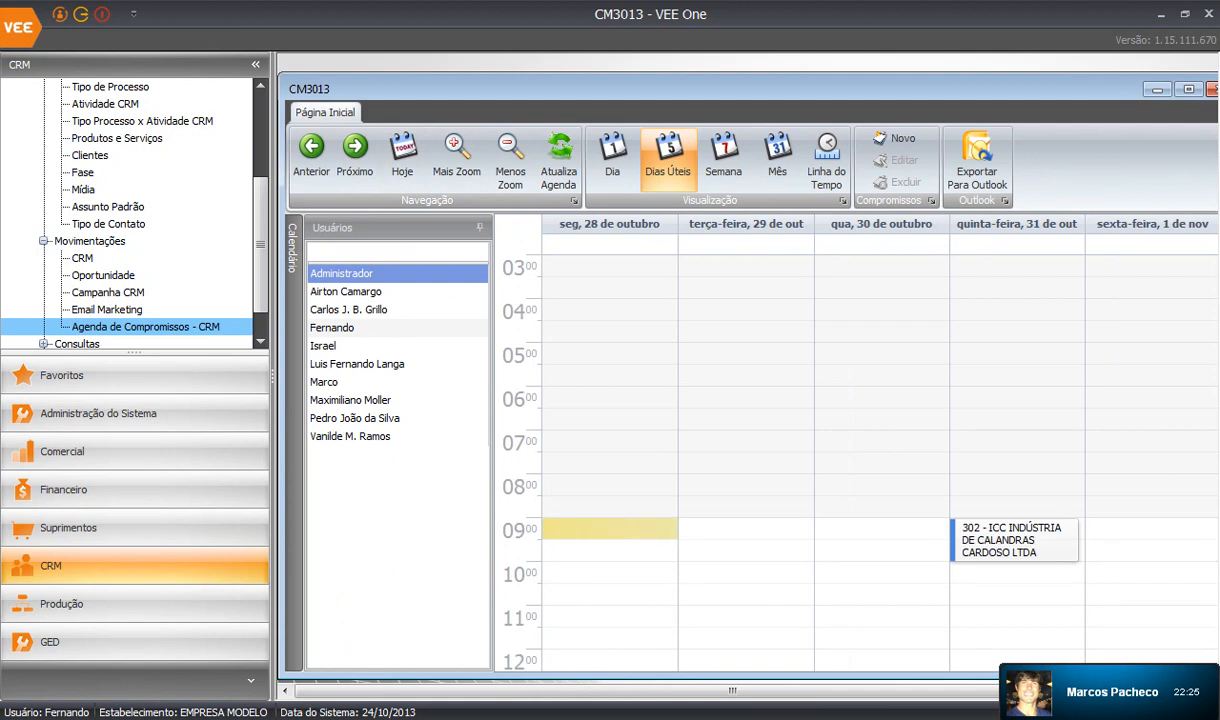
left_click(1188, 89)
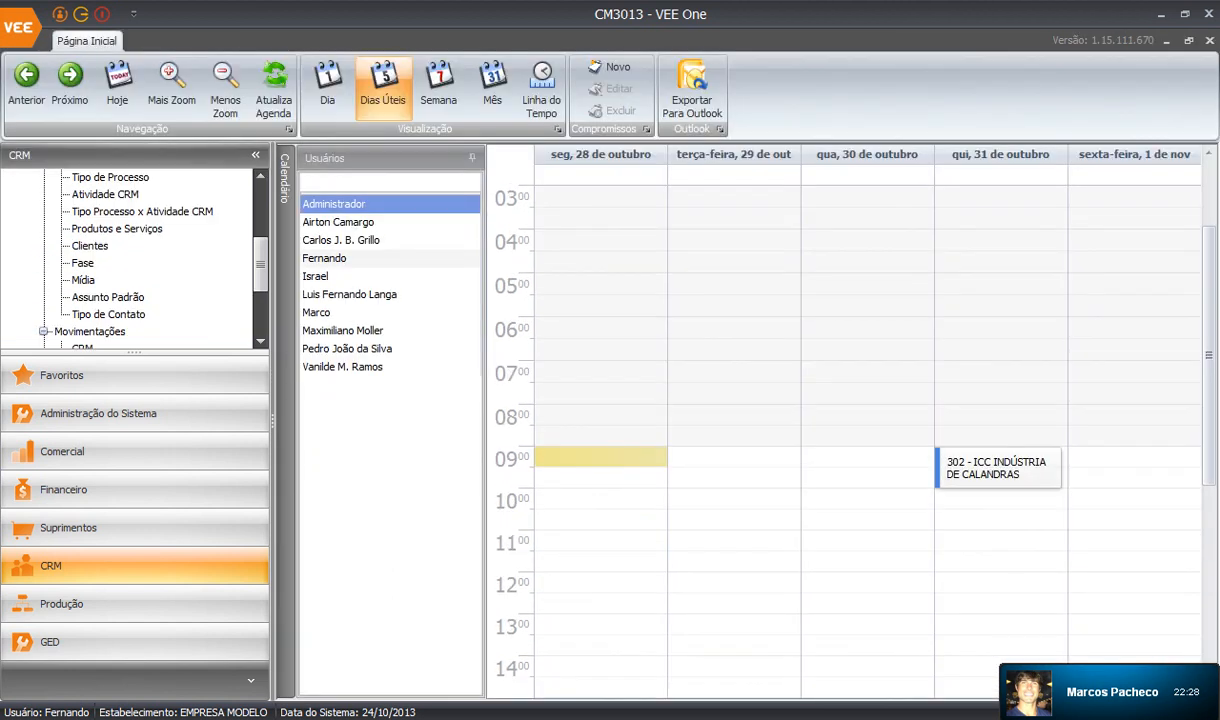
Review the Thursday ICC Indústria 09:00 call appointment, then close it and the calendar.
left_click(998, 468)
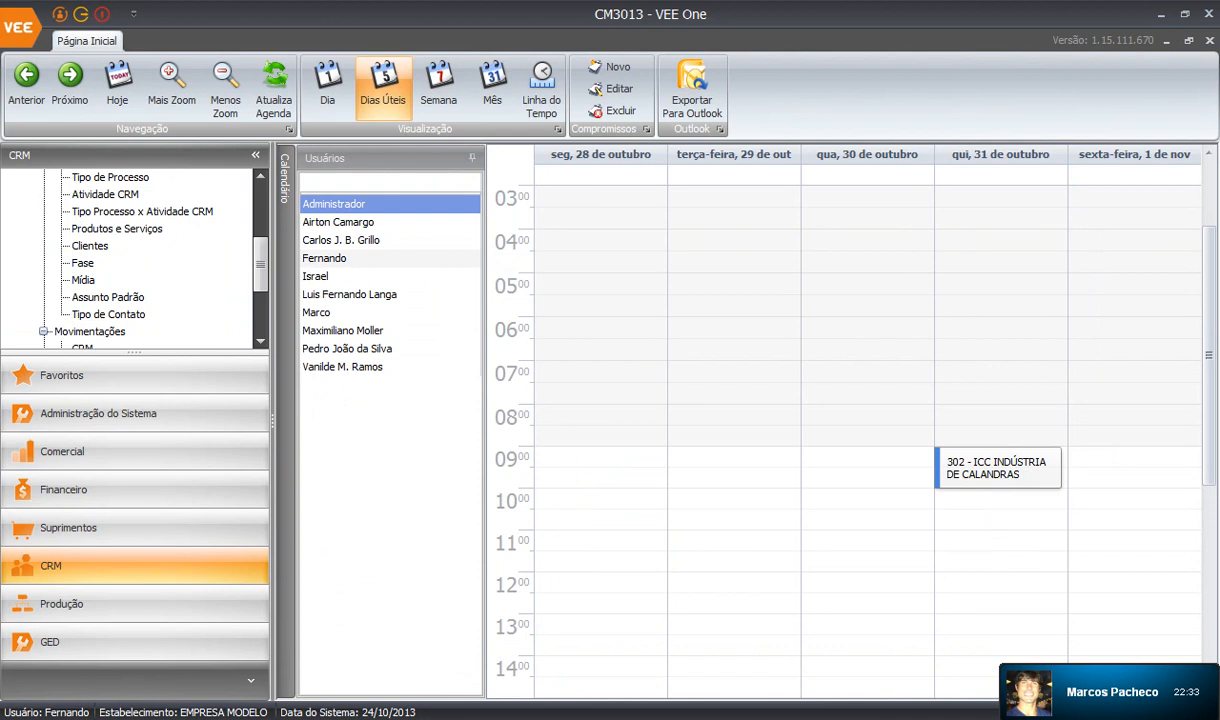
double_click(998, 468)
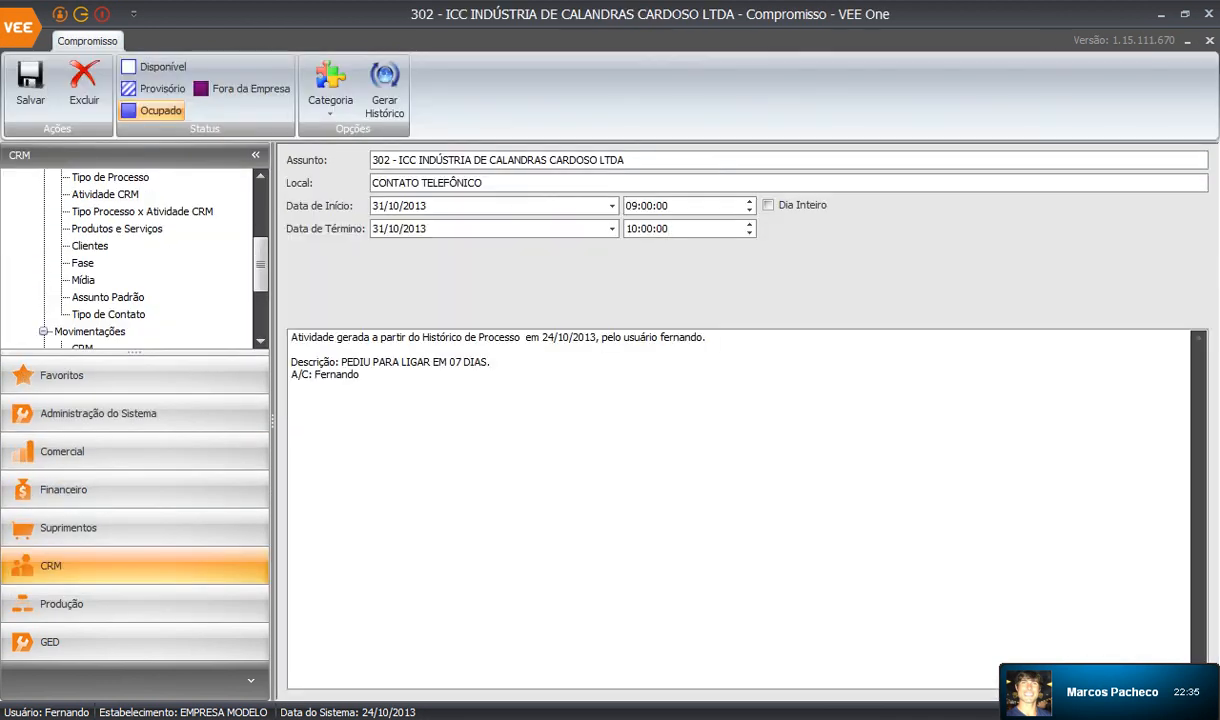
left_click_drag(491, 362, 291, 362)
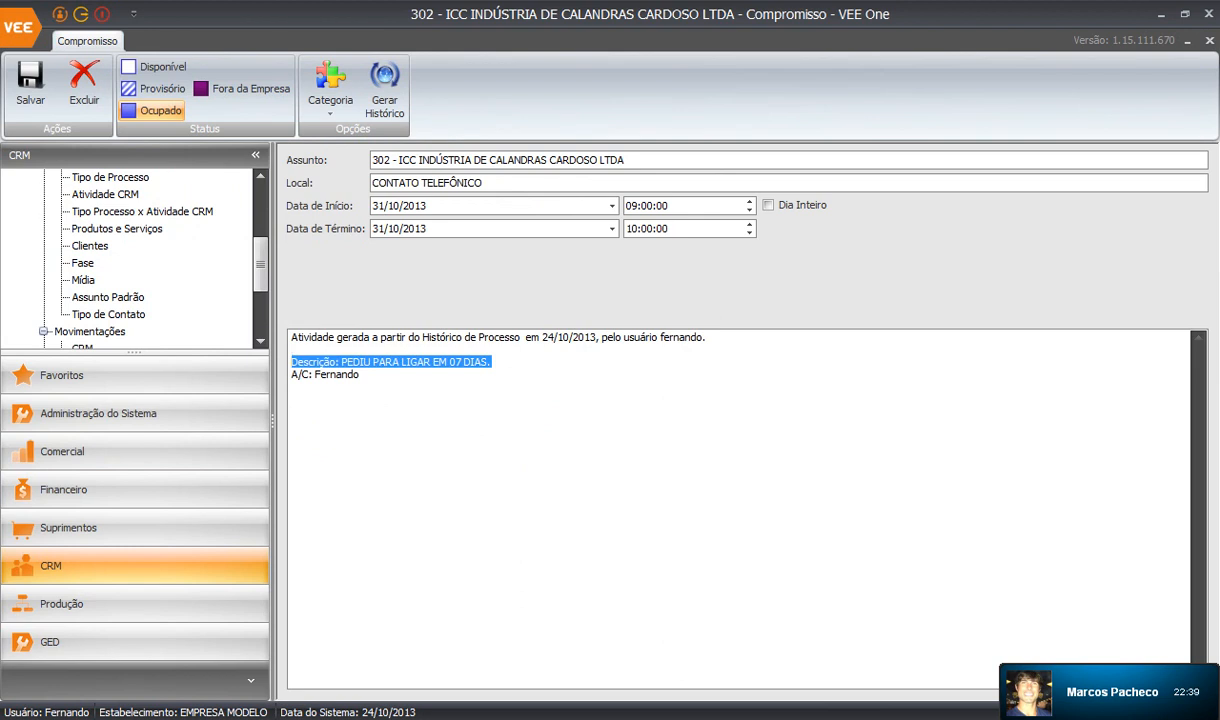
left_click(361, 375)
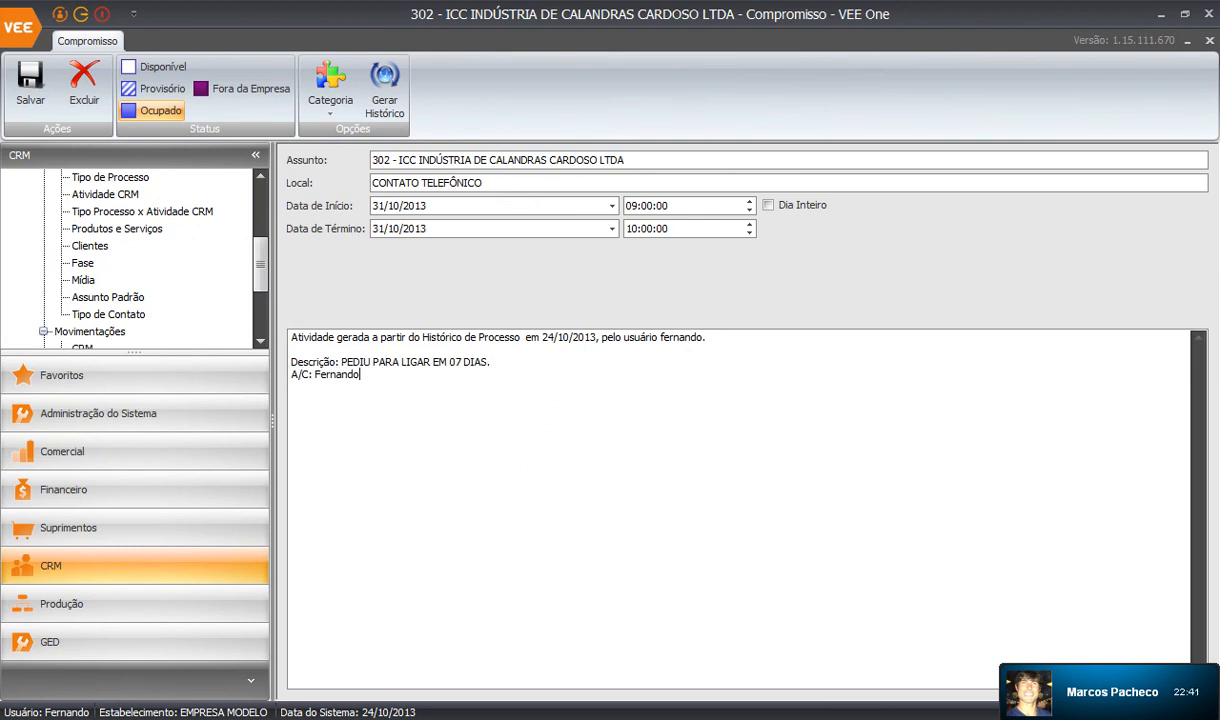
left_click(1209, 41)
left_click(1209, 41)
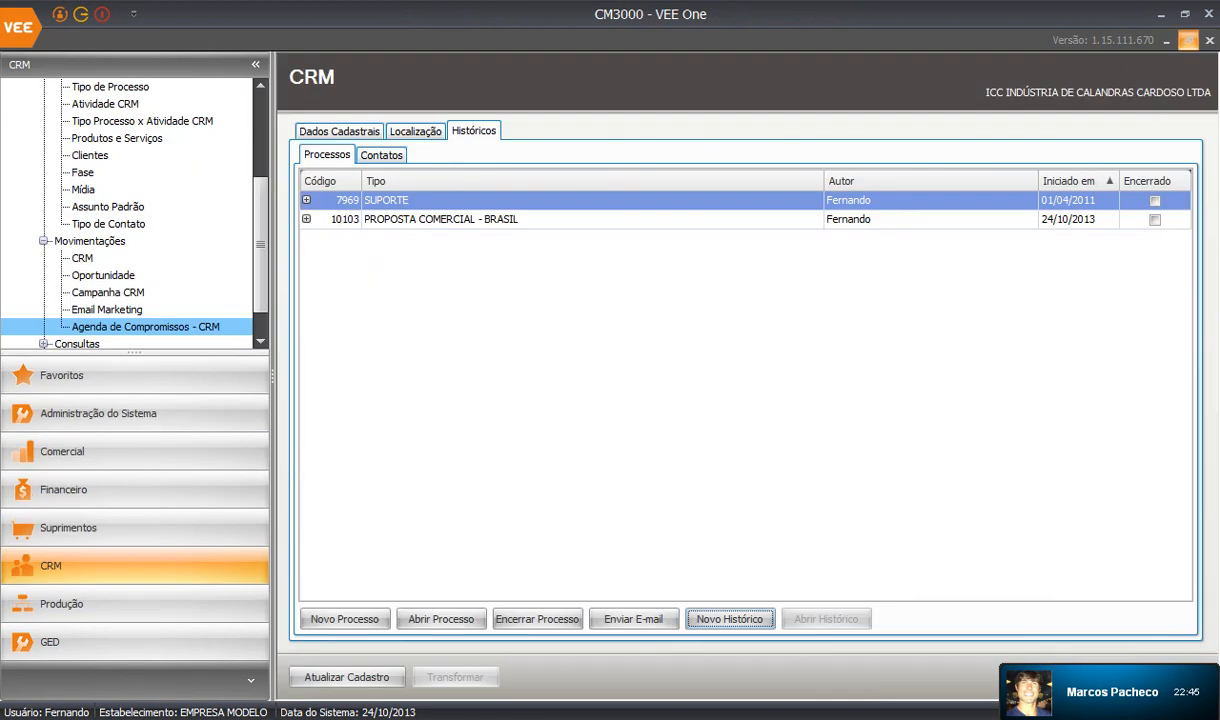
Restore the CRM record window and begin an e-mail for process 10103, PROPOSTA COMERCIAL - BRASIL.
left_click(1189, 41)
left_click_drag(272, 285, 243, 285)
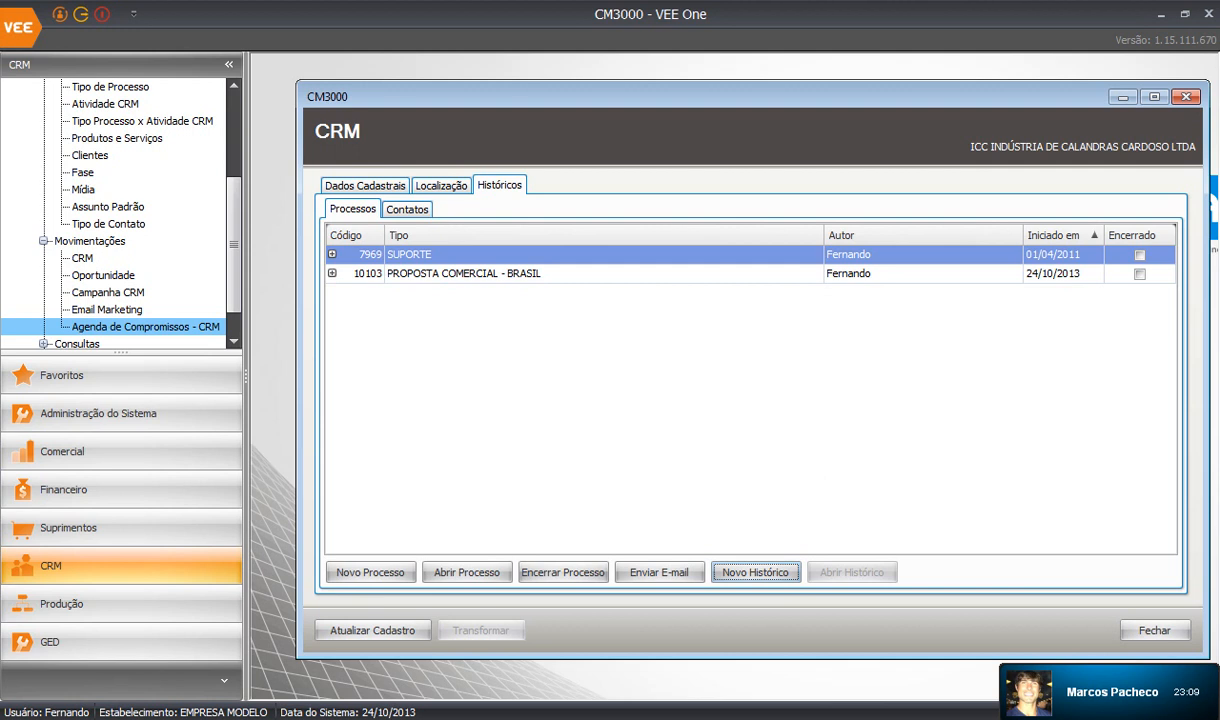
left_click(1140, 274)
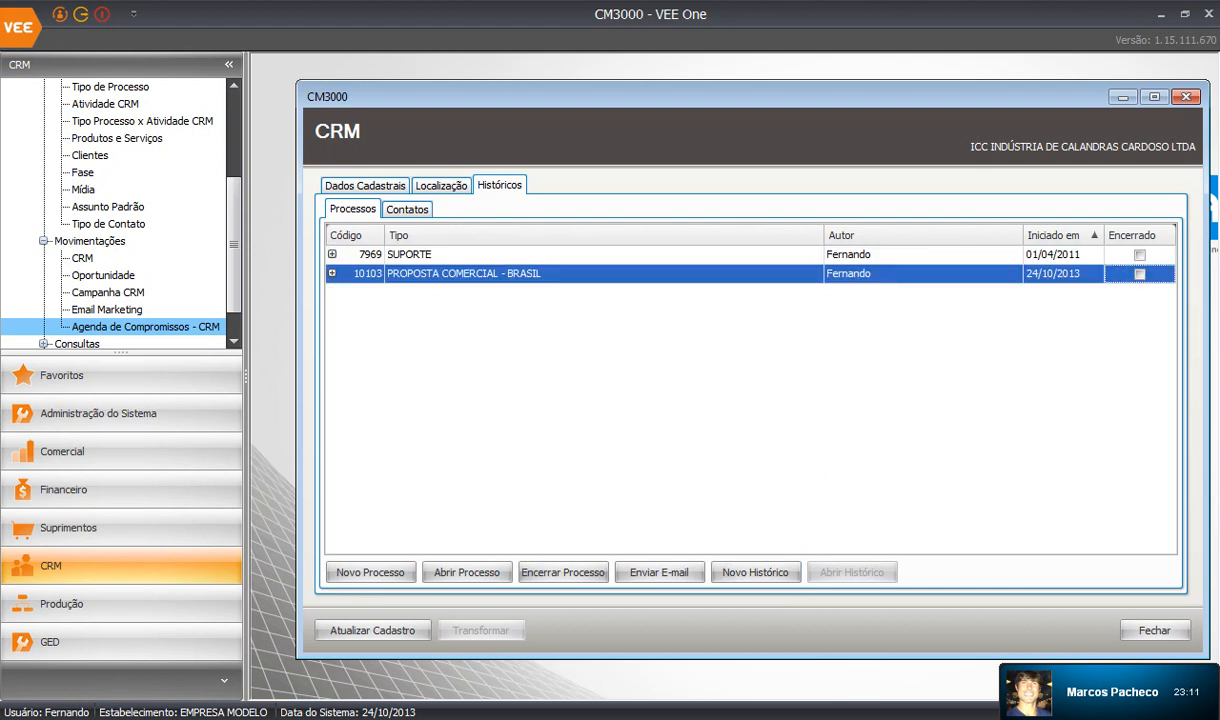
left_click(659, 572)
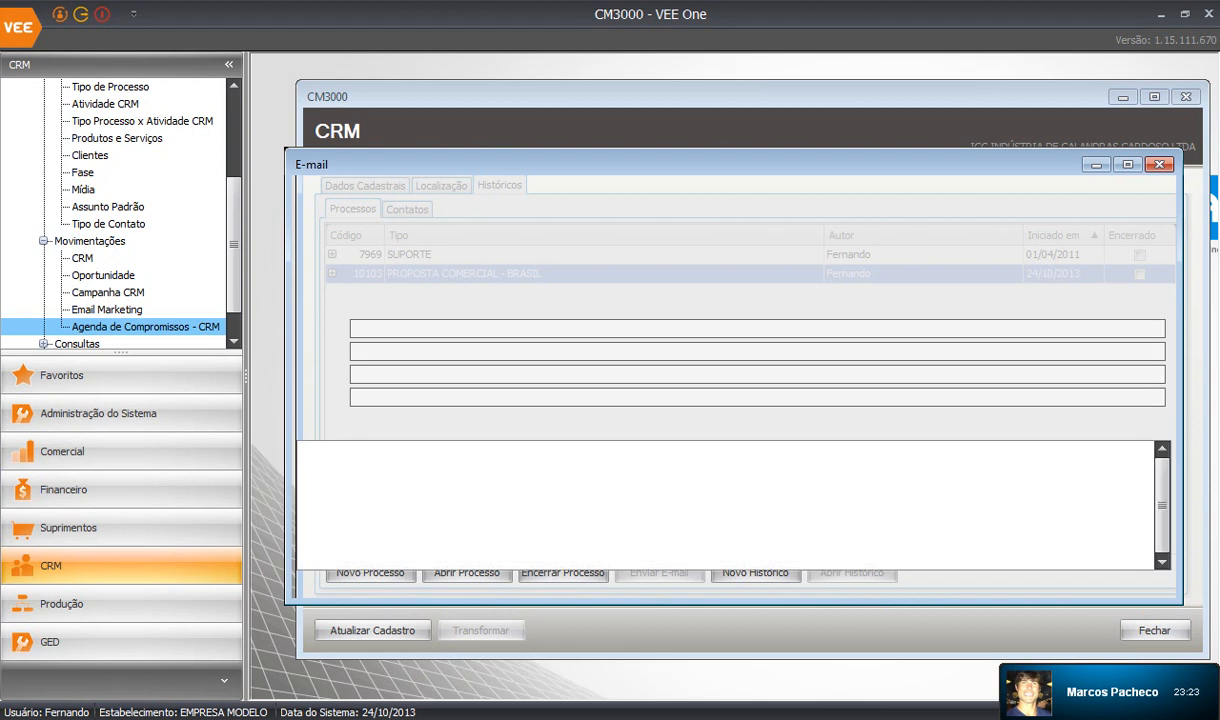
Set the maximized e-mail's sender to the support account and recipient to the ICC customer contact.
left_click(1128, 164)
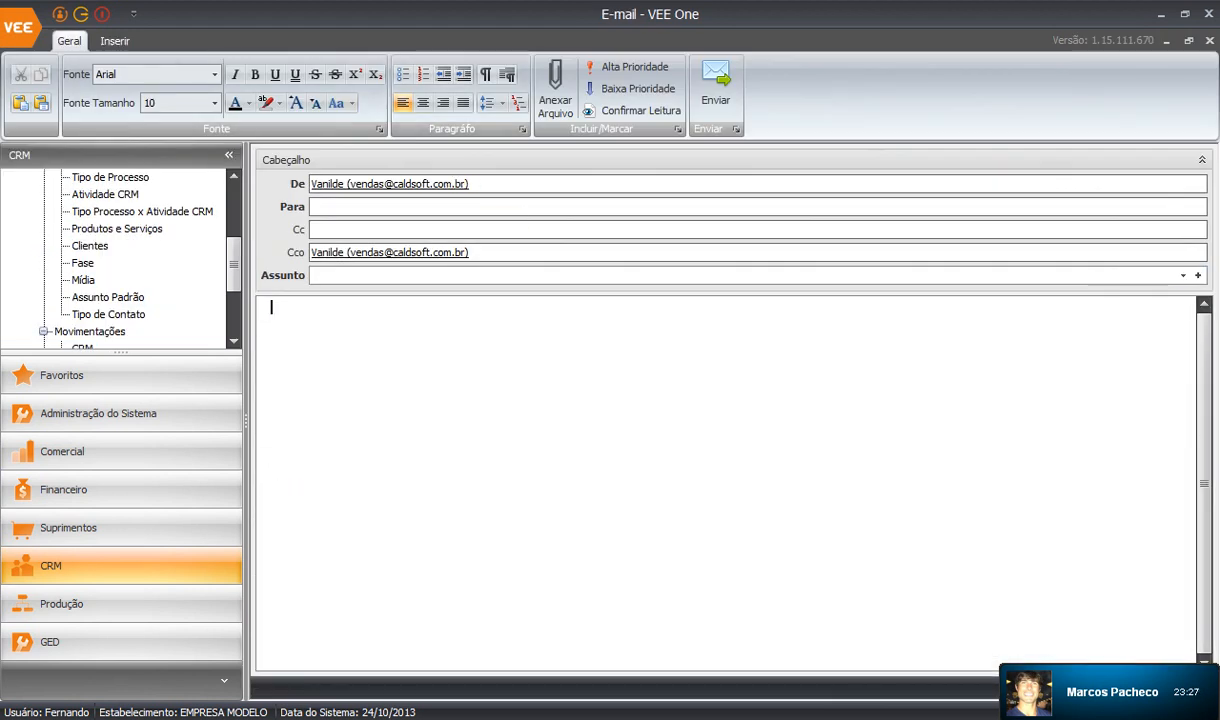
left_click(469, 184)
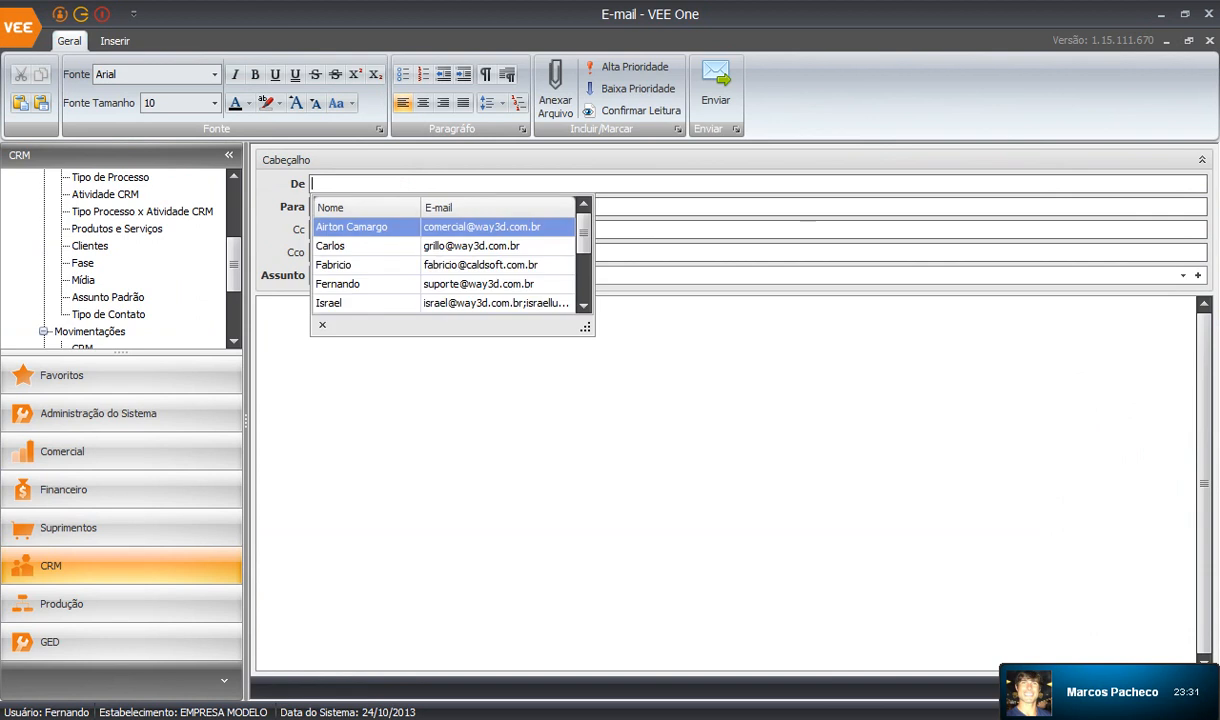
key("Down")
key("Down")
key("Down")
key("Return")
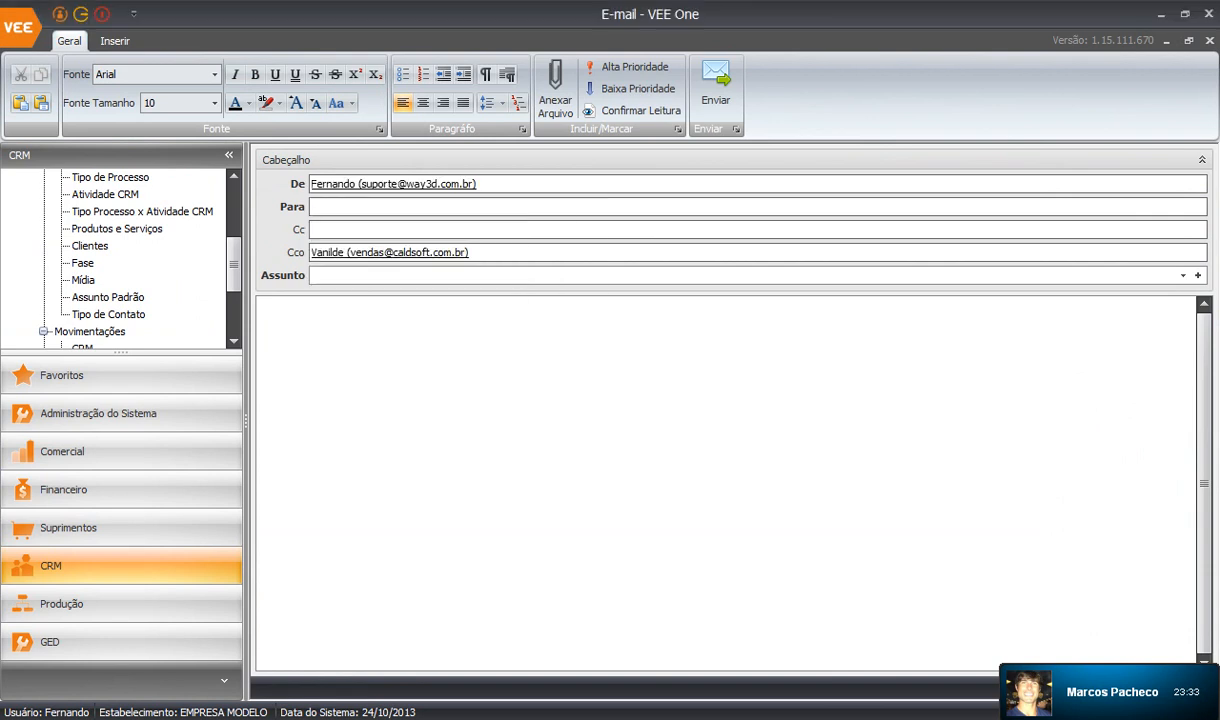
left_click(312, 206)
key("Return")
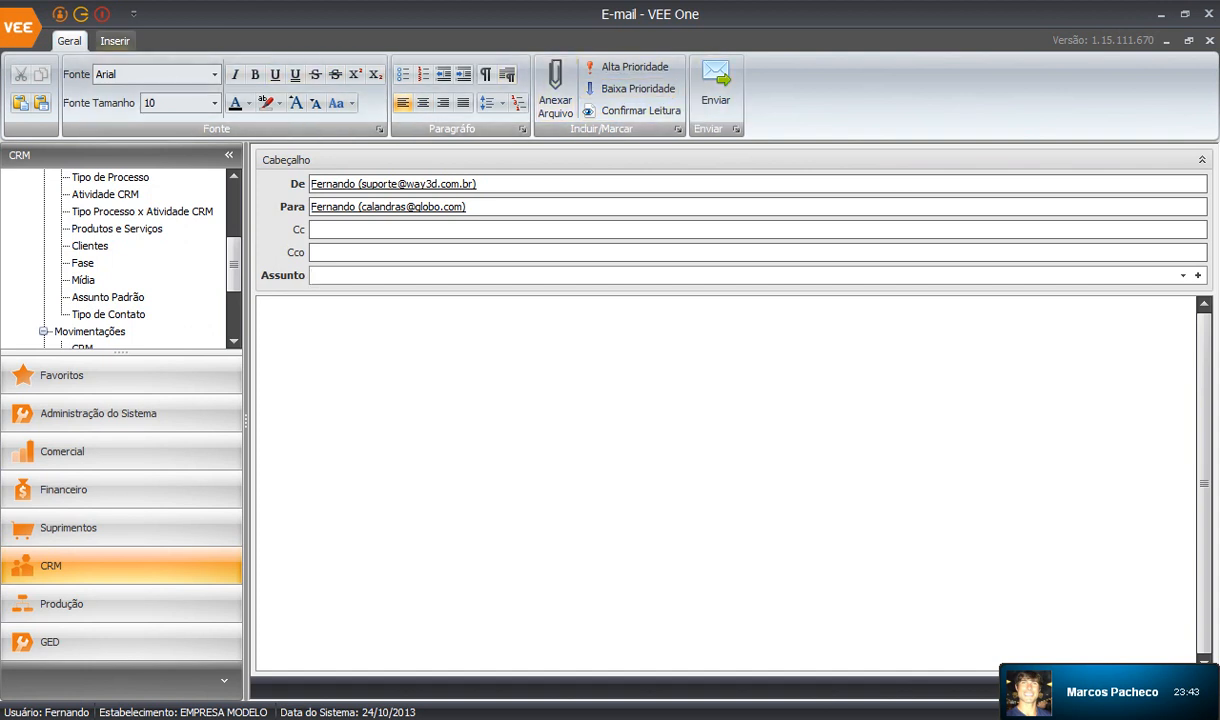
left_click(115, 41)
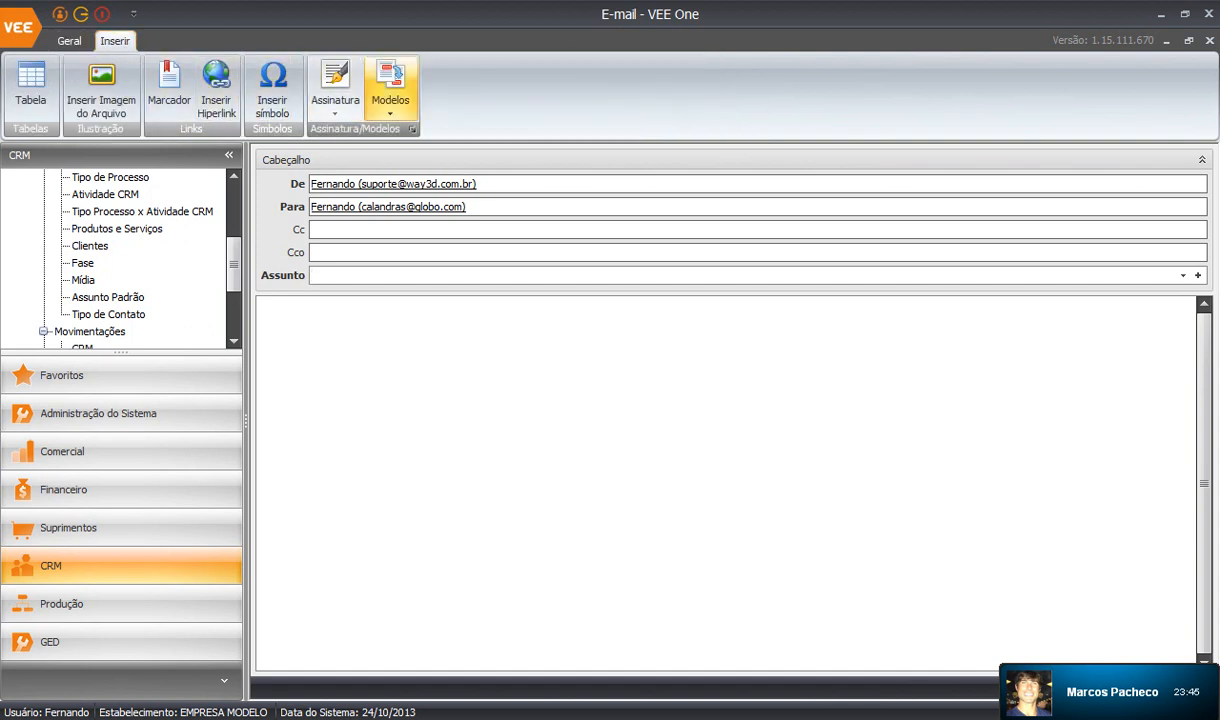
Add the Apresentação ERP VEE One.docx template from ERP VEE ONE to the e-mail body.
left_click(390, 88)
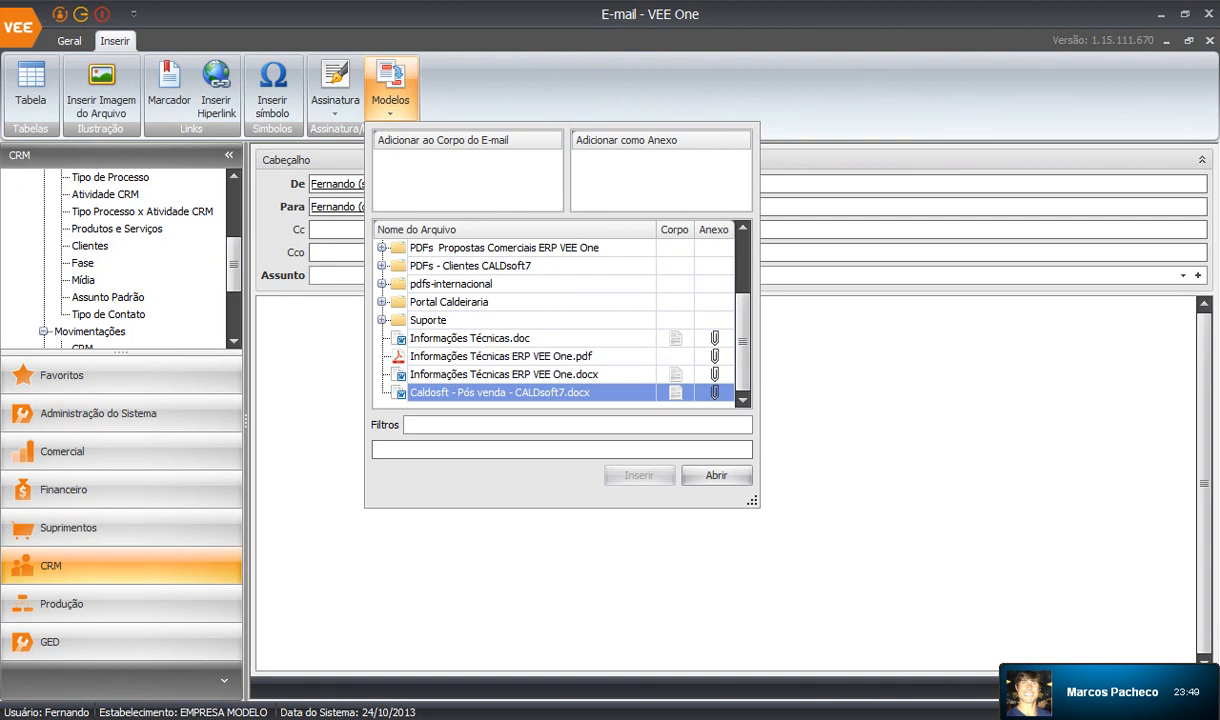
left_click_drag(752, 501, 1003, 574)
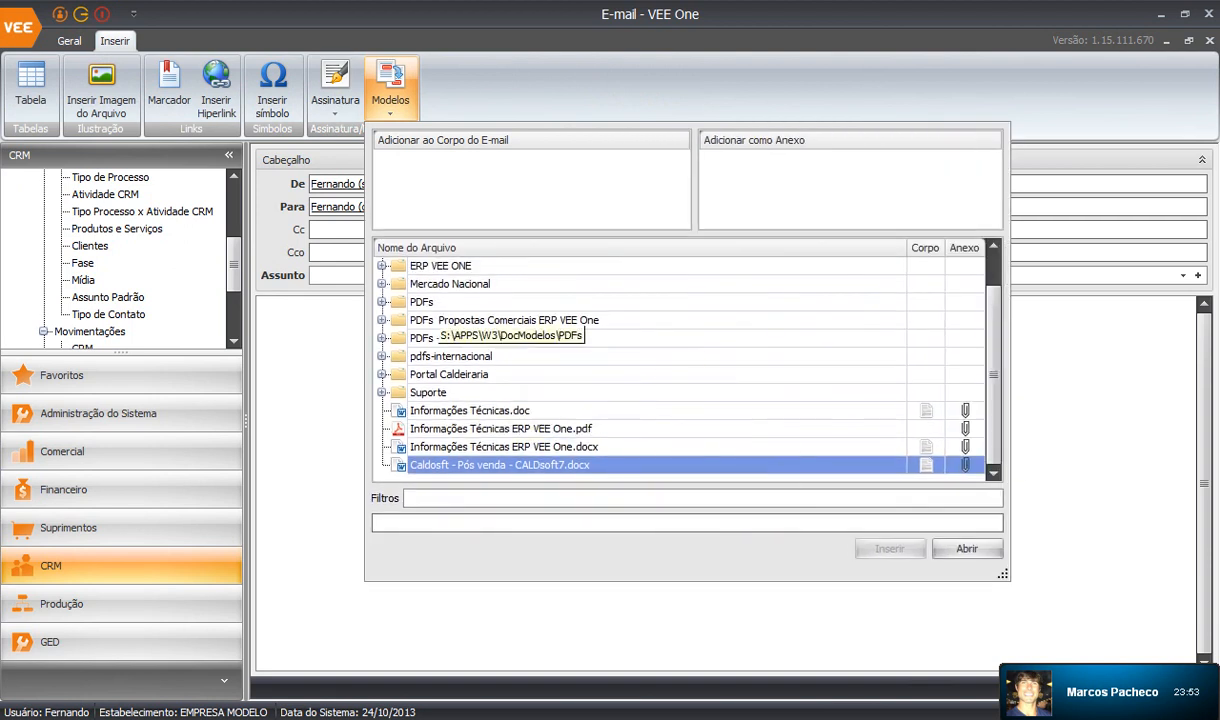
left_click(438, 267)
double_click(438, 266)
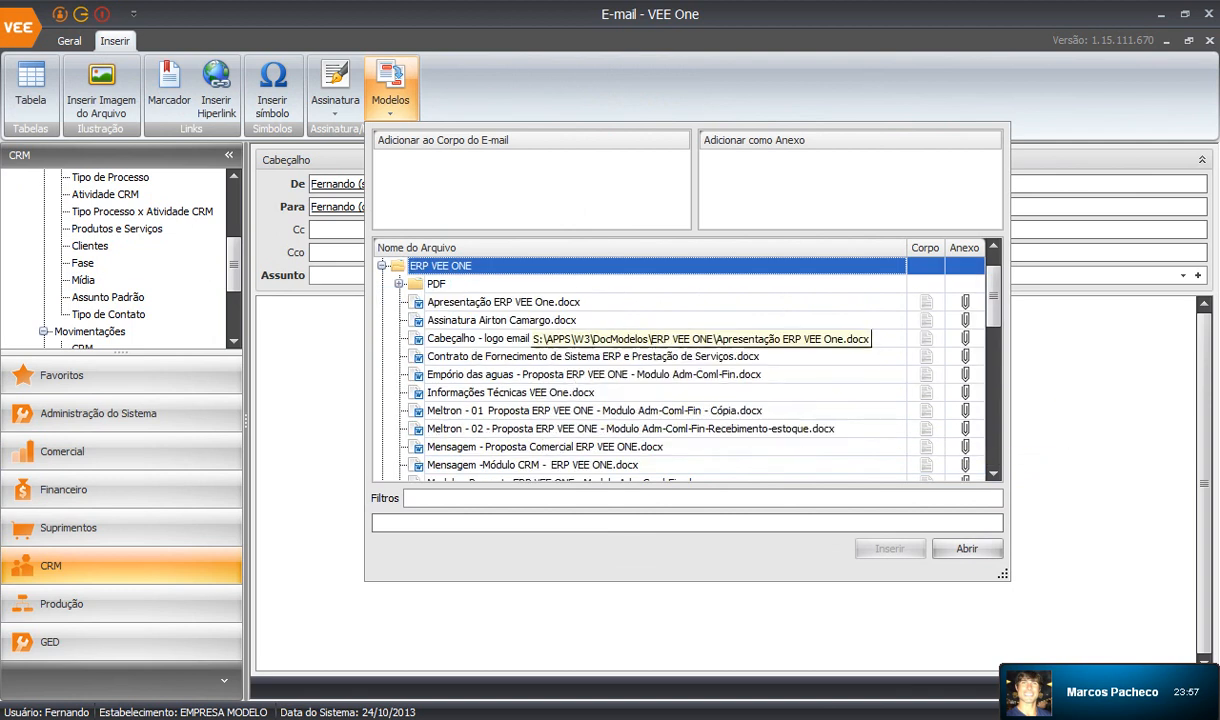
left_click(500, 302)
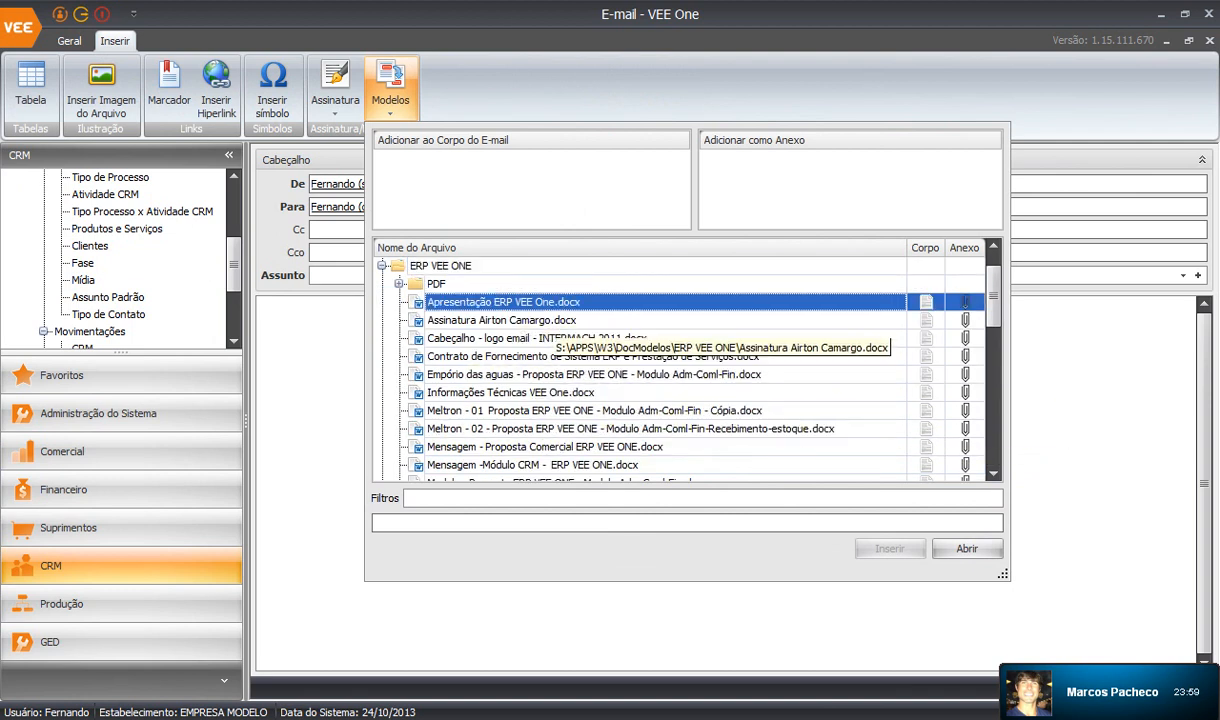
left_click(926, 302)
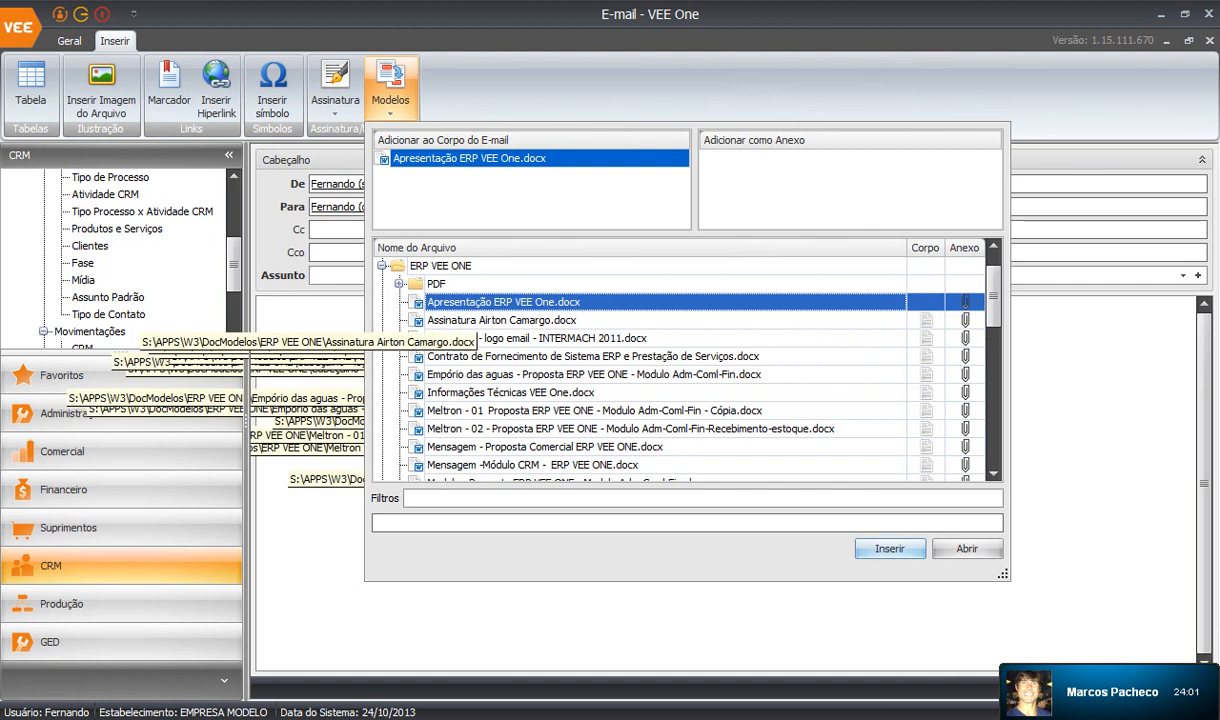
Add Suporte's Assinatura suporte.docx to the body and insert both templates into the e-mail.
left_click(382, 266)
left_click(449, 410)
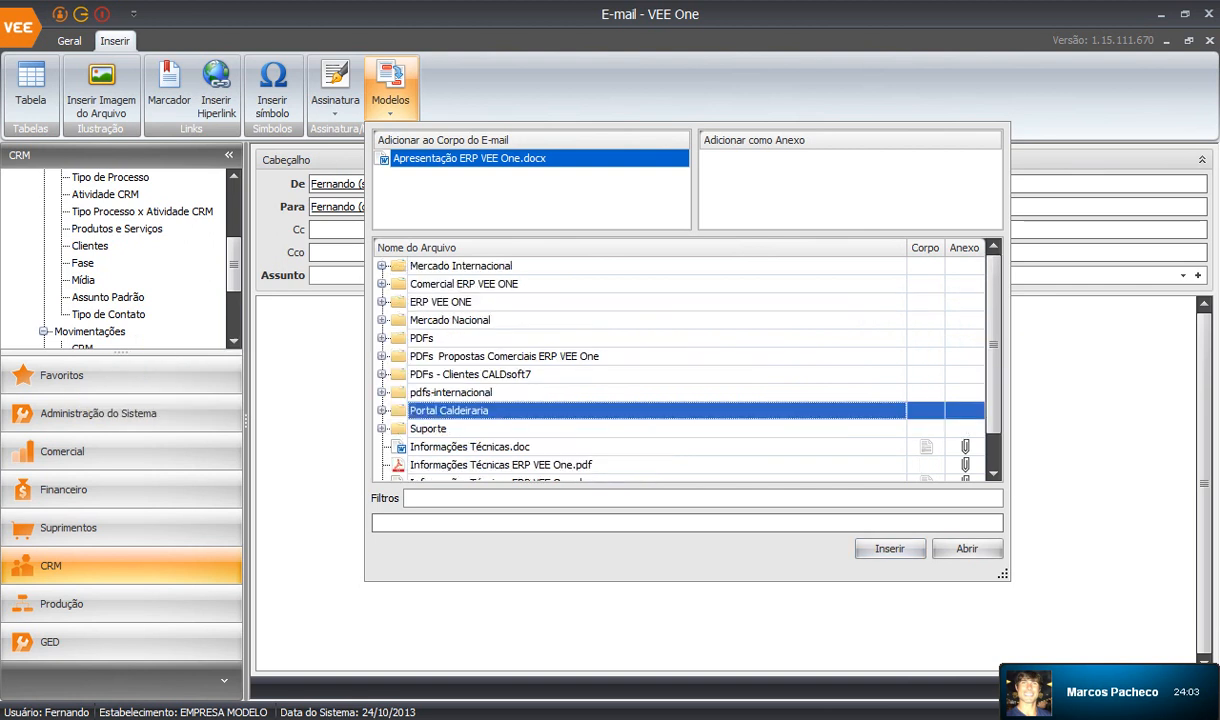
left_click(382, 428)
scroll(400, 418, "down", 1)
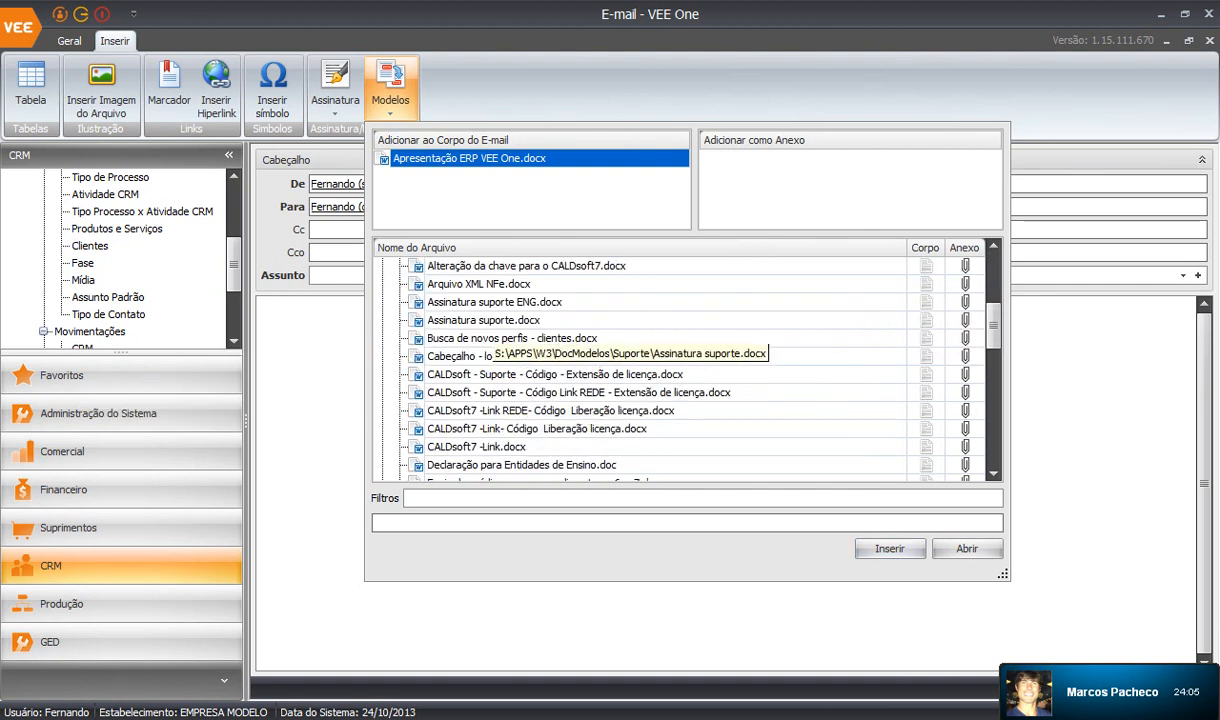
left_click(926, 320)
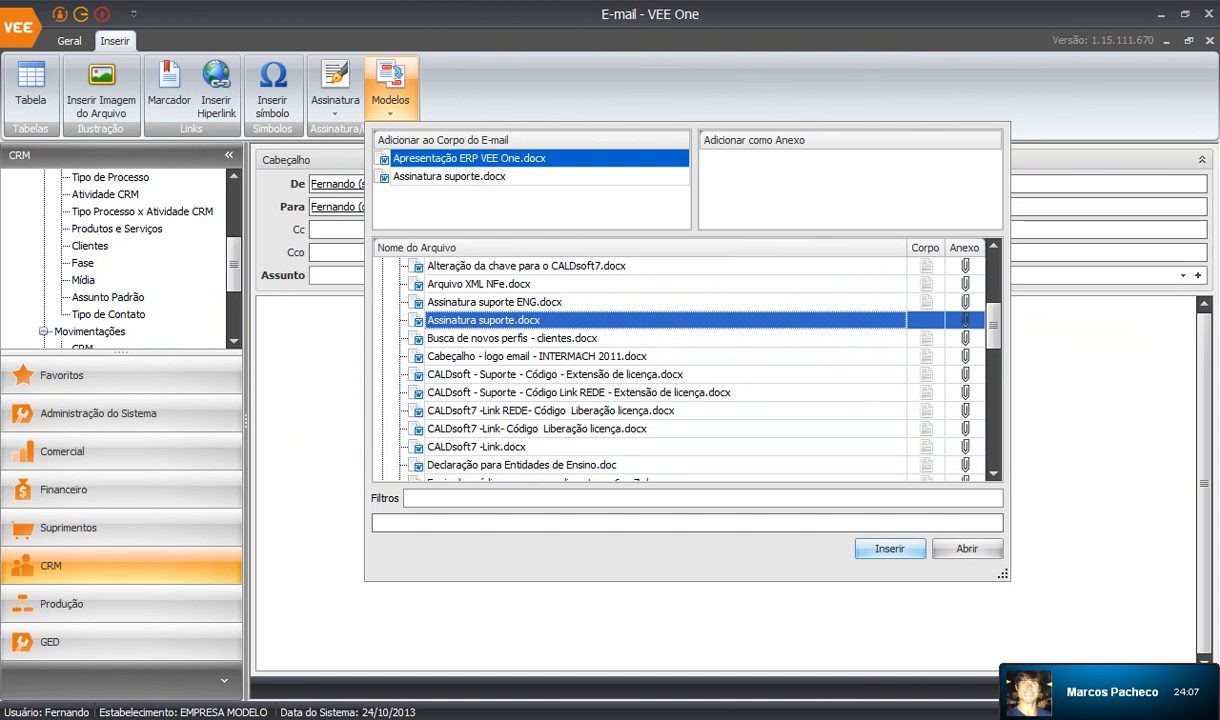
left_click(890, 549)
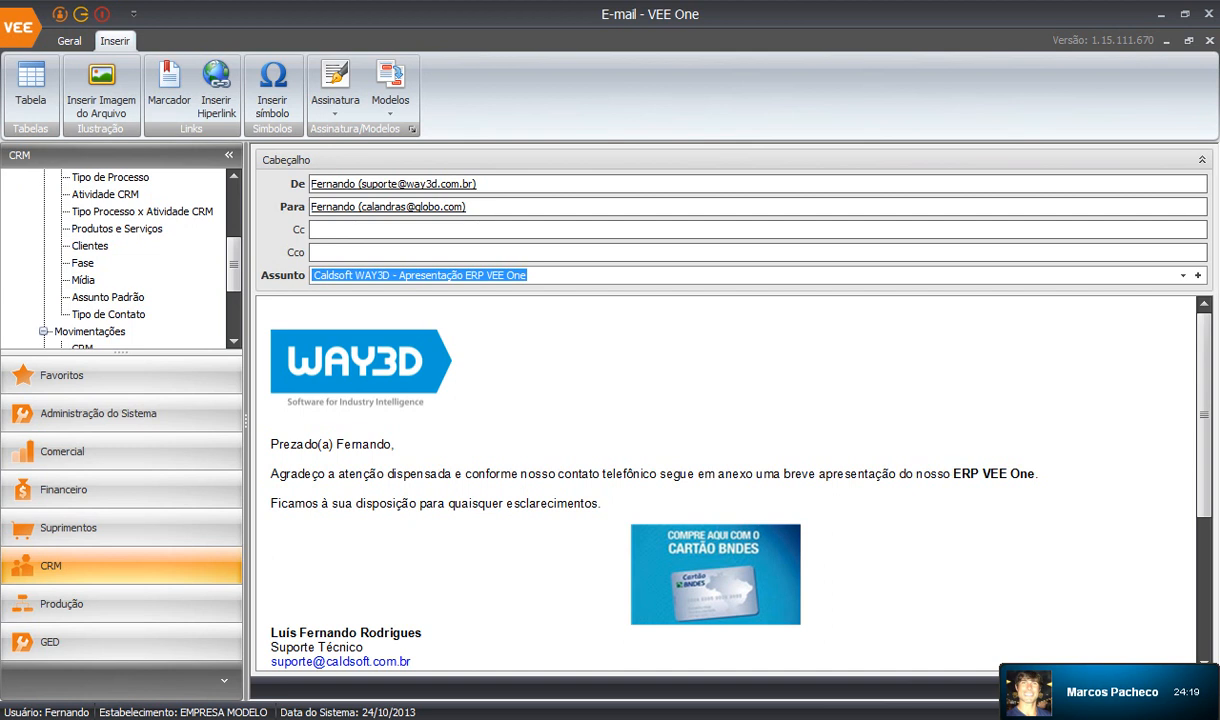
Review the e-mail body and select the whole subject line.
left_click(715, 575)
scroll(715, 575, "down", 3)
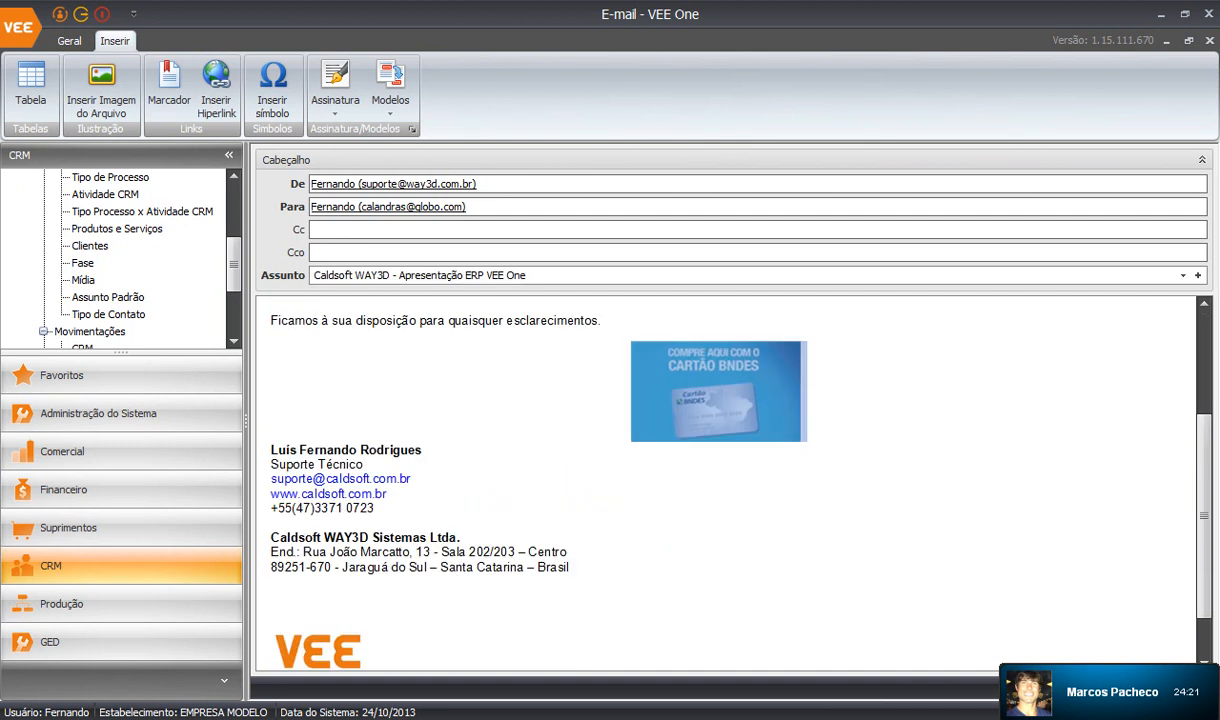
scroll(725, 480, "up", 3)
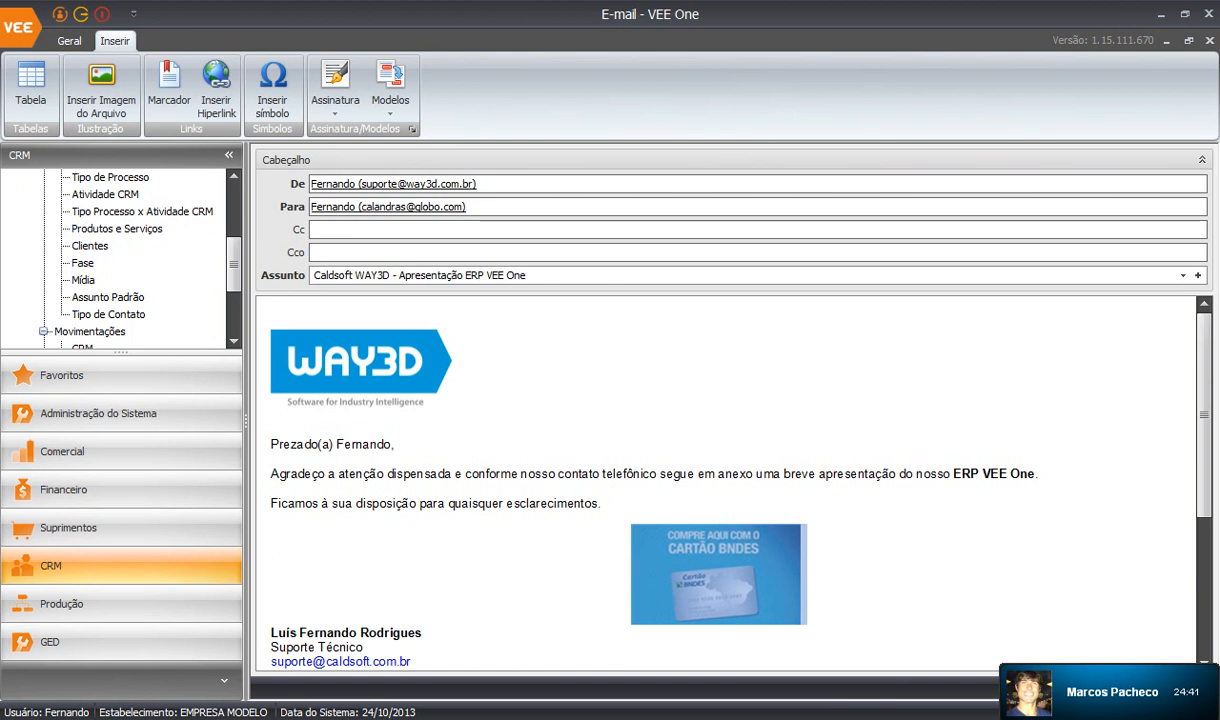
left_click(420, 275)
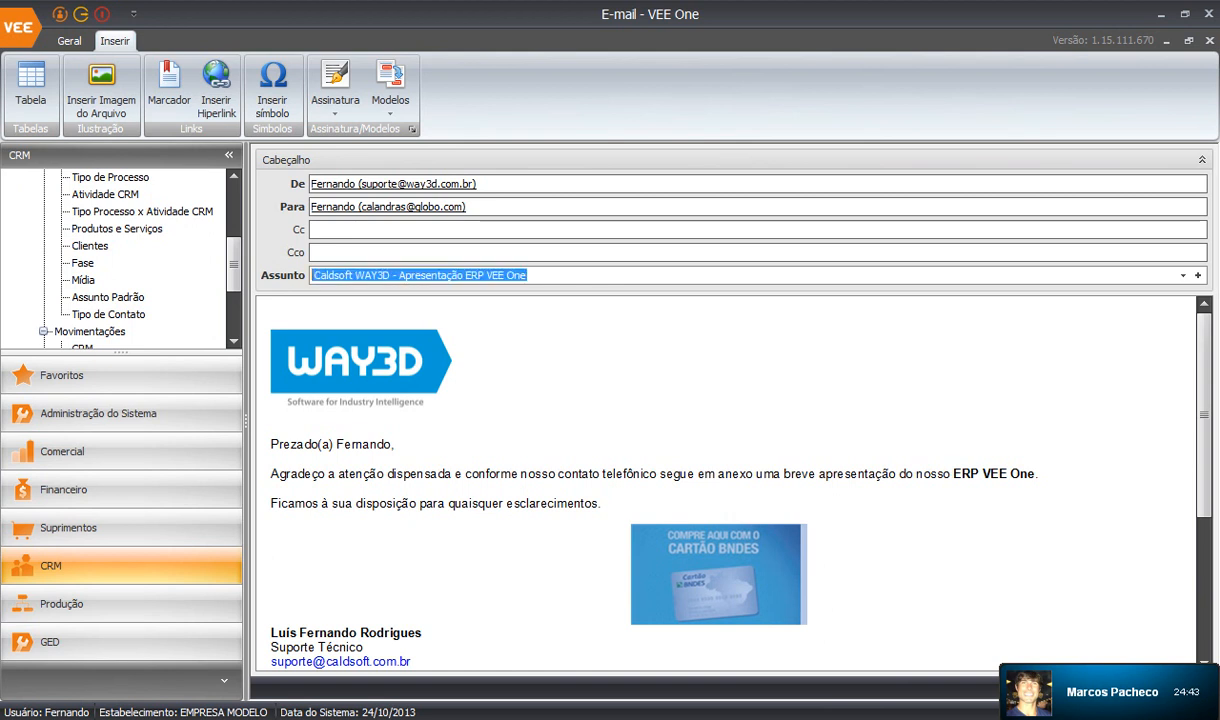
Insert the CALDsoft7 -Link.docx and Assinatura suporte.docx templates into the message body.
left_click(390, 85)
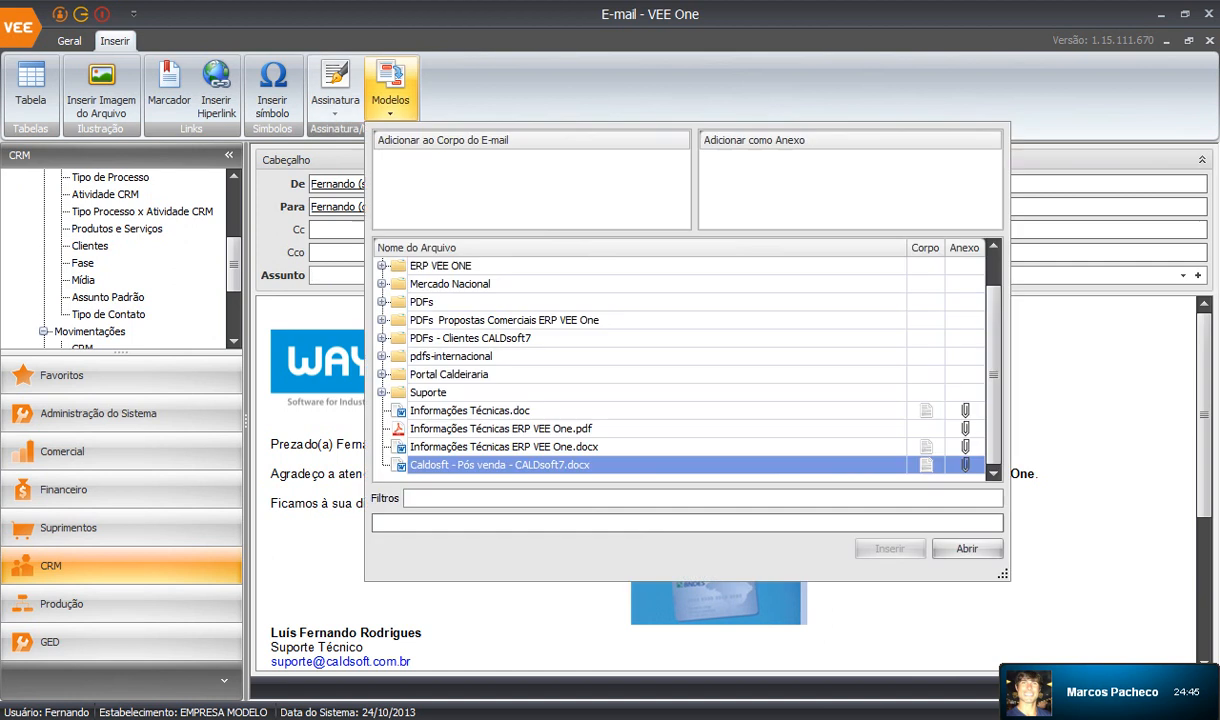
scroll(520, 428, "down", 10)
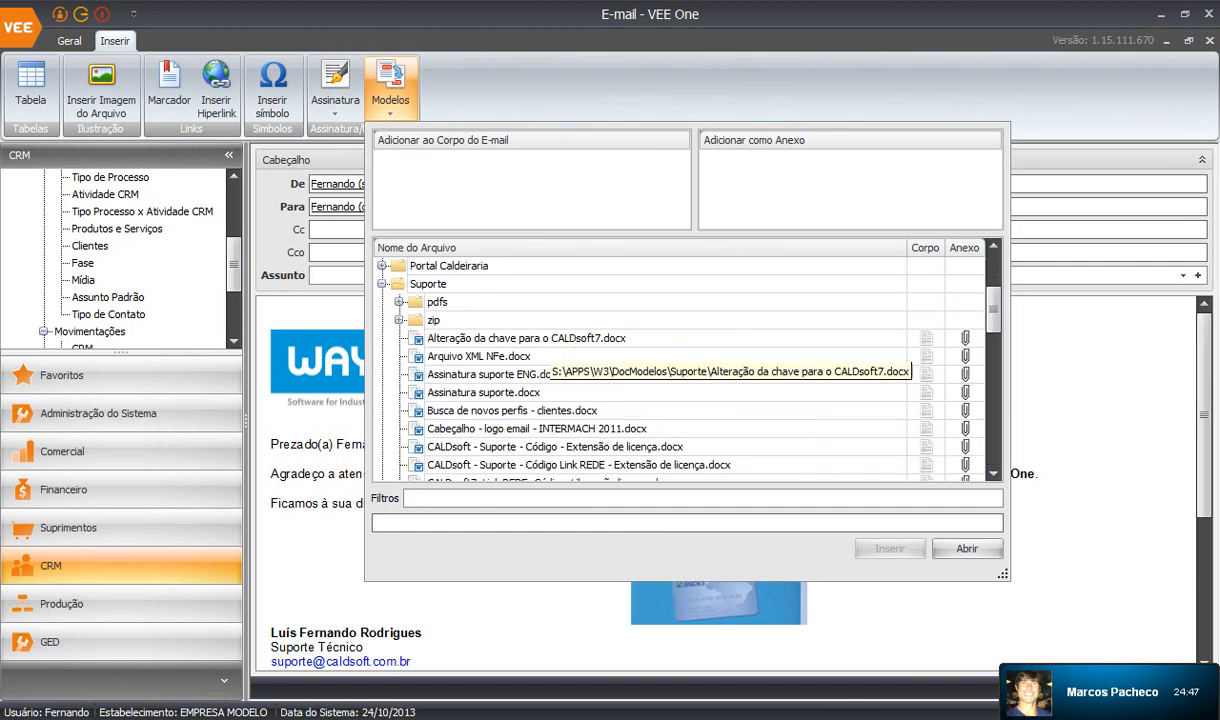
scroll(520, 428, "down", 4)
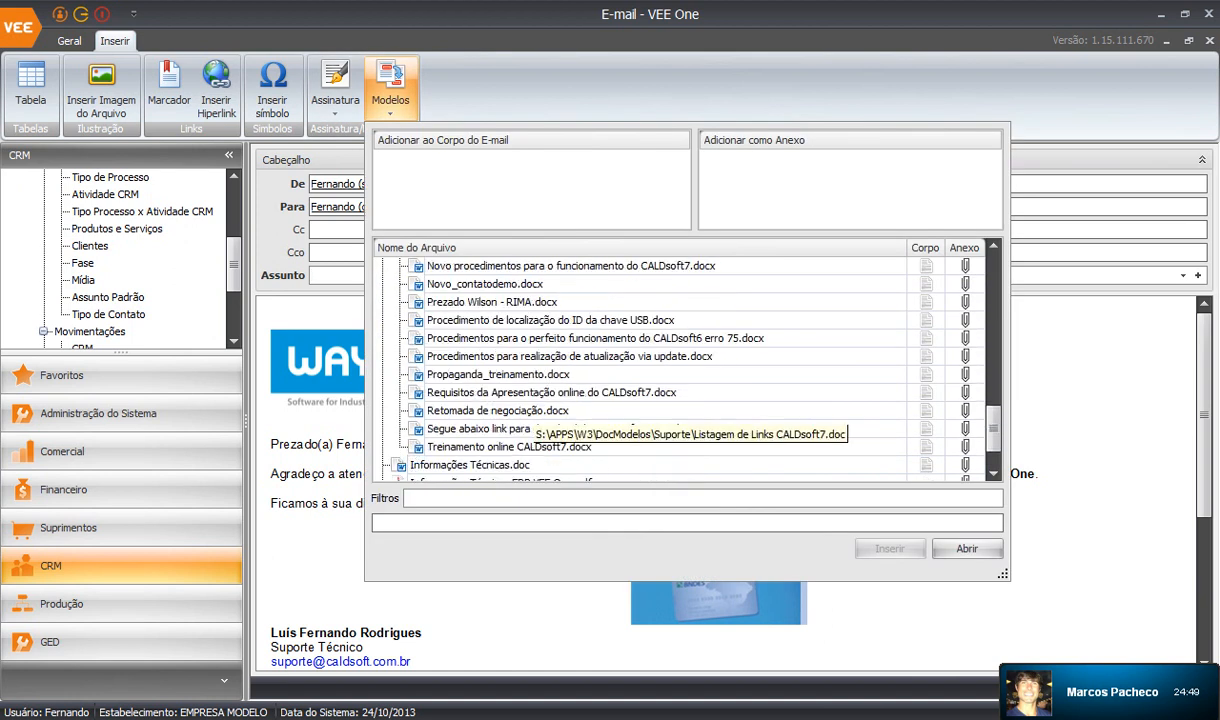
scroll(520, 428, "down", 1)
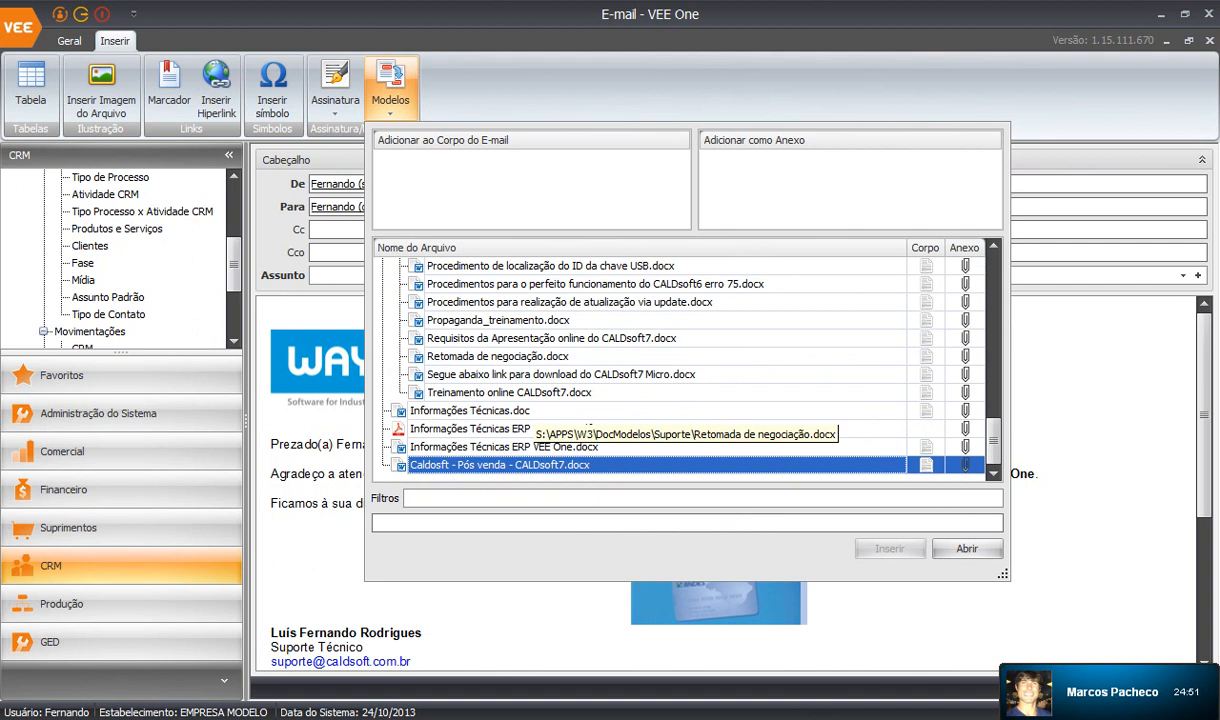
scroll(520, 428, "up", 7)
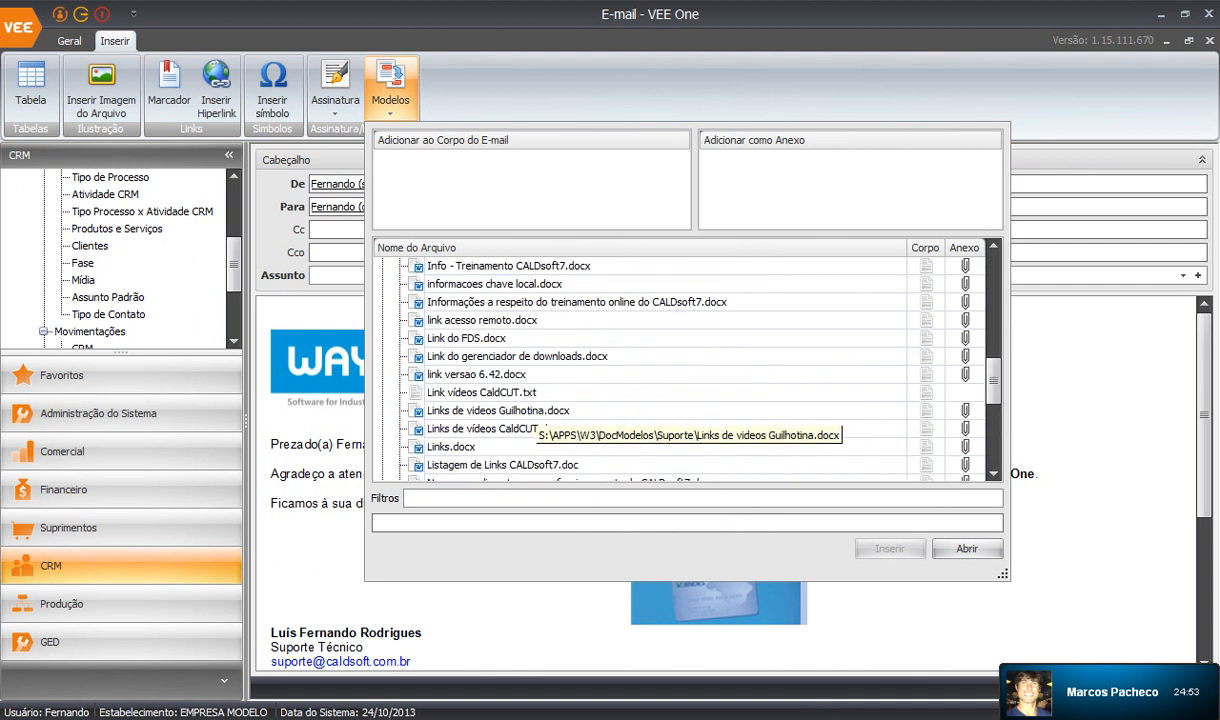
scroll(520, 428, "up", 2)
scroll(540, 428, "up", 1)
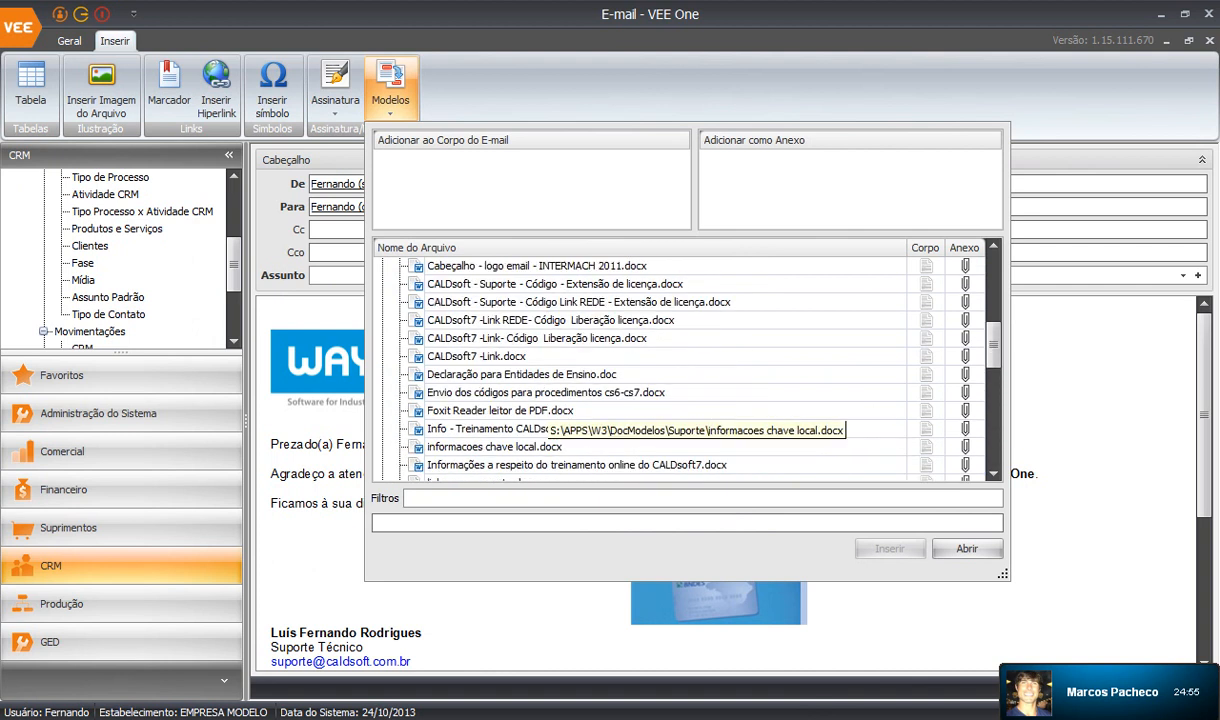
left_click(900, 356)
left_click(925, 356)
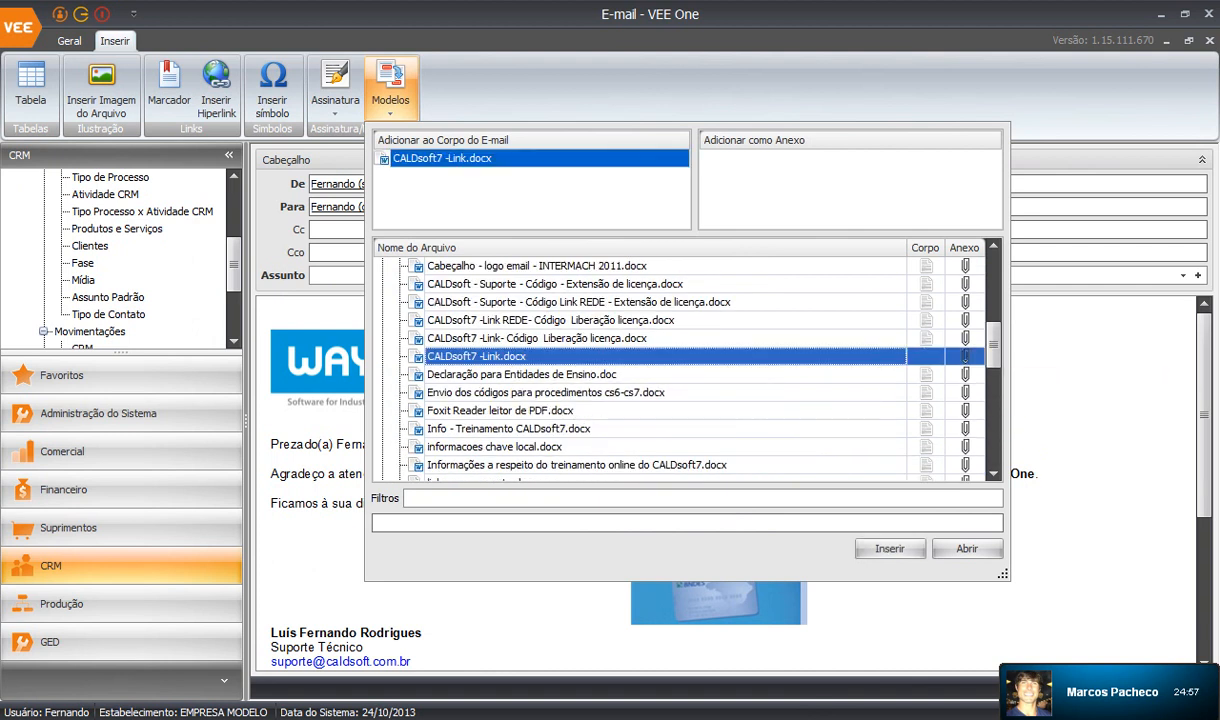
scroll(480, 330, "up", 3)
left_click(488, 393)
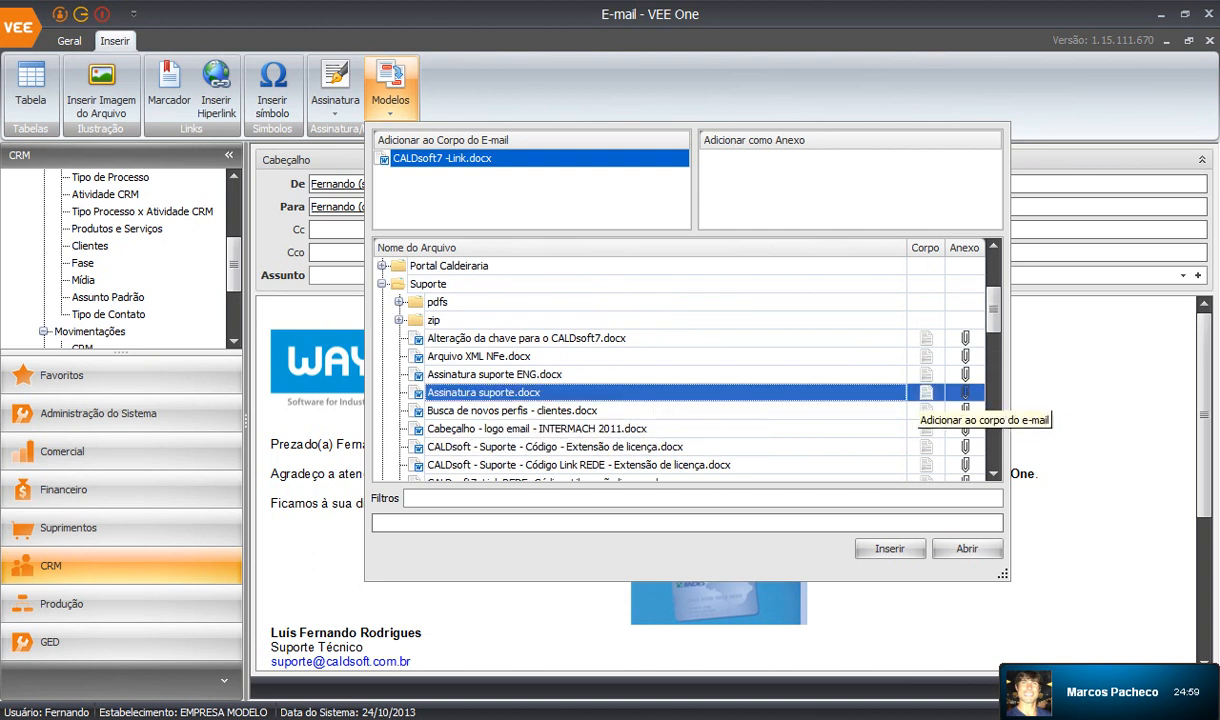
left_click(925, 392)
left_click(890, 548)
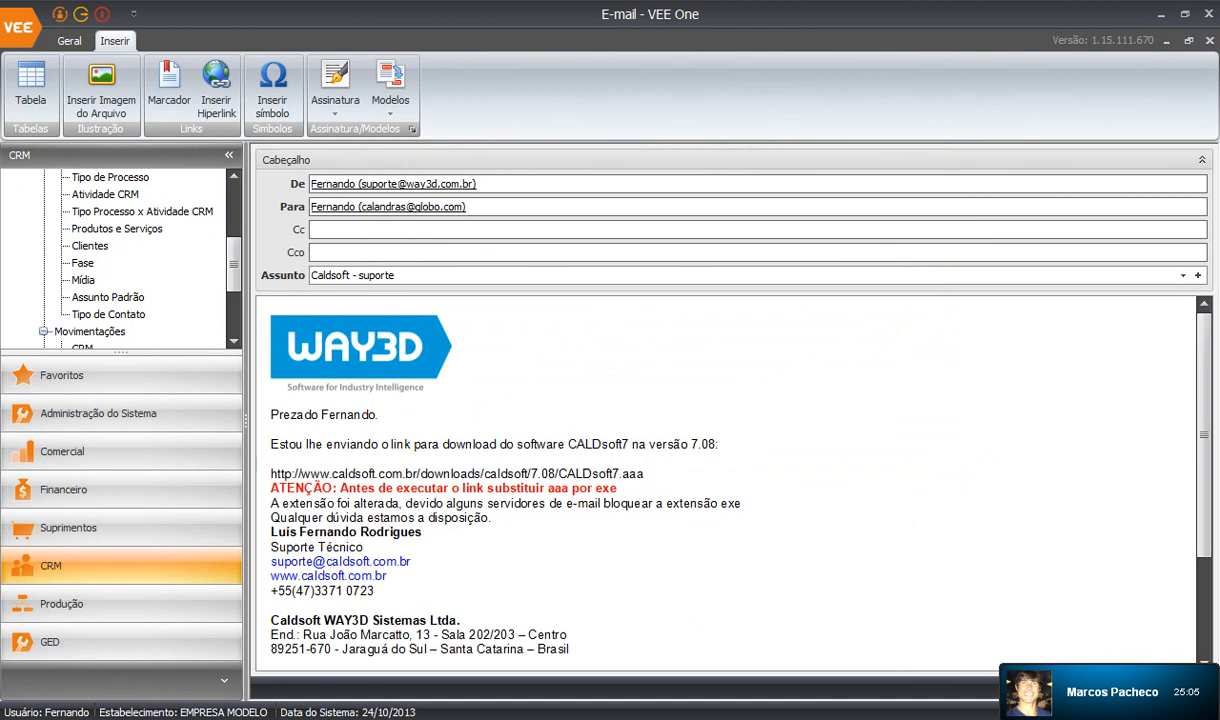
Add blank lines between the paragraphs, after the extension notice and before the signature.
key("Down")
key("Down")
key("End")
key("Return")
key("Down")
key("End")
key("Return")
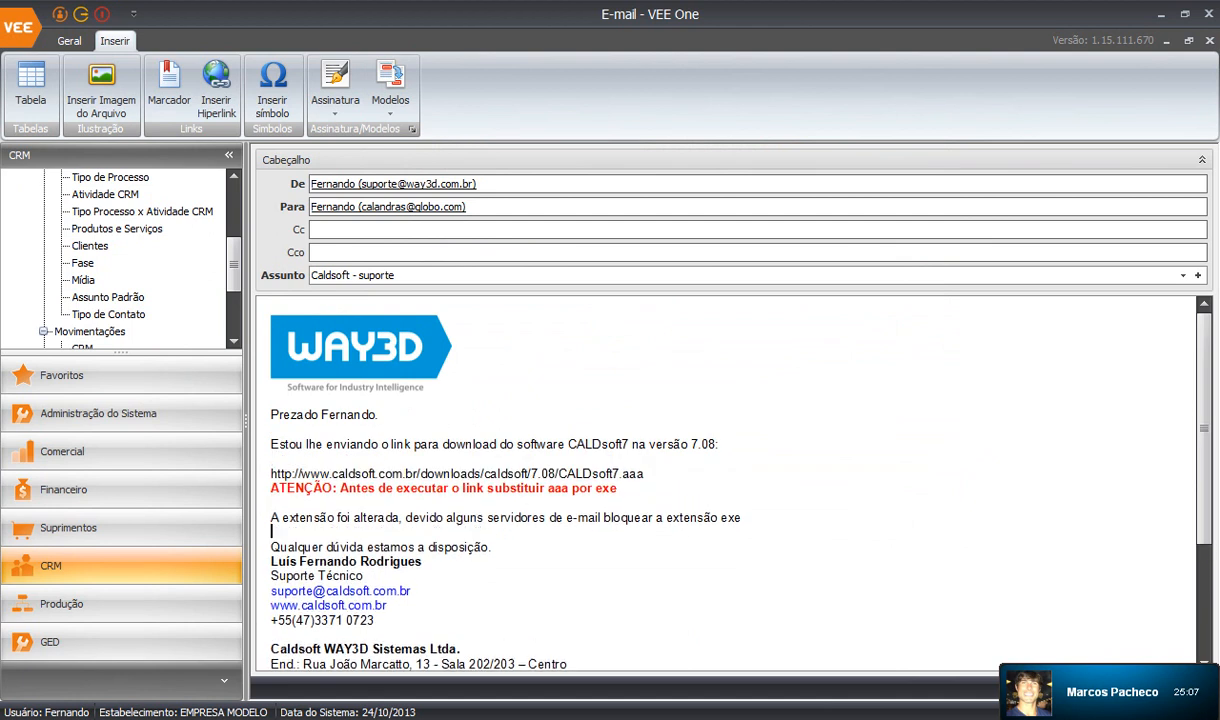
key("Down")
key("End")
key("Return")
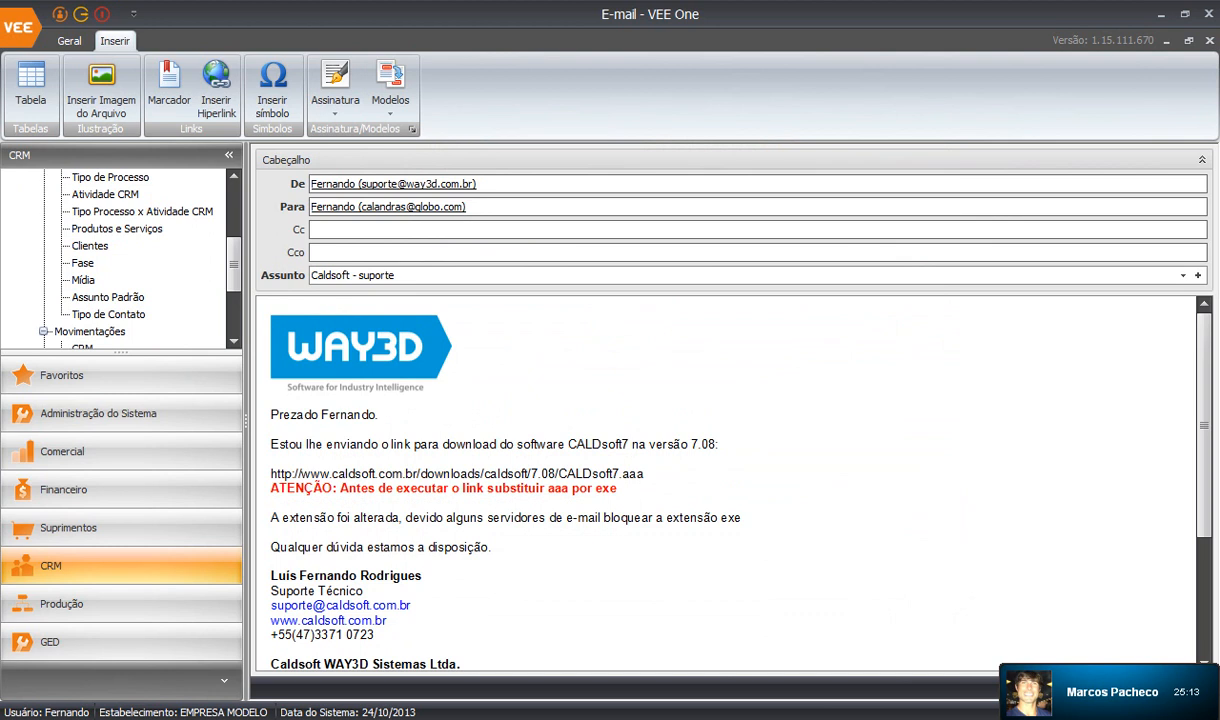
Replace the customer recipient with the support mailbox address, mark it high priority and send.
left_click(69, 41)
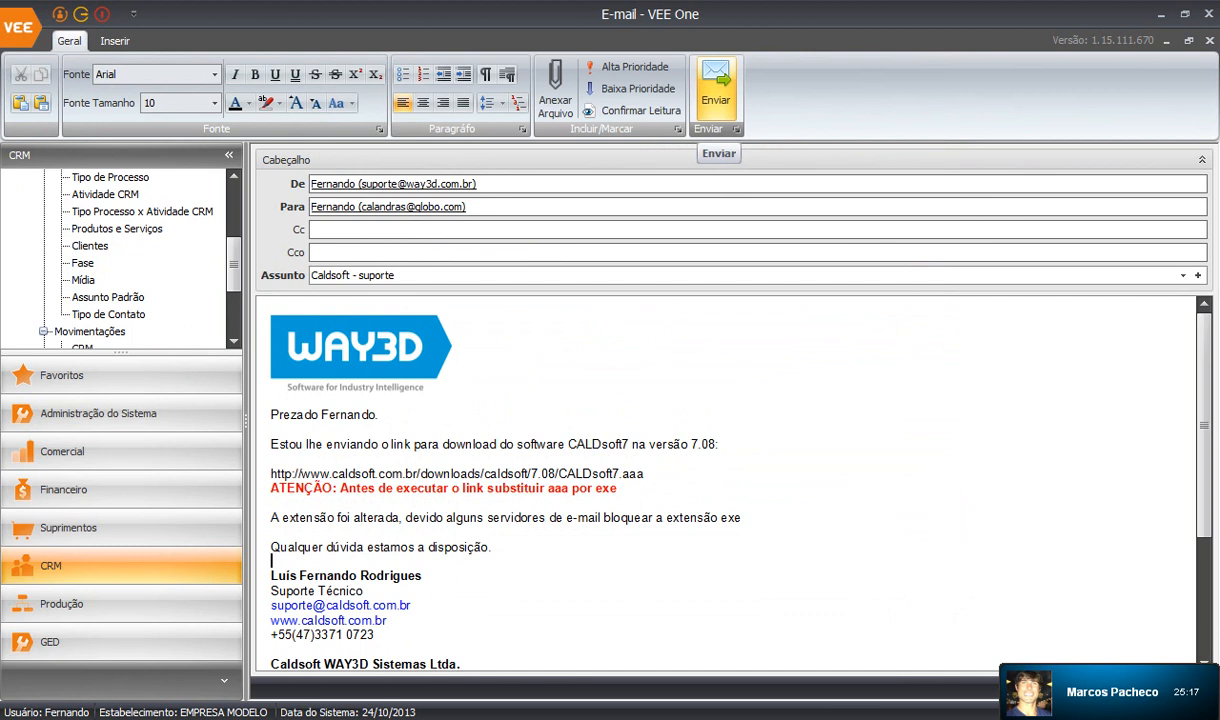
left_click(312, 206)
key("BackSpace")
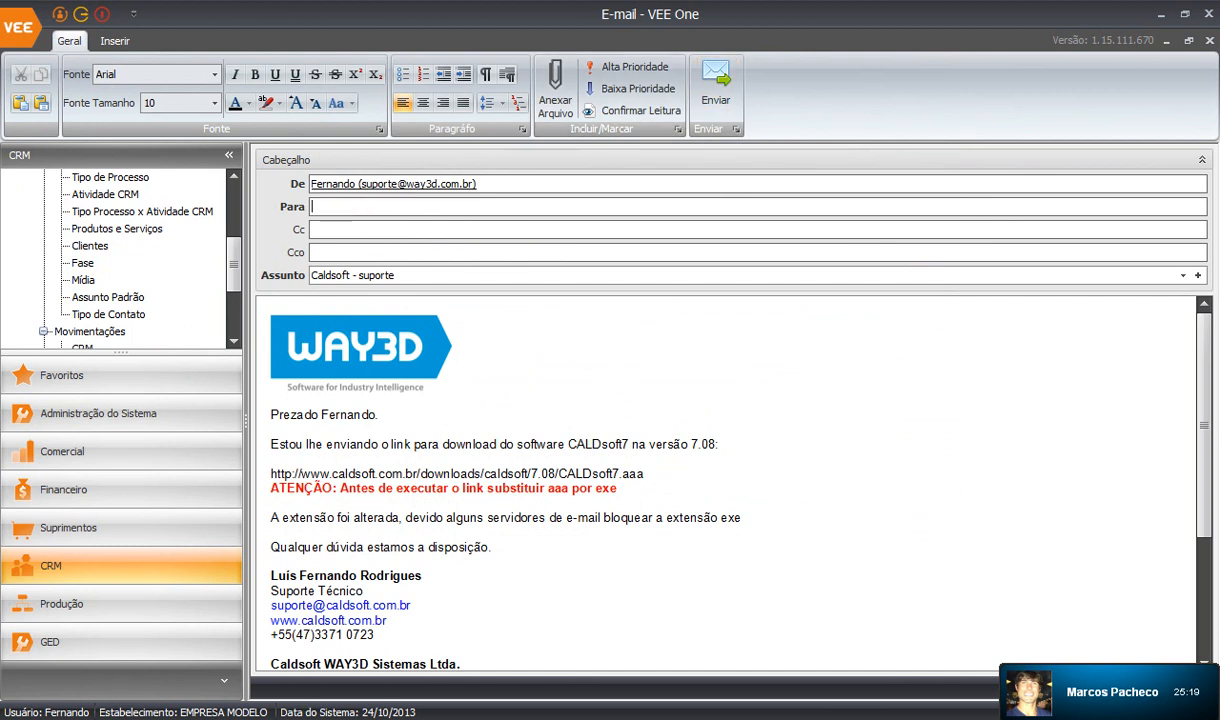
type("SUPORTE")
key("BackSpace")
key("BackSpace")
key("BackSpace")
key("BackSpace")
key("BackSpace")
key("BackSpace")
key("BackSpace")
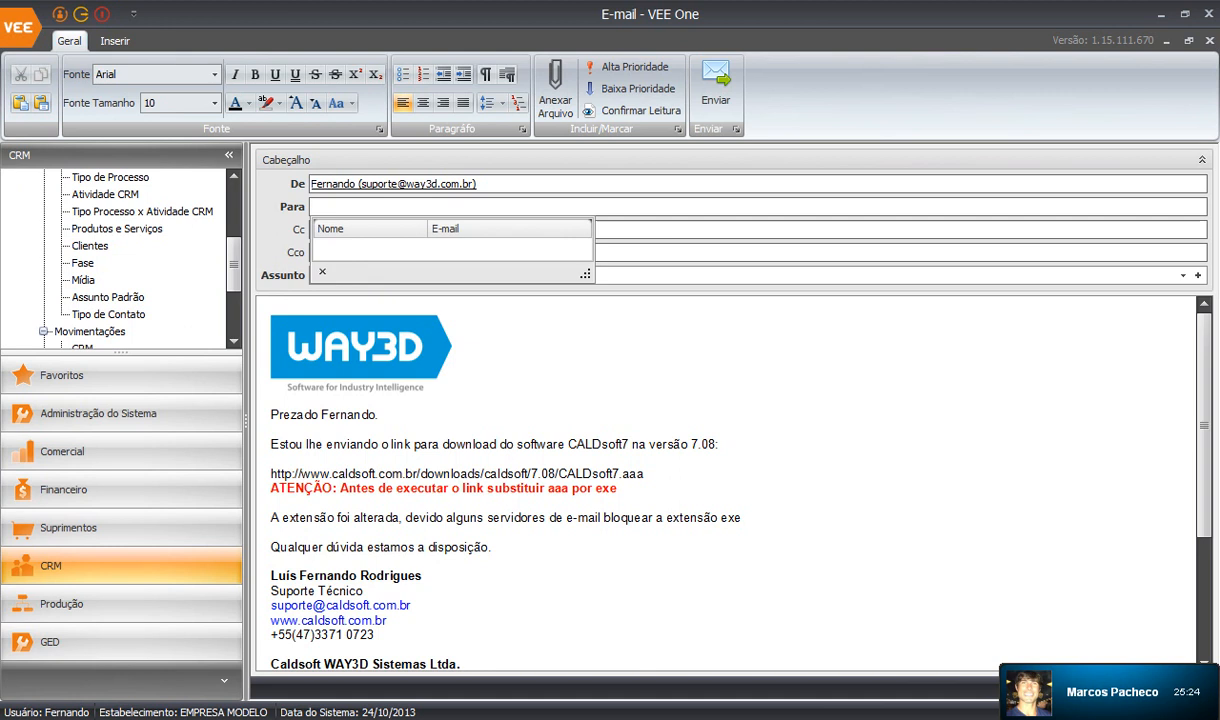
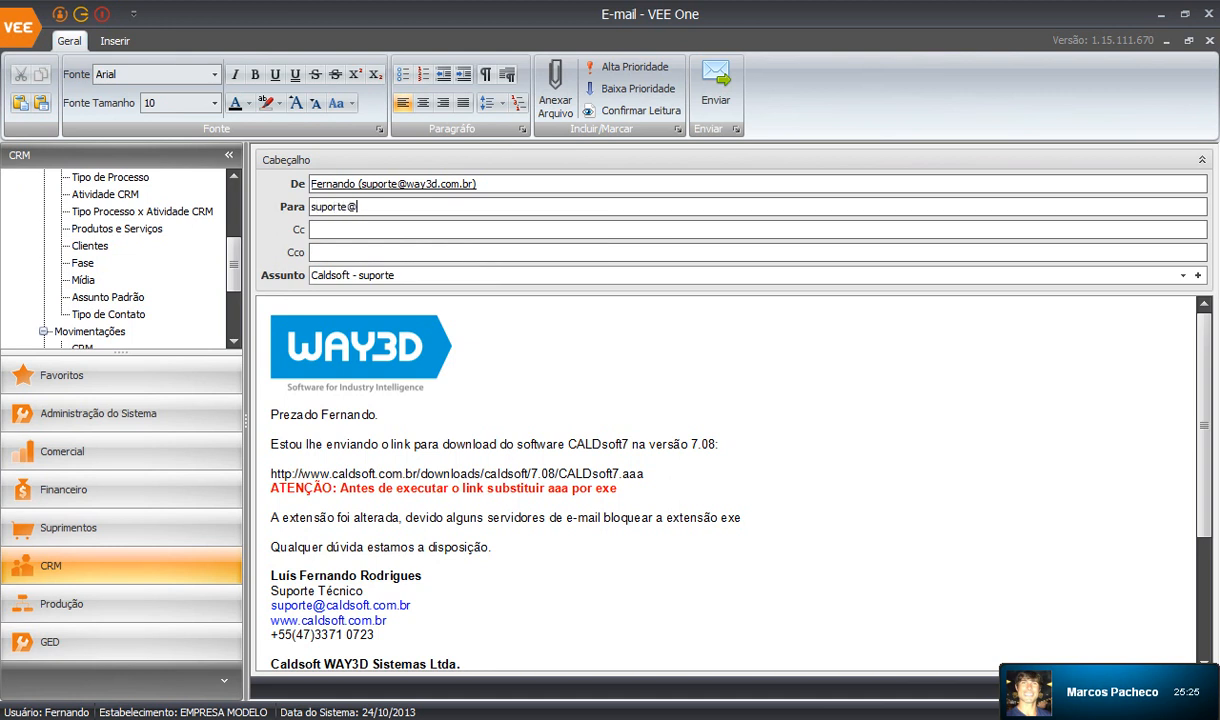
key("Tab")
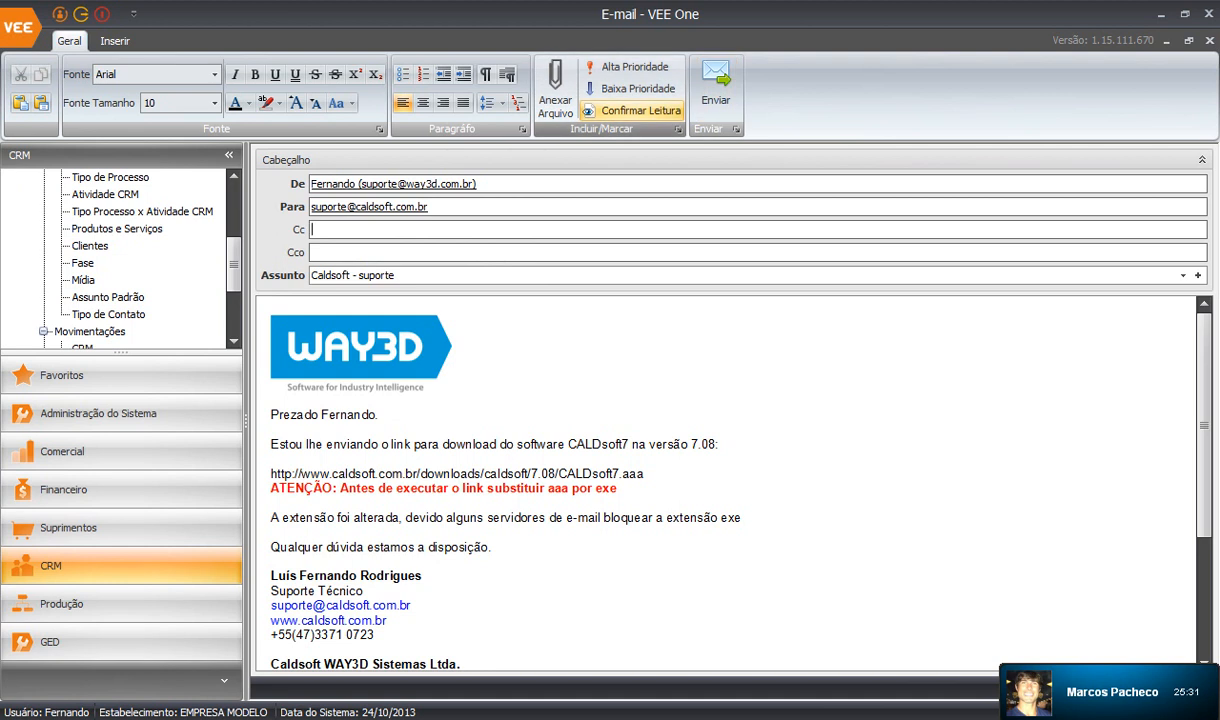
left_click(630, 67)
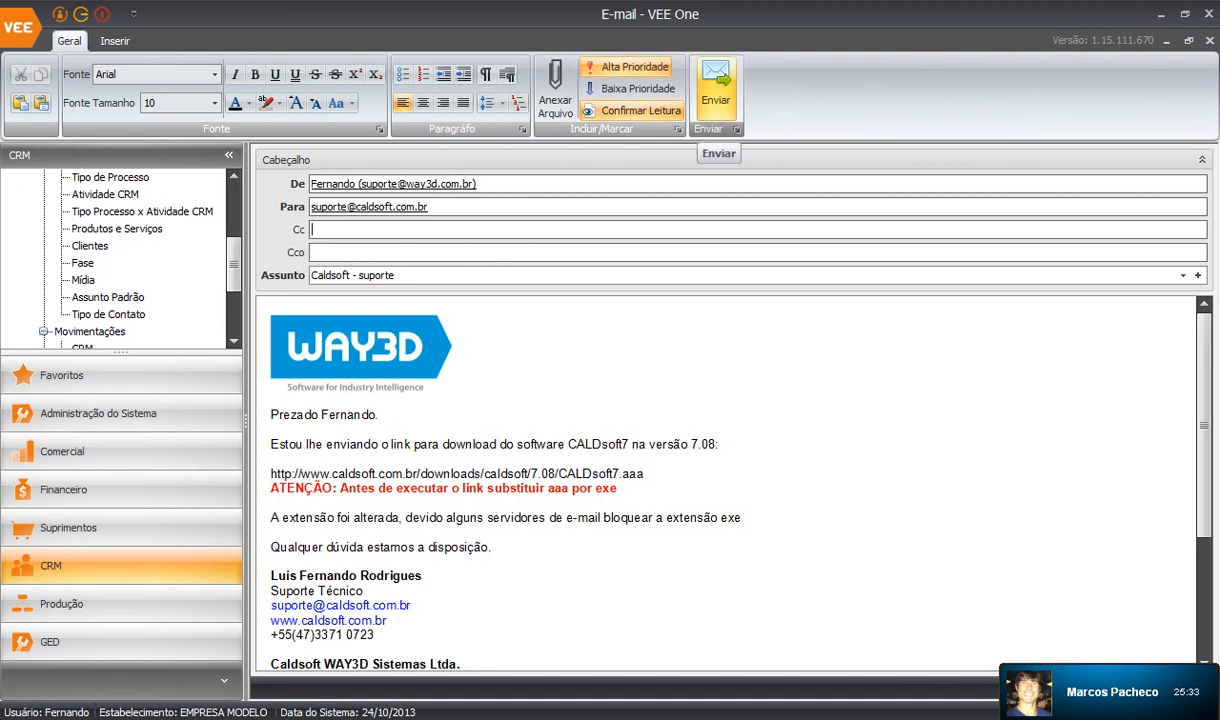
left_click(715, 88)
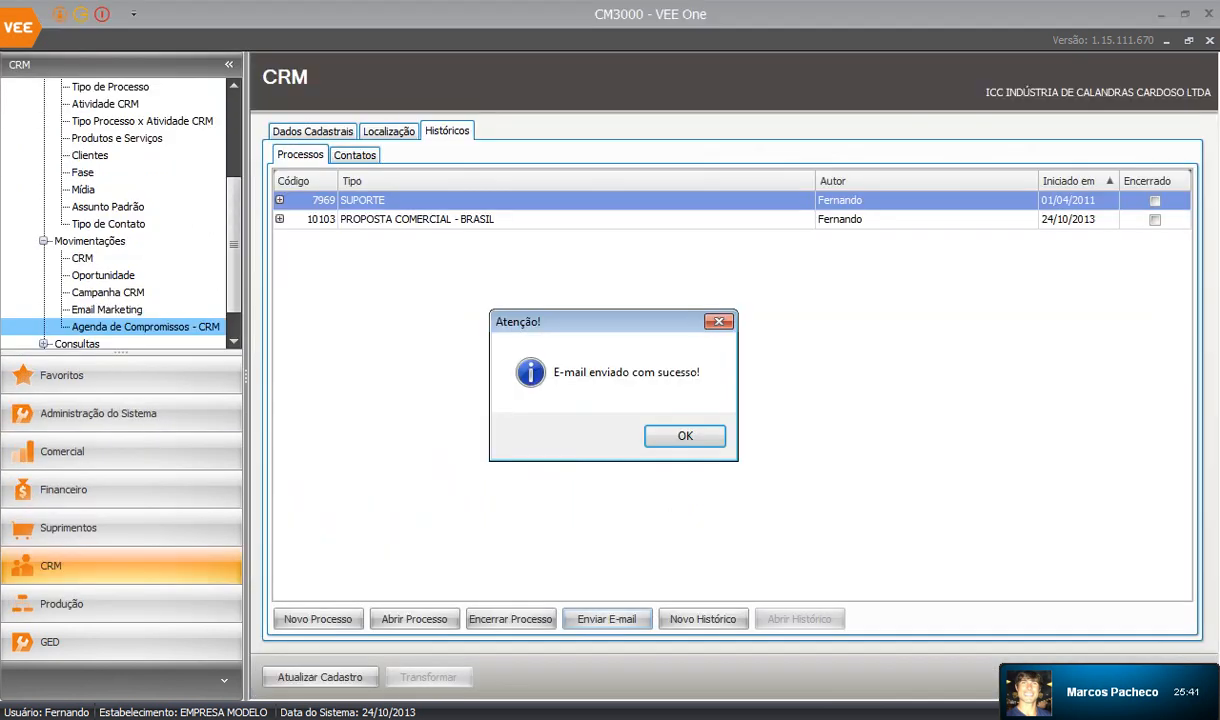
Acknowledge the sent confirmation and check the support inbox in Outlook before returning to VEE One.
key("Return")
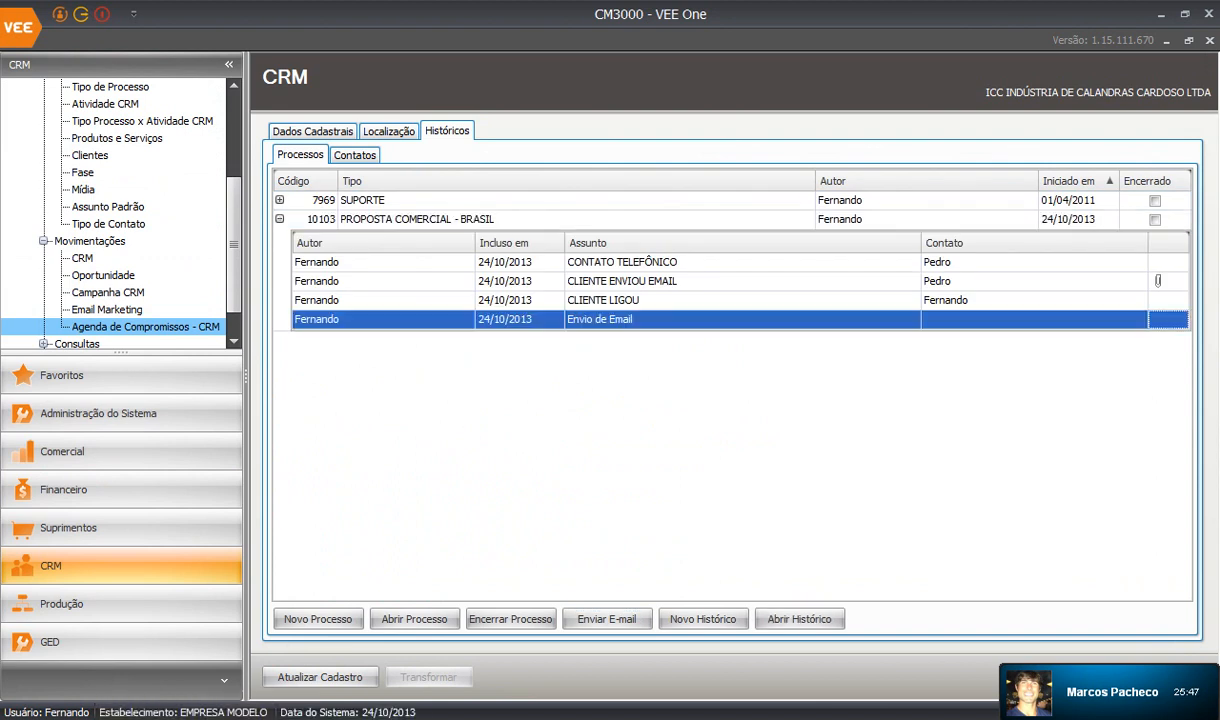
left_click(185, 717)
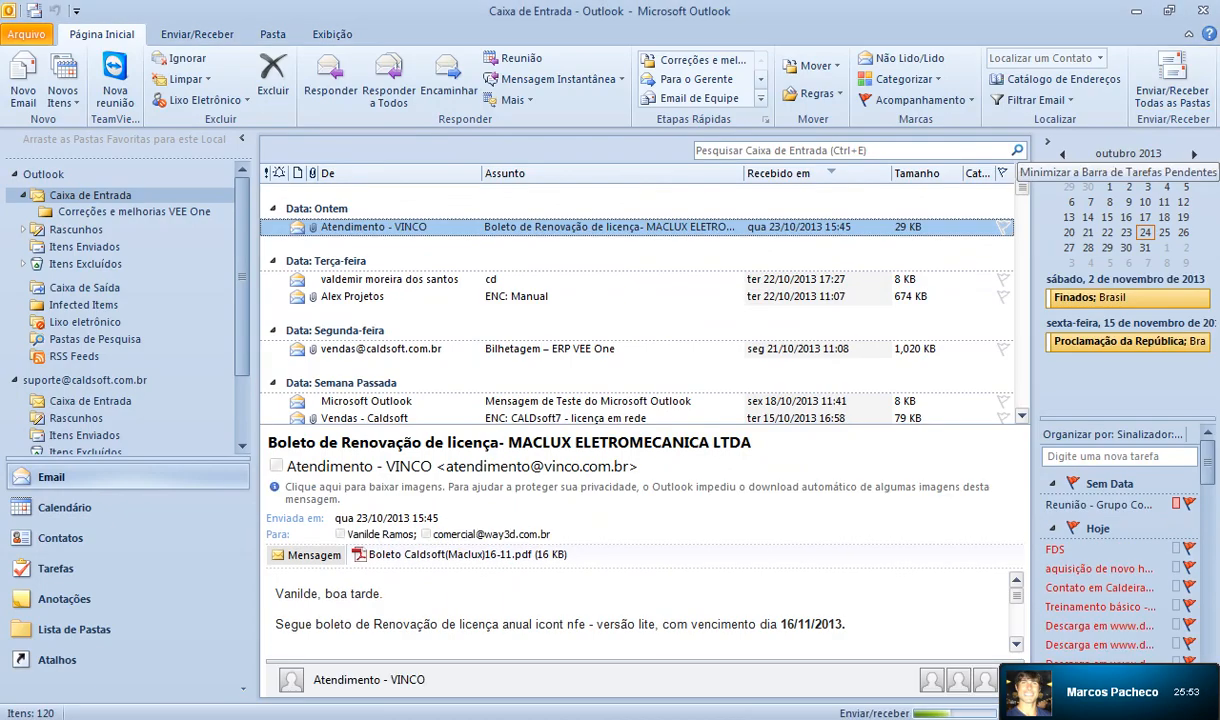
left_click(90, 401)
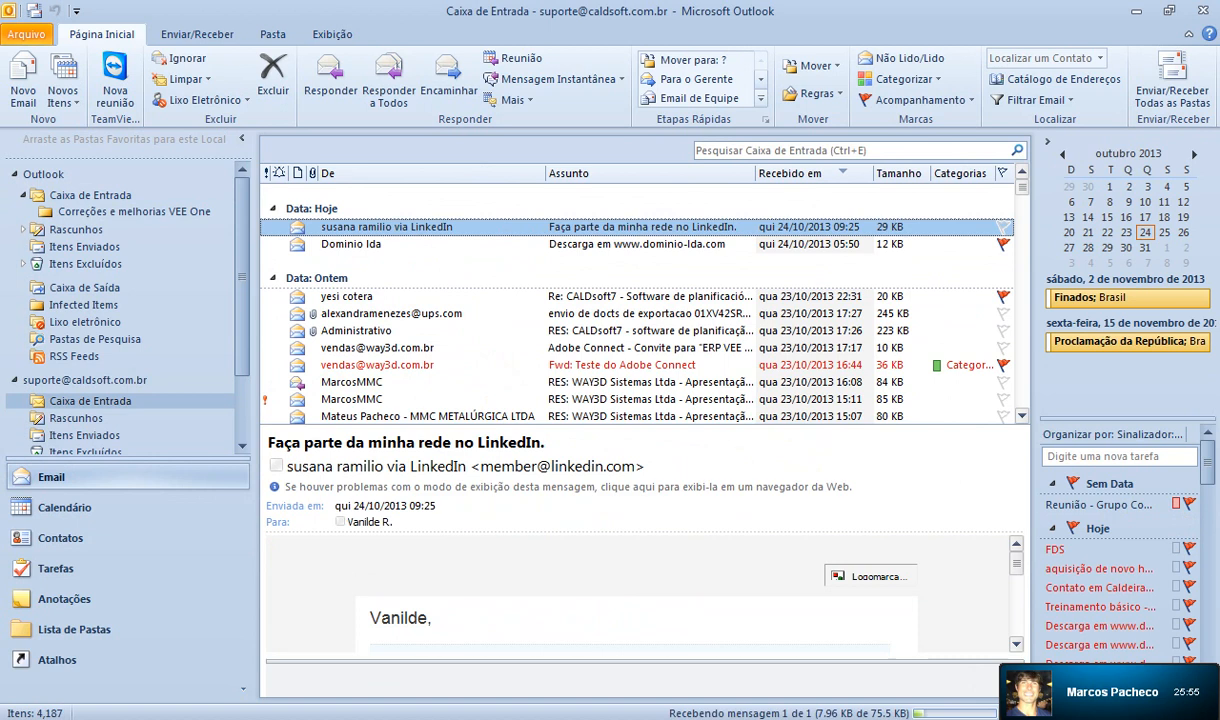
left_click(1136, 11)
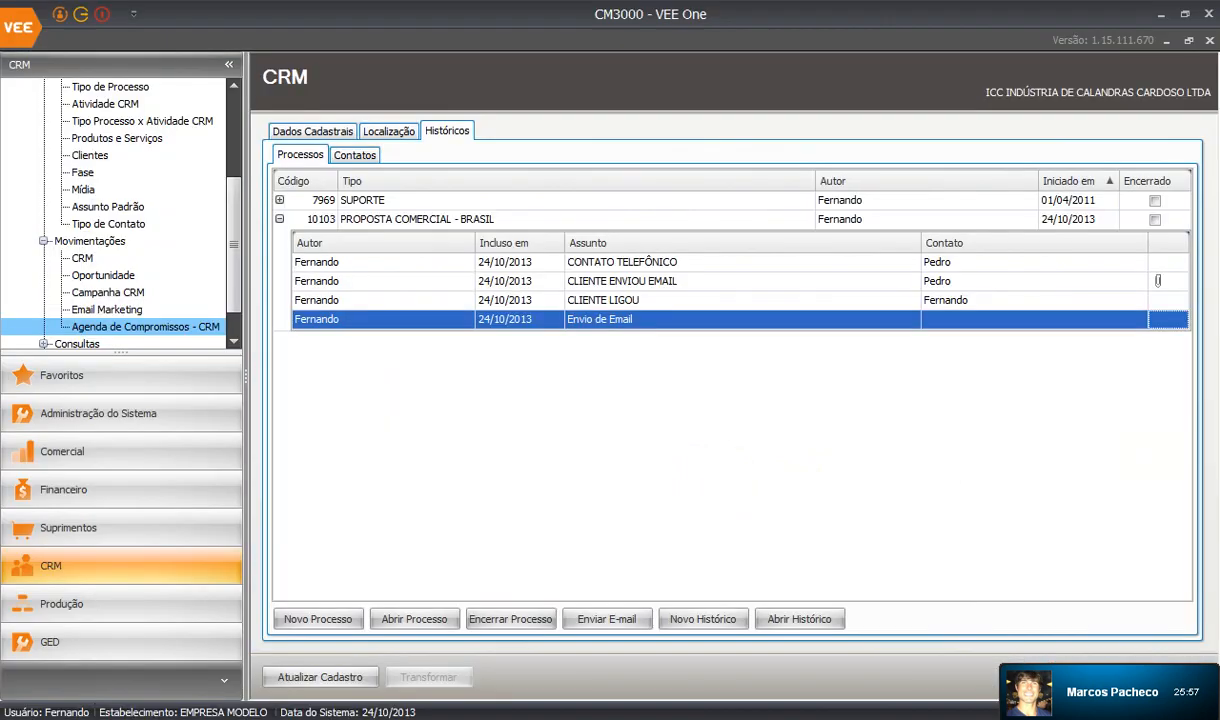
Add a new history to PROPOSTA COMERCIAL - BRASIL with activity 997 Orçamento.
left_click(1155, 219)
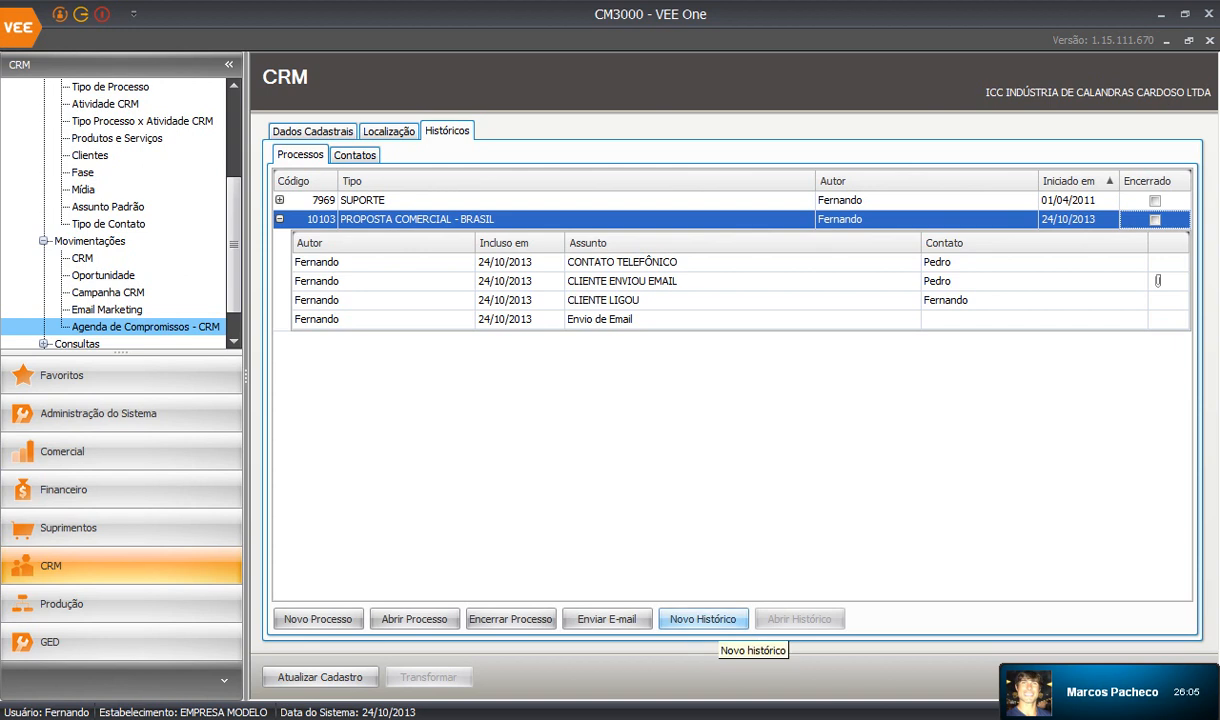
left_click(703, 619)
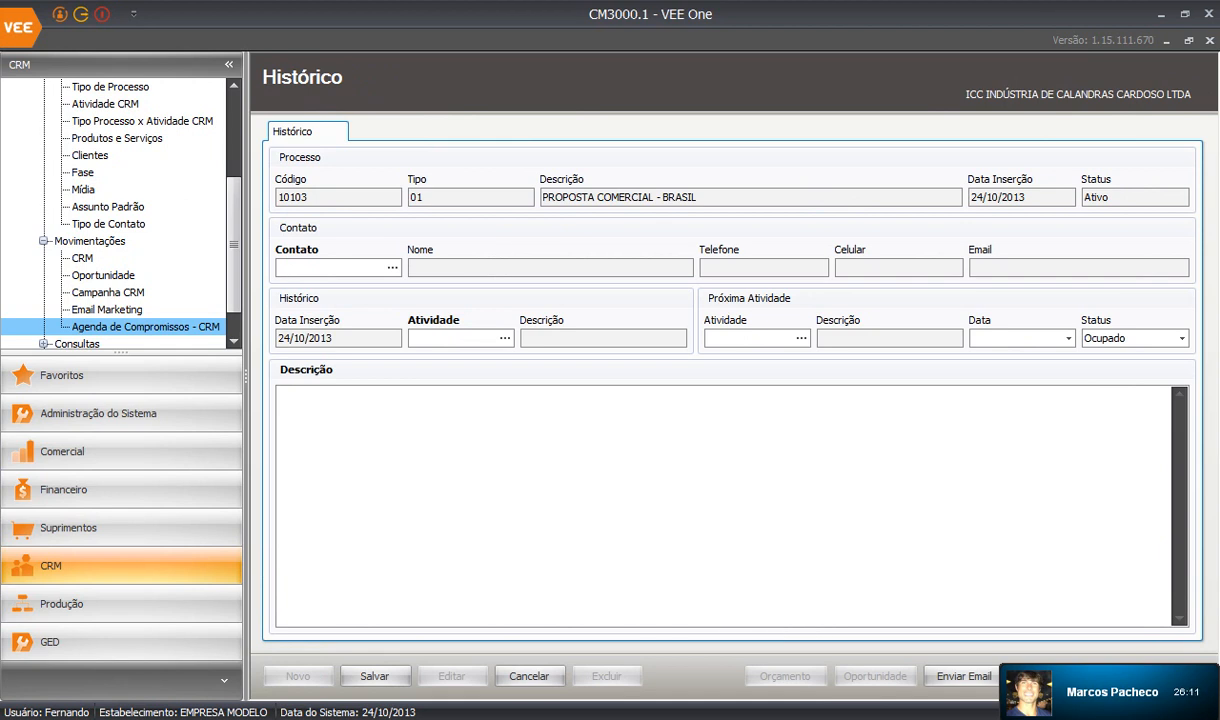
left_click(504, 338)
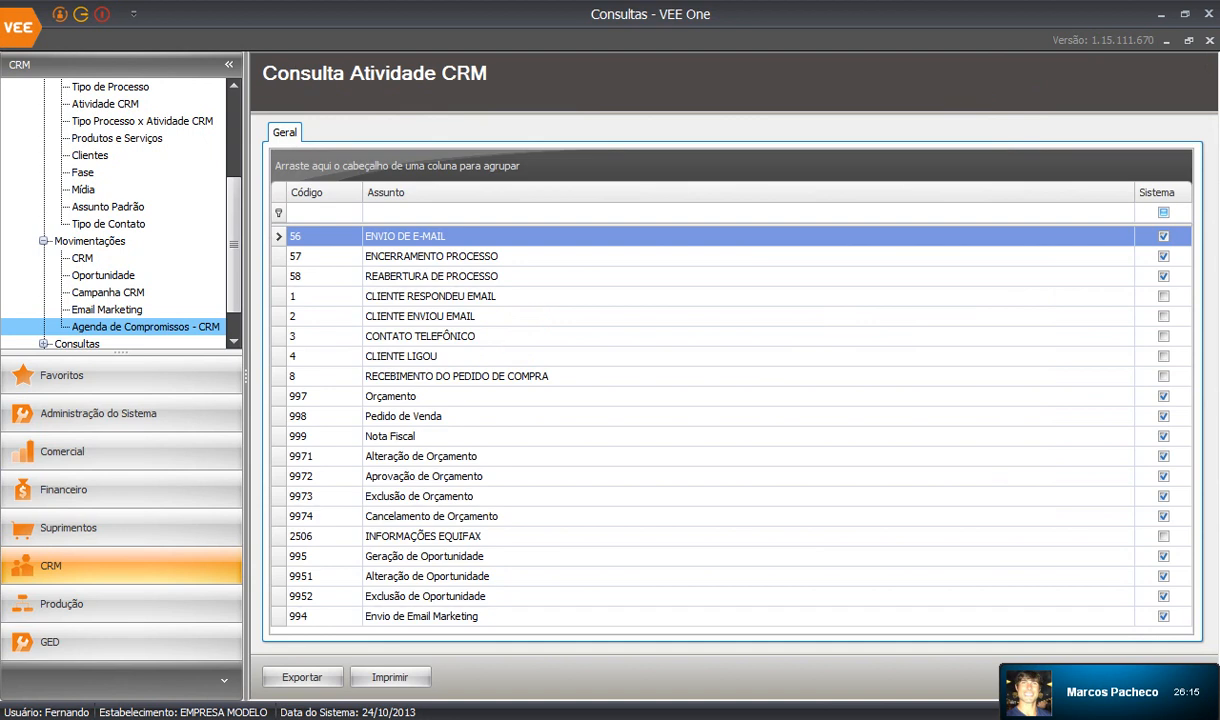
left_click(504, 436)
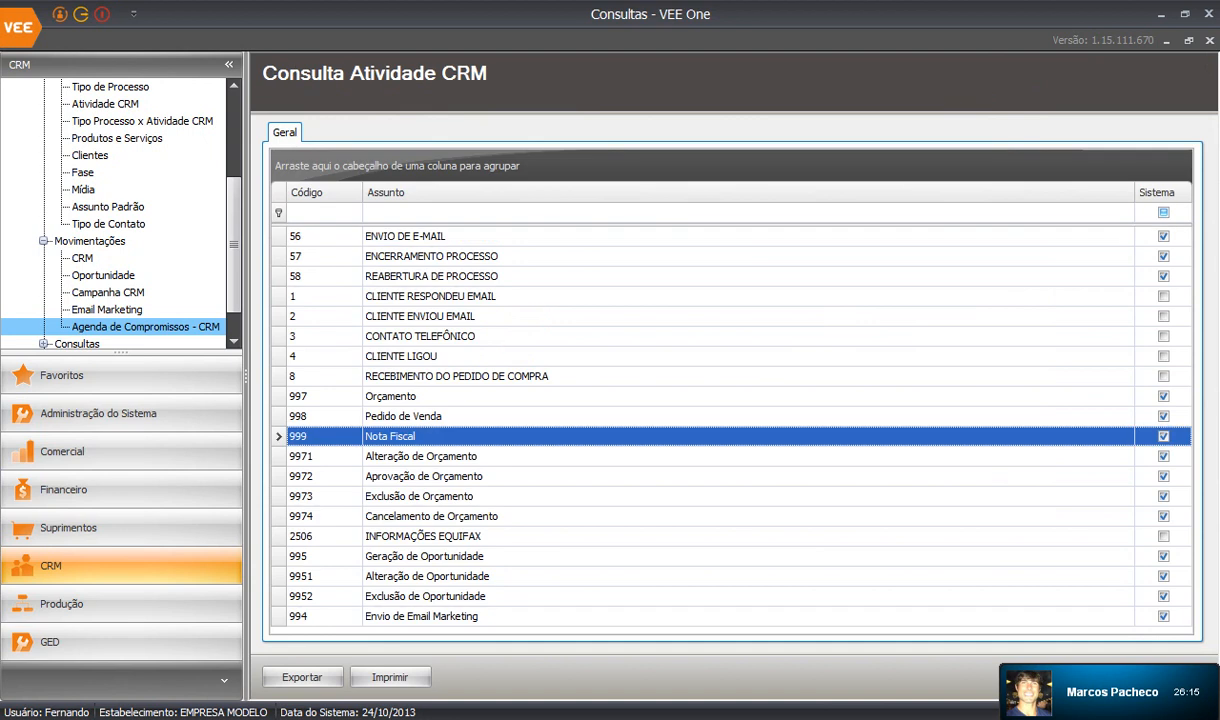
left_click(1188, 40)
double_click(515, 485)
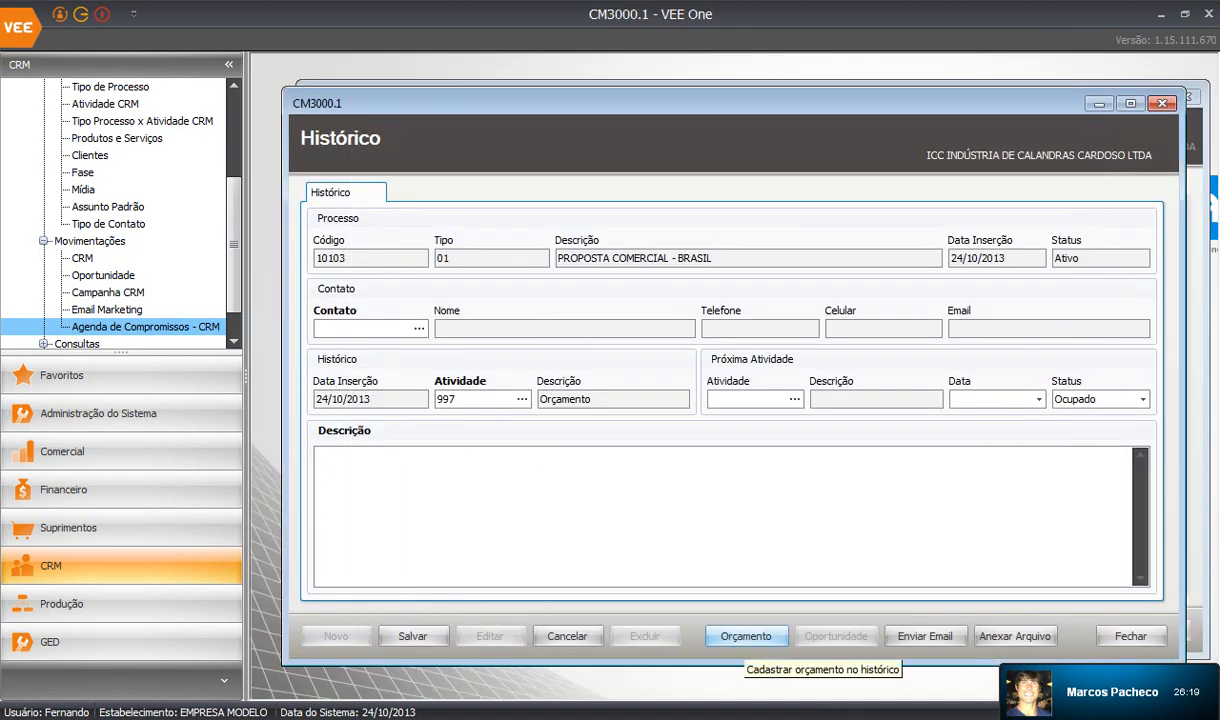
Create a quote from the history, acknowledge the missing-contact warning, and look up contacts.
left_click(746, 636)
left_click(652, 416)
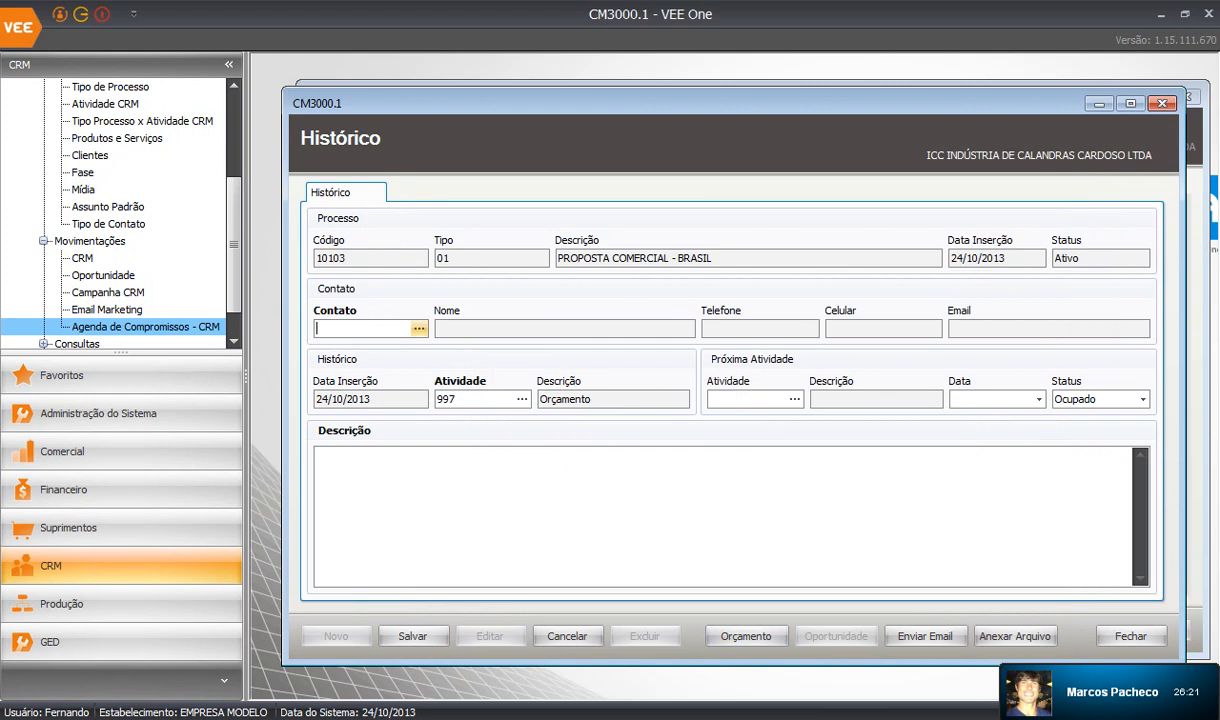
left_click(419, 328)
Set contact 3231 on the history, cancel quote 10057, and switch to the Comercial module.
double_click(450, 326)
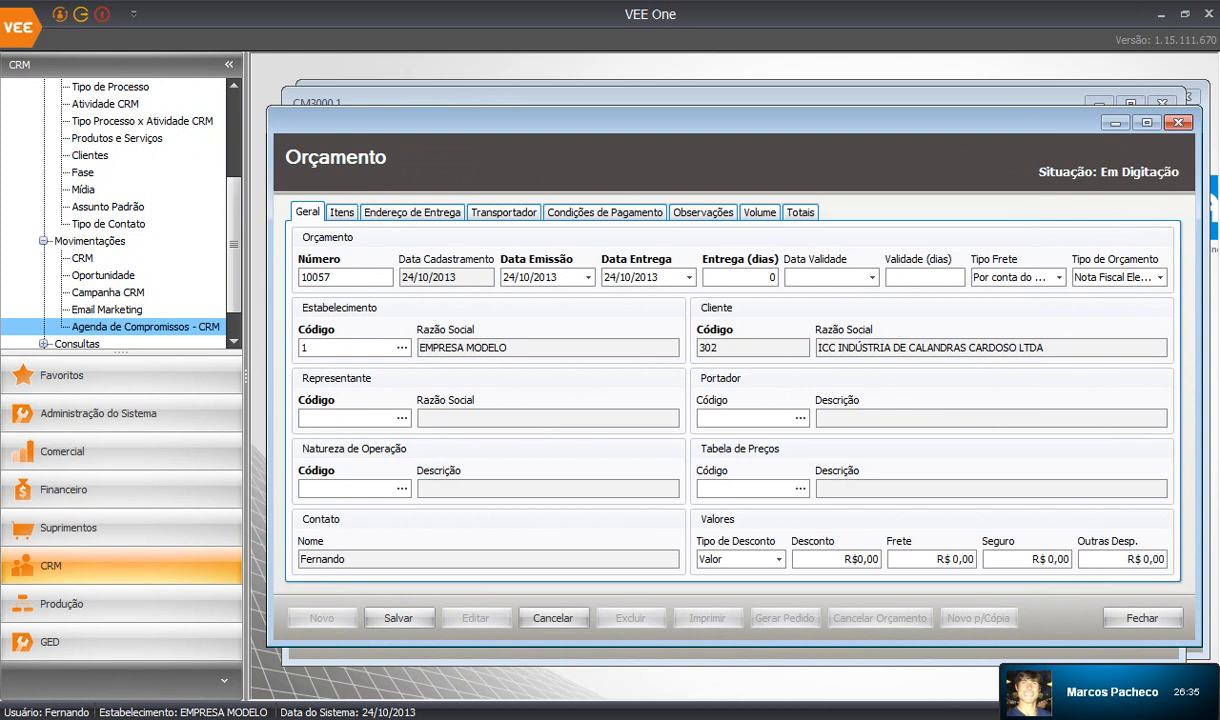
left_click(1177, 122)
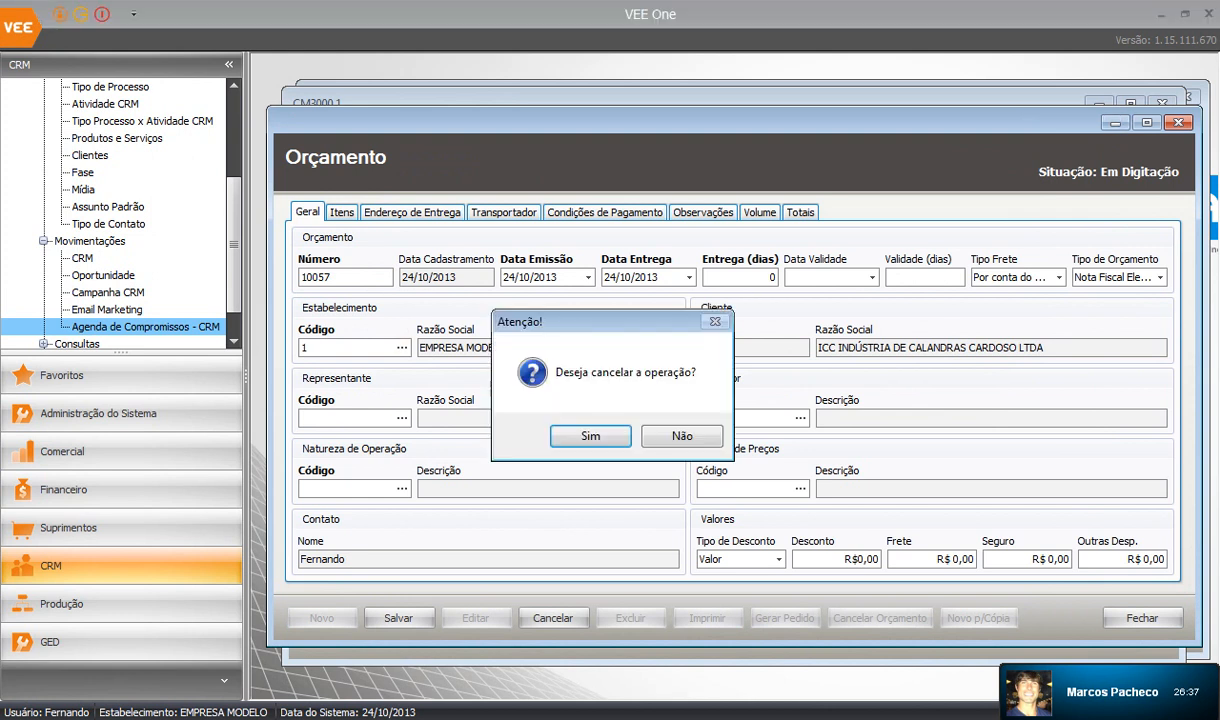
key("Return")
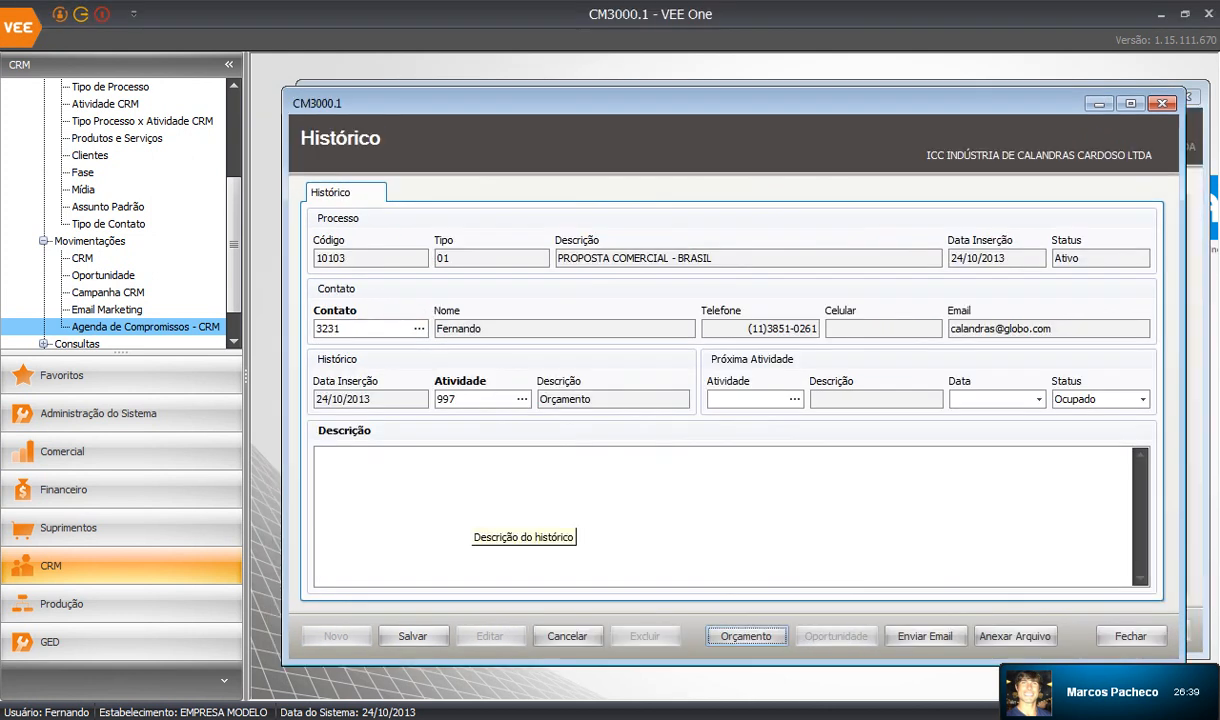
left_click(62, 451)
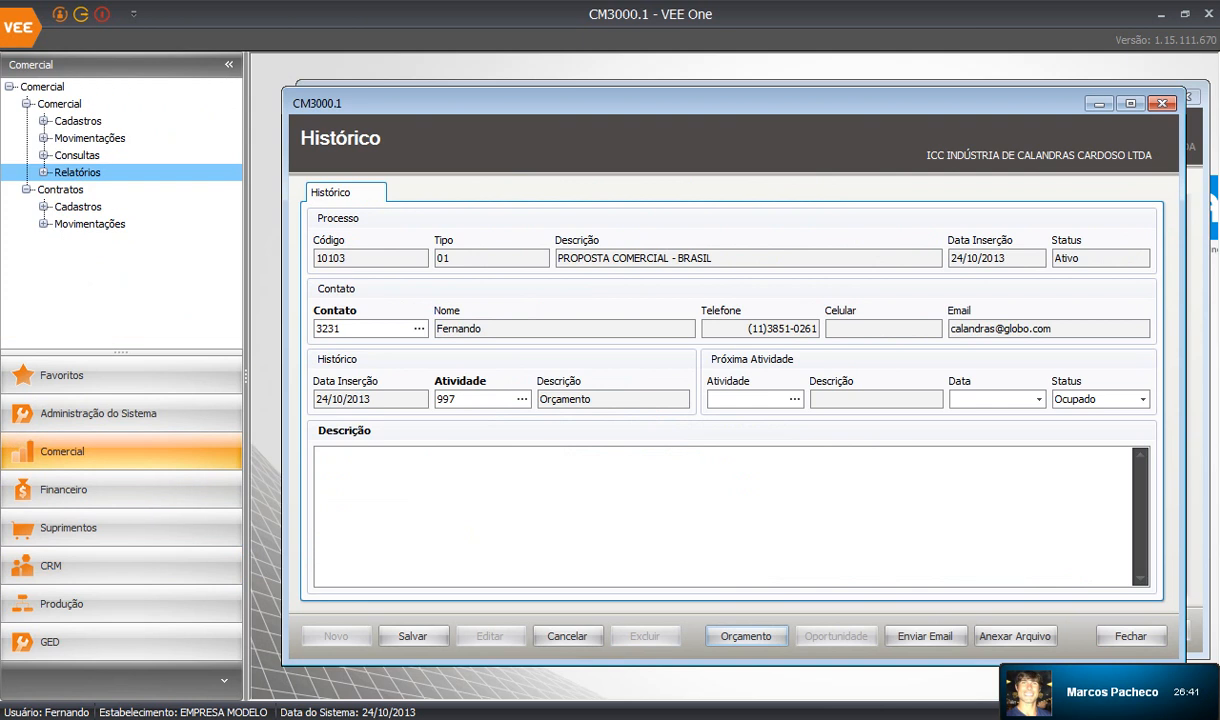
Open Itens under Comercial > Cadastros and start the item code lookup.
left_click(43, 121)
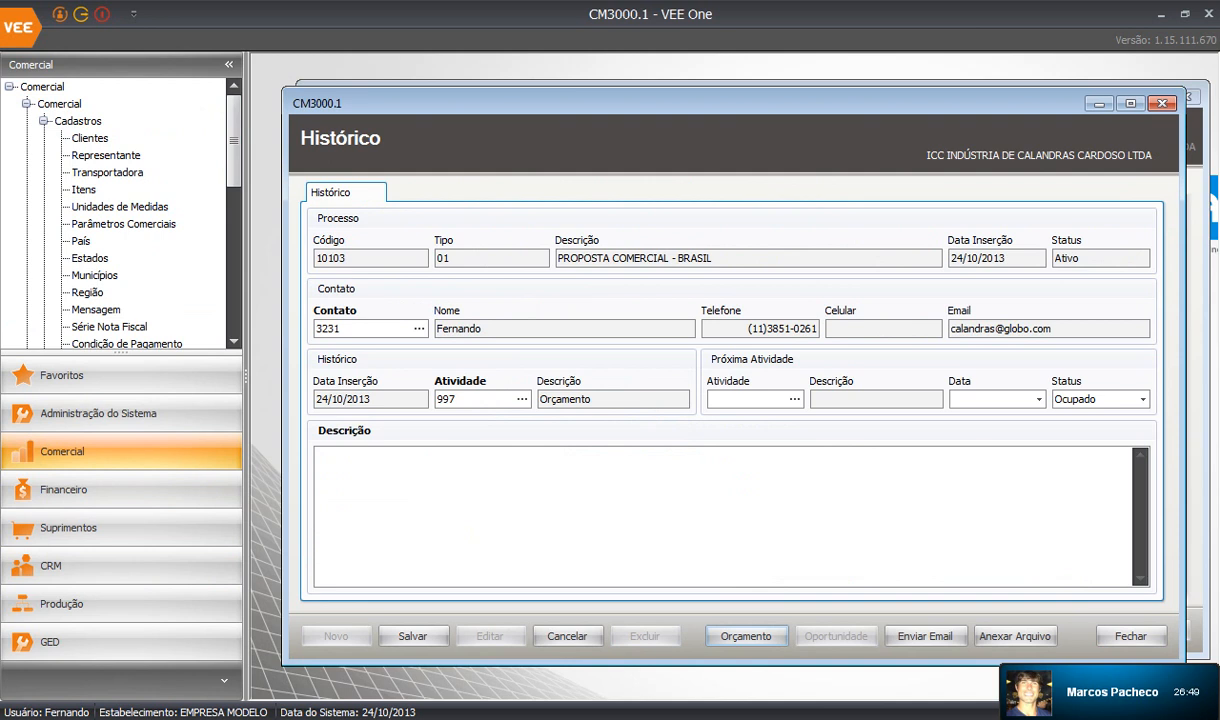
left_click(84, 190)
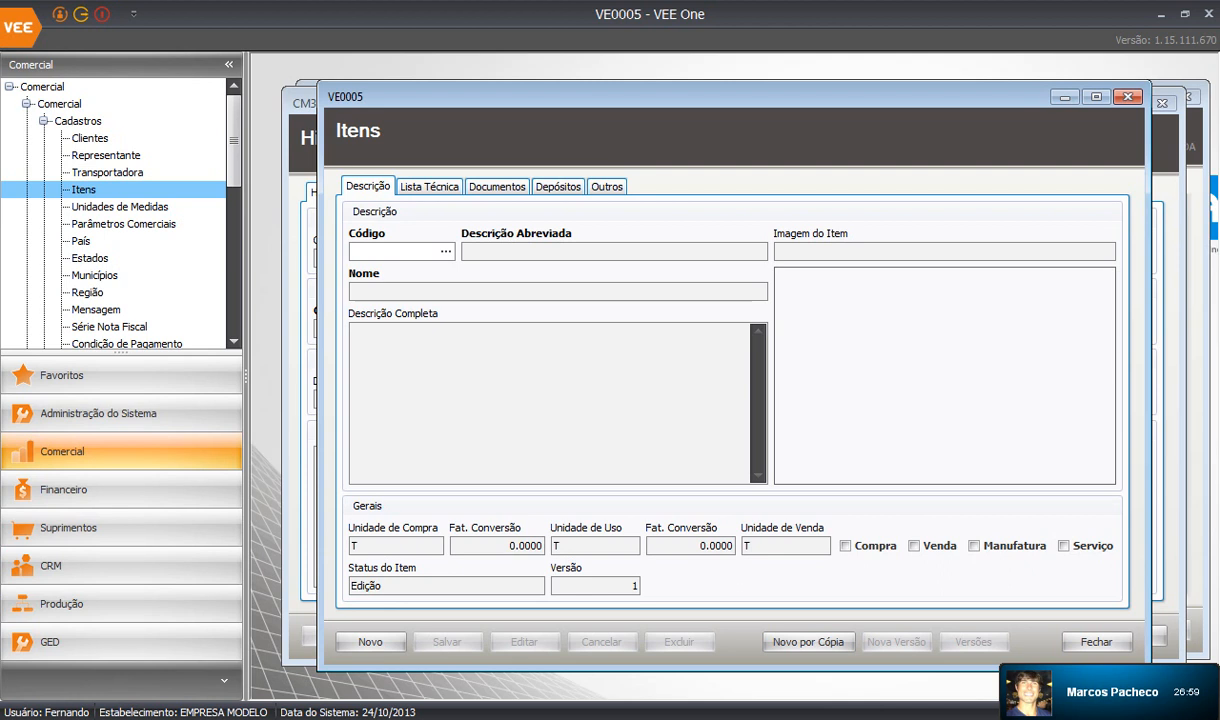
left_click(446, 252)
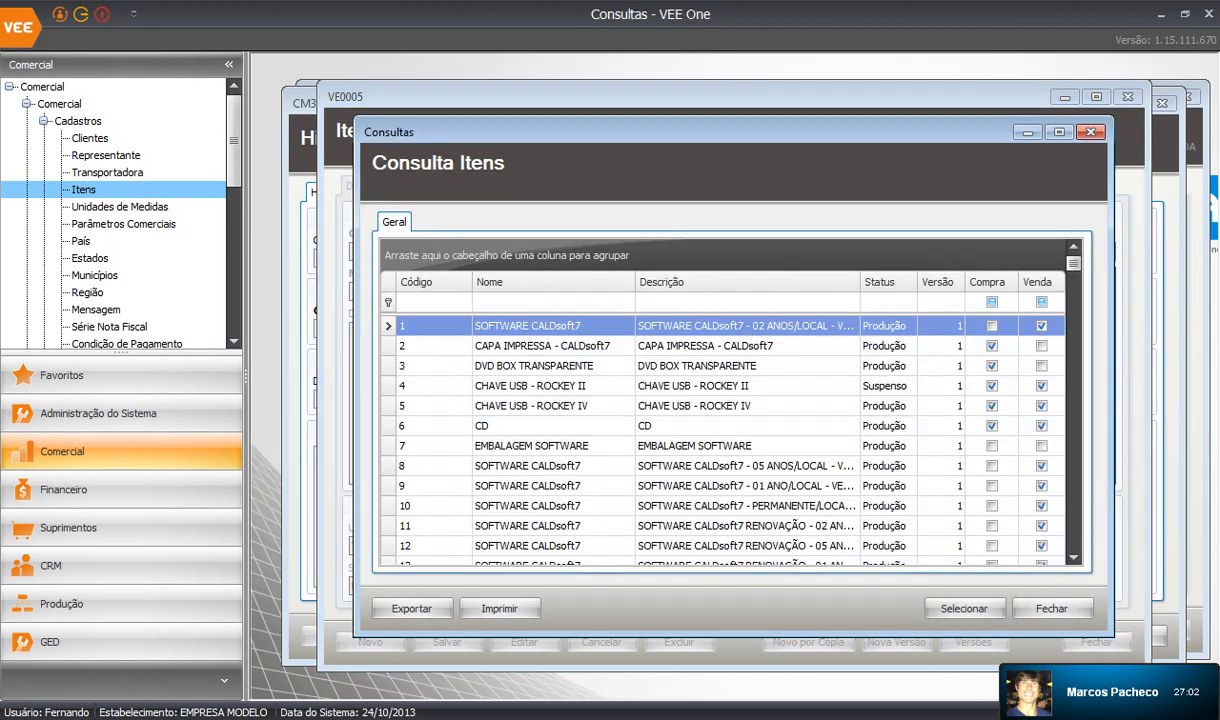
Filter items by 'ventil' and load item 20110 VENTILADOR CENTRÍFUGO 2.
left_click(540, 302)
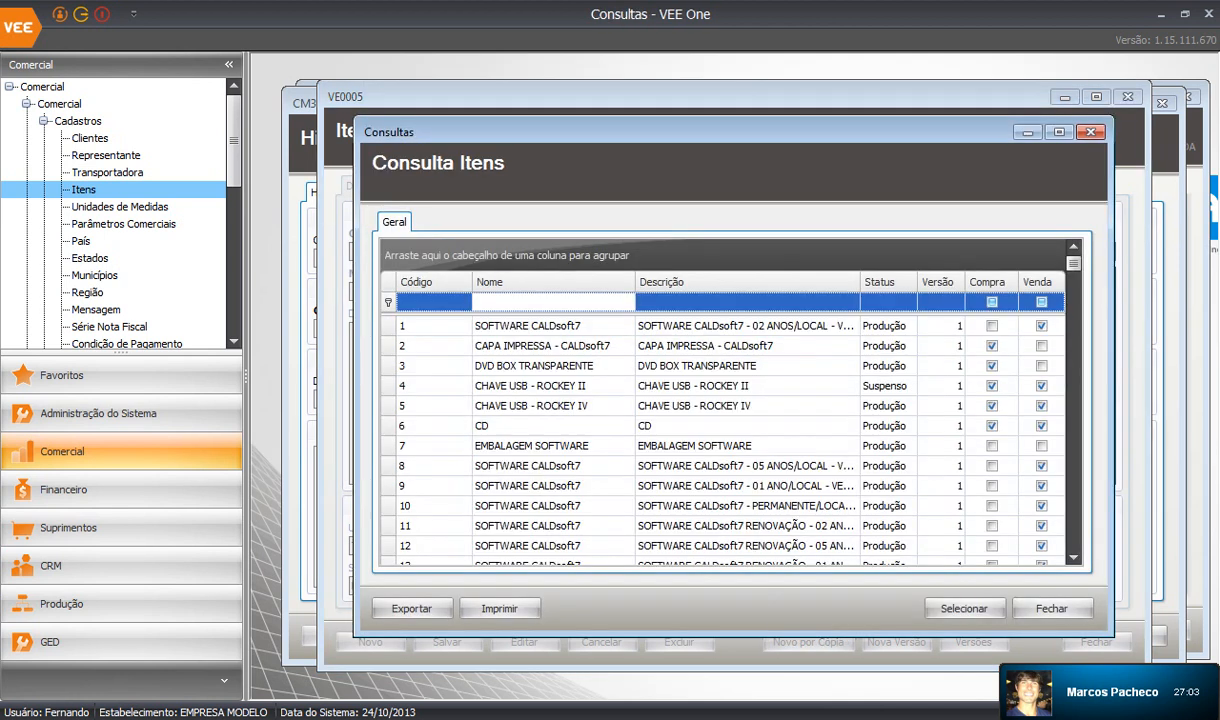
type("ventil")
key("Down")
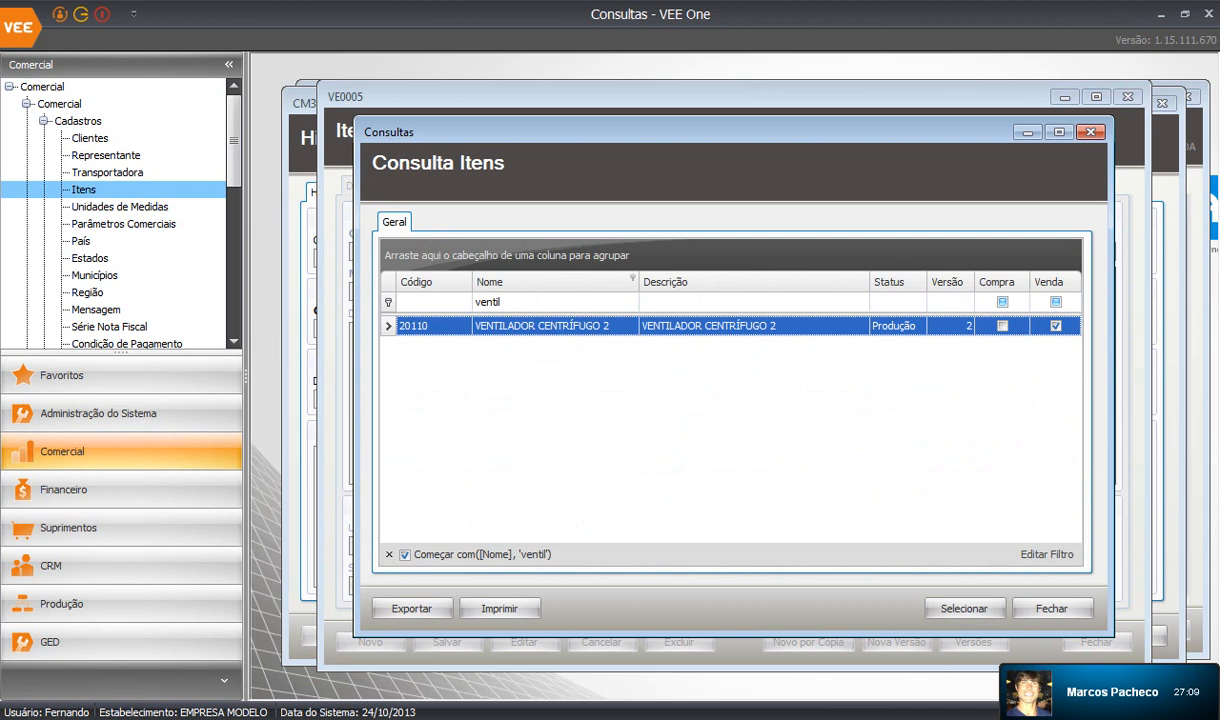
key("Return")
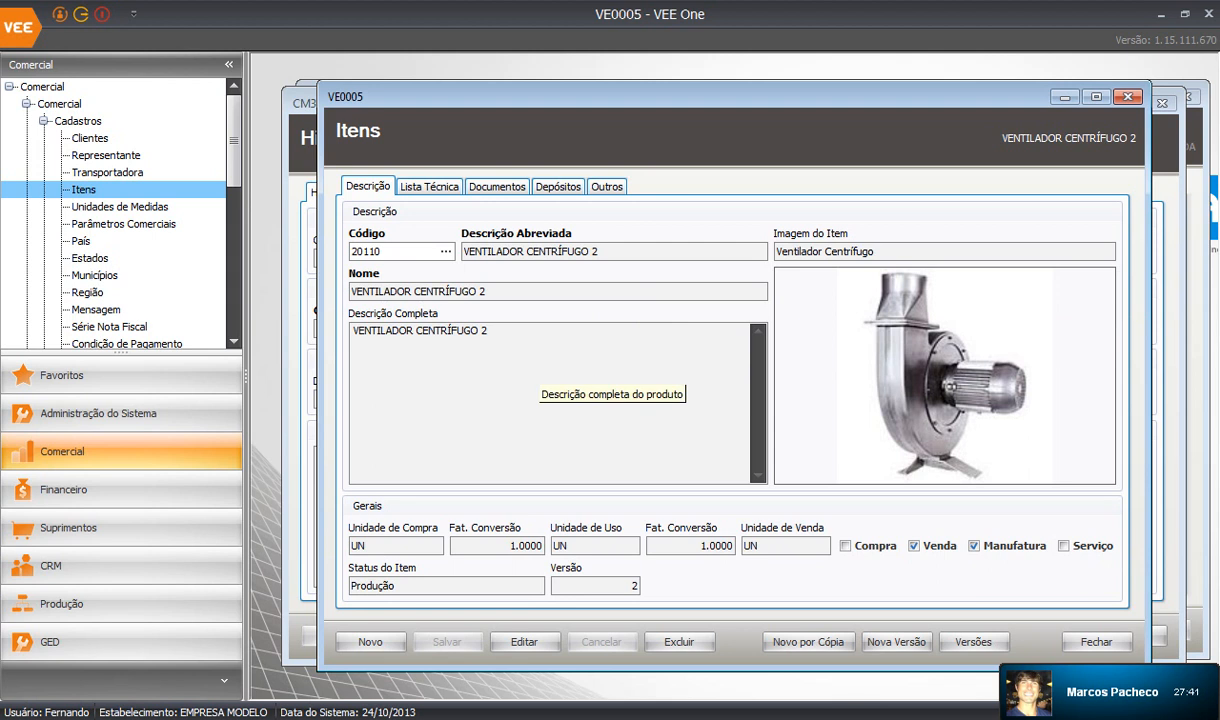
Show the ventilator's maximized Lista Técnica and inspect the MOTOR TRIFÁSICO component record.
left_click(429, 187)
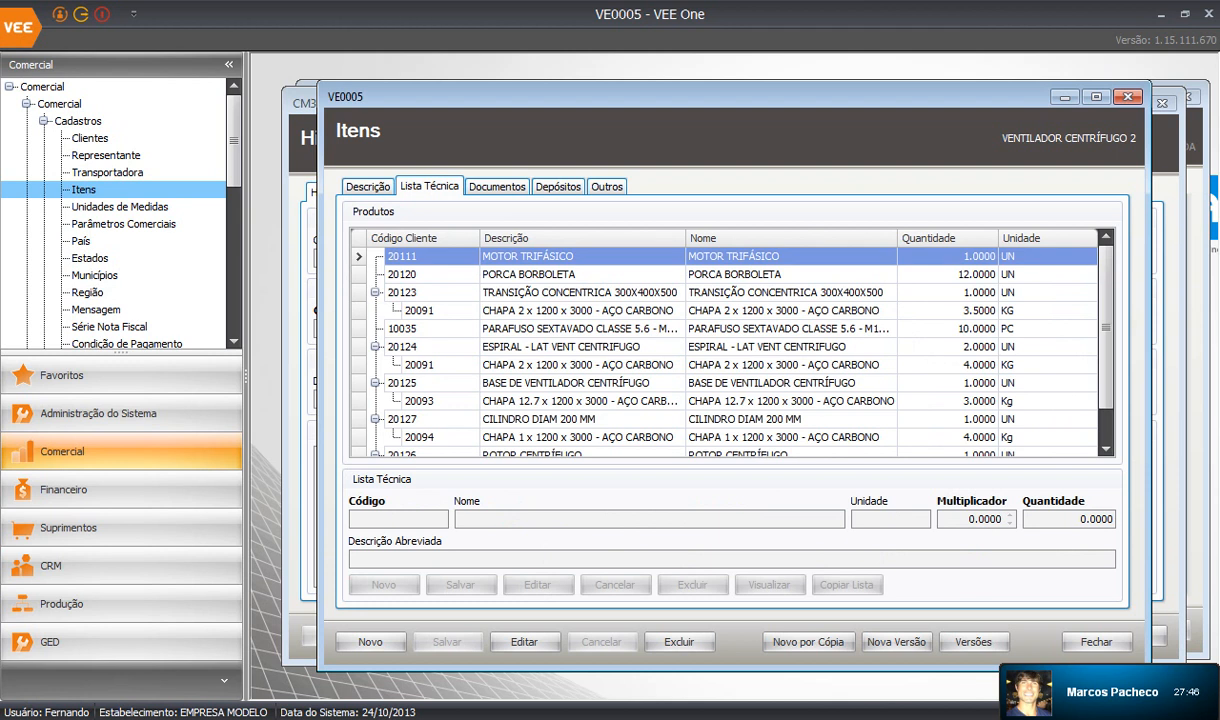
left_click(1097, 97)
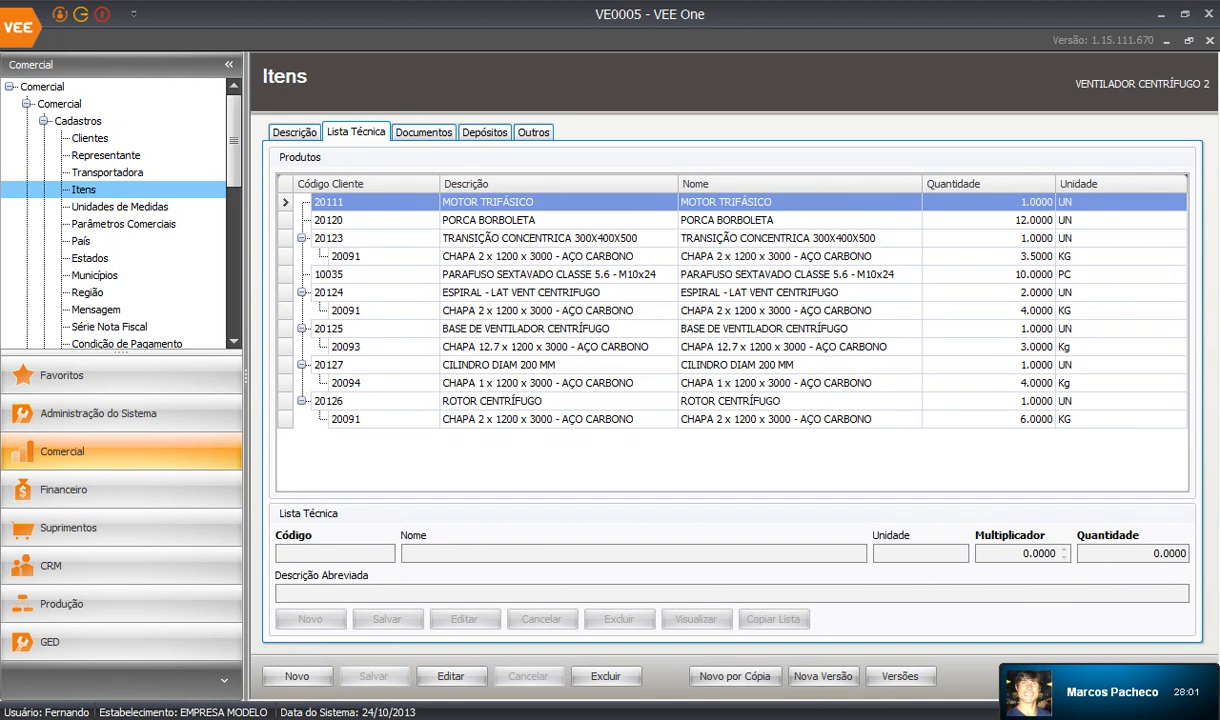
left_click(330, 238)
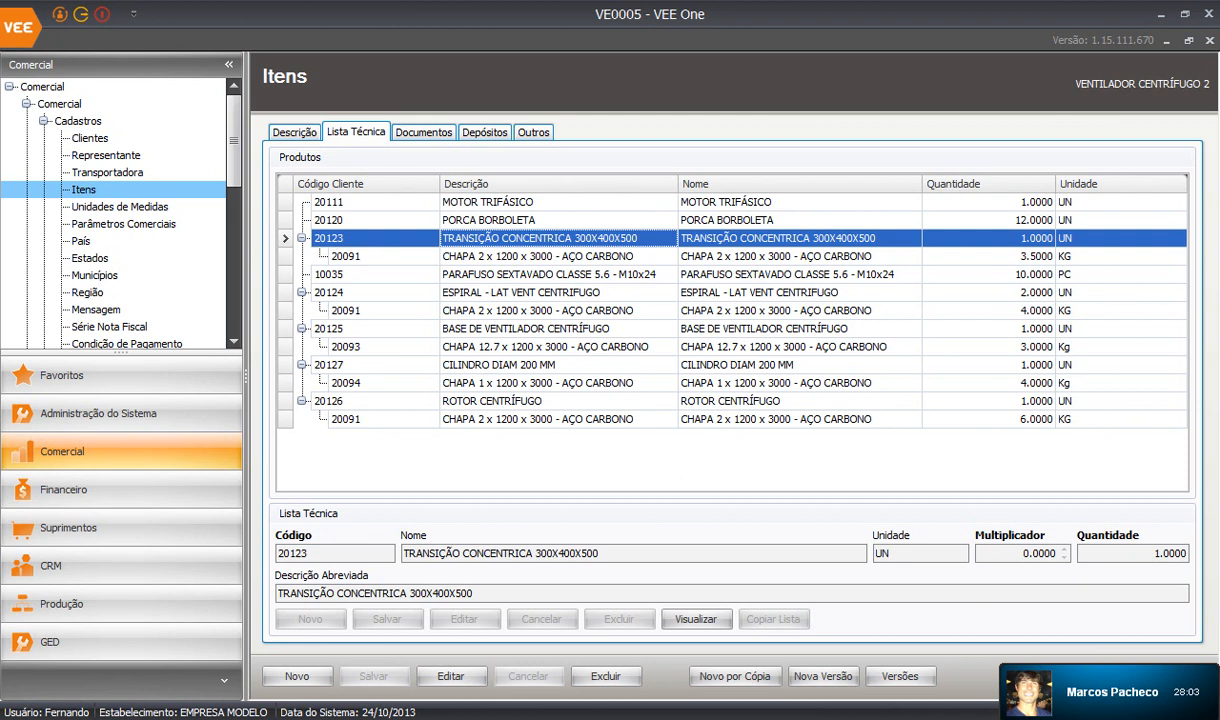
left_click(330, 202)
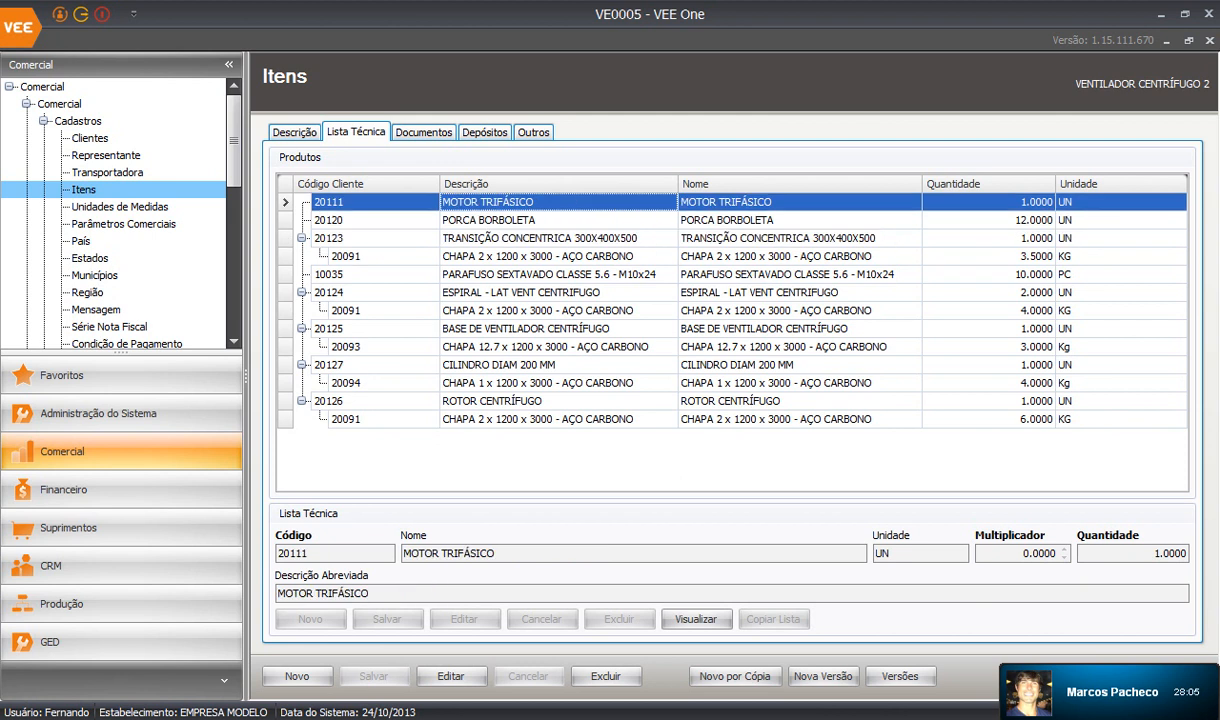
left_click(697, 619)
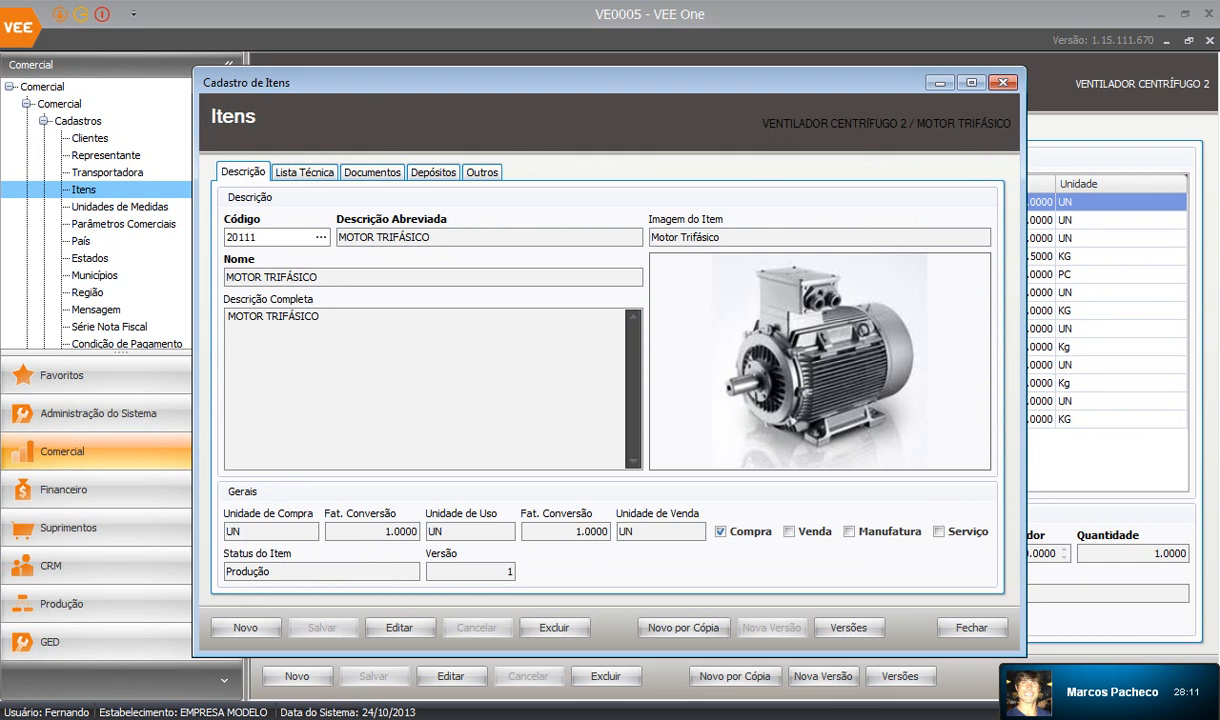
left_click(304, 173)
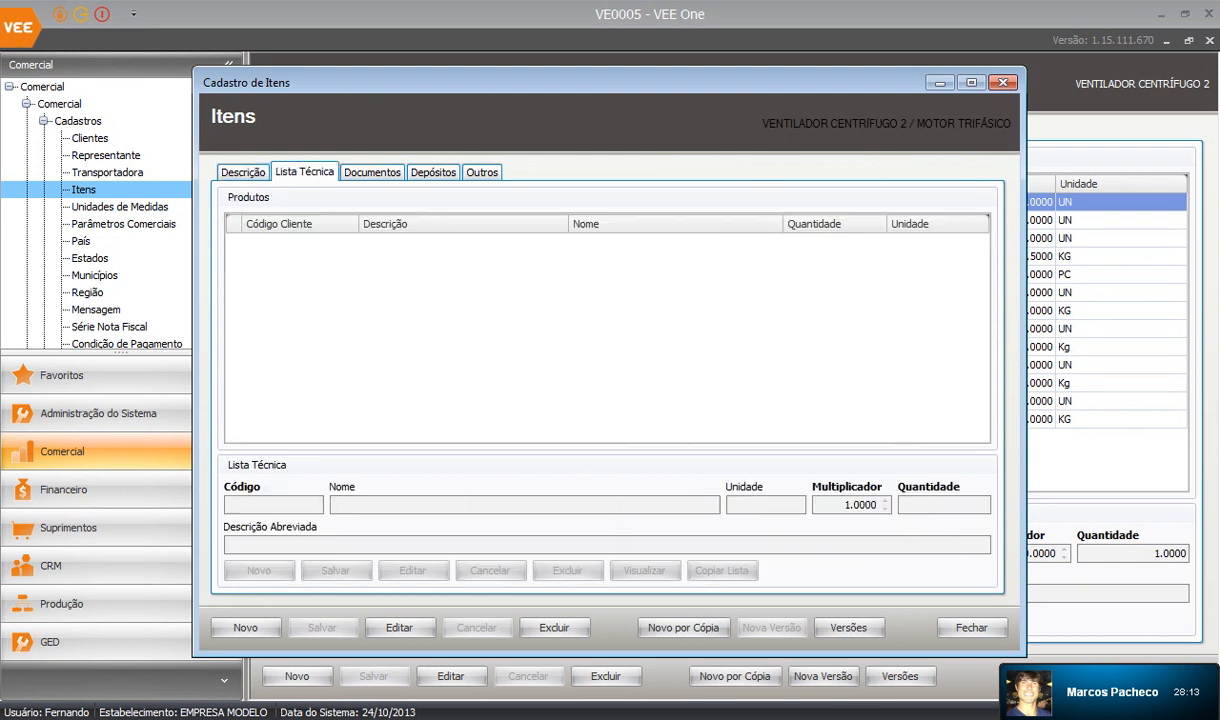
left_click(372, 173)
left_click(243, 173)
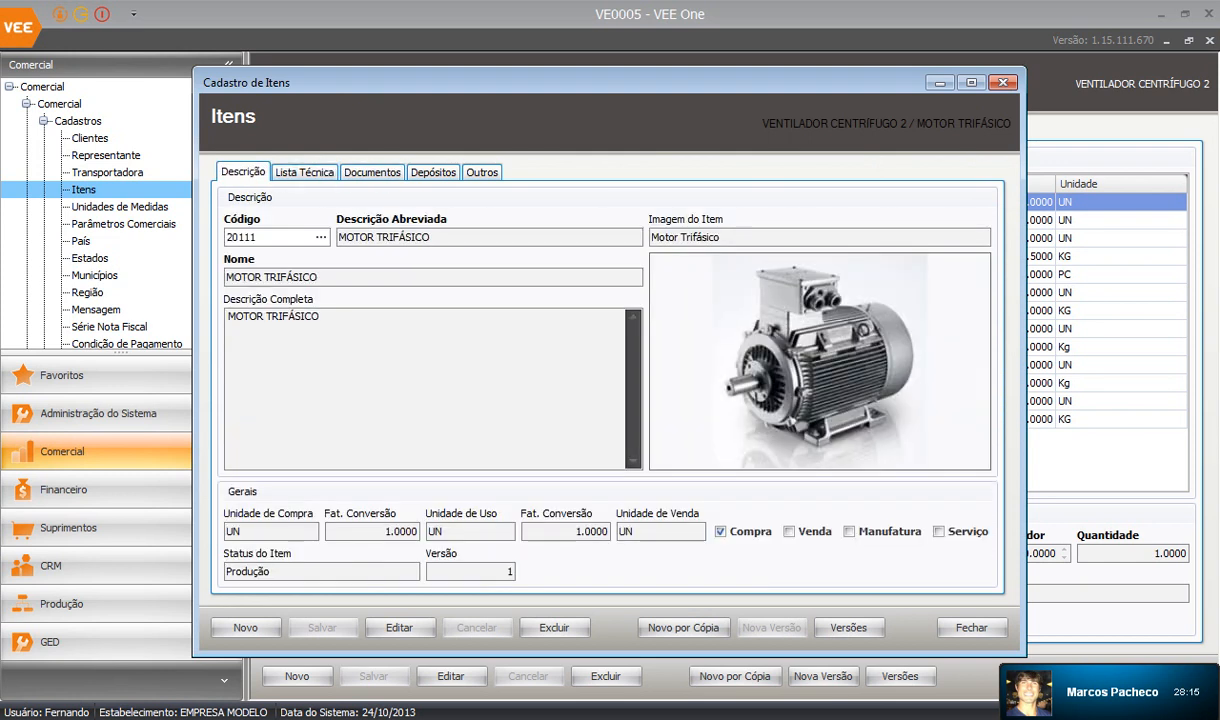
left_click(1003, 82)
Inspect the PORCA BORBOLETA component record, then select TRANSIÇÃO CONCENTRICA.
left_click(490, 219)
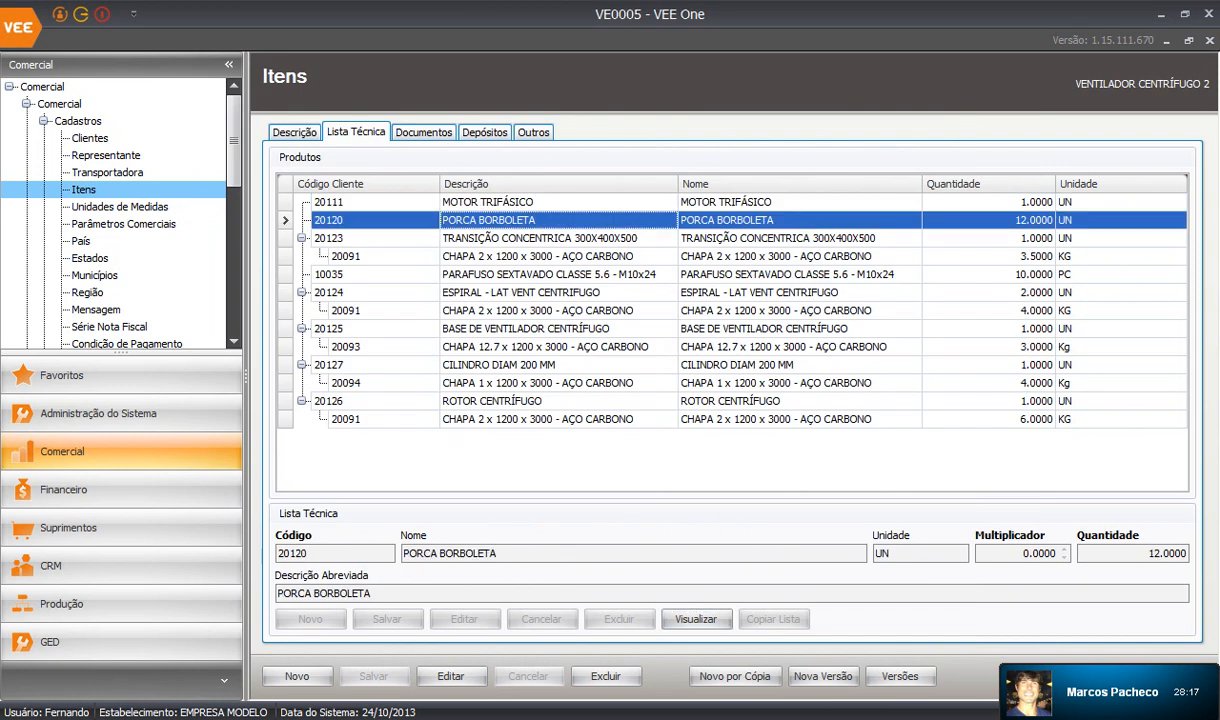
left_click(696, 619)
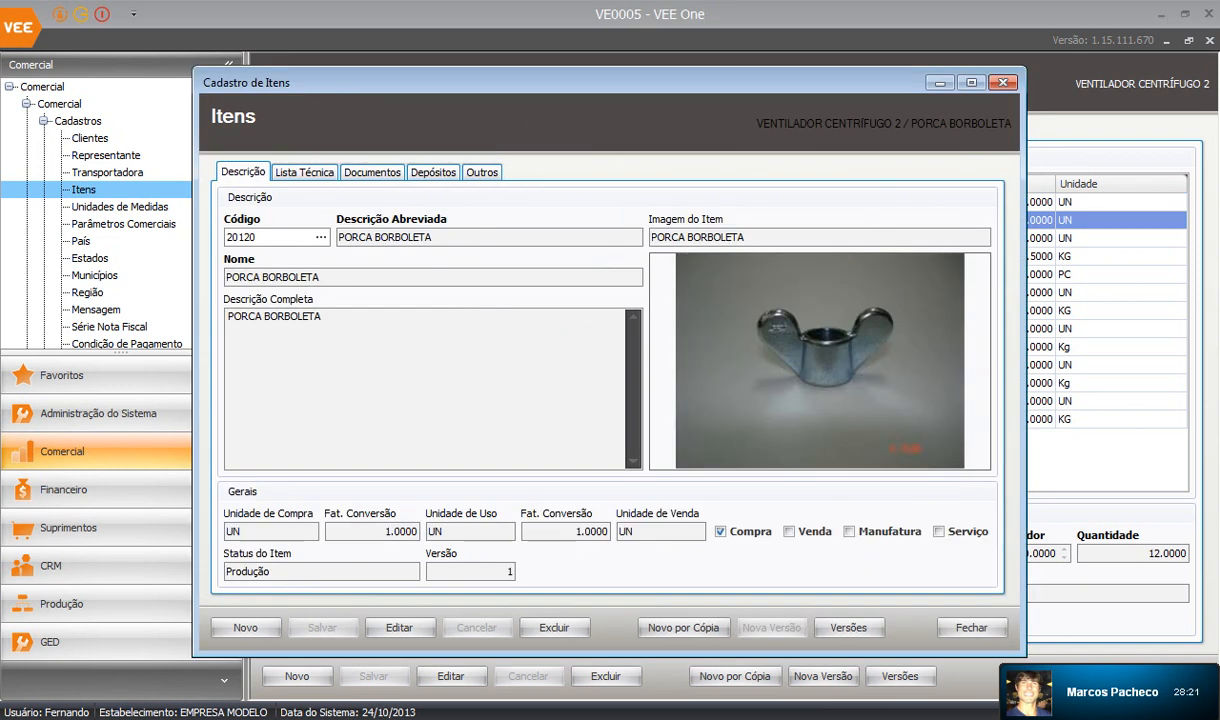
left_click(1003, 82)
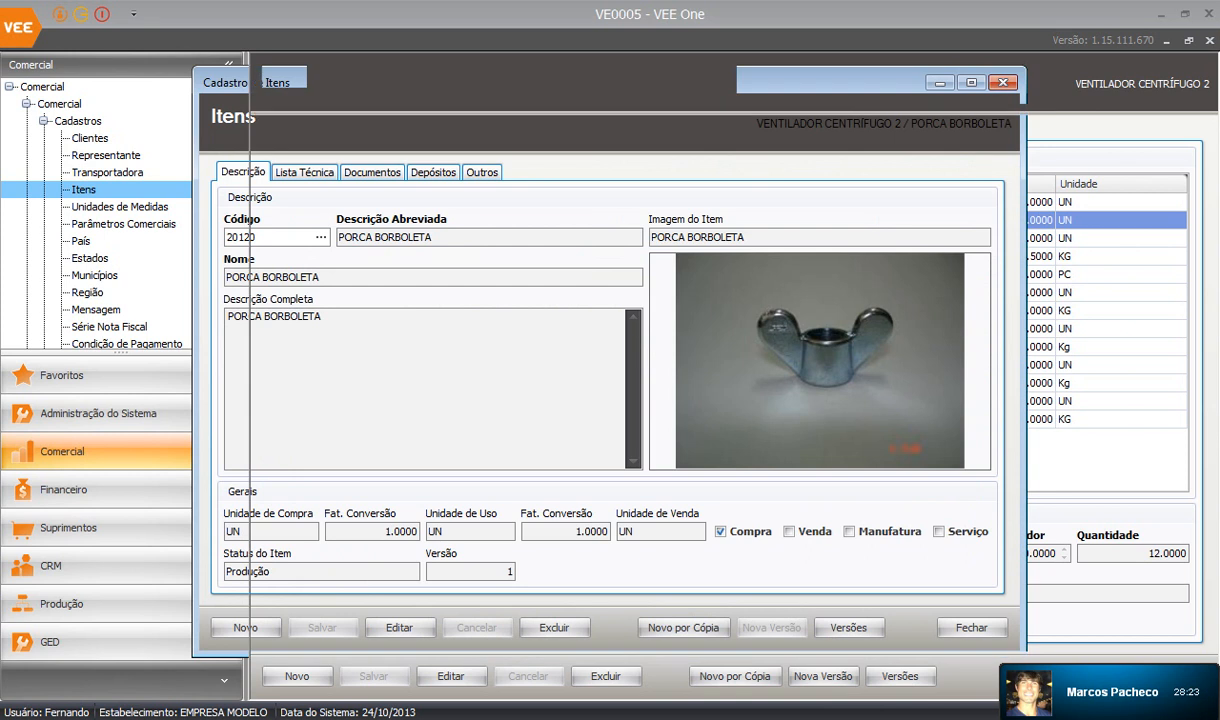
left_click(540, 238)
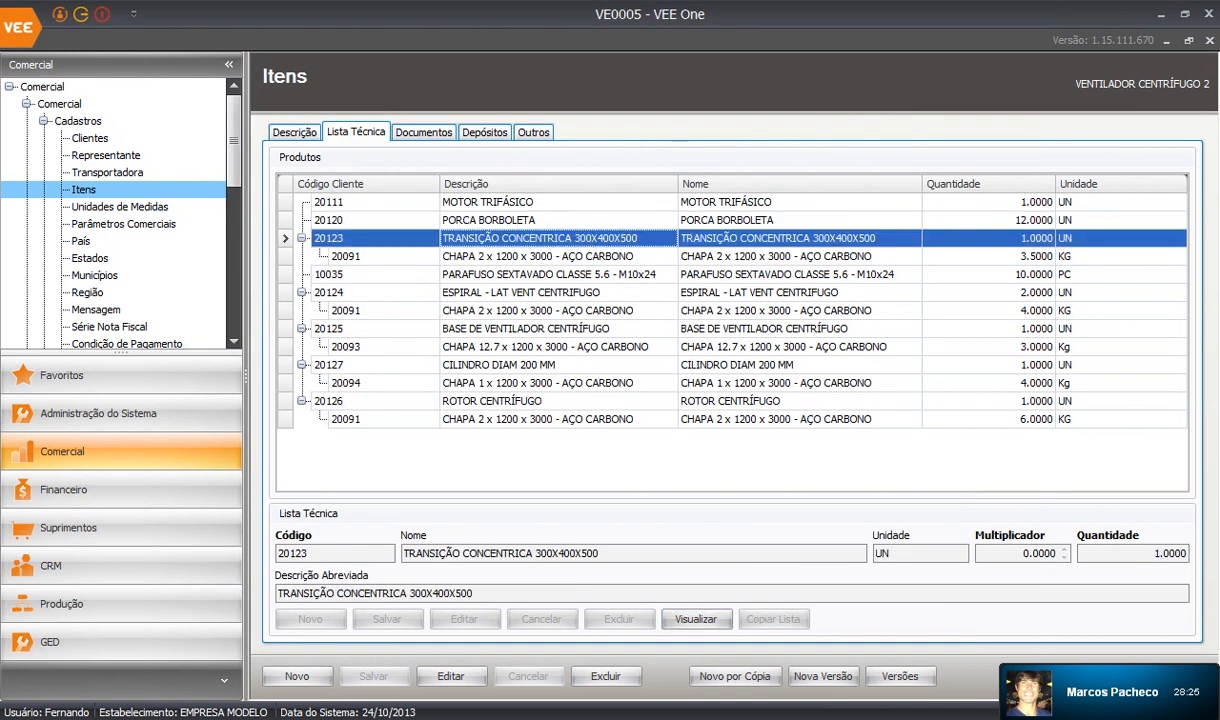
Open the TRANSIÇÃO CONCENTRICA record, check its CHAPA part, and show its six documents.
left_click(697, 619)
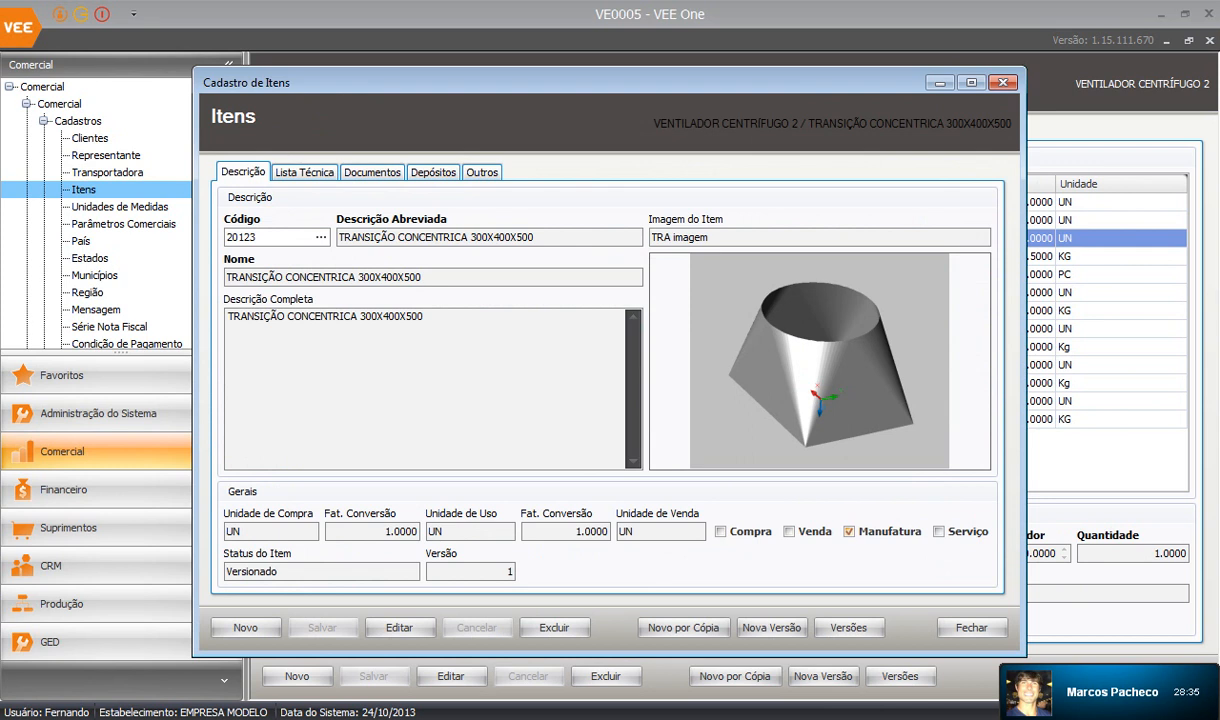
left_click(304, 172)
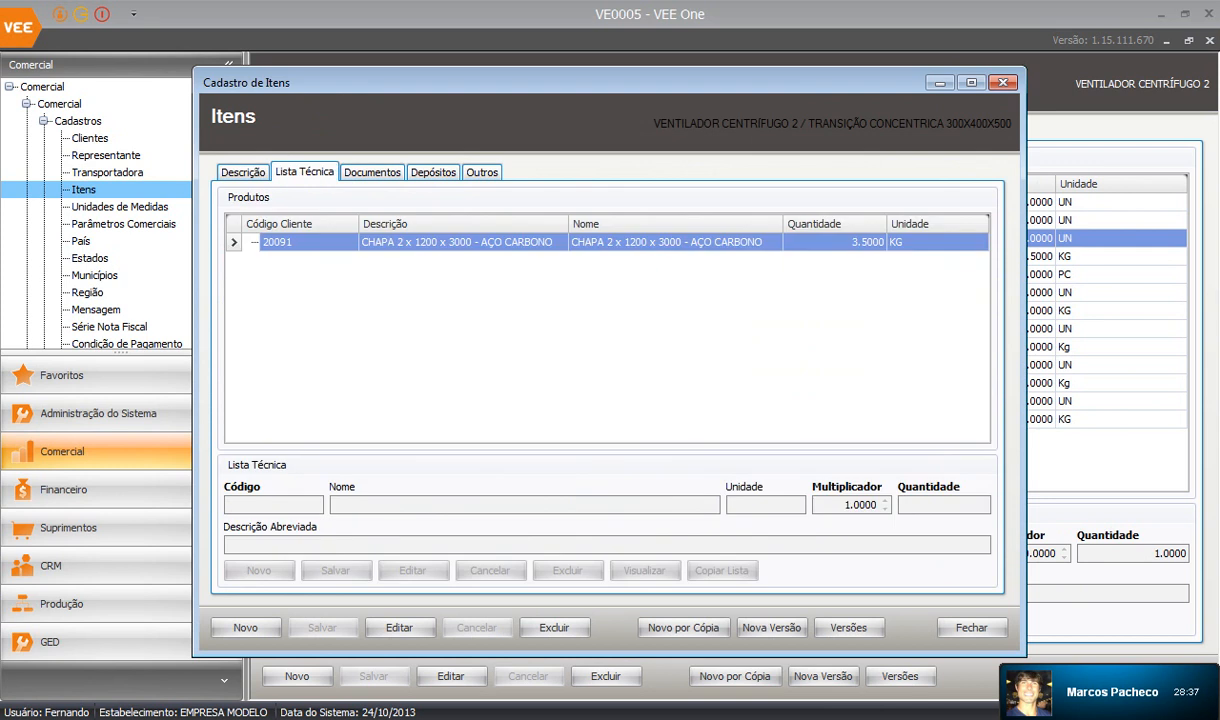
left_click(460, 242)
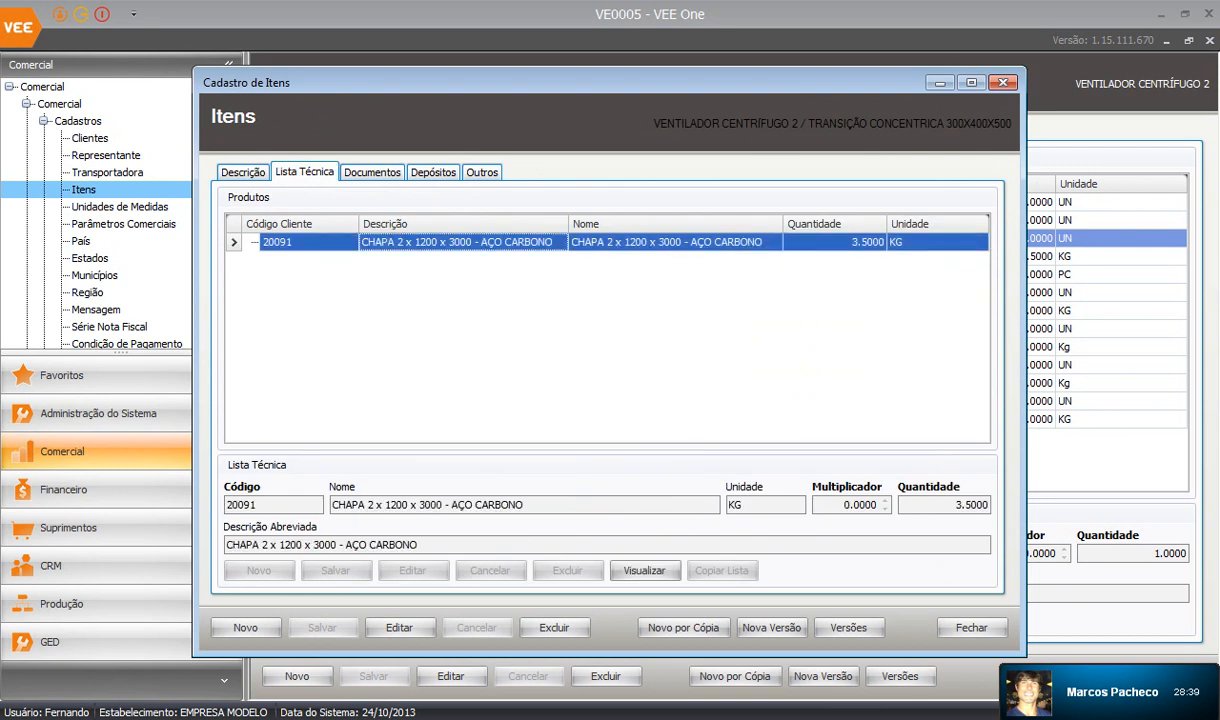
left_click(240, 172)
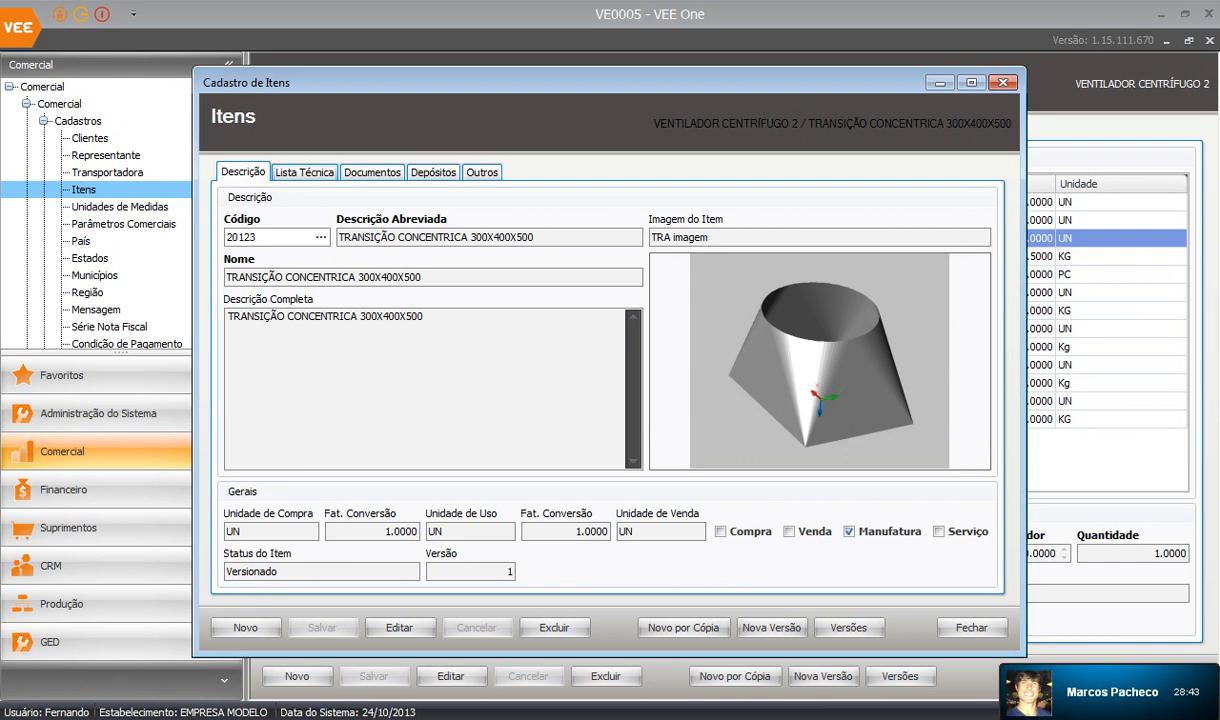
left_click(304, 172)
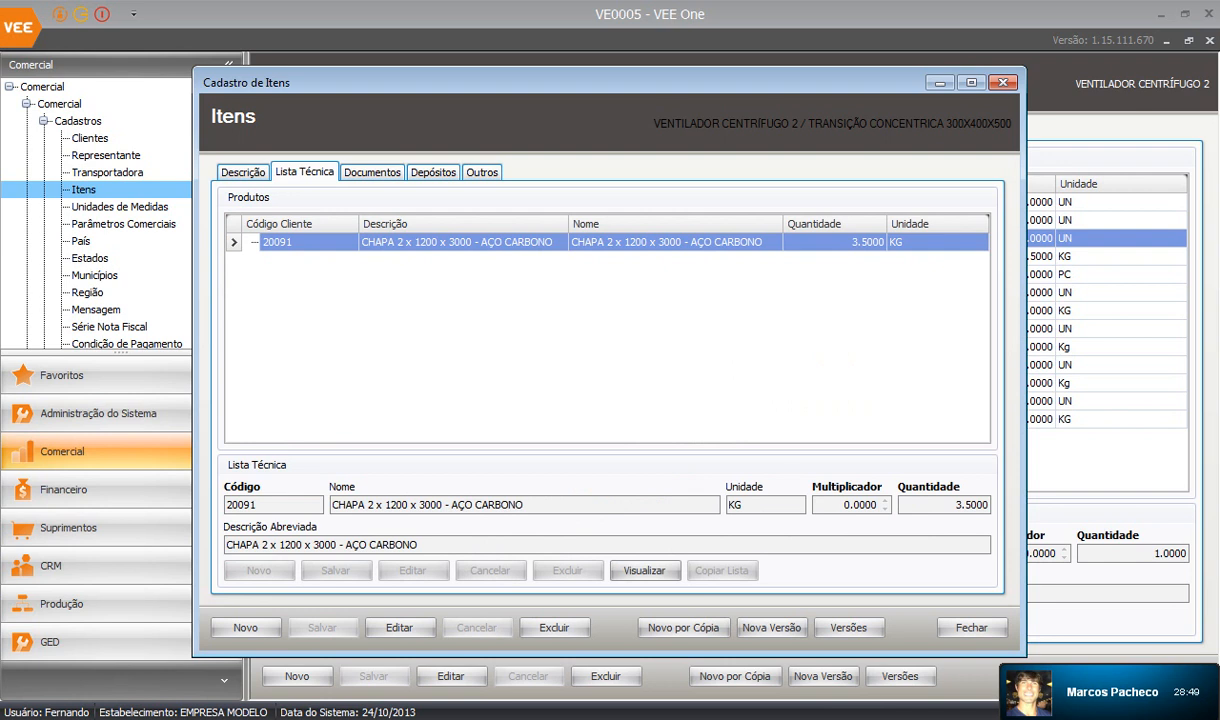
left_click(372, 172)
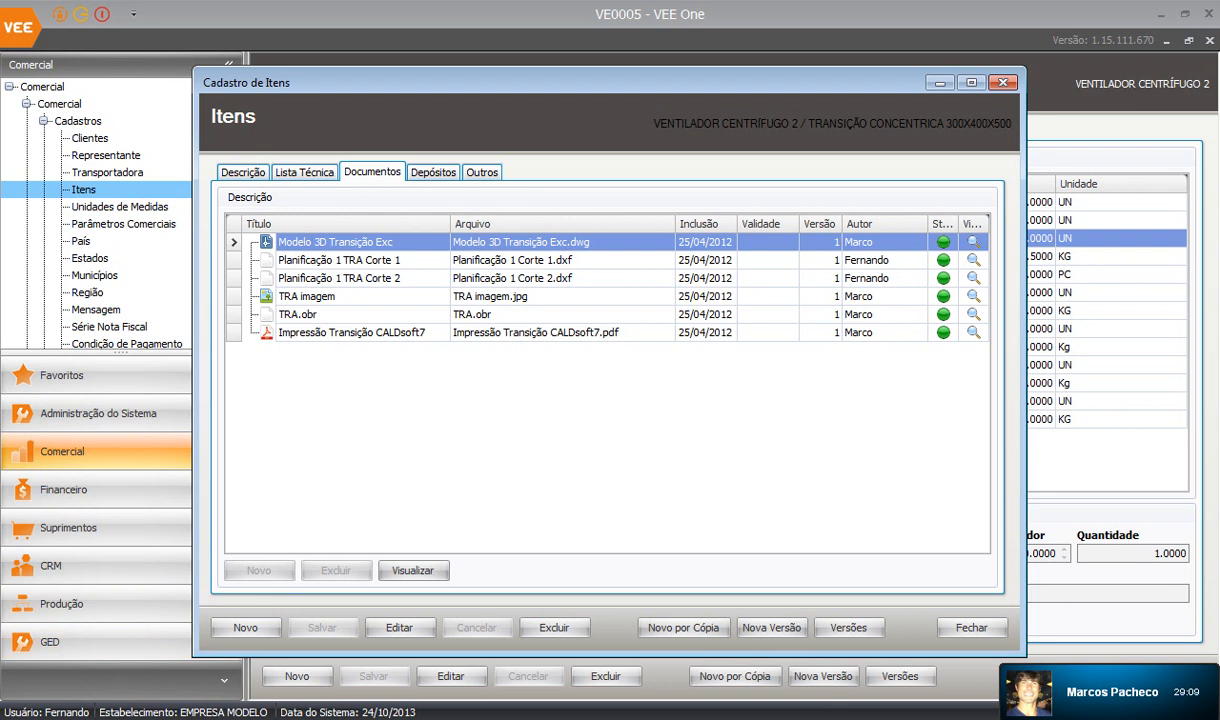
Reopen the TRANSIÇÃO CONCENTRICA documents and select the Impressão Transição CALDsoft7 PDF.
left_click(336, 242)
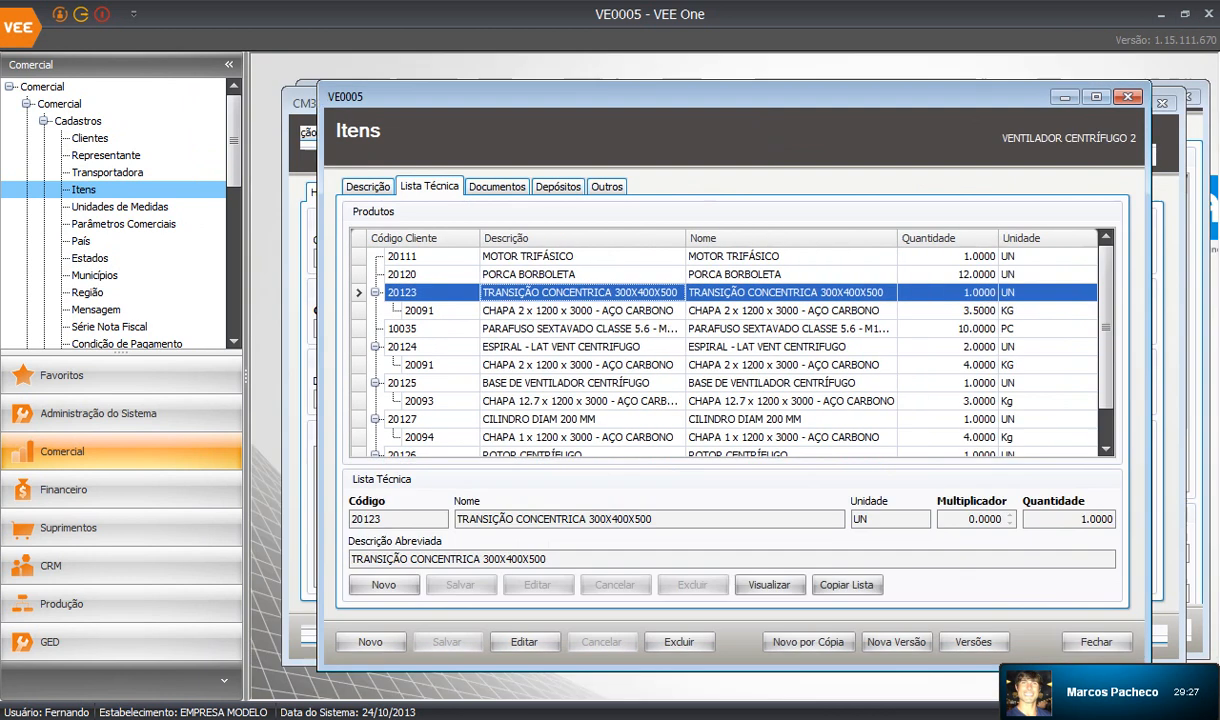
left_click(1065, 97)
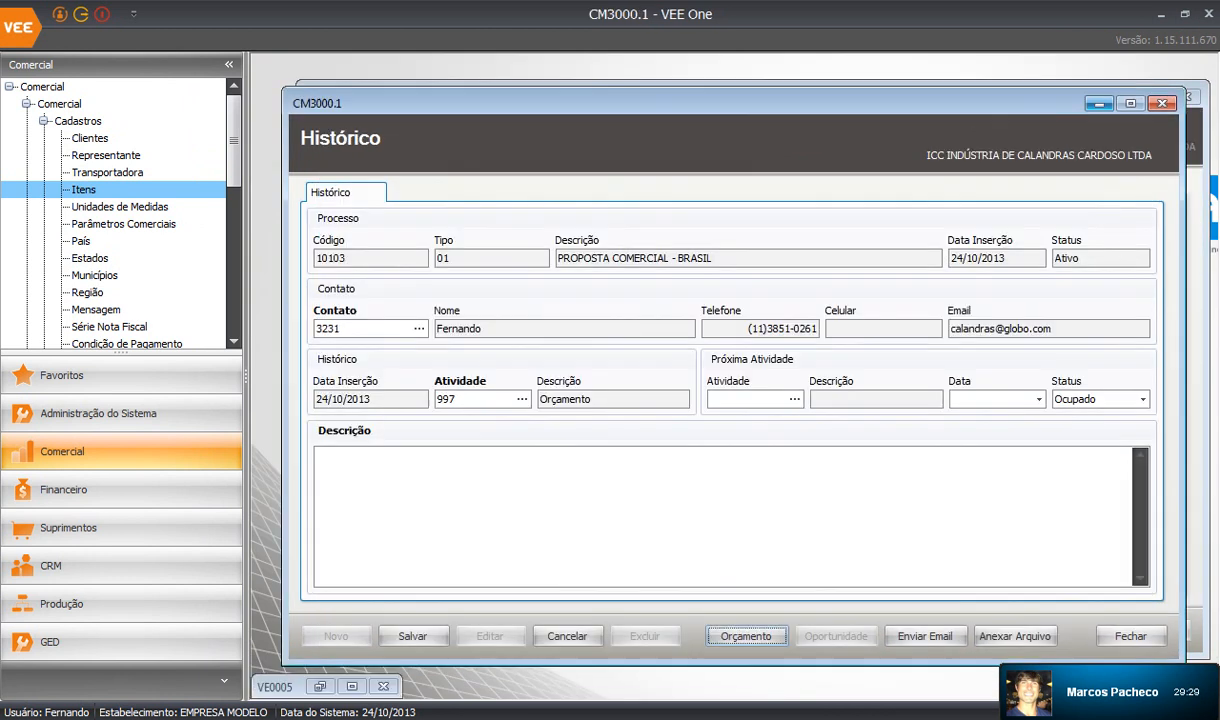
left_click(1099, 103)
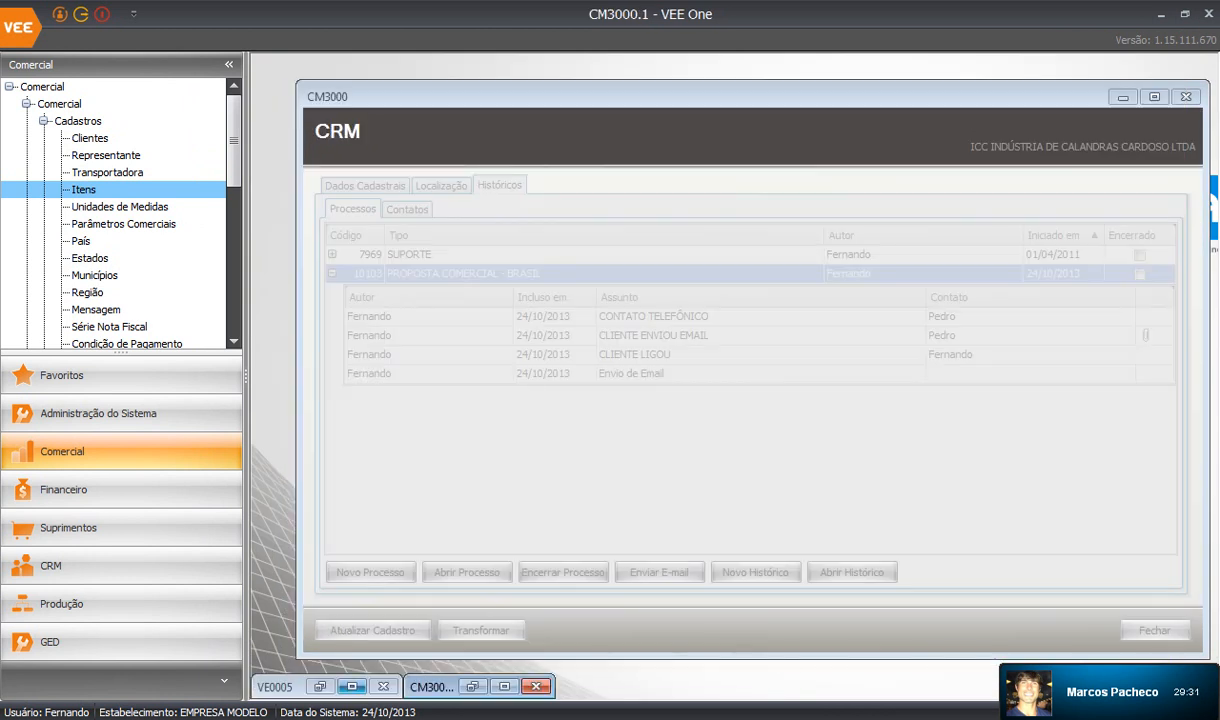
left_click(320, 686)
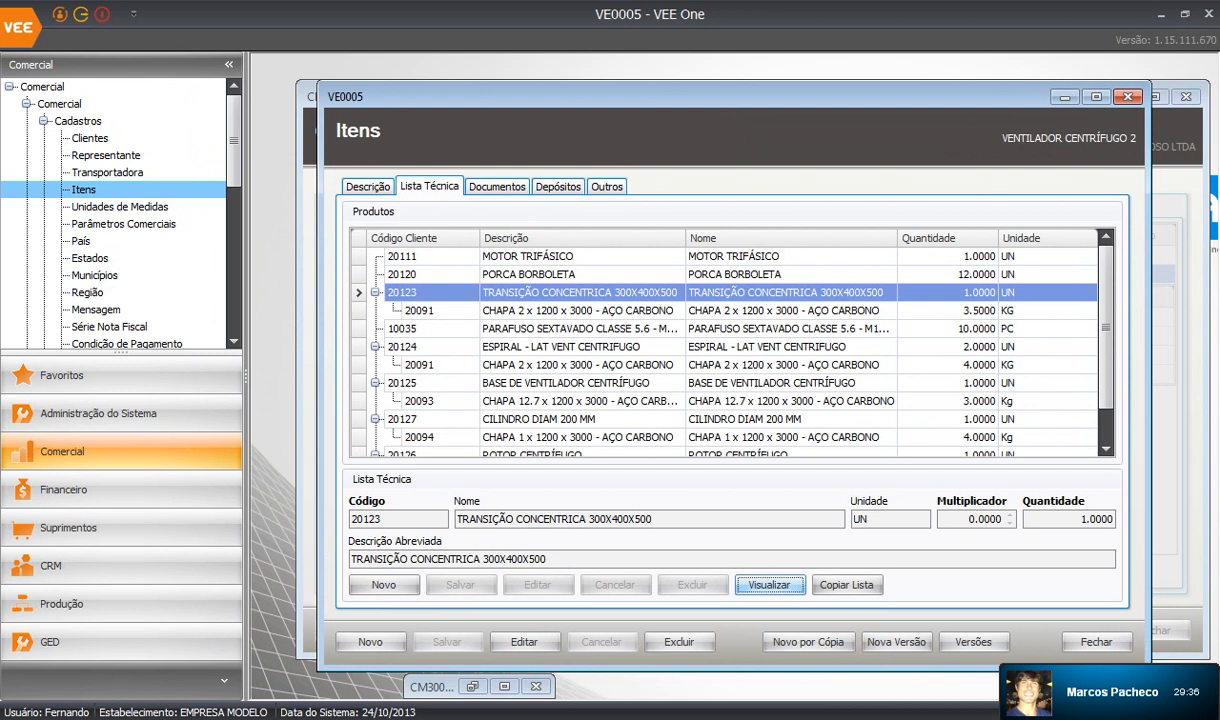
left_click(769, 585)
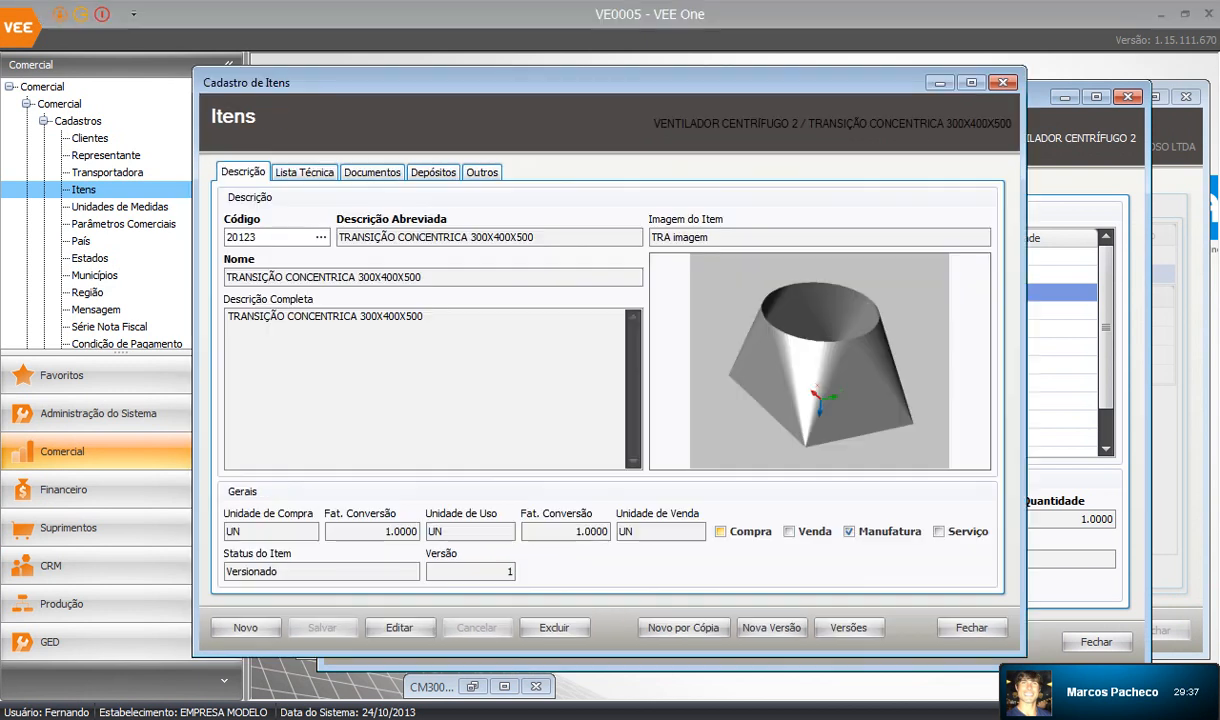
left_click(372, 172)
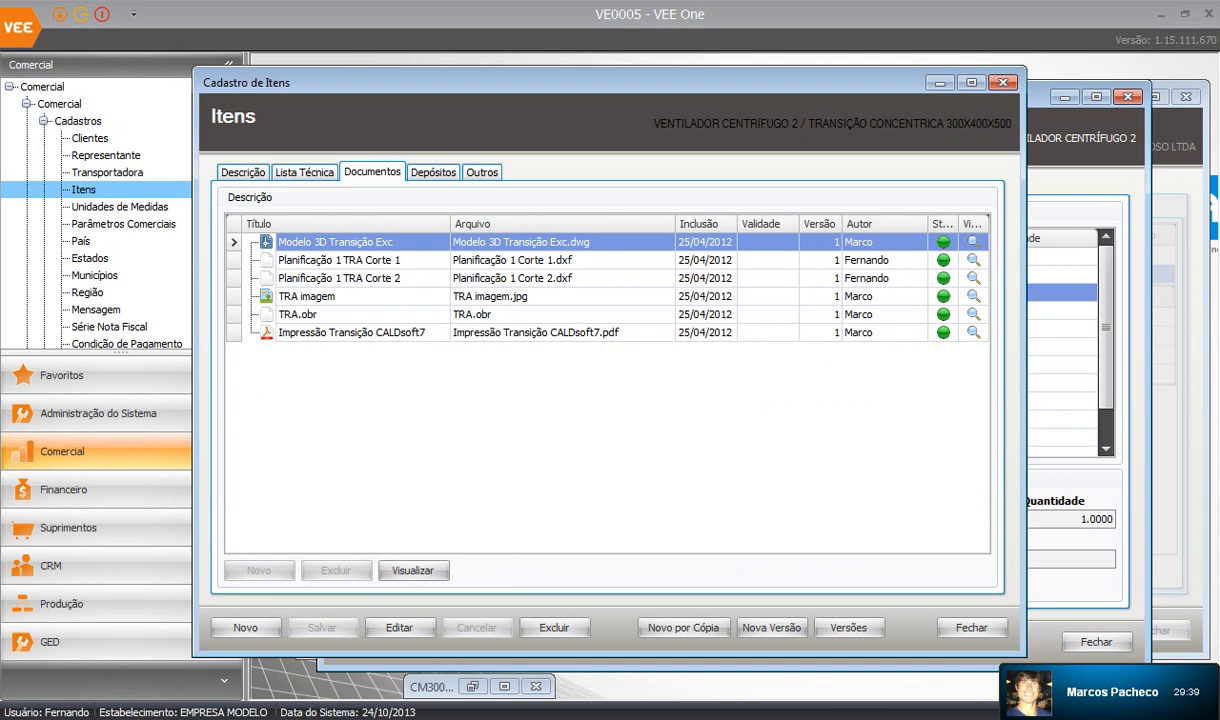
left_click(352, 332)
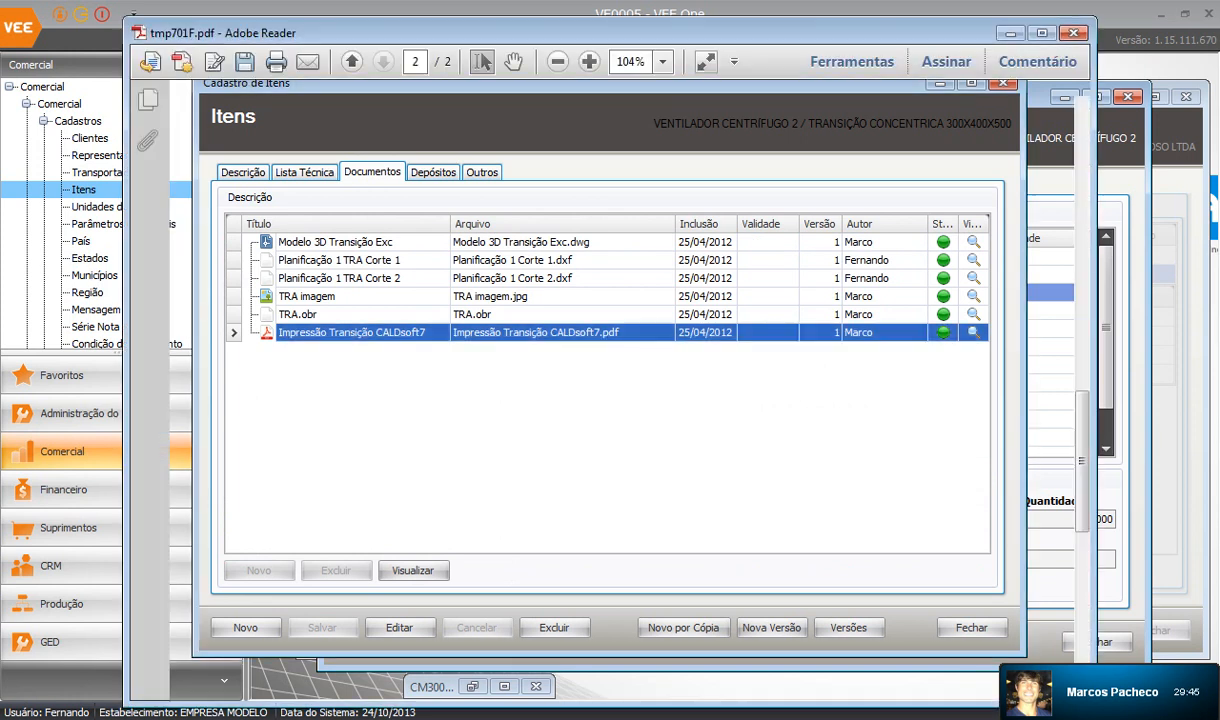
Scroll tmp701F.pdf to the point-distance table, then close Adobe Reader without saving changes.
scroll(620, 390, "down", 10)
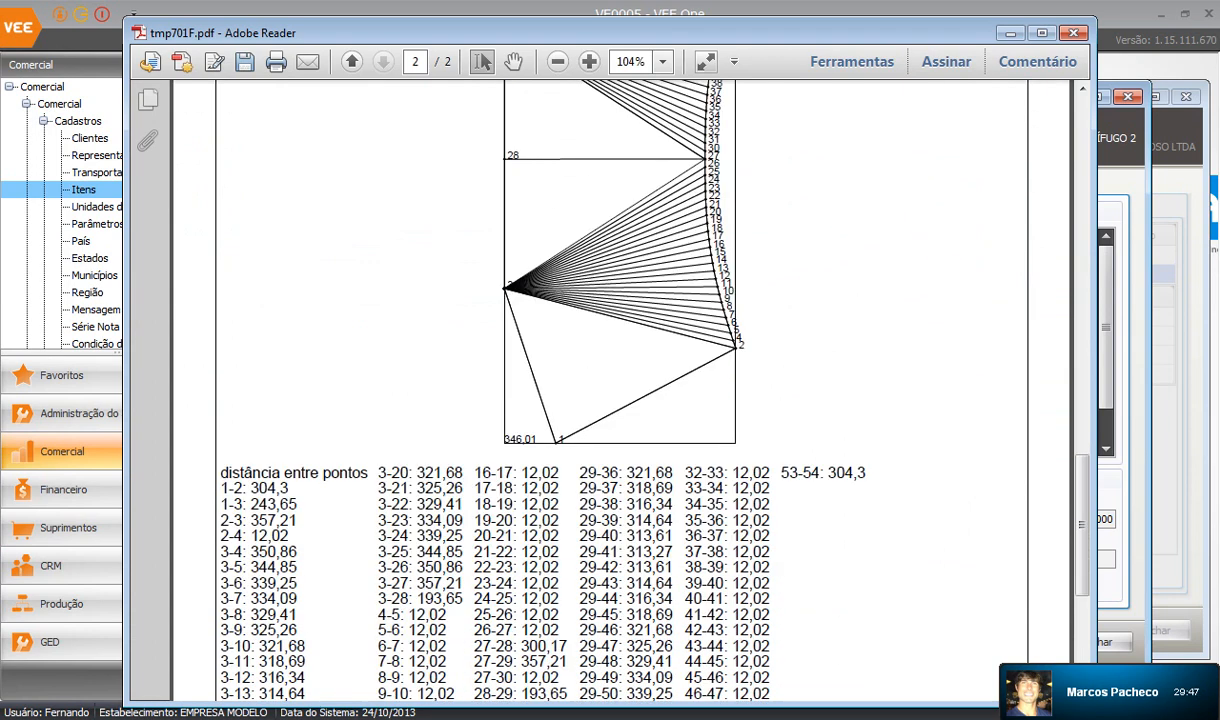
scroll(620, 390, "up", 10)
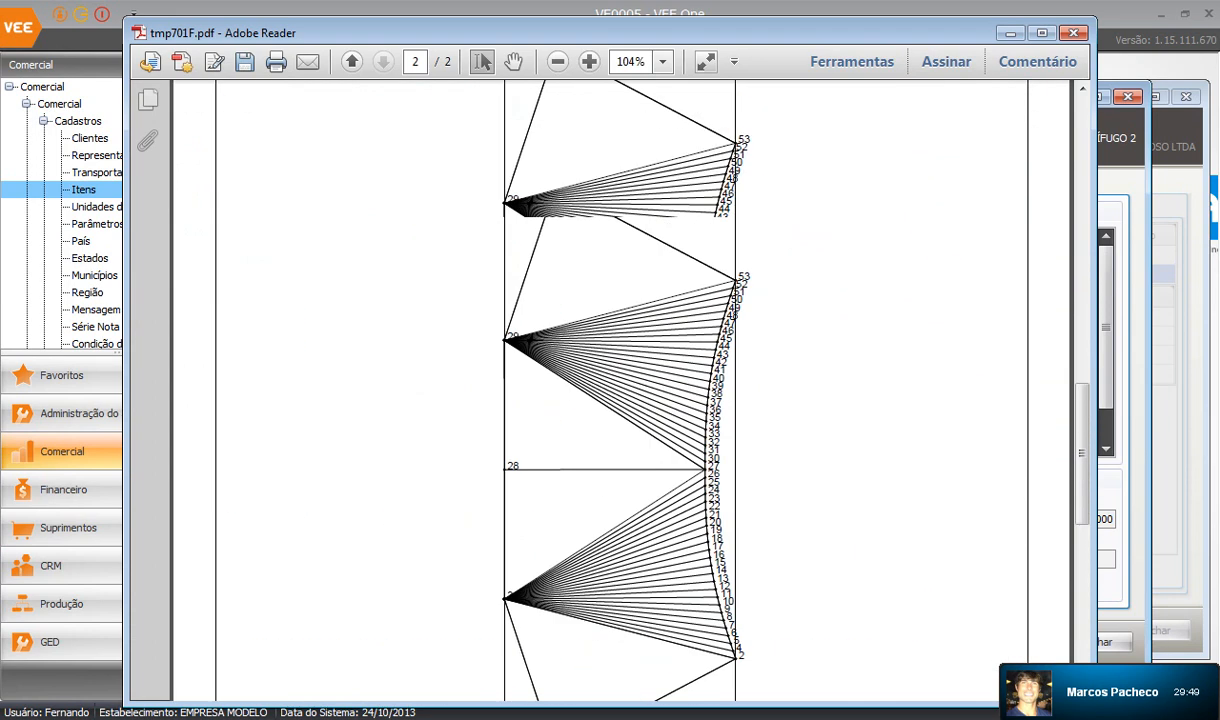
scroll(620, 390, "up", 6)
scroll(620, 390, "up", 5)
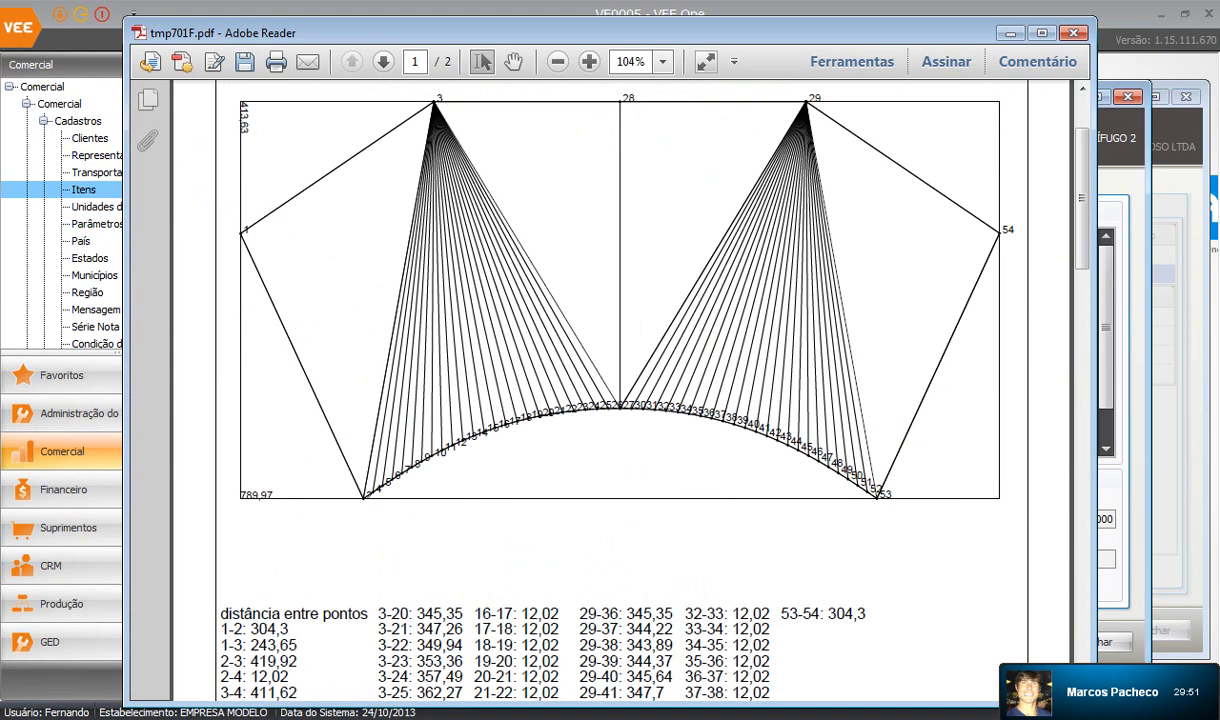
scroll(620, 390, "down", 12)
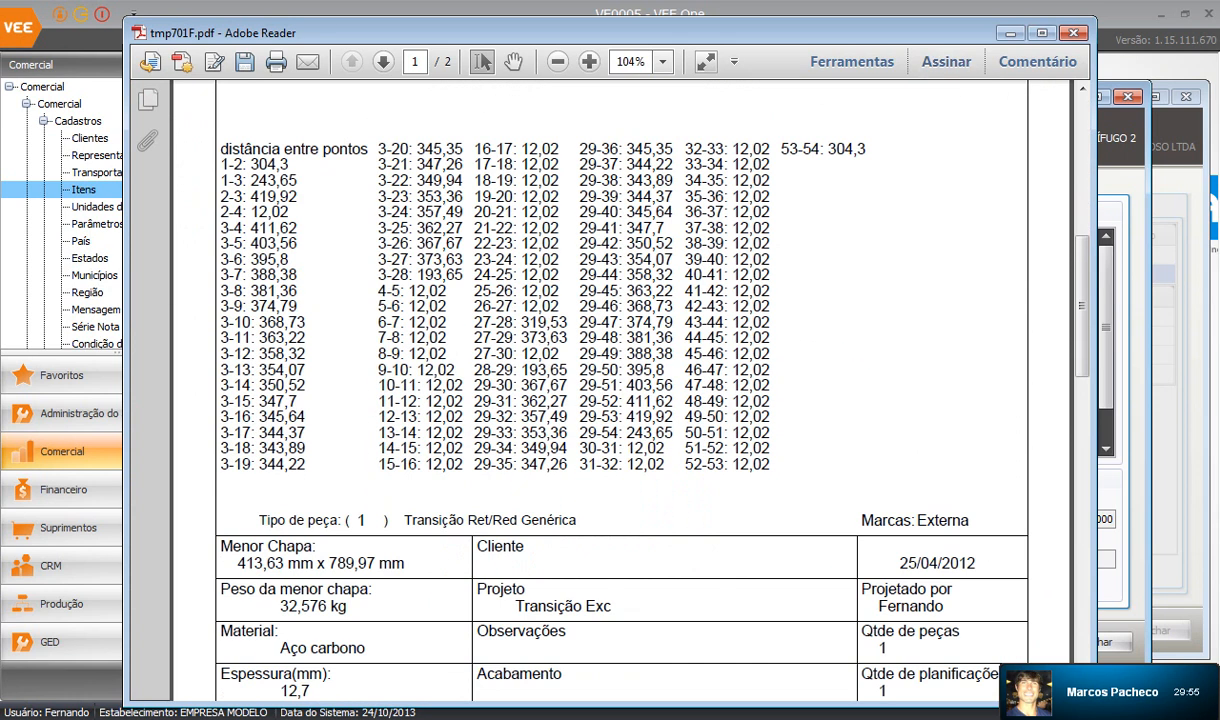
left_click(1073, 33)
left_click(703, 411)
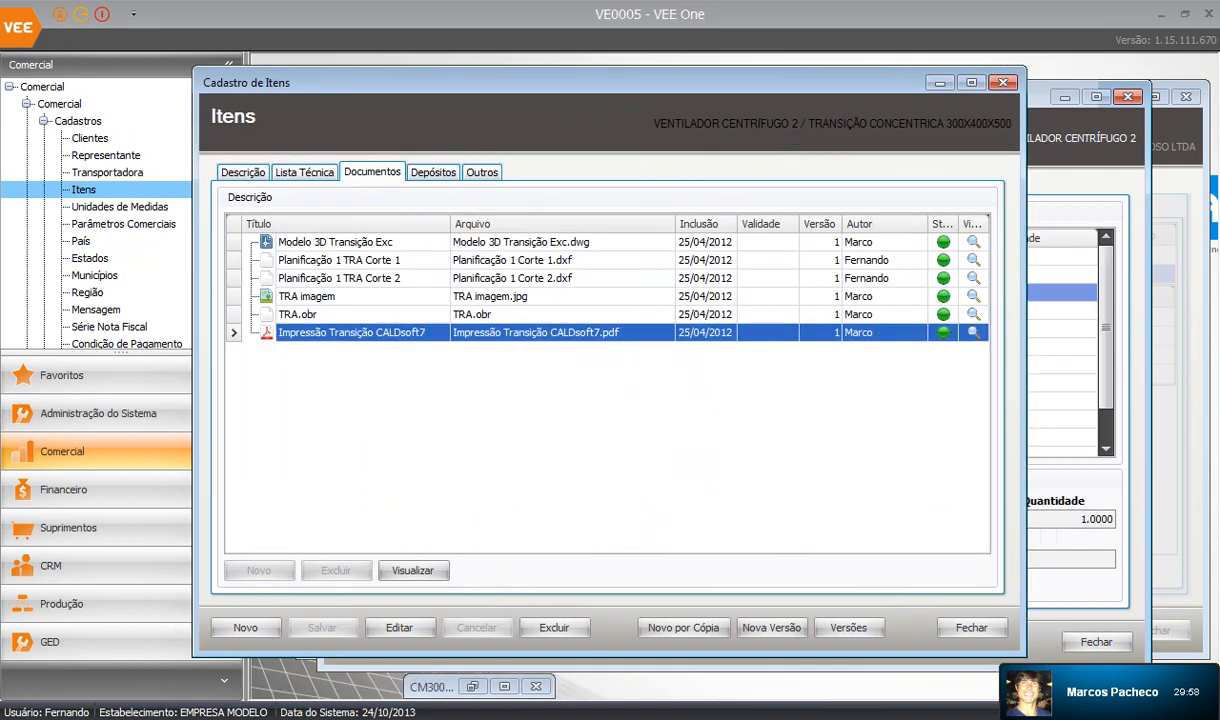
View and close the TRA imagem 3D picture, close the transition record, and select hex bolt 10035.
left_click(490, 296)
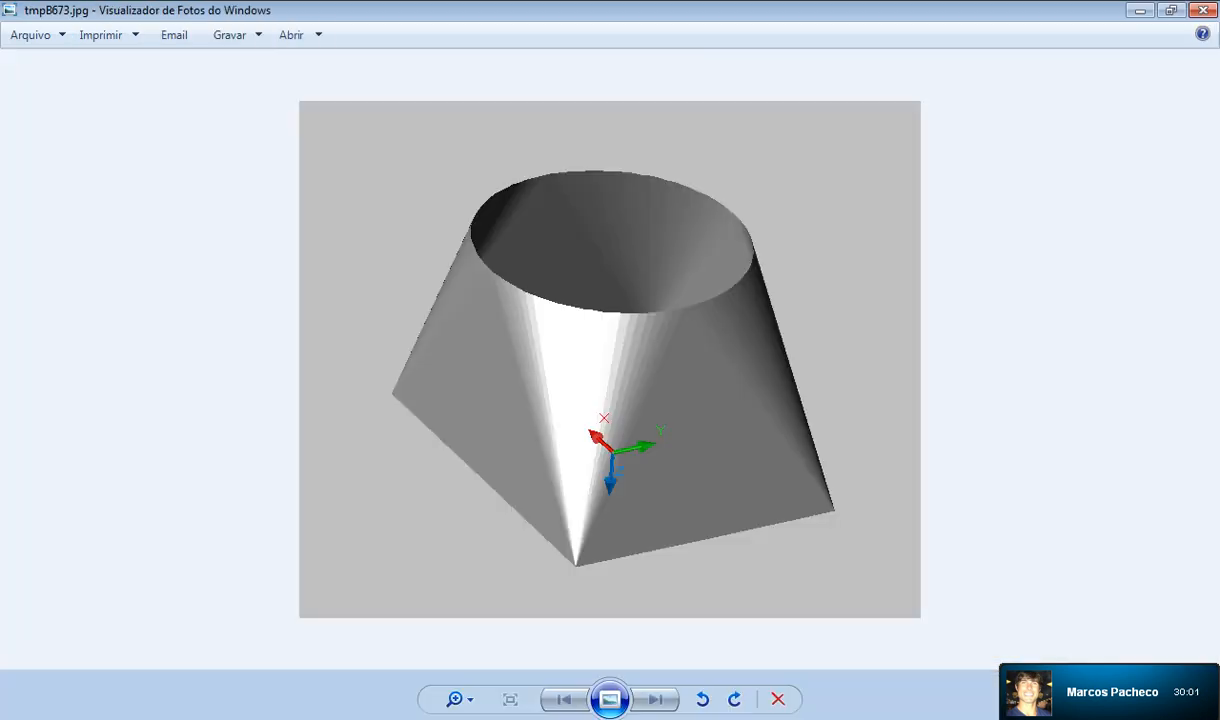
left_click(1203, 10)
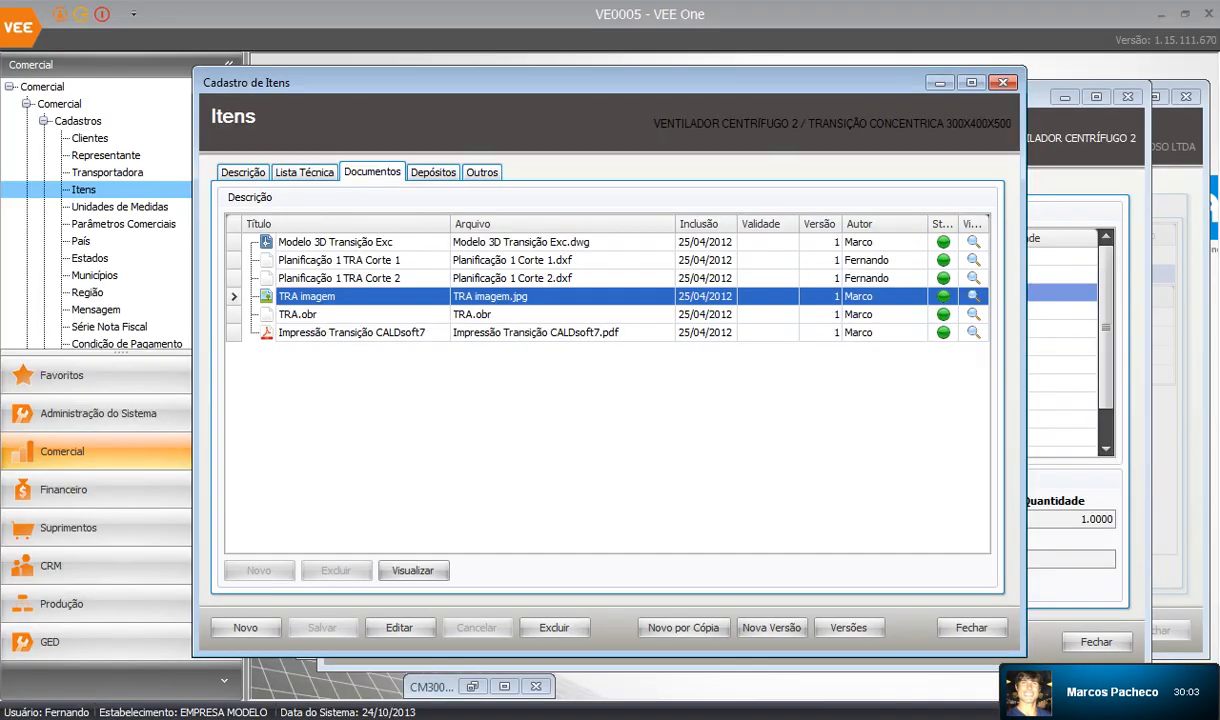
left_click(1003, 82)
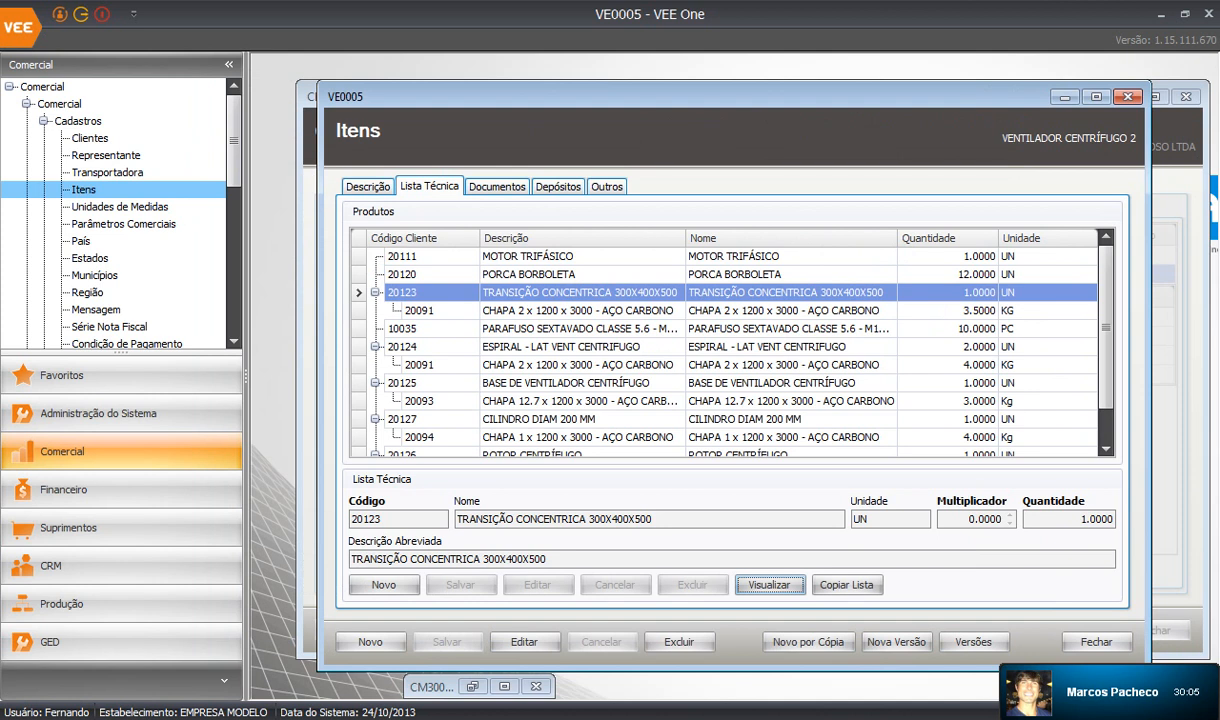
left_click(578, 311)
left_click(578, 329)
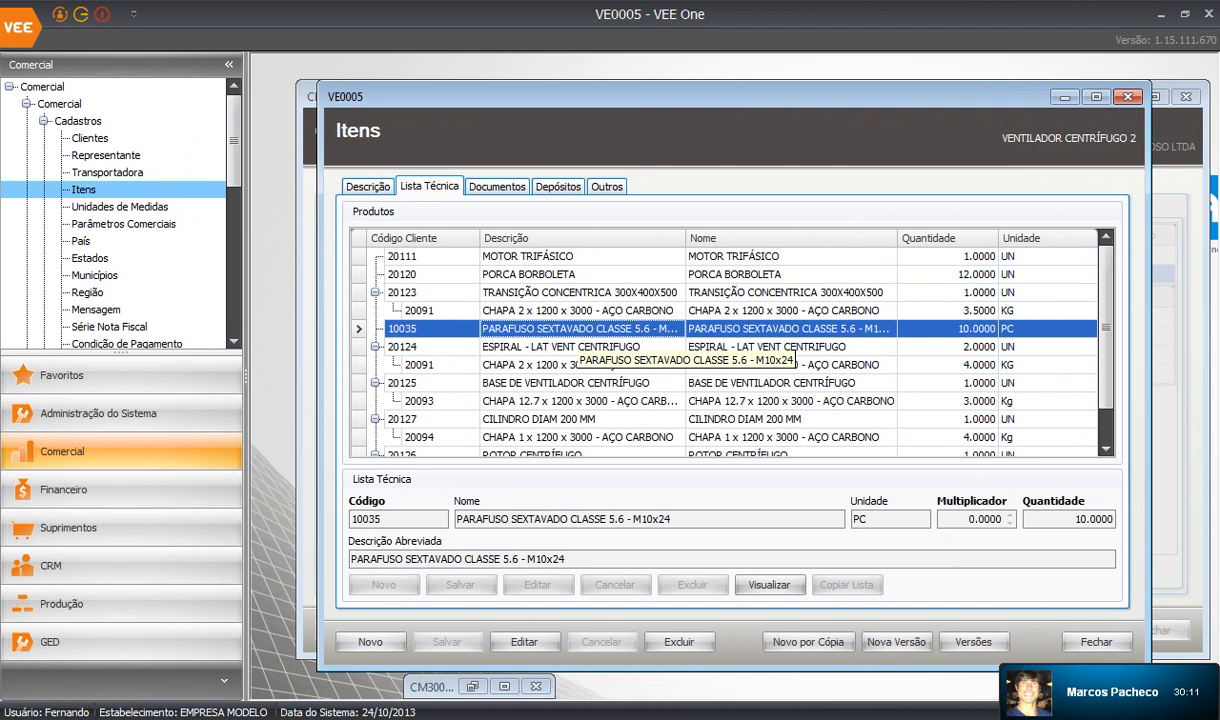
Open hex bolt 10035's record, confirm its Lista Técnica is empty, and open INSTRUÇÕES TÉCNICAS.
left_click(769, 584)
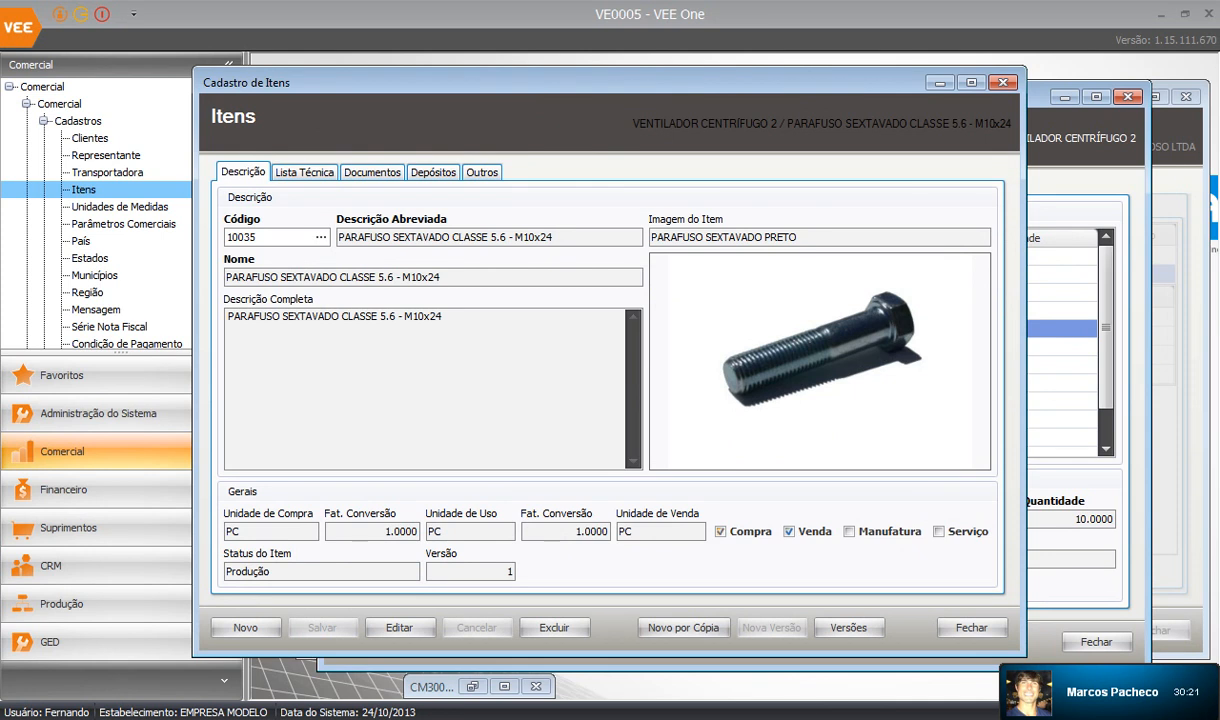
left_click(304, 172)
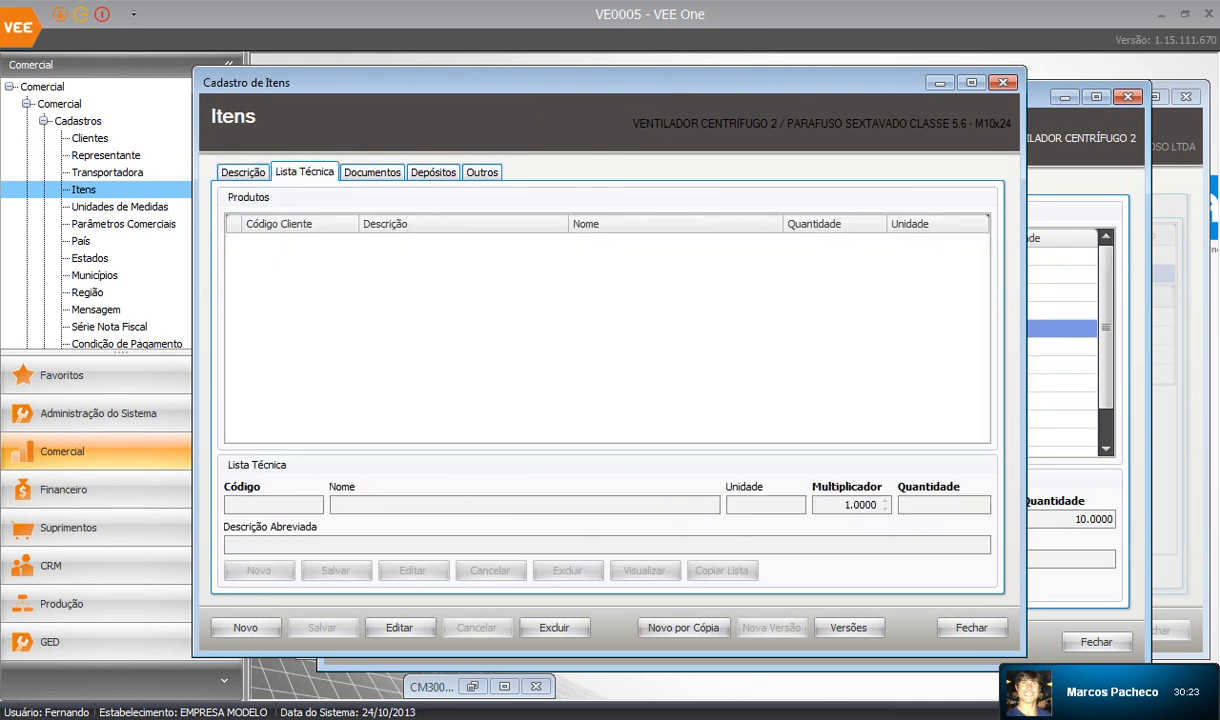
left_click(372, 172)
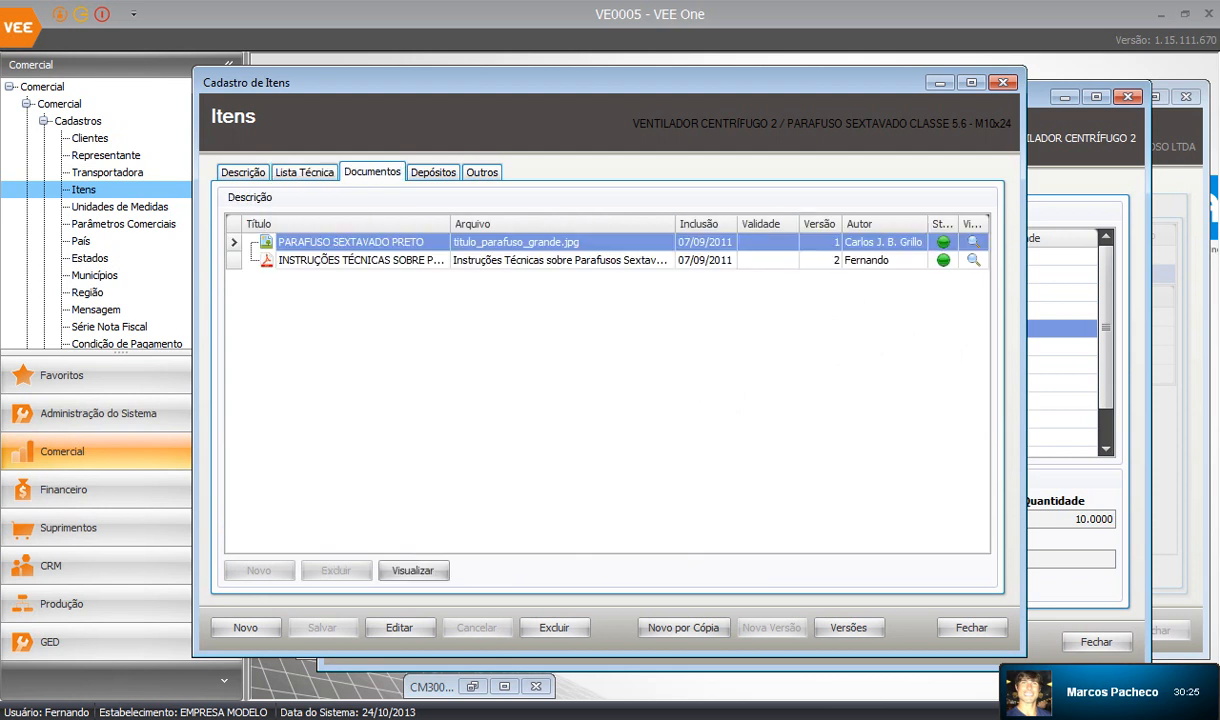
left_click(380, 260)
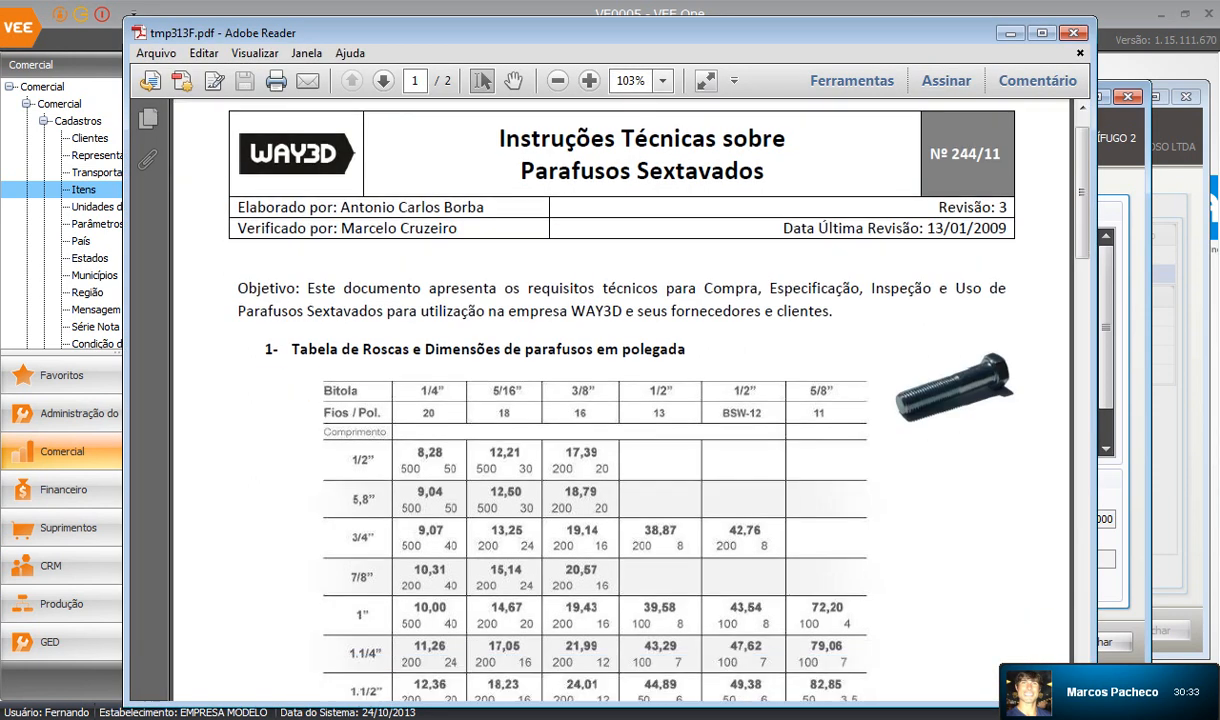
Scroll the bolt instructions PDF to section 3 on page 2, then close Adobe Reader.
scroll(585, 245, "down", 5)
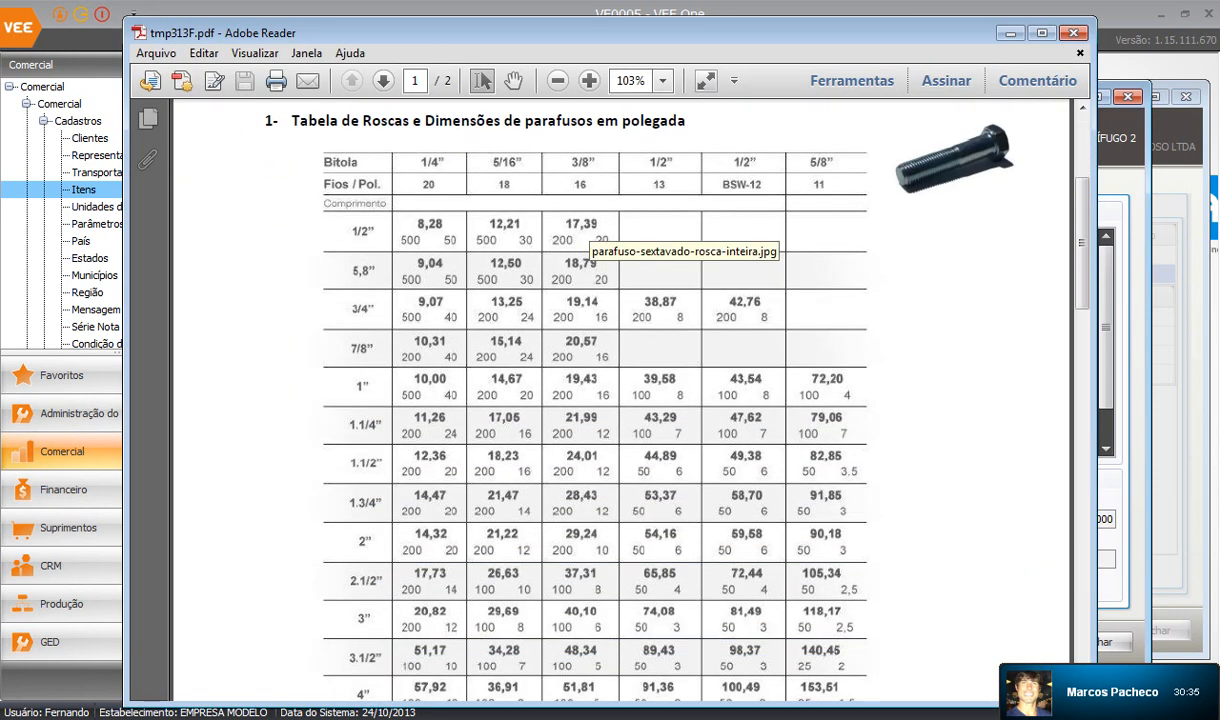
scroll(585, 245, "down", 1)
scroll(585, 245, "down", 13)
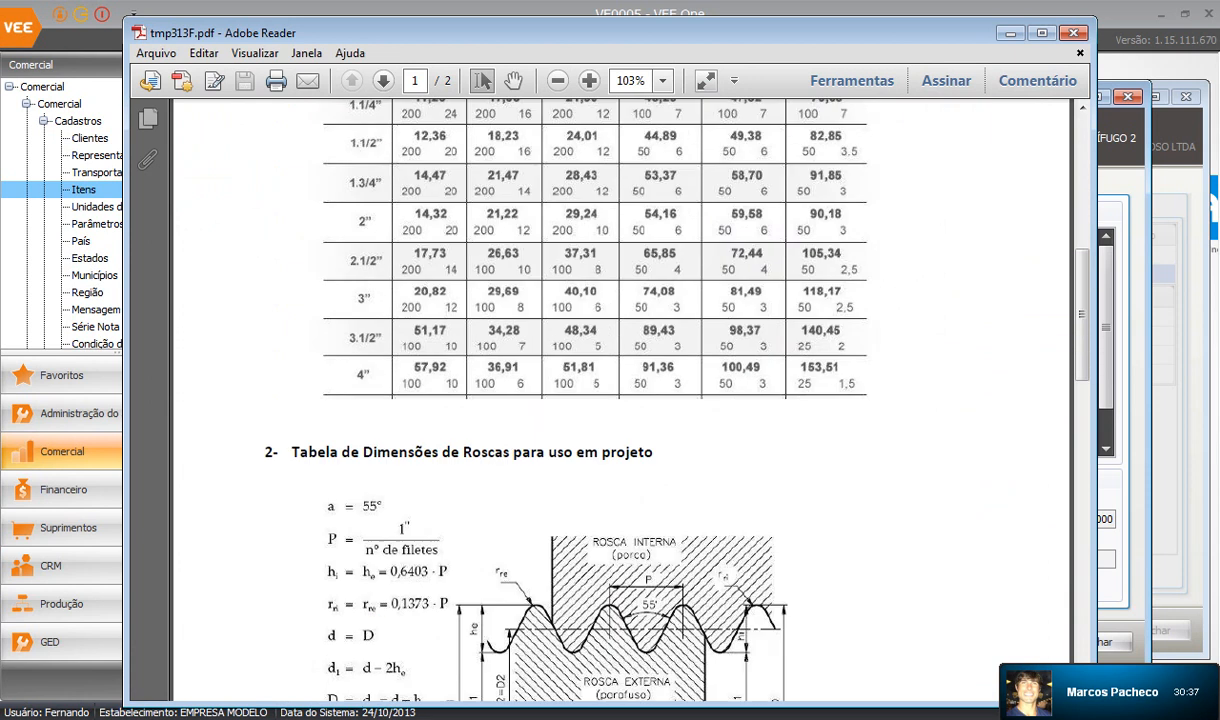
scroll(585, 245, "down", 5)
scroll(585, 245, "down", 2)
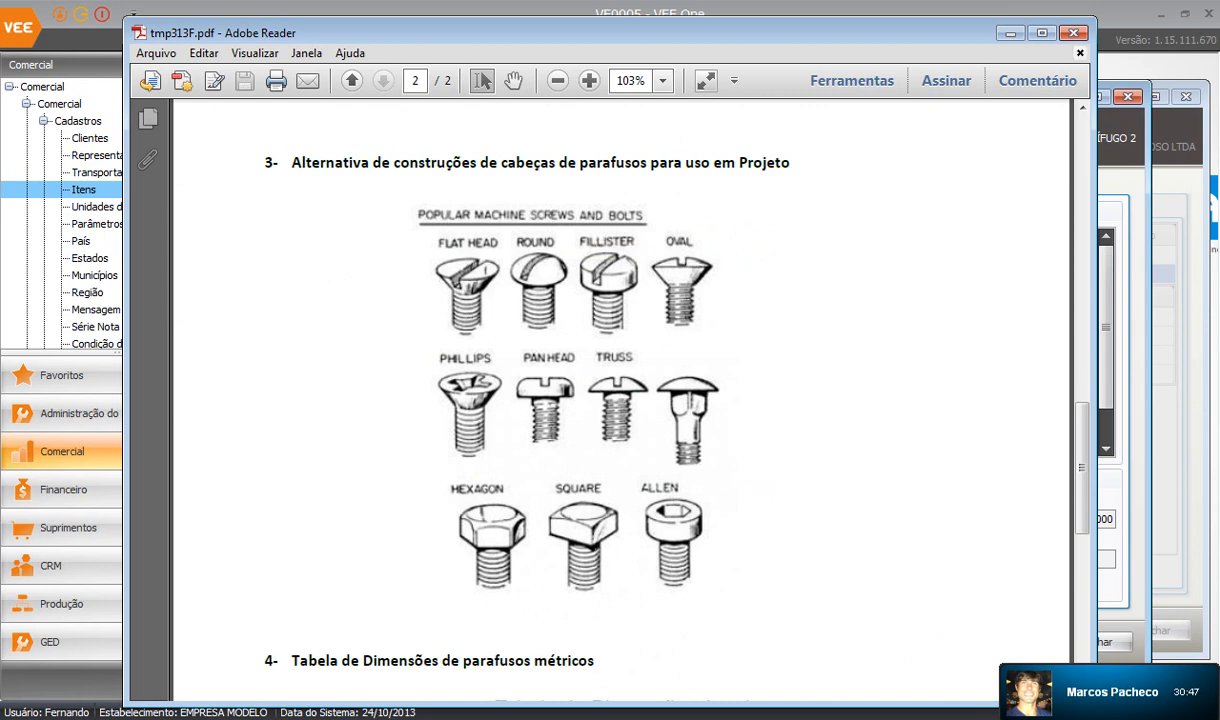
left_click(1073, 33)
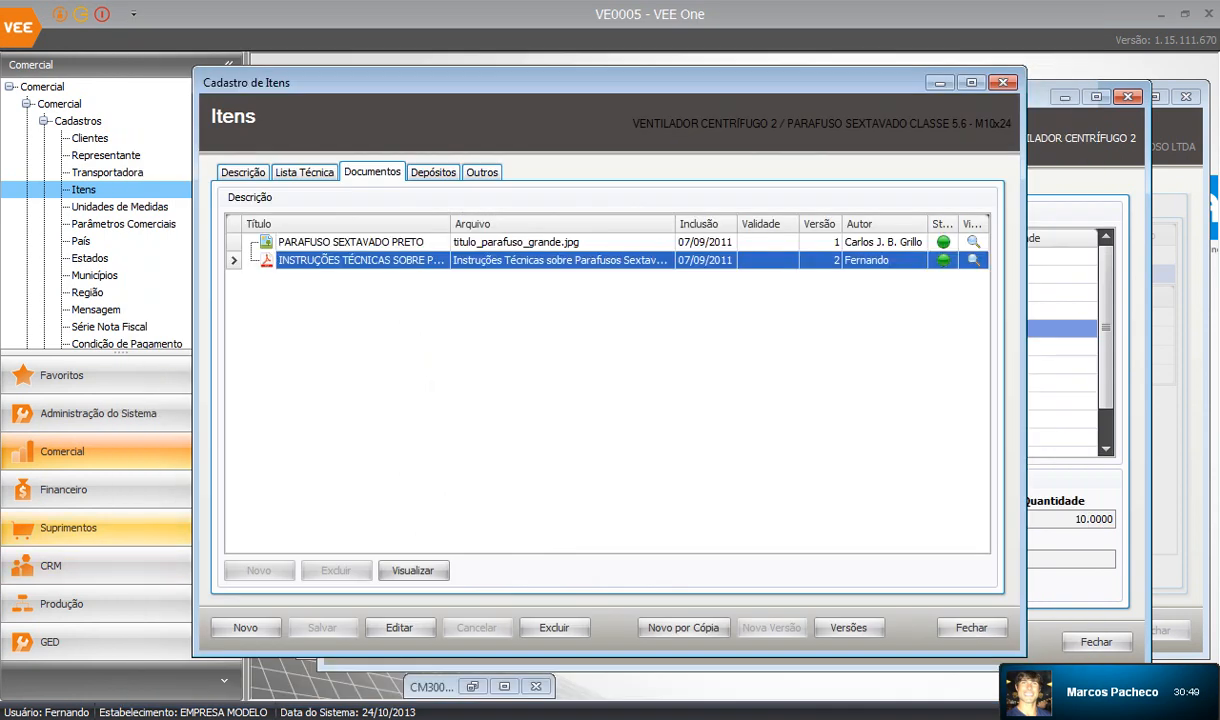
Go to Suprimentos and list the Compras > Movimentações entries.
left_click(69, 528)
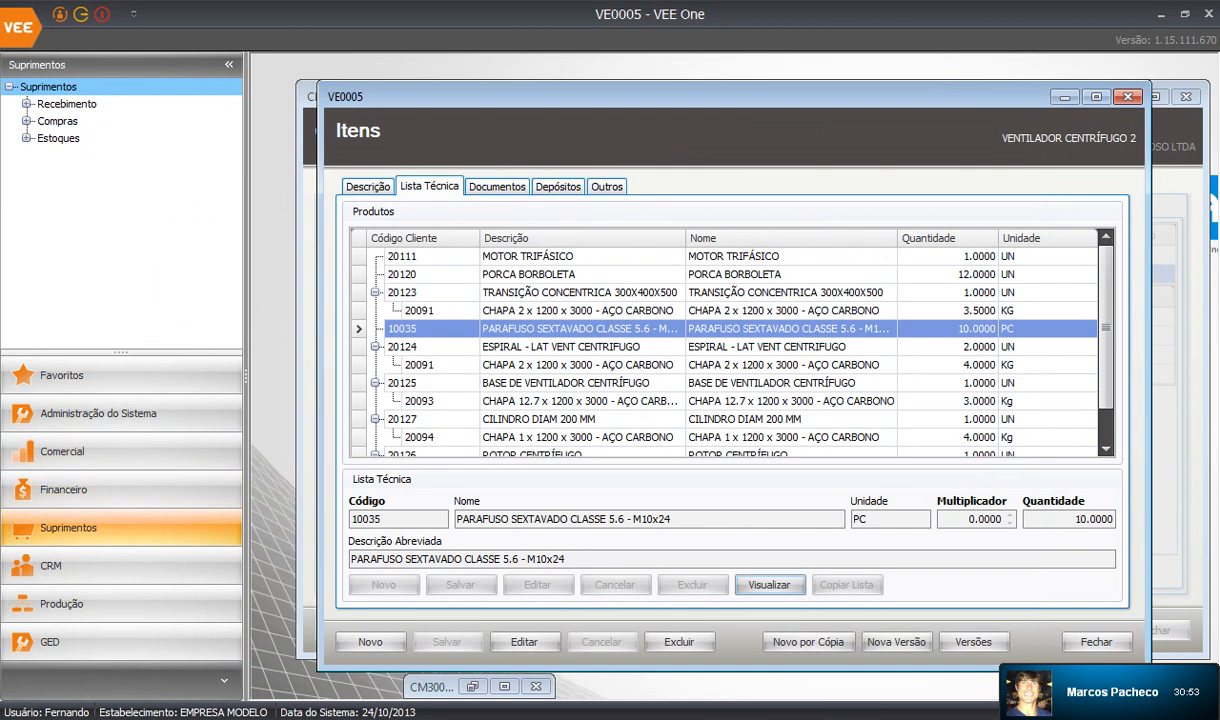
left_click(27, 121)
left_click(44, 155)
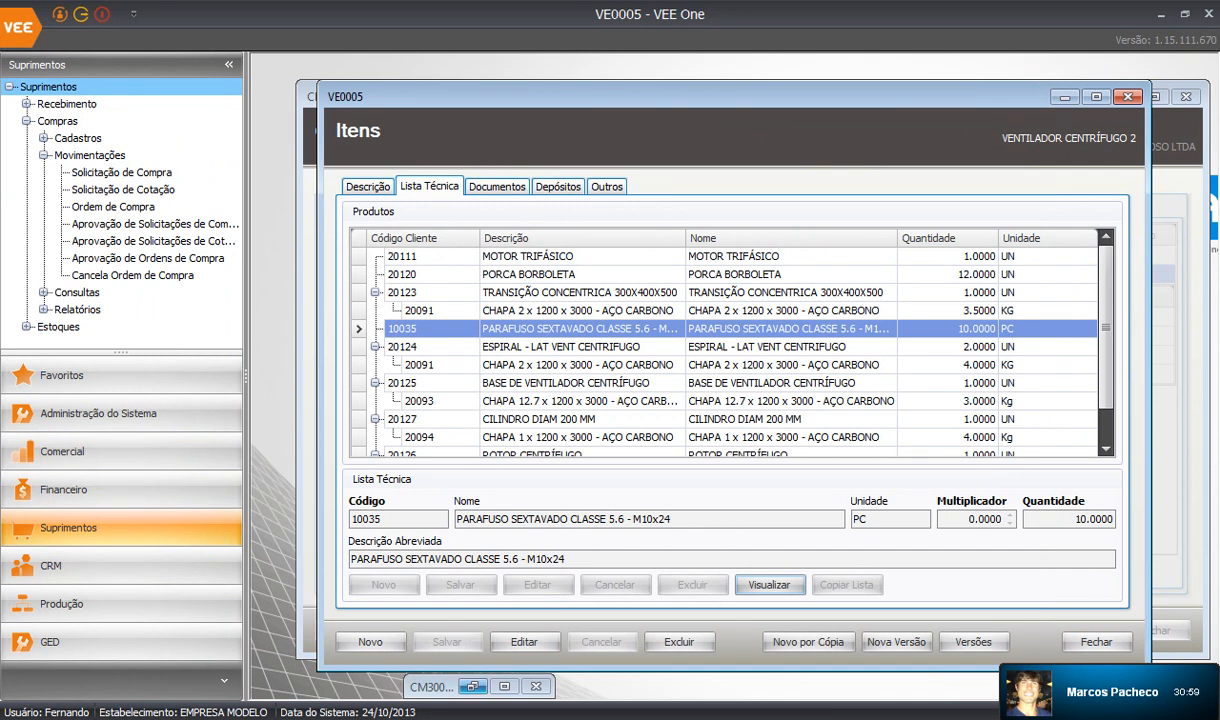
Restore and re-minimize the CM3000.1 history record, then reopen hex bolt 10035's record.
left_click(473, 687)
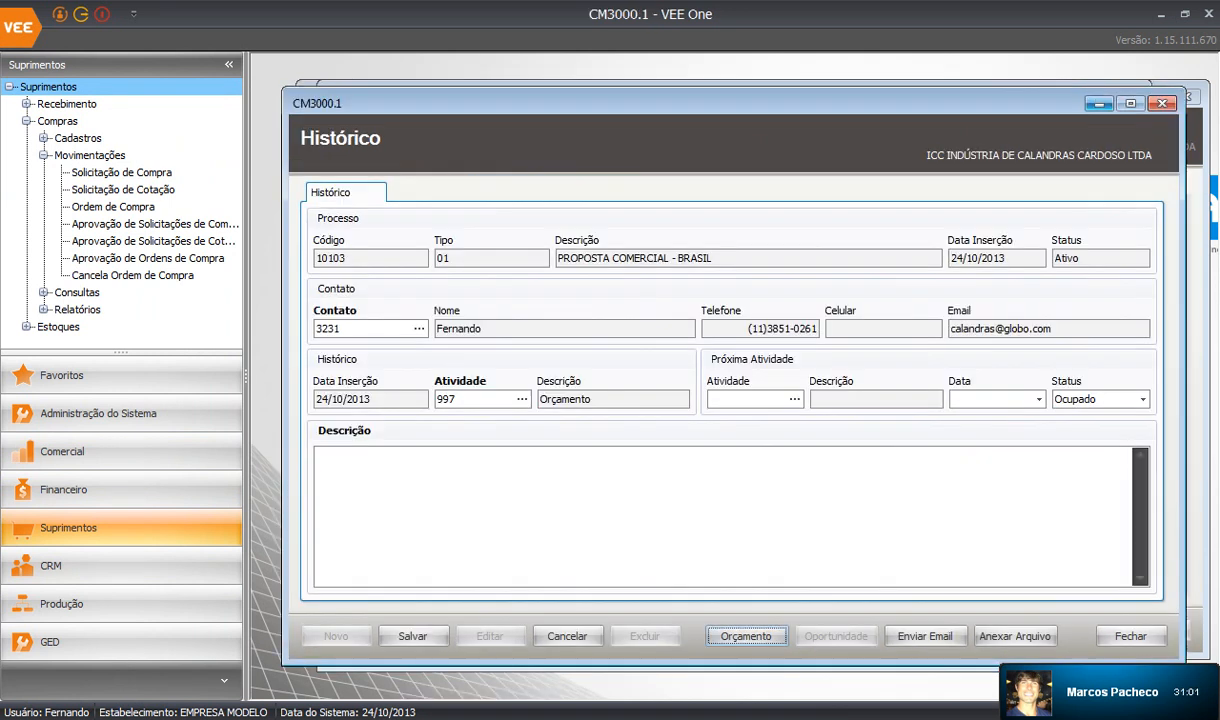
left_click(1099, 103)
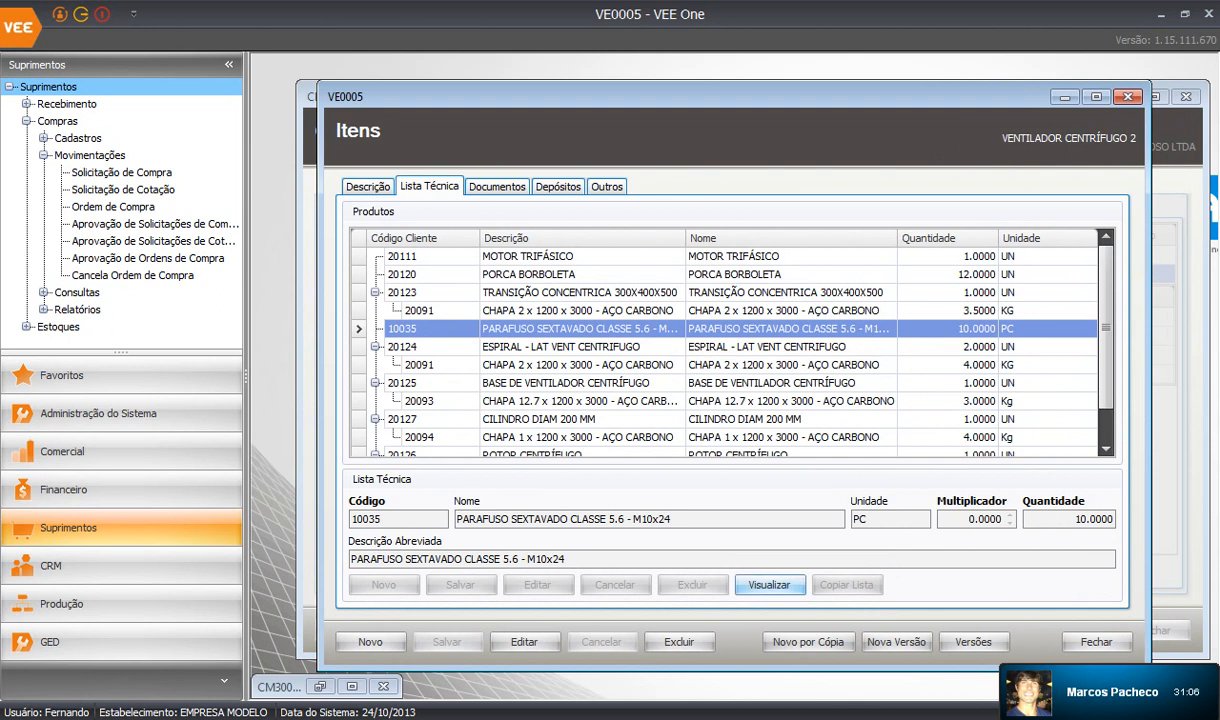
left_click(769, 584)
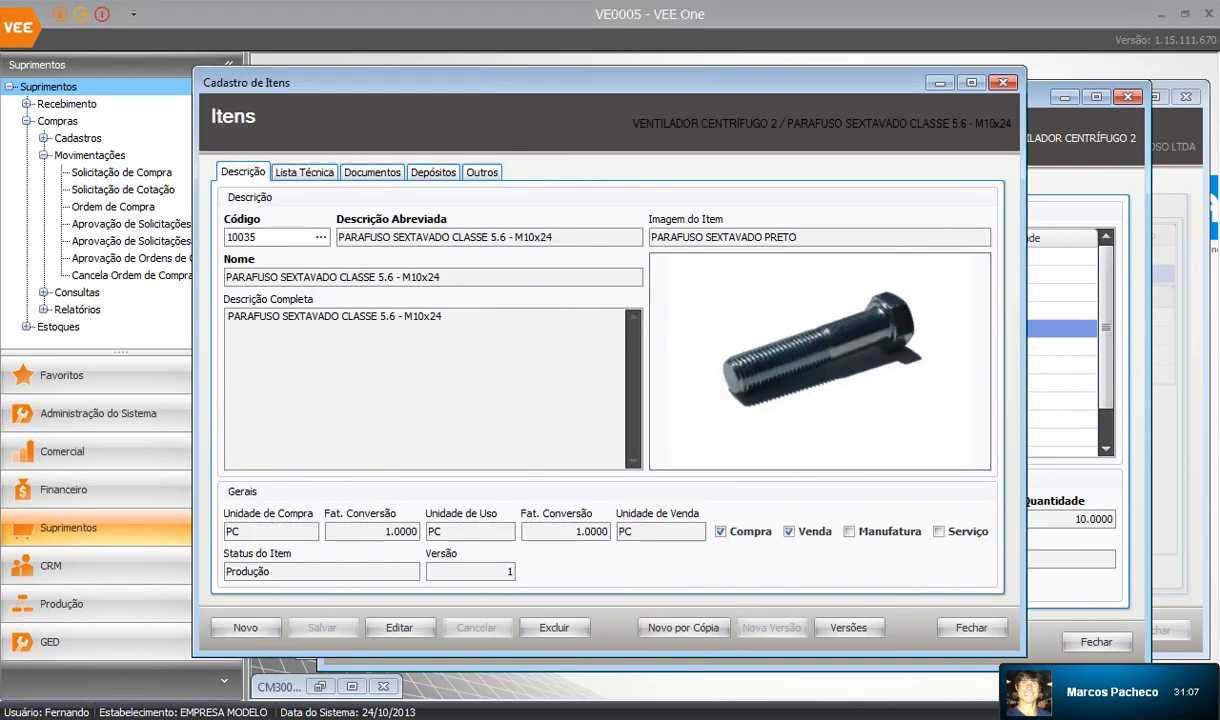
Select the bolt's instructions document, then display its depots, with default 02 FÁBRICA 01.
left_click(372, 172)
left_click(372, 260)
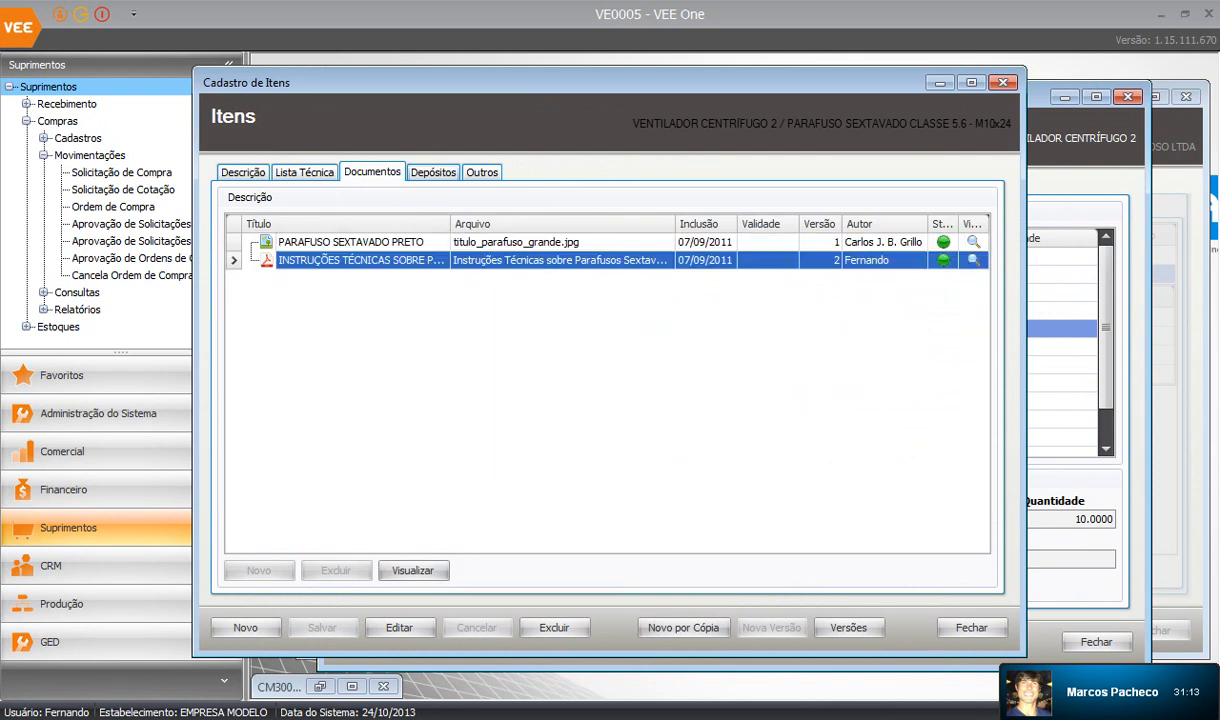
left_click(433, 172)
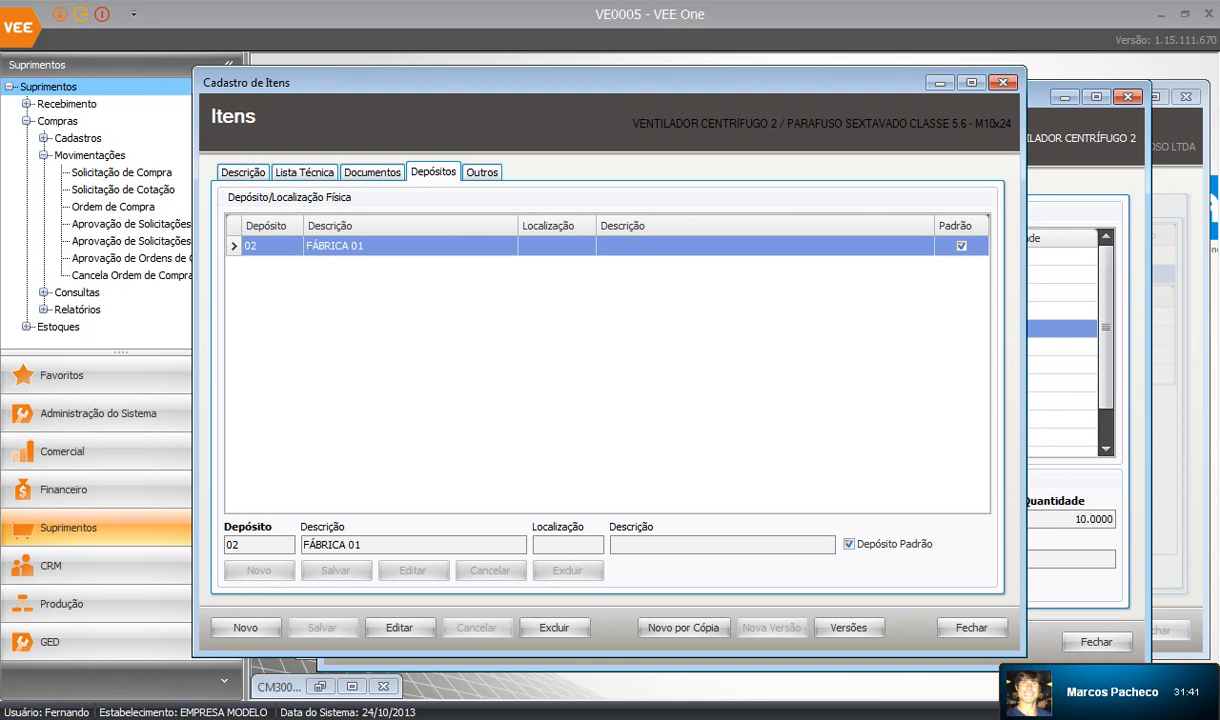
Open the Outros tab to show minimum stock 20, maximum 200, economic lot 50, NCM 84733099.
left_click(481, 172)
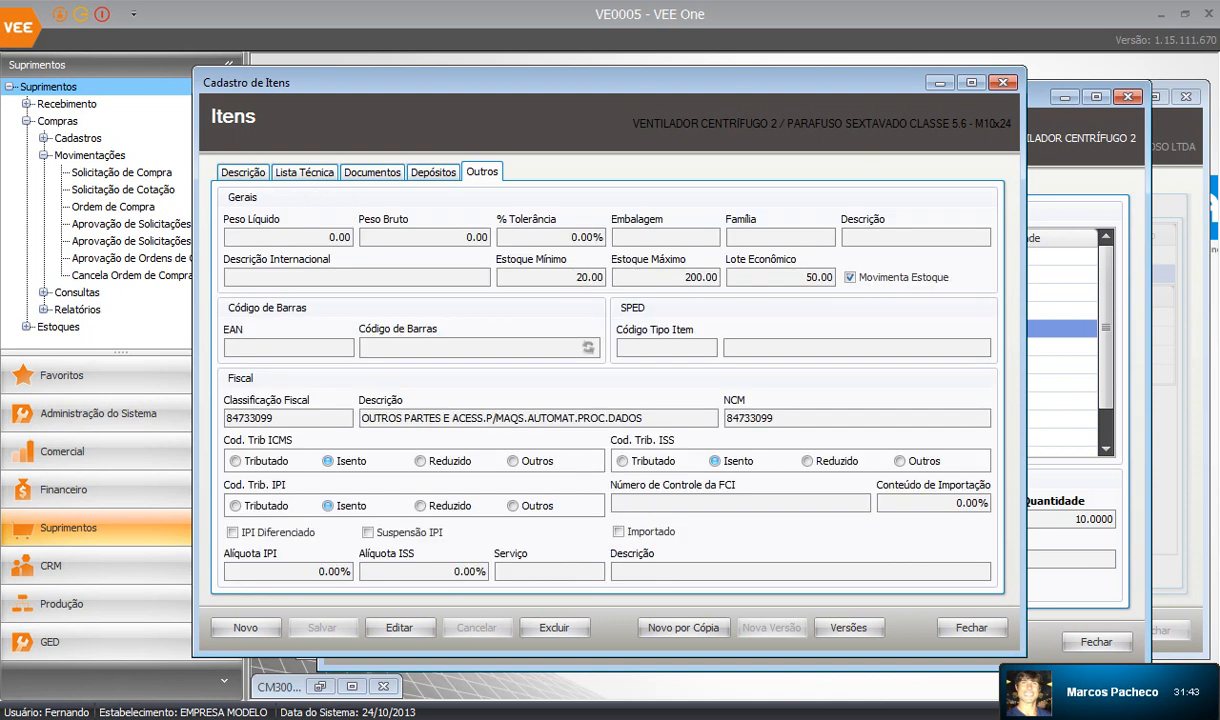